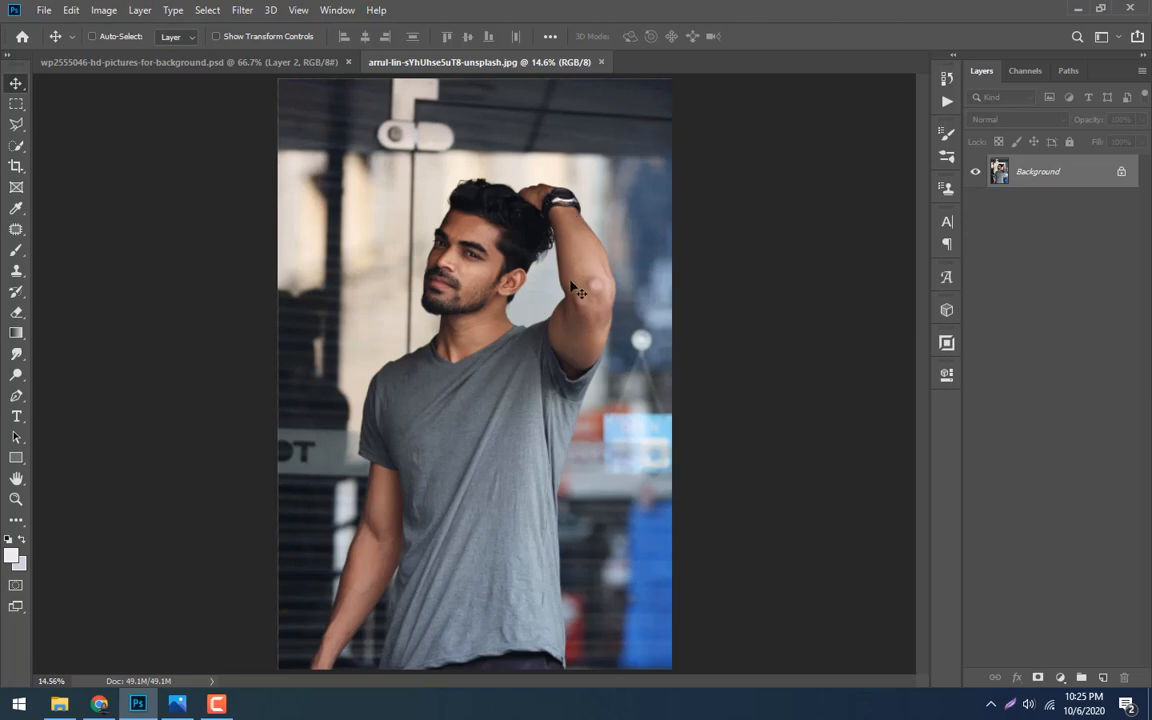
# Compare the finished composite with the original portrait, examining the face, beard and arm close up in both documents
pyautogui.click(204, 62)
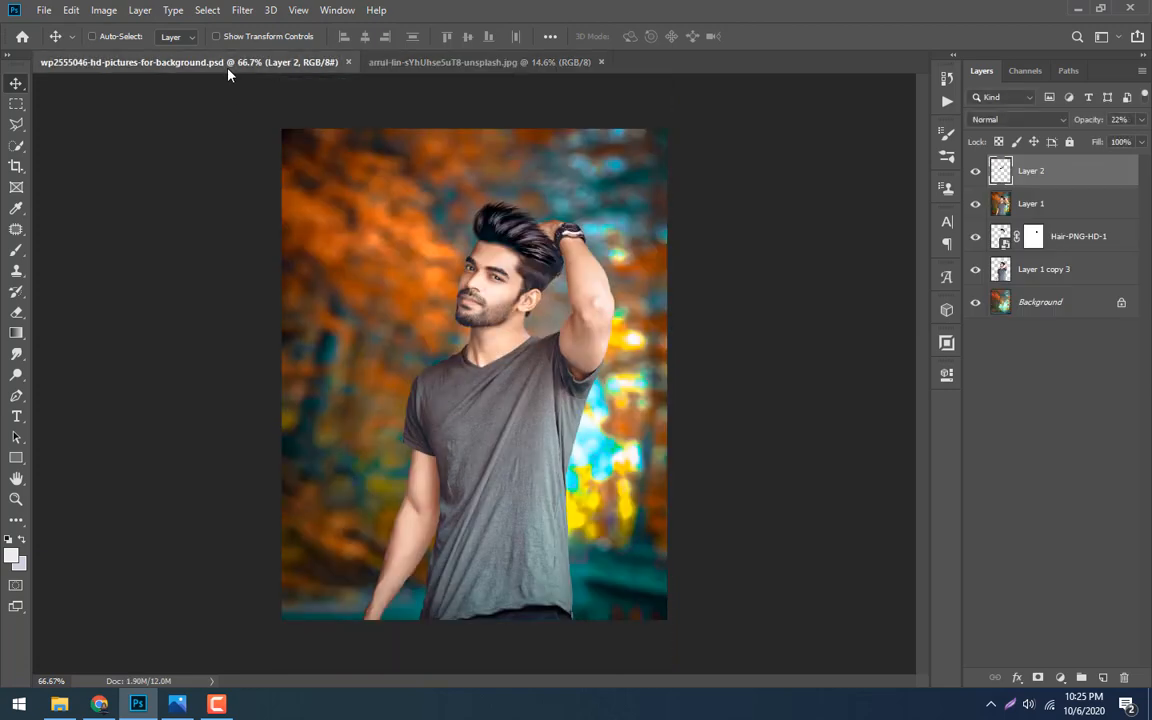
pyautogui.hotkey('ctrl', '+')
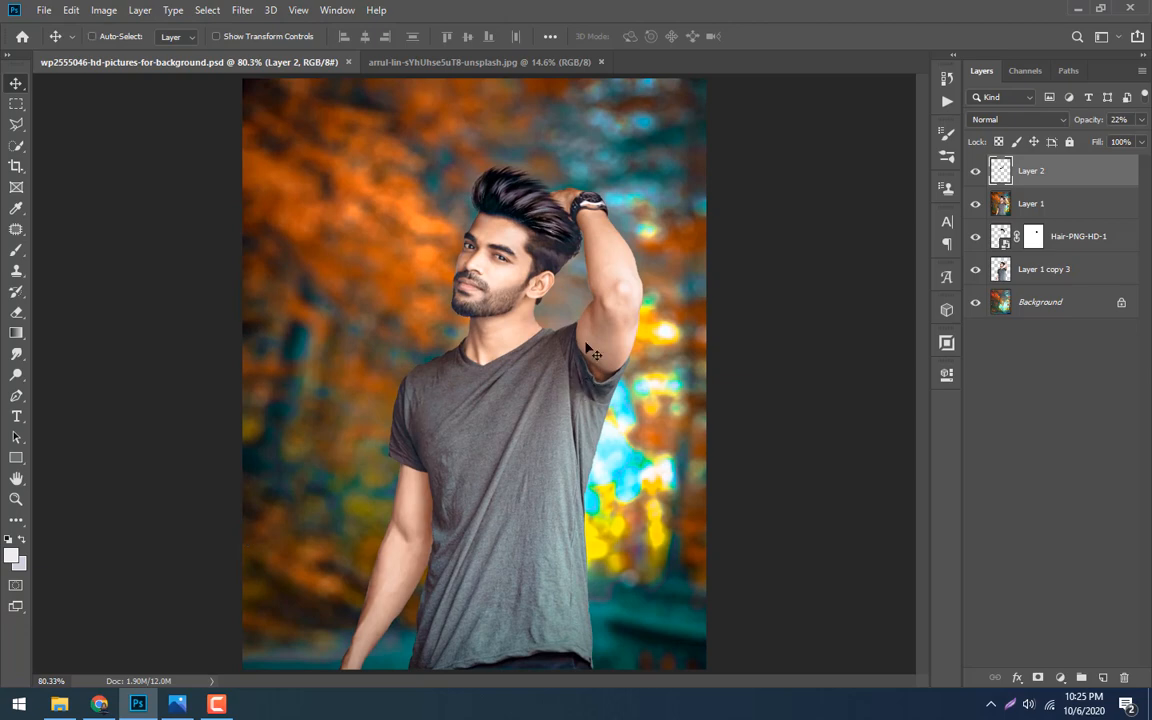
pyautogui.scroll(5, 503, 274)
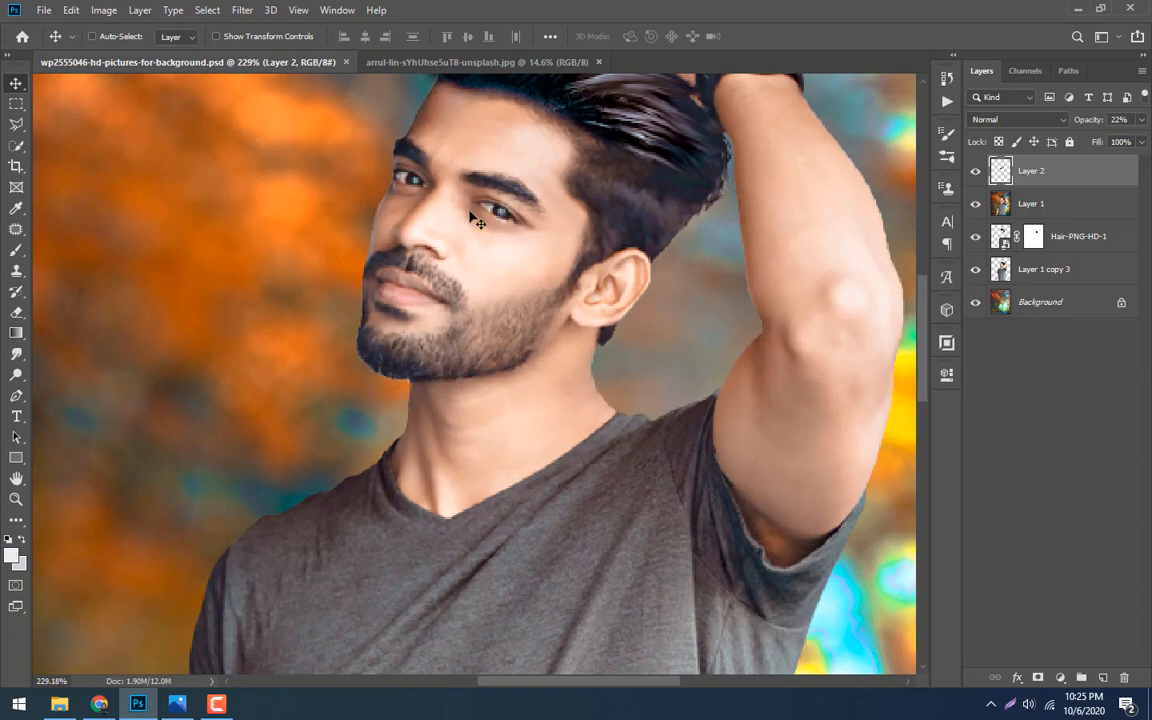
pyautogui.click(433, 60)
pyautogui.scroll(2, 476, 275)
pyautogui.scroll(2, 476, 275)
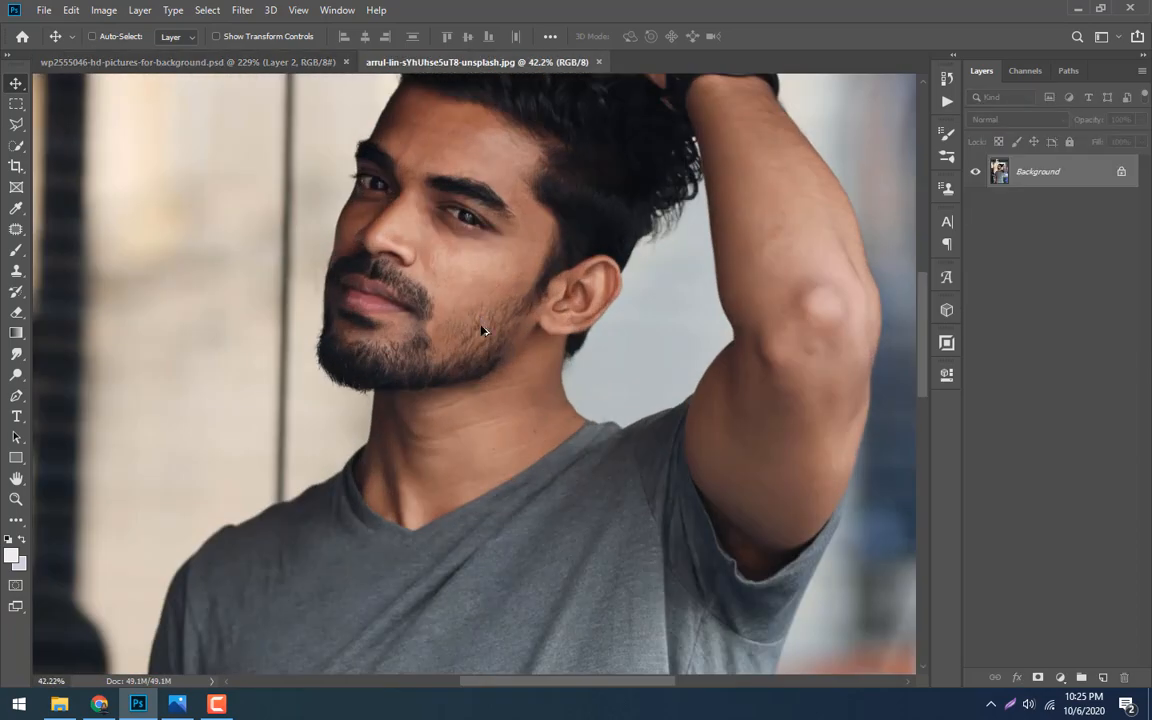
pyautogui.scroll(-4, 430, 298)
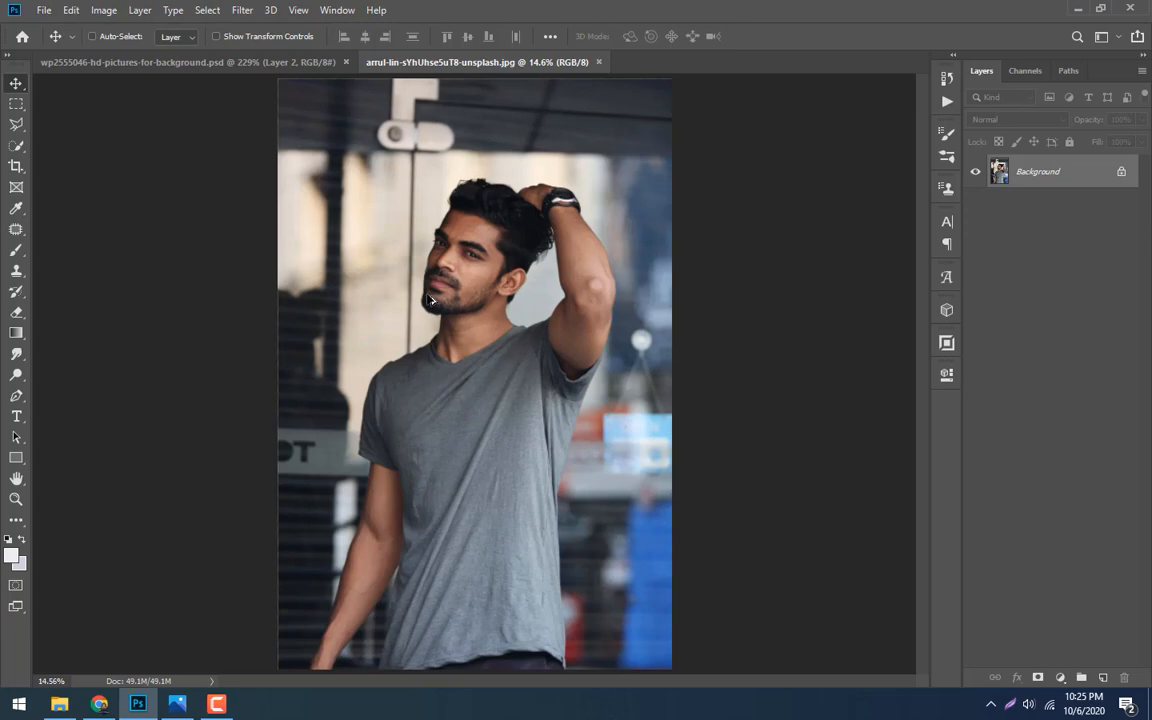
pyautogui.scroll(9, 427, 290)
pyautogui.scroll(-11, 431, 291)
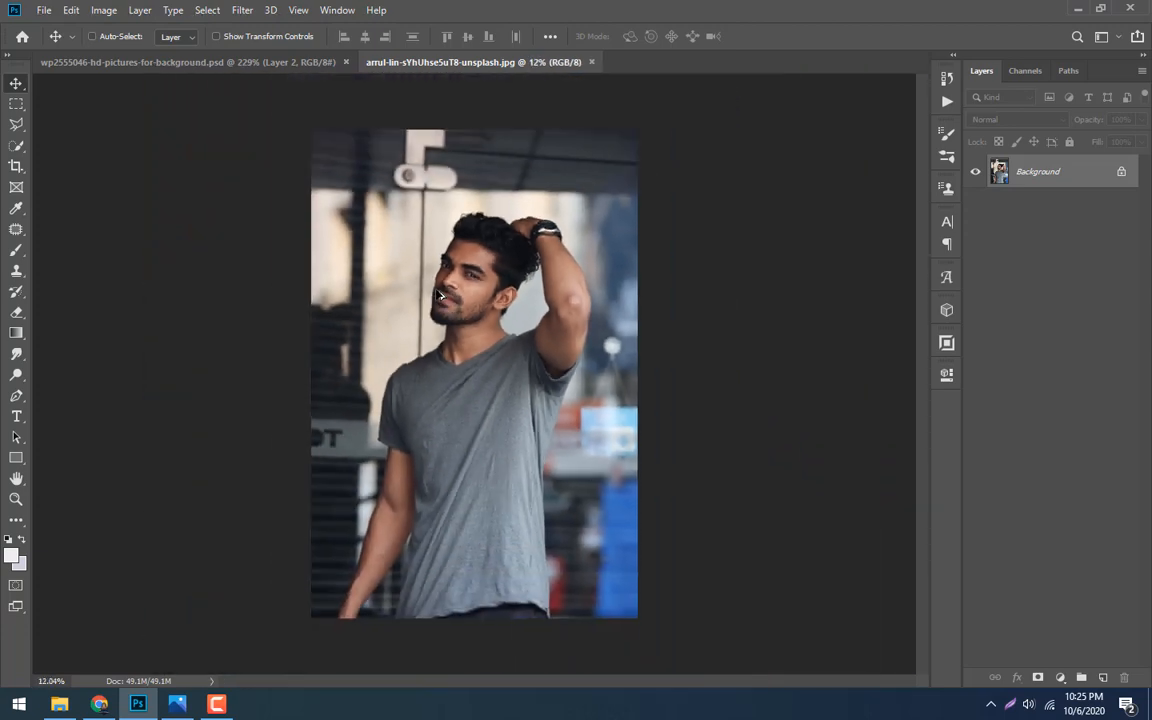
pyautogui.scroll(6, 500, 308)
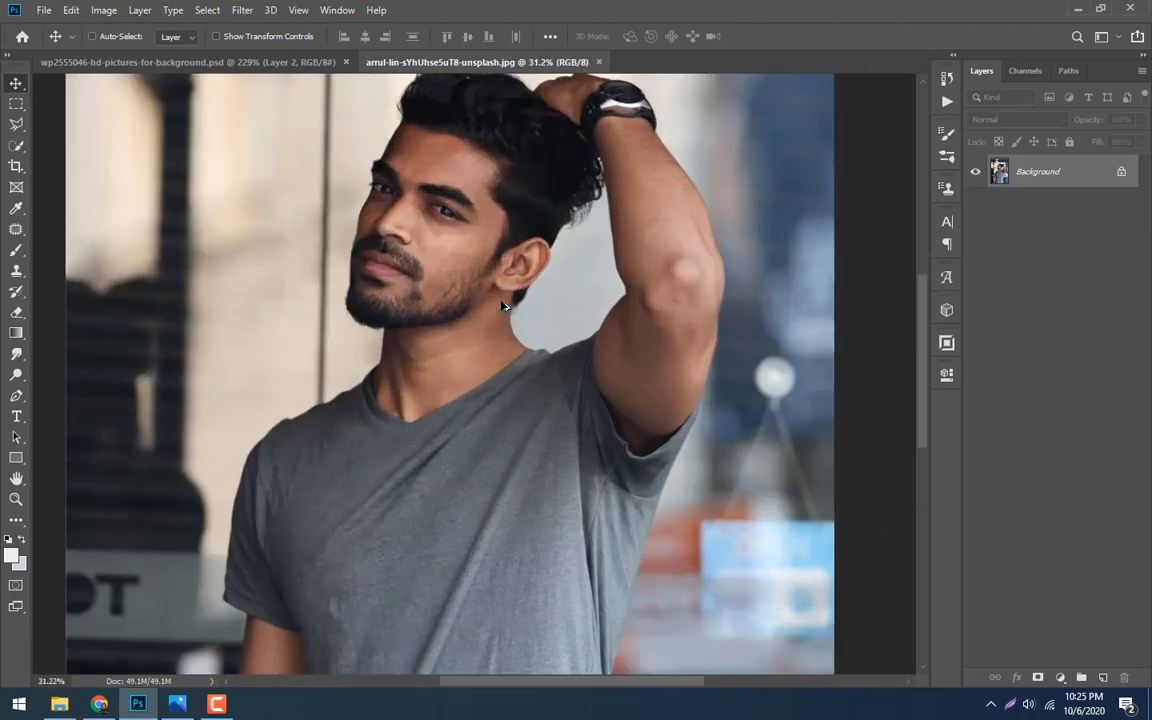
pyautogui.moveTo(406, 224); pyautogui.dragTo(442, 342)
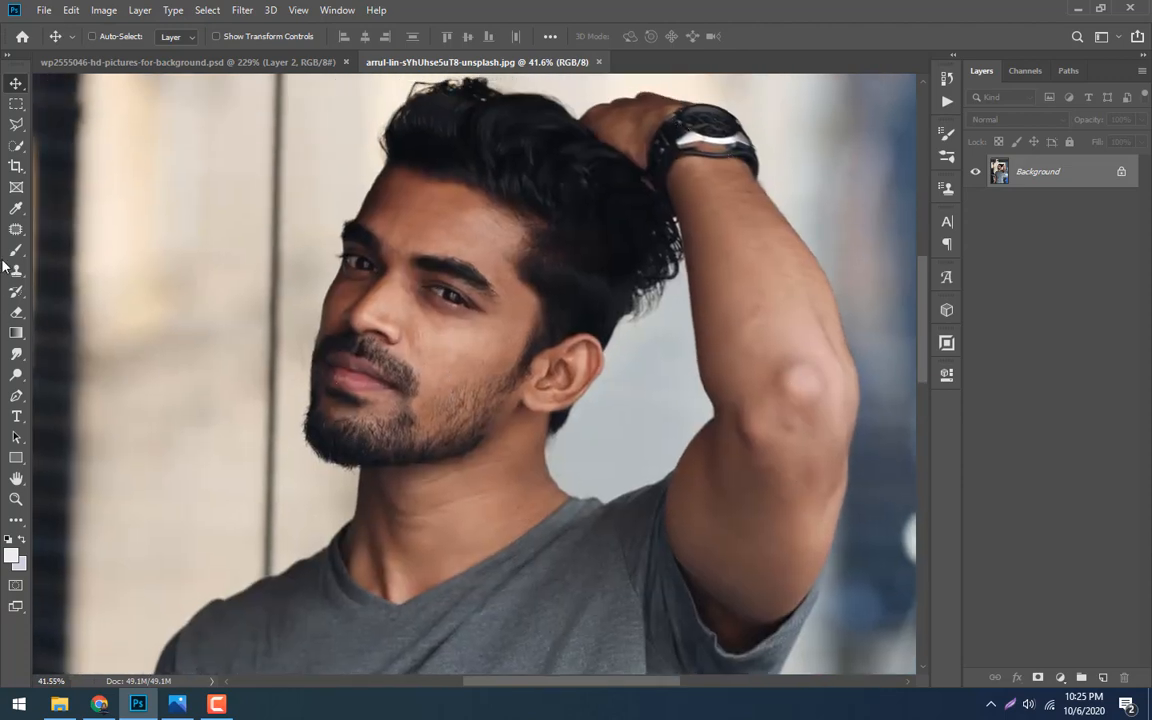
# Select the man's face, hair and neck with the Quick Selection tool, using a 45 px brush
pyautogui.click(14, 150)
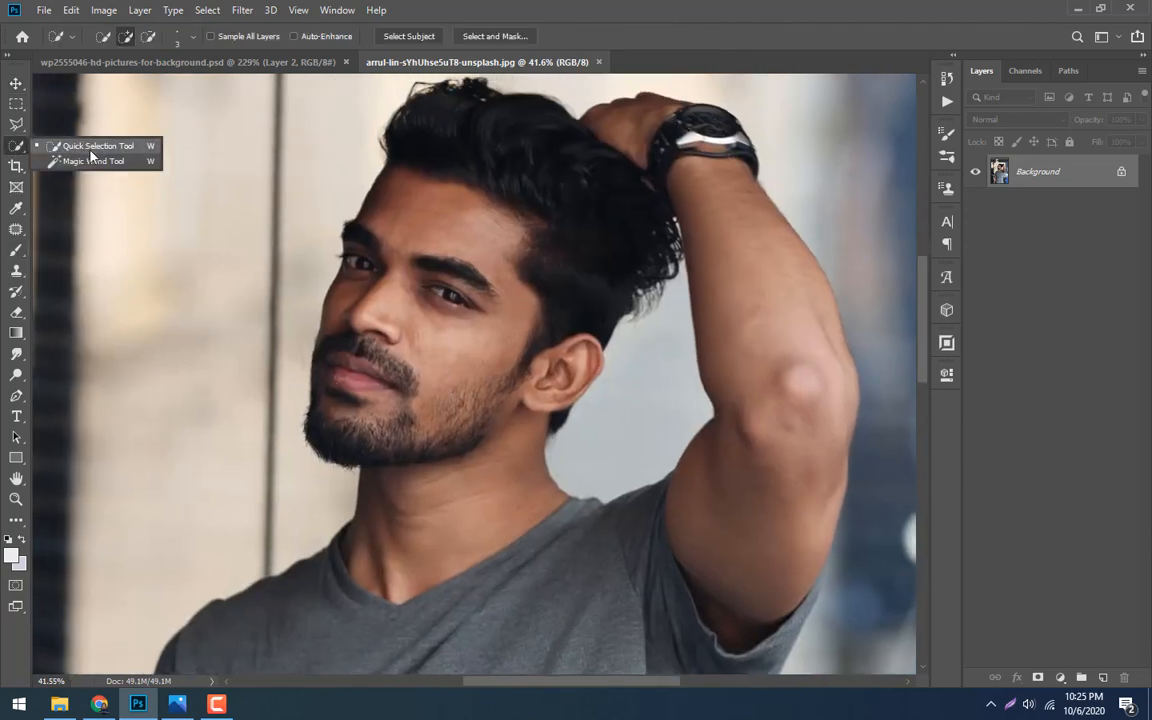
pyautogui.click(423, 244)
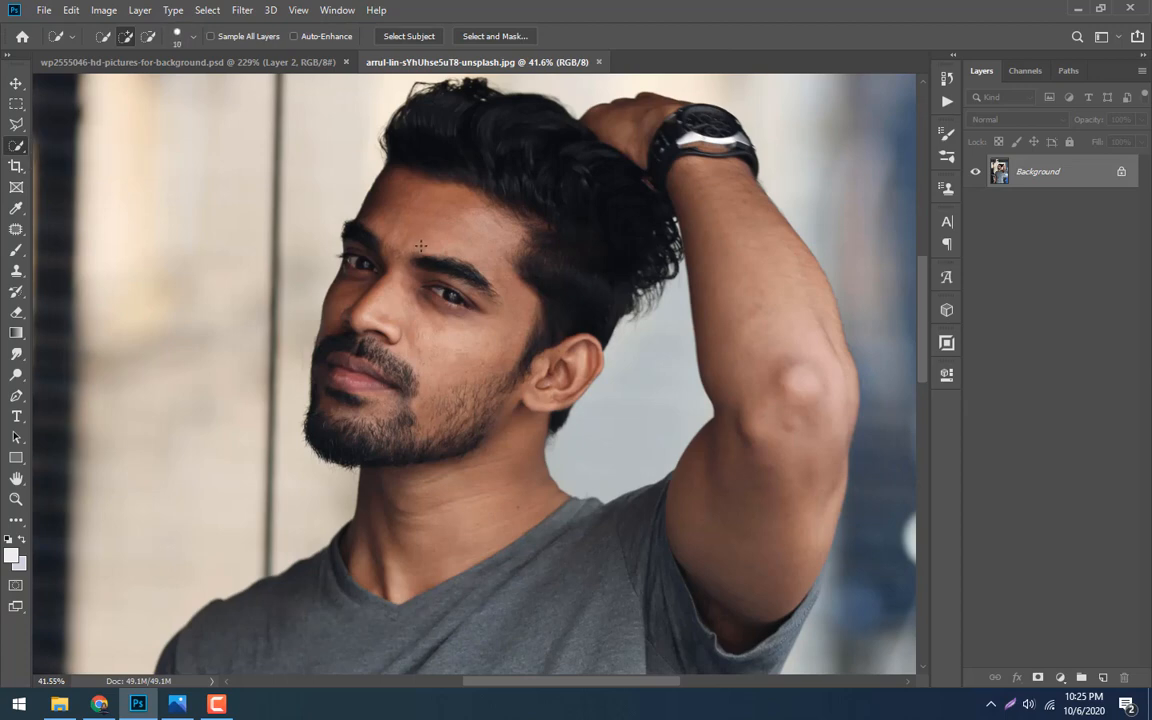
pyautogui.press(']')
pyautogui.press(']')
pyautogui.press(']')
pyautogui.press(']')
pyautogui.press(']')
pyautogui.press(']')
pyautogui.press(']')
pyautogui.click(194, 36)
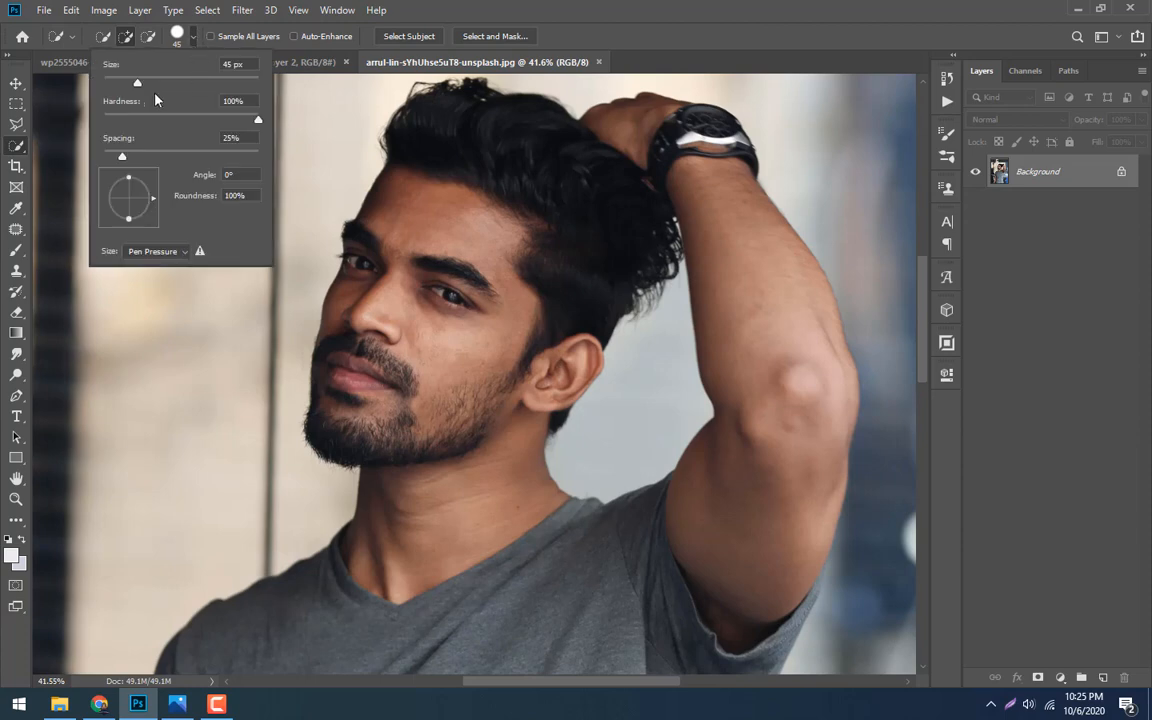
pyautogui.click(146, 84)
pyautogui.moveTo(483, 166)
pyautogui.mouseDown()
pyautogui.moveTo(482, 153)
pyautogui.moveTo(517, 159)
pyautogui.moveTo(437, 242)
pyautogui.moveTo(458, 368)
pyautogui.moveTo(404, 398)
pyautogui.moveTo(422, 500)
pyautogui.mouseUp()
pyautogui.moveTo(481, 456); pyautogui.dragTo(451, 383)
# Subtract the shirt collar beside the shadowed side of the neck from the selection
pyautogui.scroll(4, 337, 473)
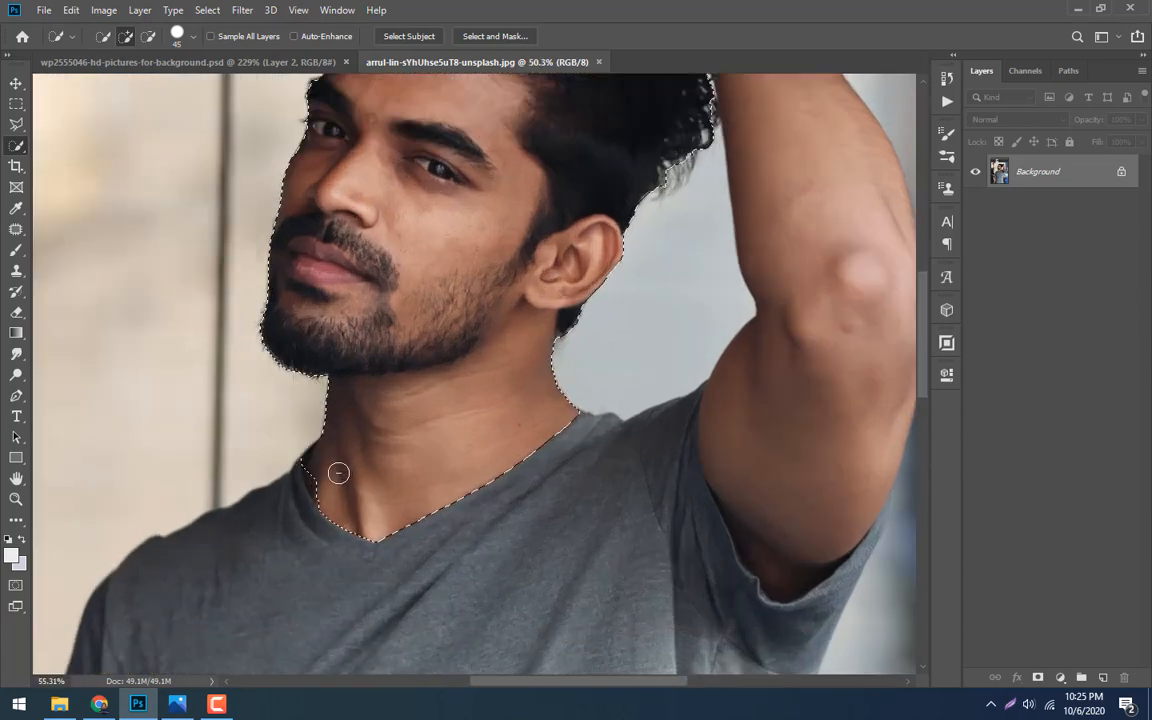
pyautogui.moveTo(303, 481); pyautogui.dragTo(303, 507)
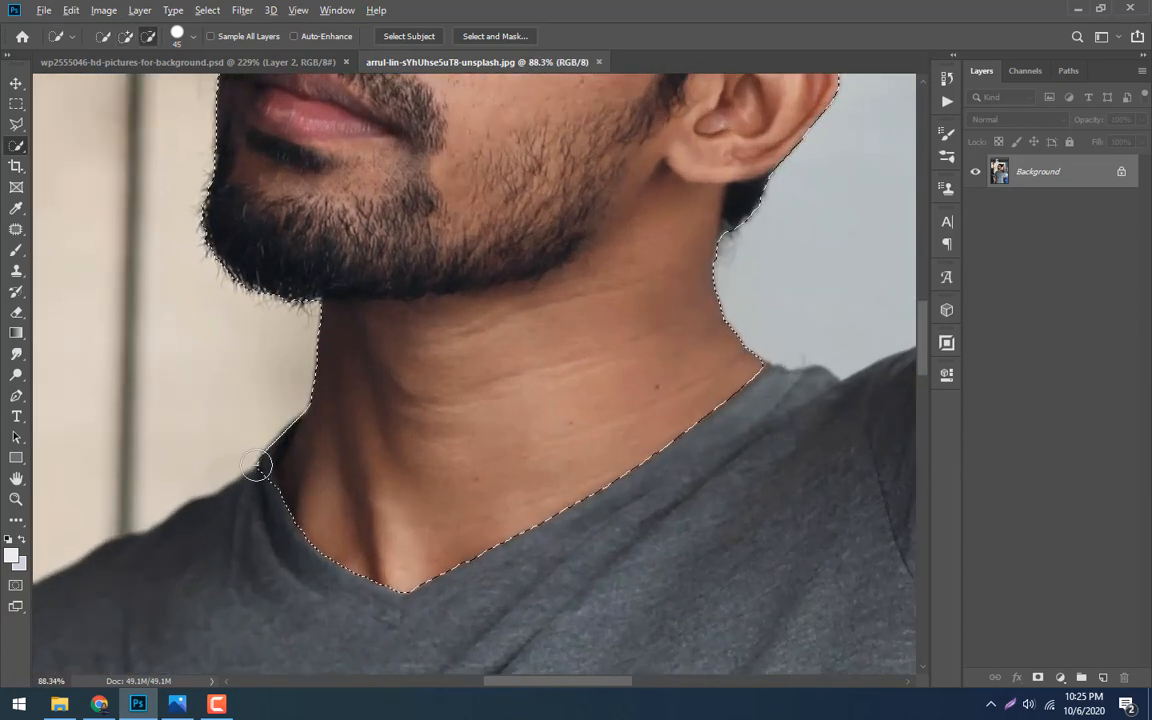
pyautogui.moveTo(260, 468)
pyautogui.mouseDown()
pyautogui.moveTo(260, 443)
pyautogui.moveTo(264, 468)
pyautogui.mouseUp()
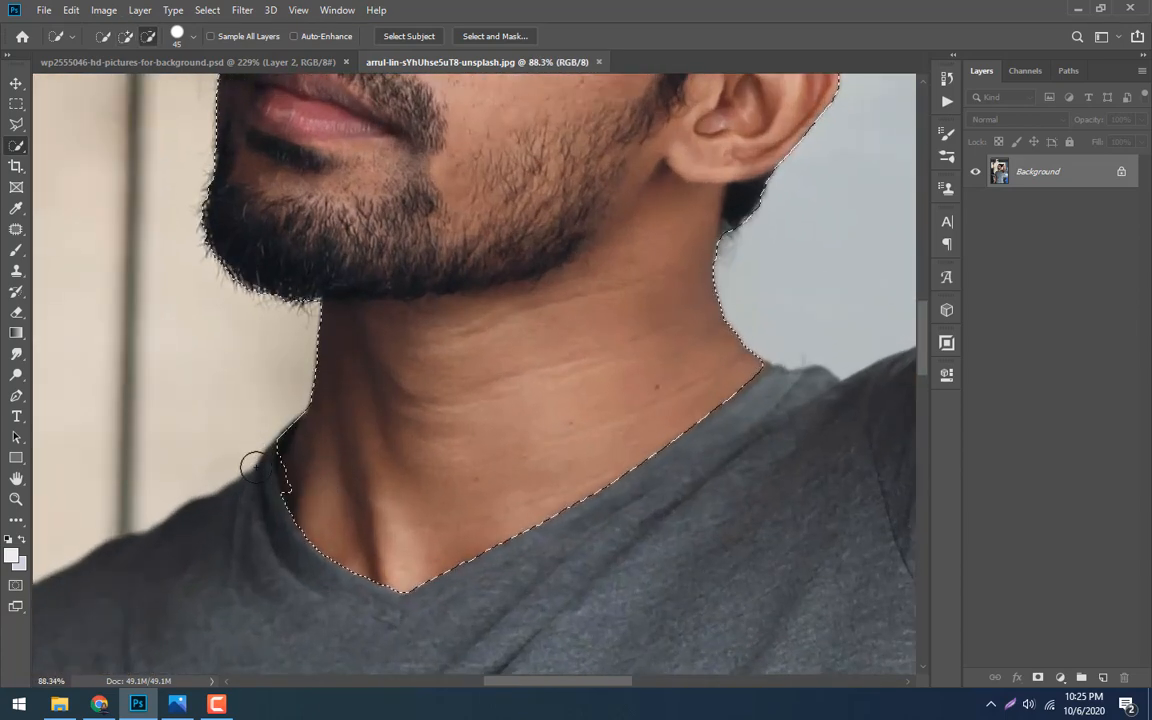
pyautogui.click(148, 37)
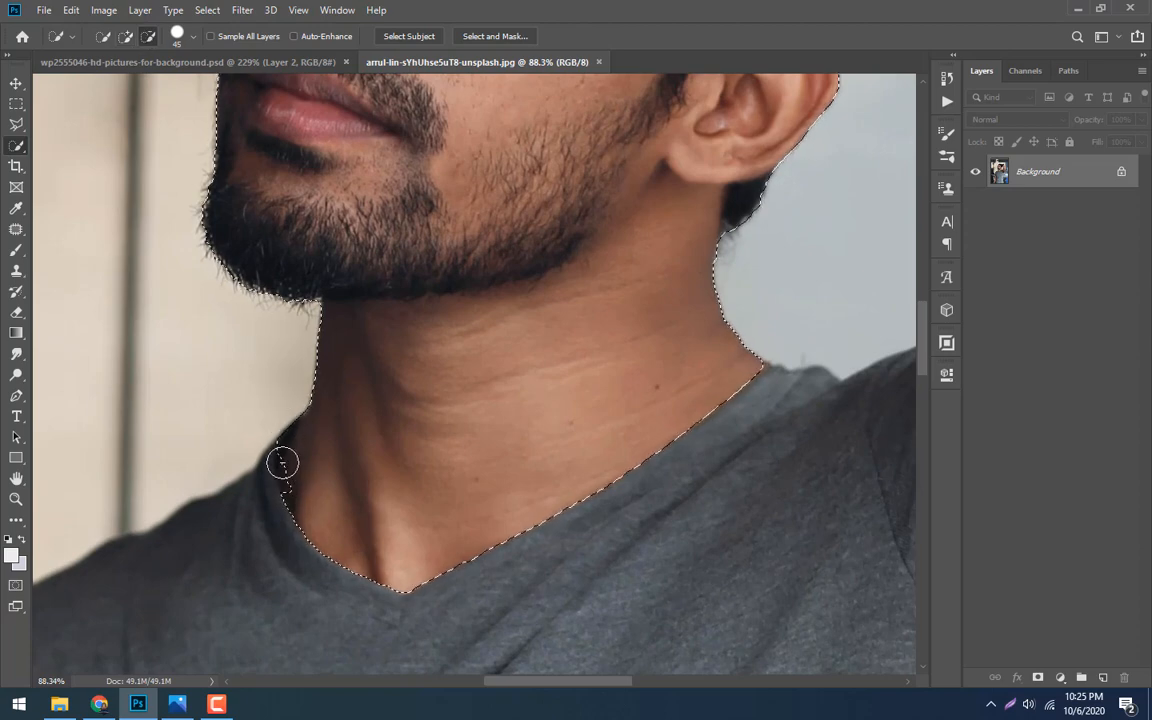
# Subtract the wristwatch area beside the hair from the selection
pyautogui.moveTo(569, 362); pyautogui.dragTo(299, 583)
pyautogui.moveTo(558, 97); pyautogui.dragTo(458, 345)
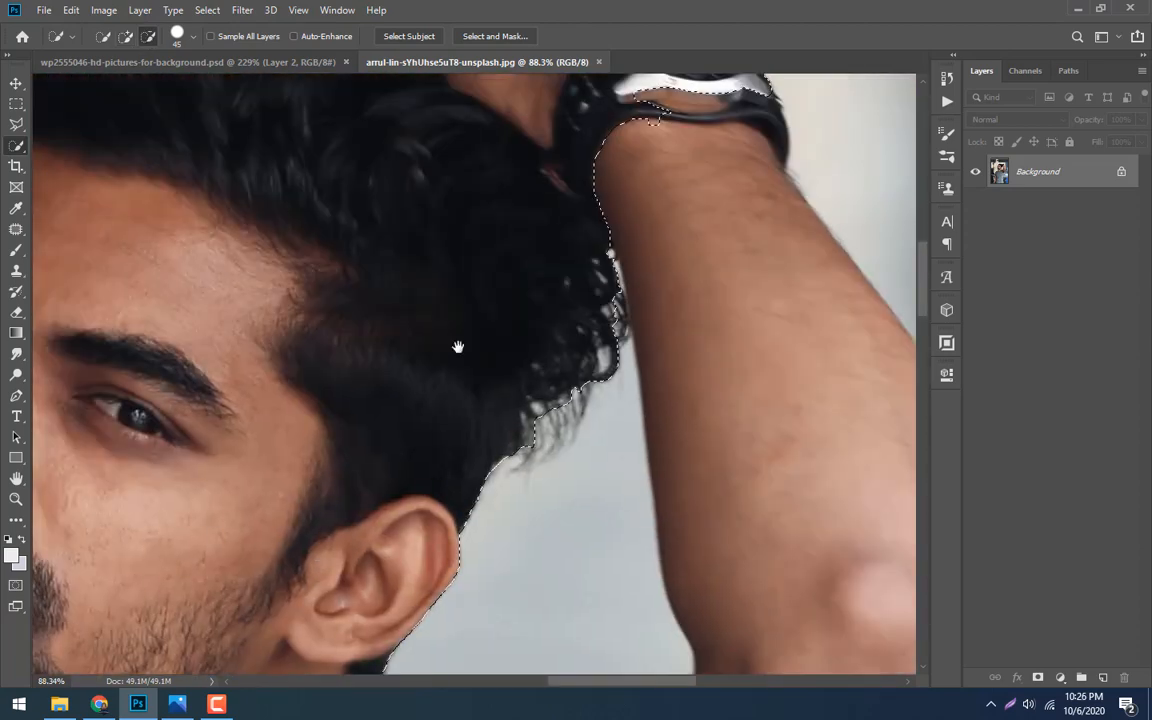
pyautogui.moveTo(540, 195); pyautogui.dragTo(484, 352)
pyautogui.moveTo(635, 195)
pyautogui.mouseDown()
pyautogui.moveTo(554, 219)
pyautogui.moveTo(523, 313)
pyautogui.moveTo(527, 341)
pyautogui.moveTo(530, 293)
pyautogui.mouseUp()
pyautogui.scroll(-3, 586, 288)
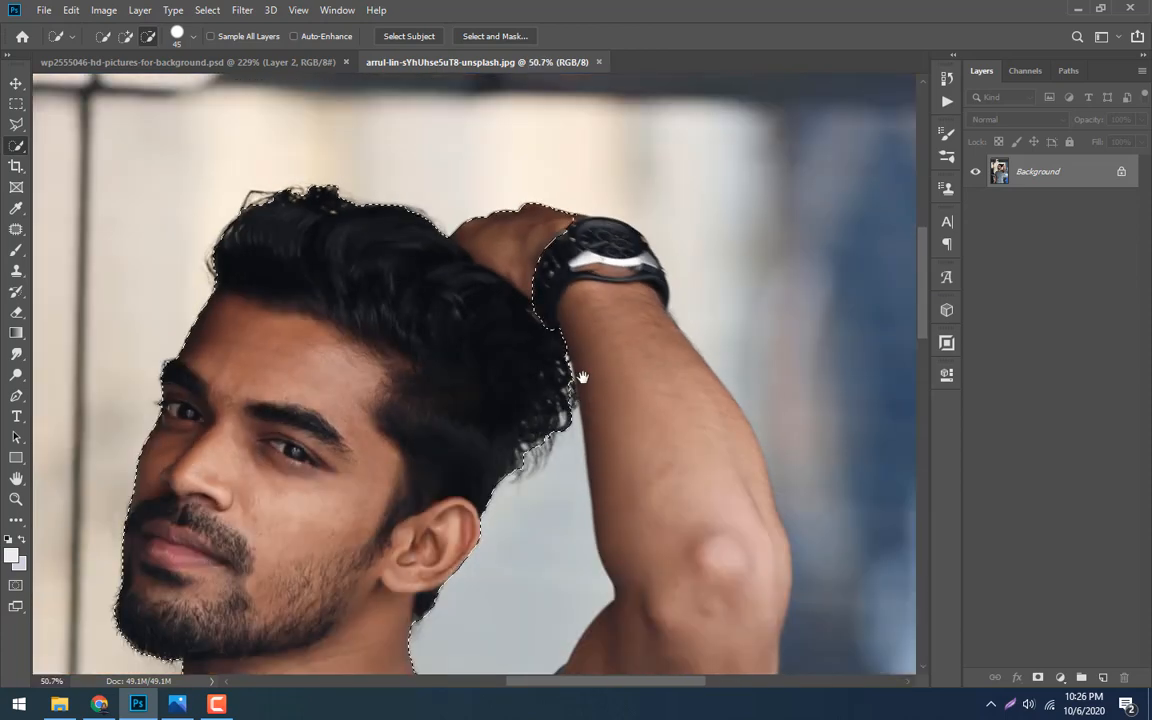
# Trim the remaining bit of collar at the neck edge out of the selection
pyautogui.moveTo(586, 378); pyautogui.dragTo(704, 62)
pyautogui.scroll(3, 257, 440)
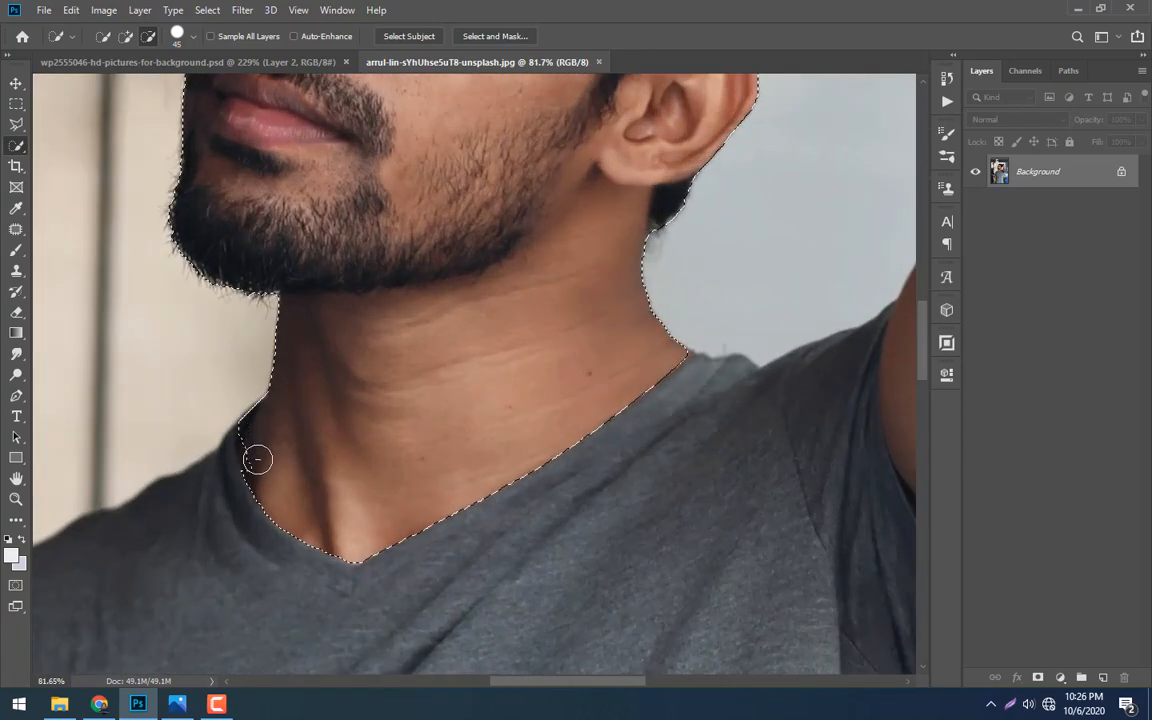
pyautogui.click(255, 467)
# Add the raised arm below the wrist, including the elbow, to the selection
pyautogui.moveTo(904, 222); pyautogui.dragTo(378, 488)
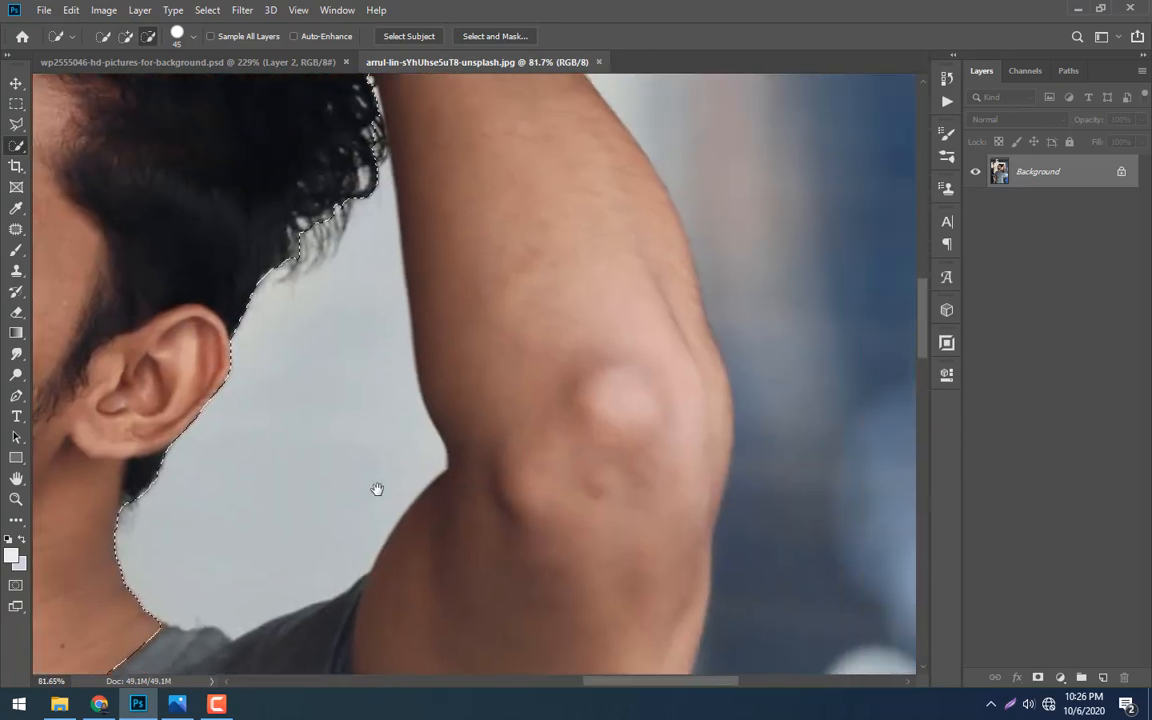
pyautogui.scroll(-2, 491, 345)
pyautogui.scroll(-1, 509, 157)
pyautogui.click(505, 165)
pyautogui.scroll(3, 460, 230)
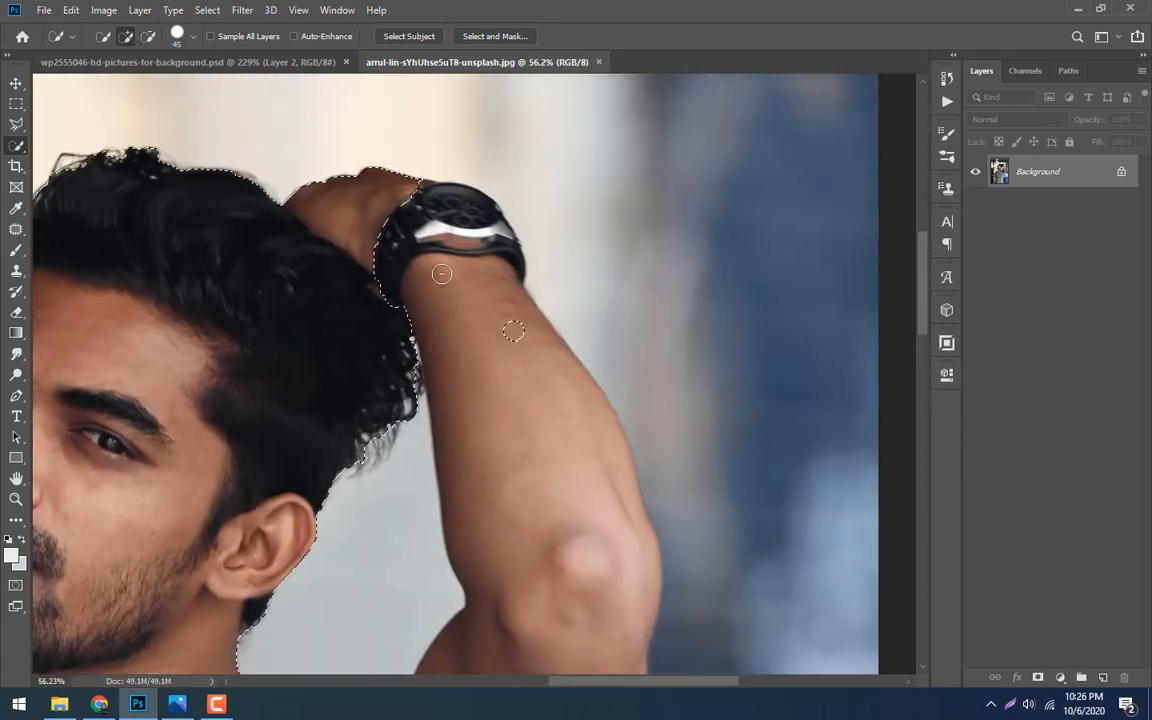
pyautogui.click(502, 336)
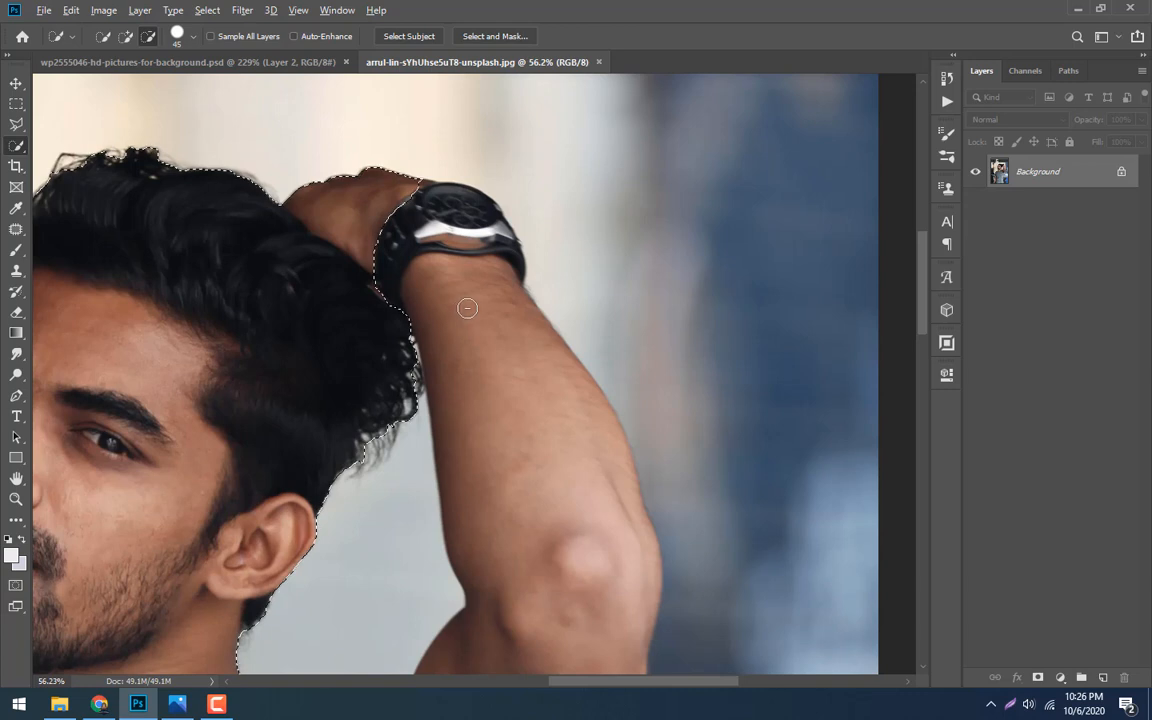
pyautogui.press('alt')
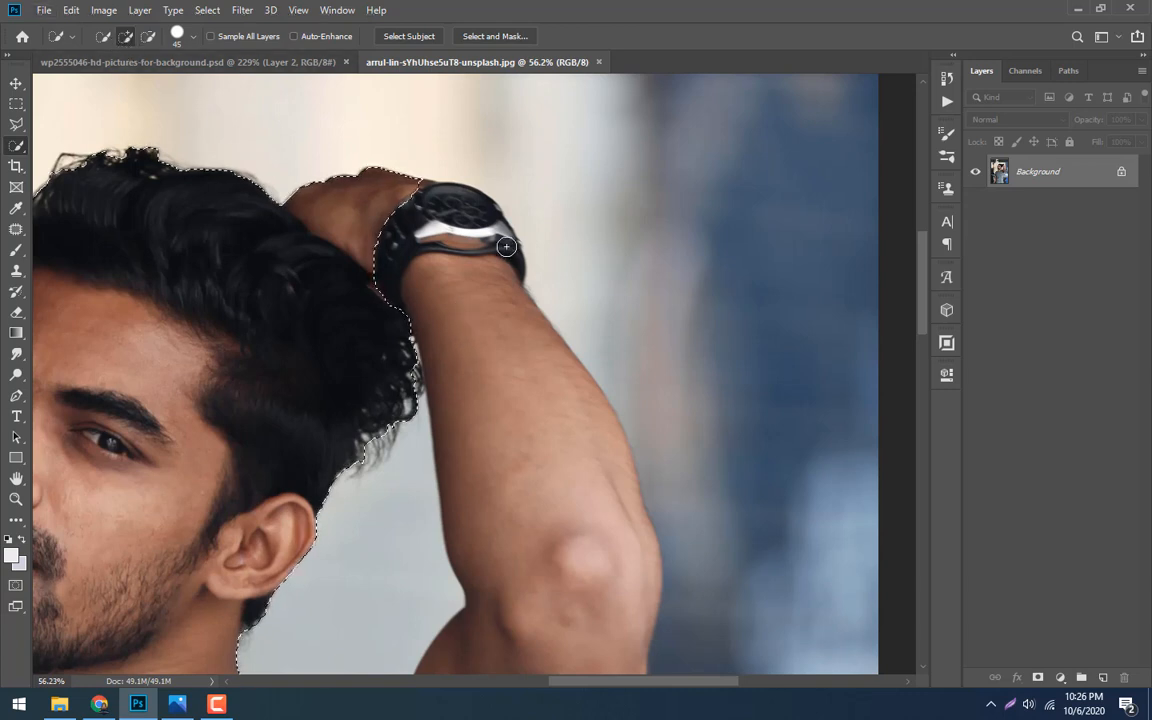
pyautogui.click(496, 352)
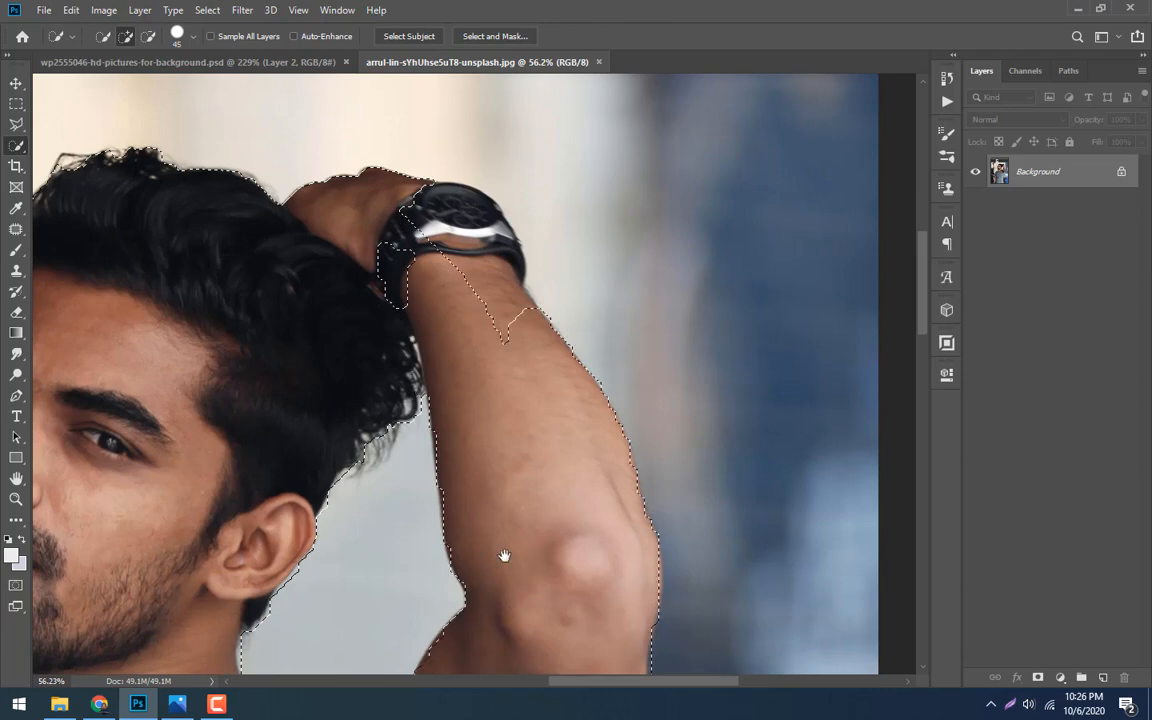
# Add the wristwatch and the unselected part of the wrist to the selection, filling the gaps inside the watch
pyautogui.moveTo(507, 555); pyautogui.dragTo(489, 259)
pyautogui.moveTo(447, 296); pyautogui.dragTo(445, 422)
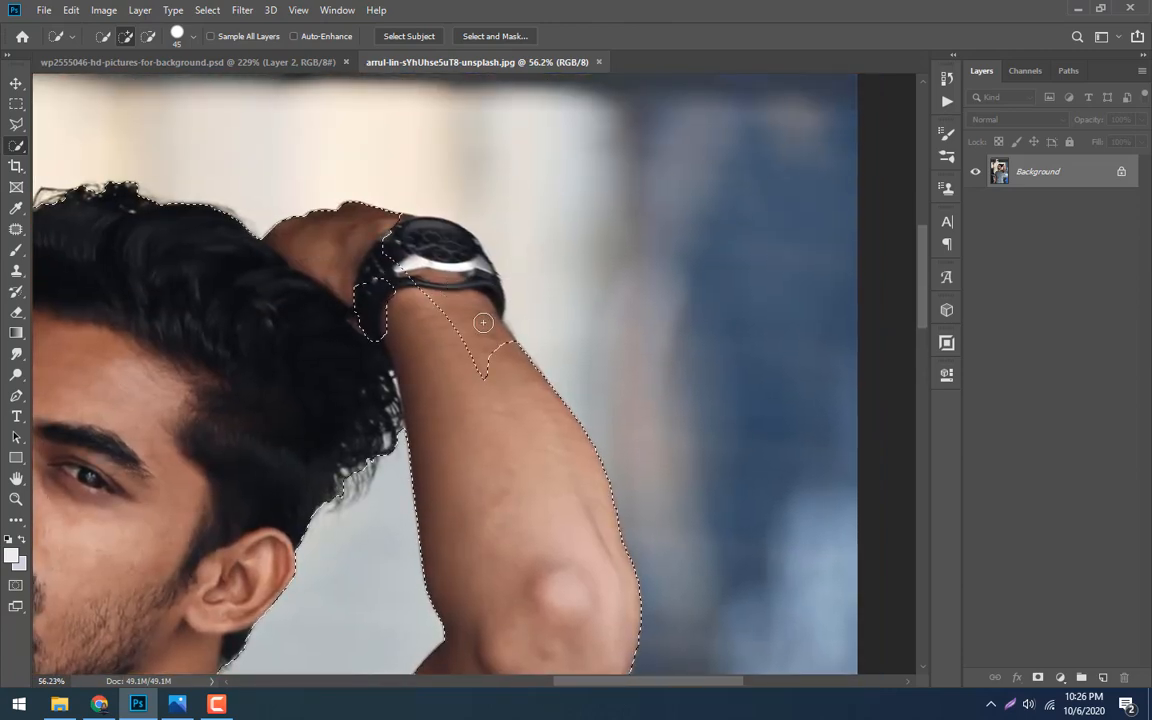
pyautogui.click(453, 237)
pyautogui.click(484, 344)
pyautogui.moveTo(484, 344); pyautogui.dragTo(425, 260)
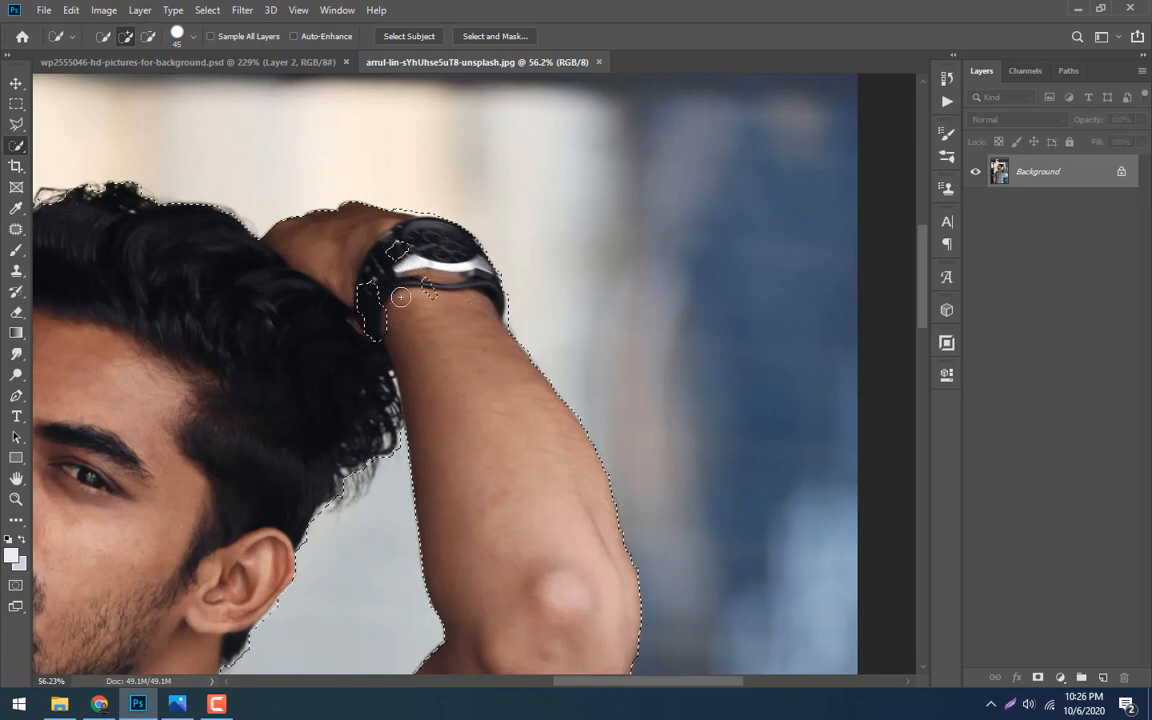
pyautogui.moveTo(372, 315); pyautogui.dragTo(378, 342)
pyautogui.click(397, 249)
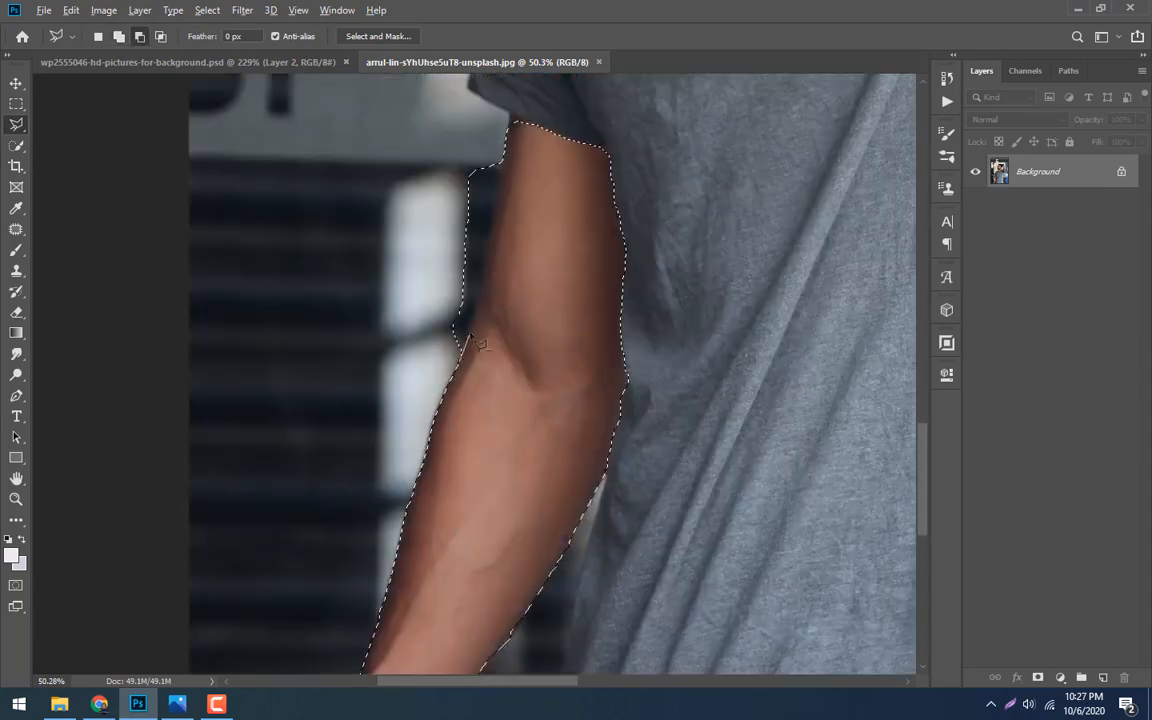
# Subtract the background strip beside the lowered arm's elbow from the selection with the Polygonal Lasso, and check the selection around the head
pyautogui.click(471, 336)
pyautogui.scroll(2, 541, 112)
pyautogui.hotkey('ctrl', '0')
pyautogui.scroll(5, 545, 298)
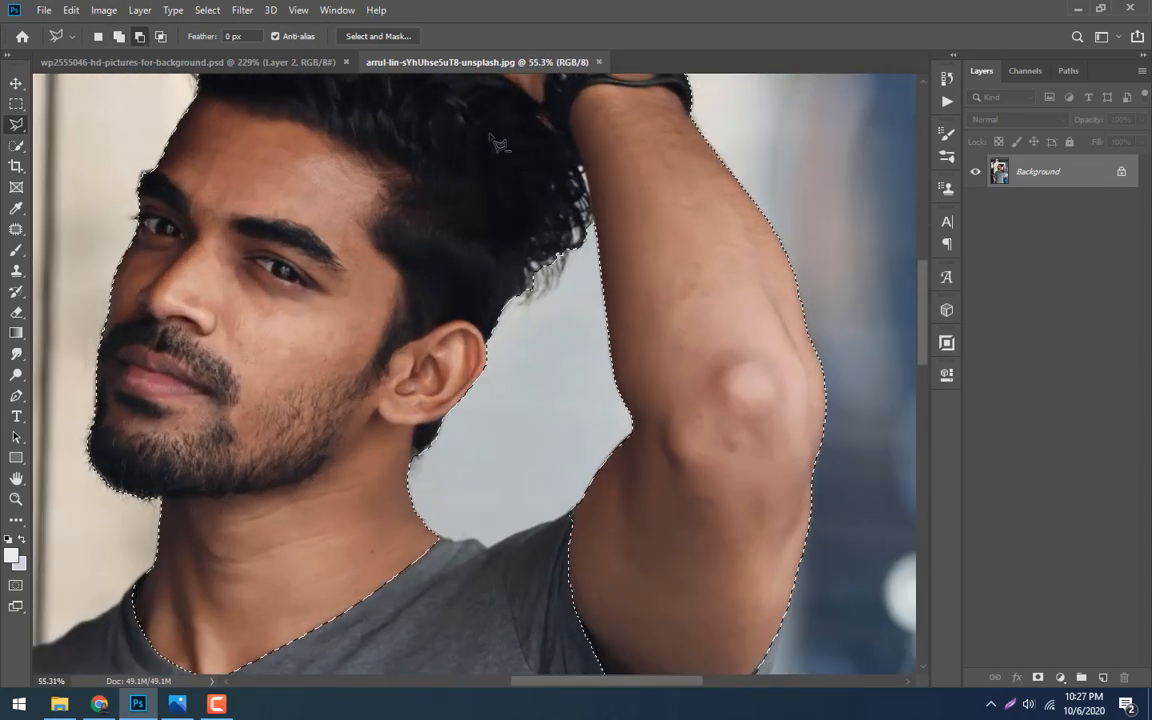
pyautogui.scroll(3, 520, 140)
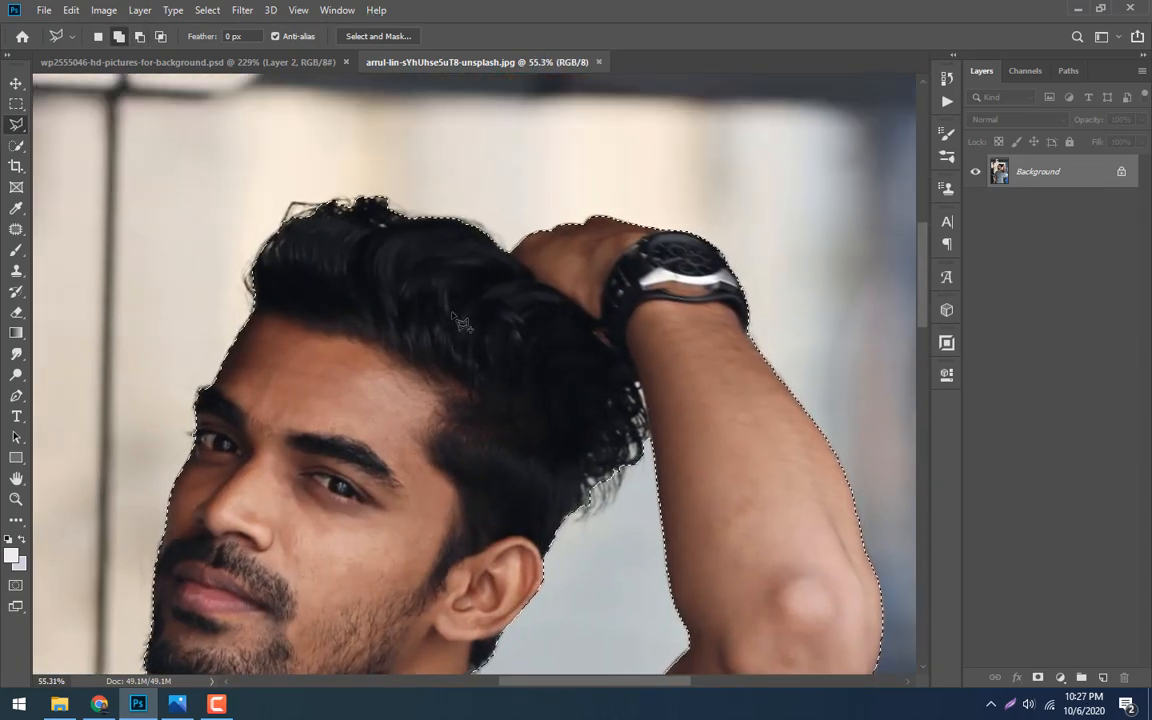
pyautogui.scroll(-4, 460, 322)
pyautogui.scroll(-1, 200, 268)
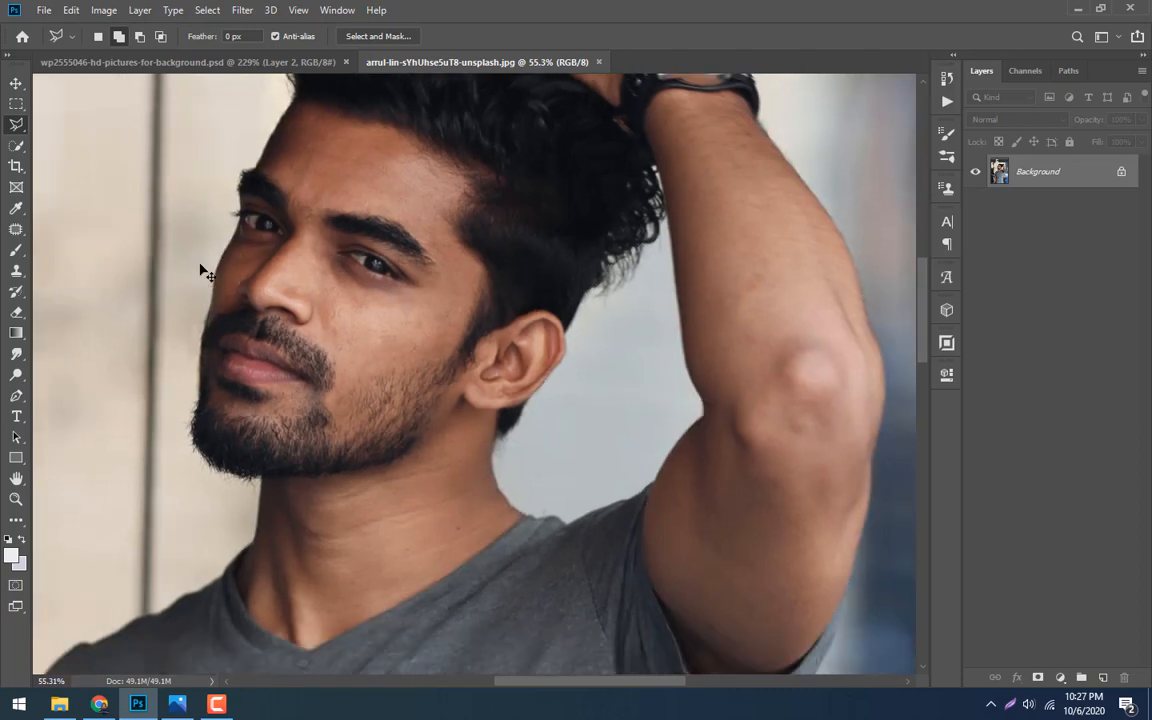
# Copy the selected head, neck and arms to a new layer, and check the cutout by temporarily hiding the Background layer
pyautogui.hotkey('ctrl', '0')
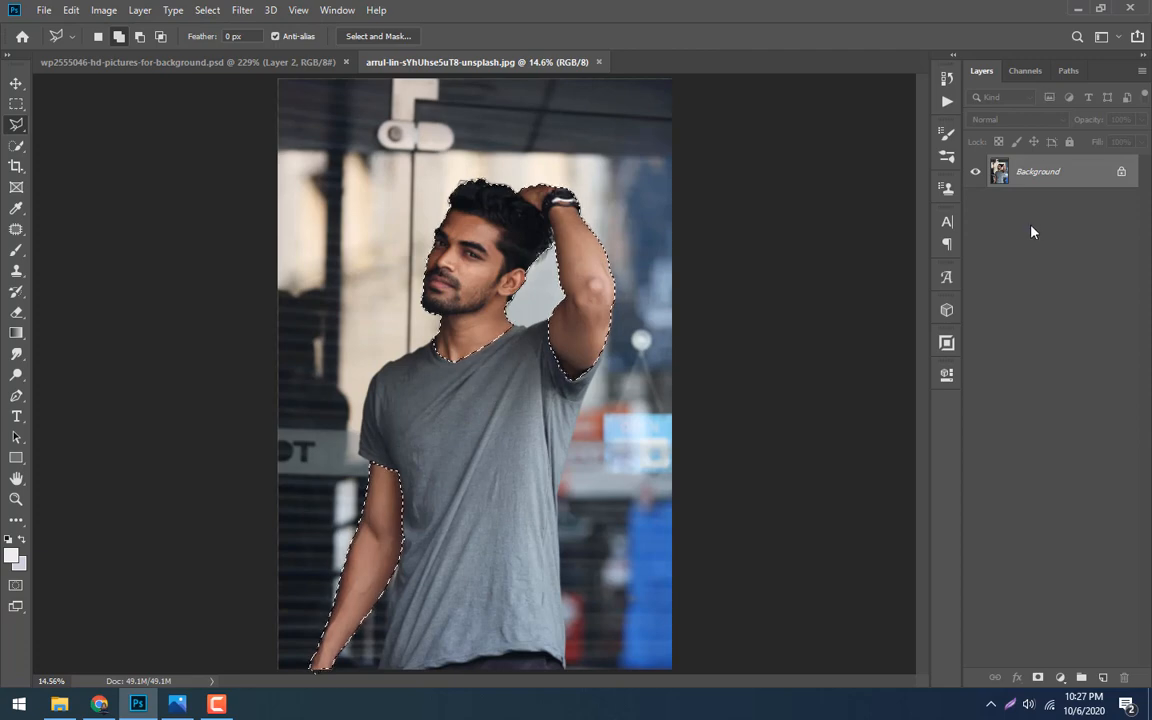
pyautogui.hotkey('ctrl', 'j')
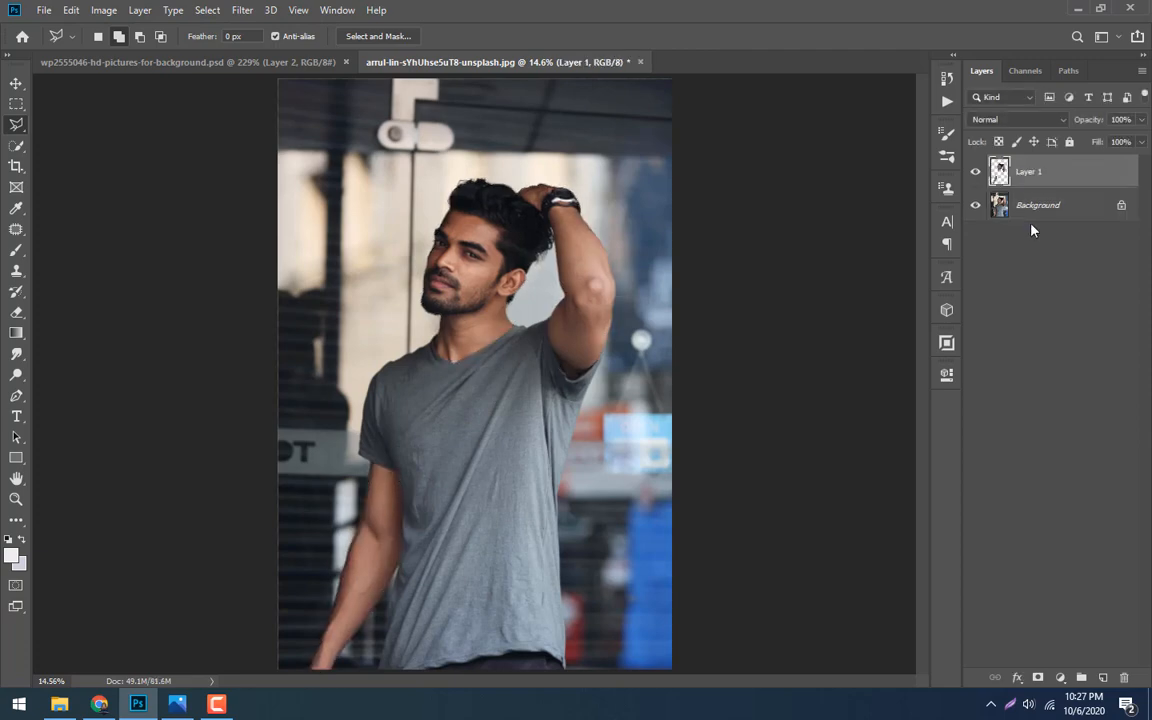
pyautogui.click(975, 206)
pyautogui.click(975, 206)
pyautogui.click(975, 206)
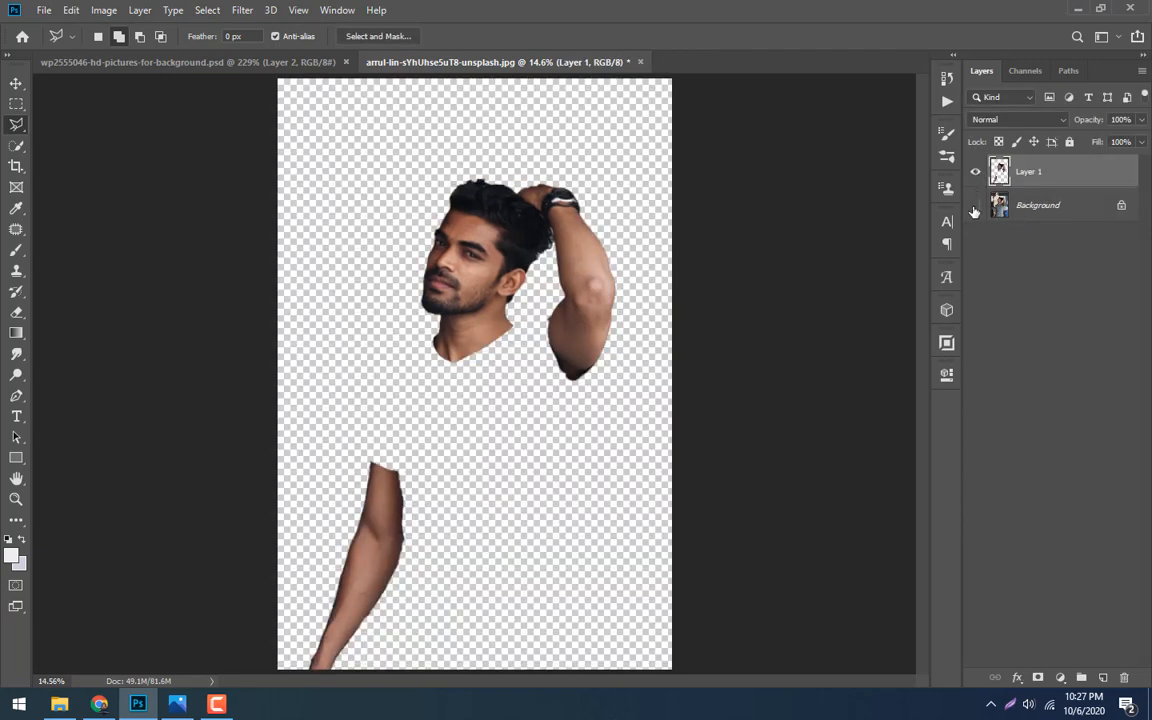
pyautogui.click(975, 206)
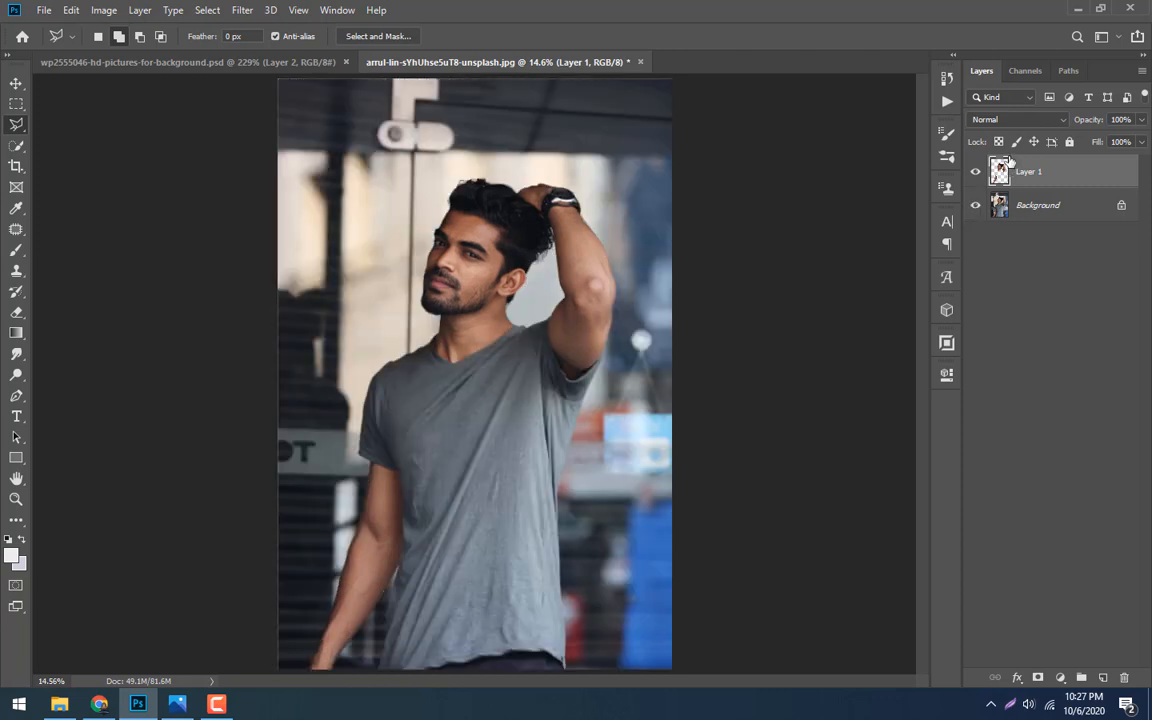
# Duplicate the skin and hair cutout layer and hide the original Layer 1
pyautogui.hotkey('ctrl', 'j')
pyautogui.click(975, 205)
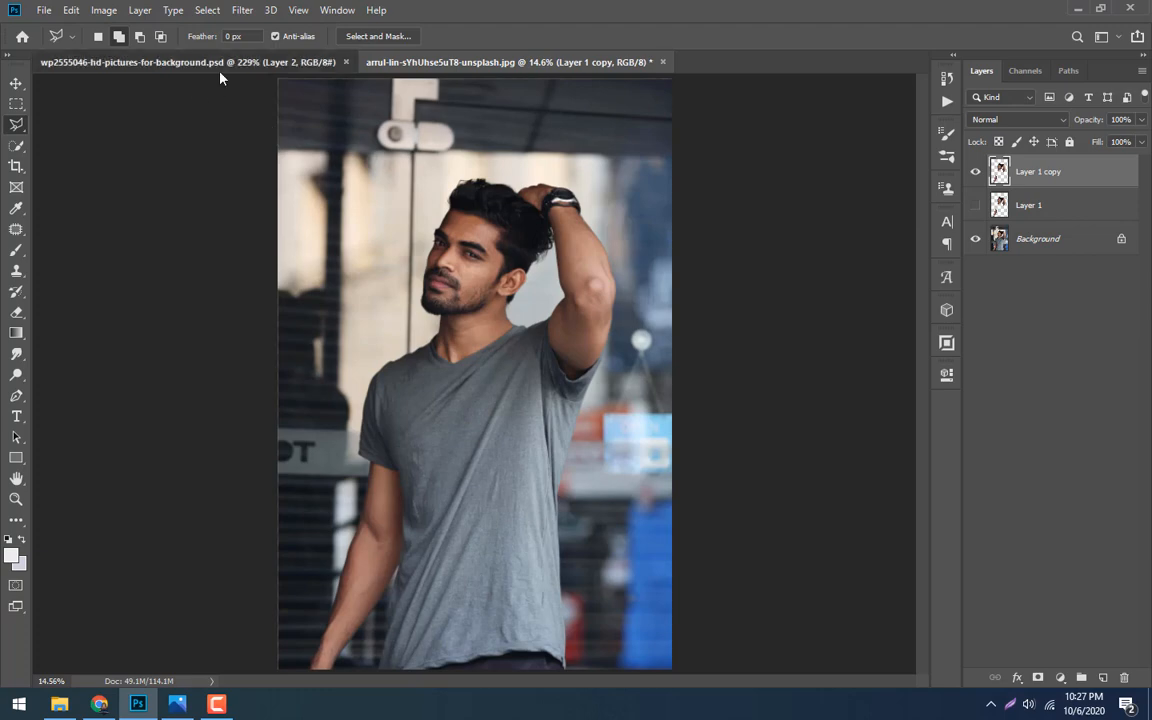
# Return to the finished composite document and view the whole image
pyautogui.click(220, 64)
pyautogui.hotkey('ctrl', '0')
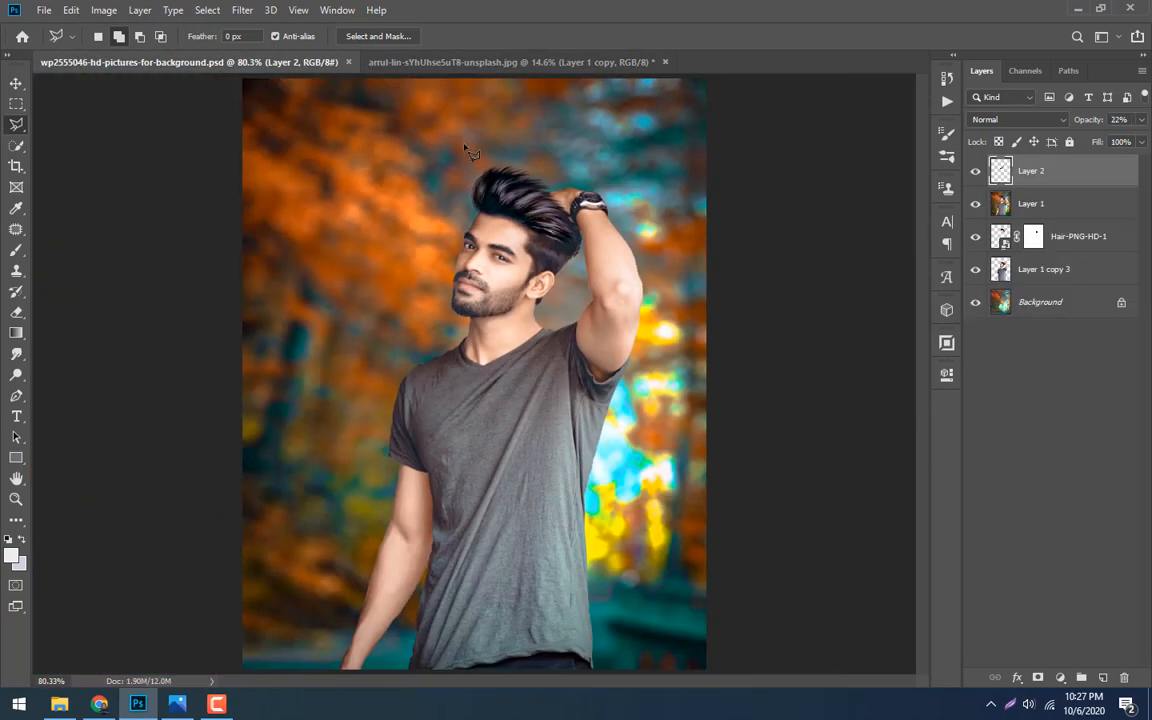
# Return to the portrait document and brighten Layer 1 copy with an RGB Curves point at input 108, output 160
pyautogui.click(489, 61)
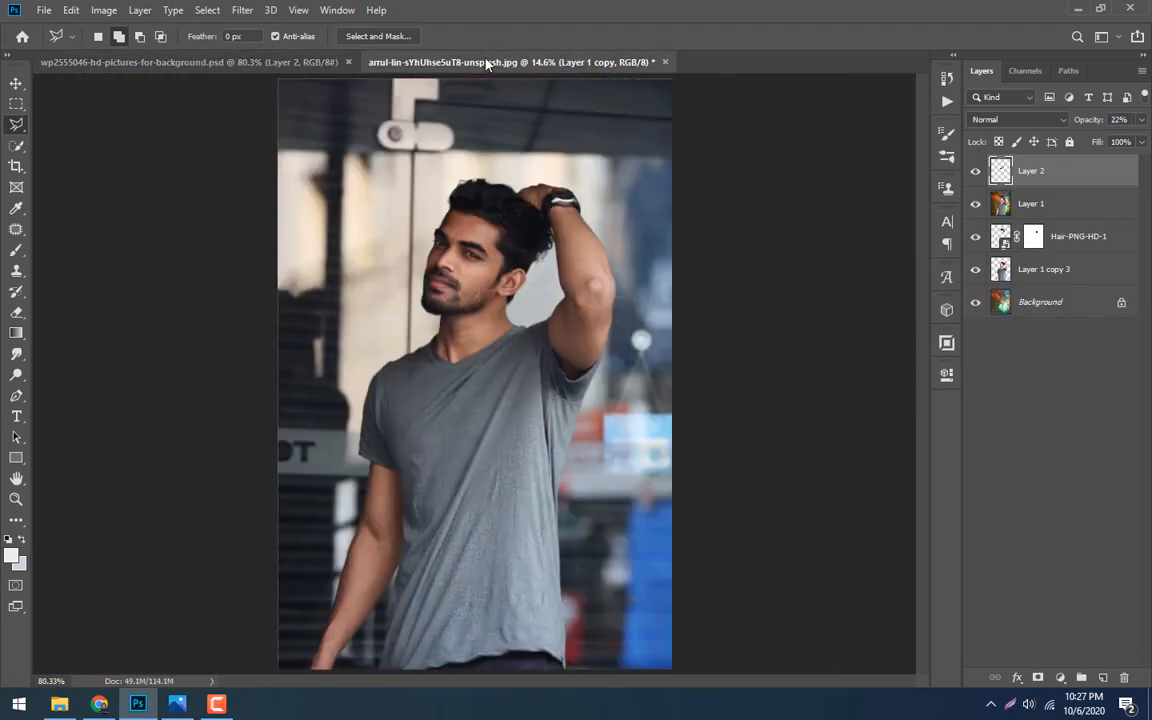
pyautogui.click(241, 9)
pyautogui.moveTo(97, 9)
pyautogui.moveTo(123, 55)
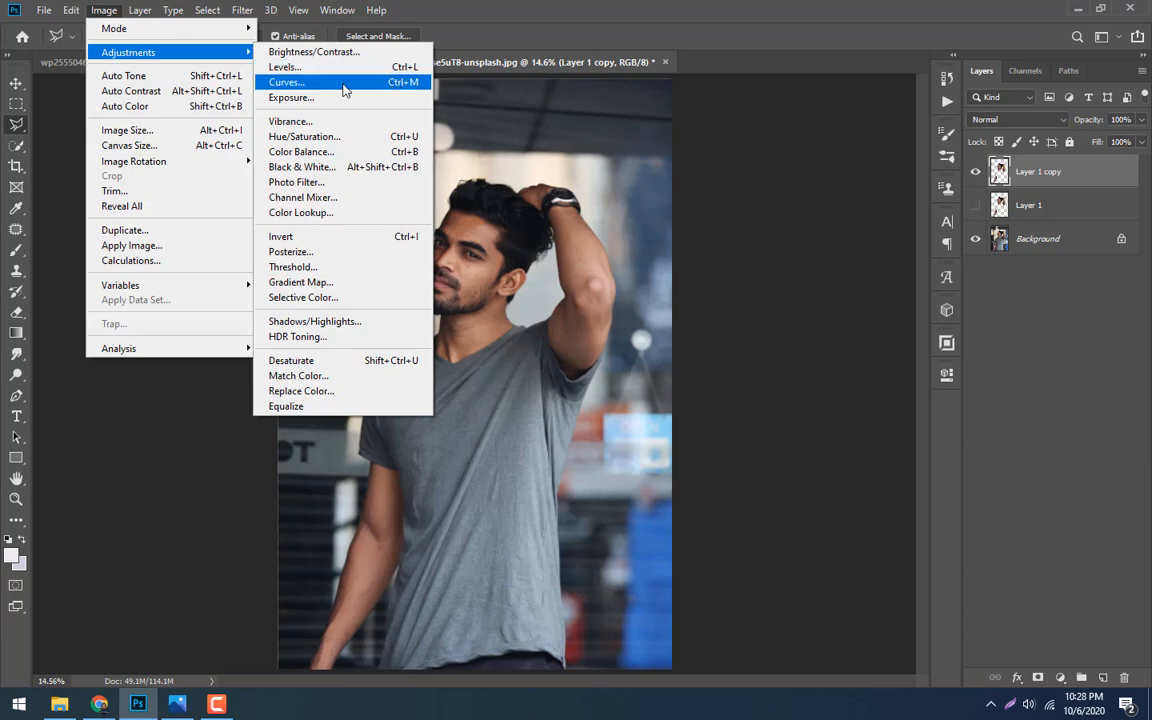
pyautogui.click(343, 82)
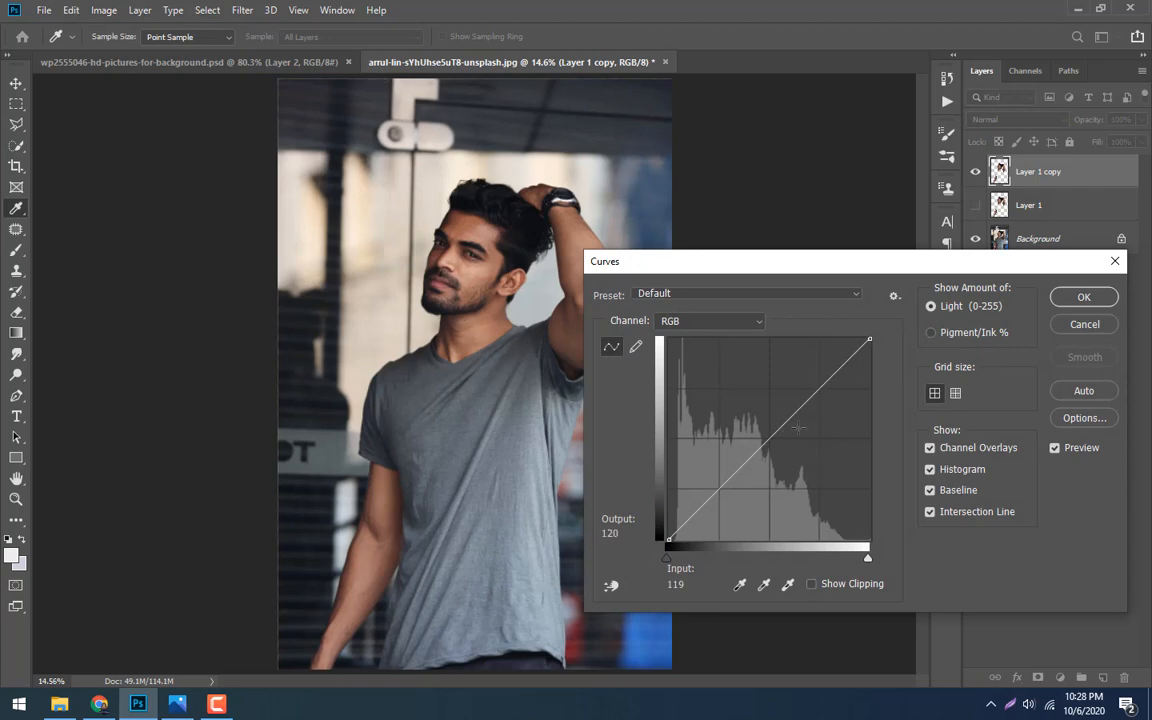
pyautogui.click(782, 431)
pyautogui.moveTo(761, 411)
pyautogui.mouseDown()
pyautogui.moveTo(747, 397)
pyautogui.moveTo(755, 414)
pyautogui.mouseUp()
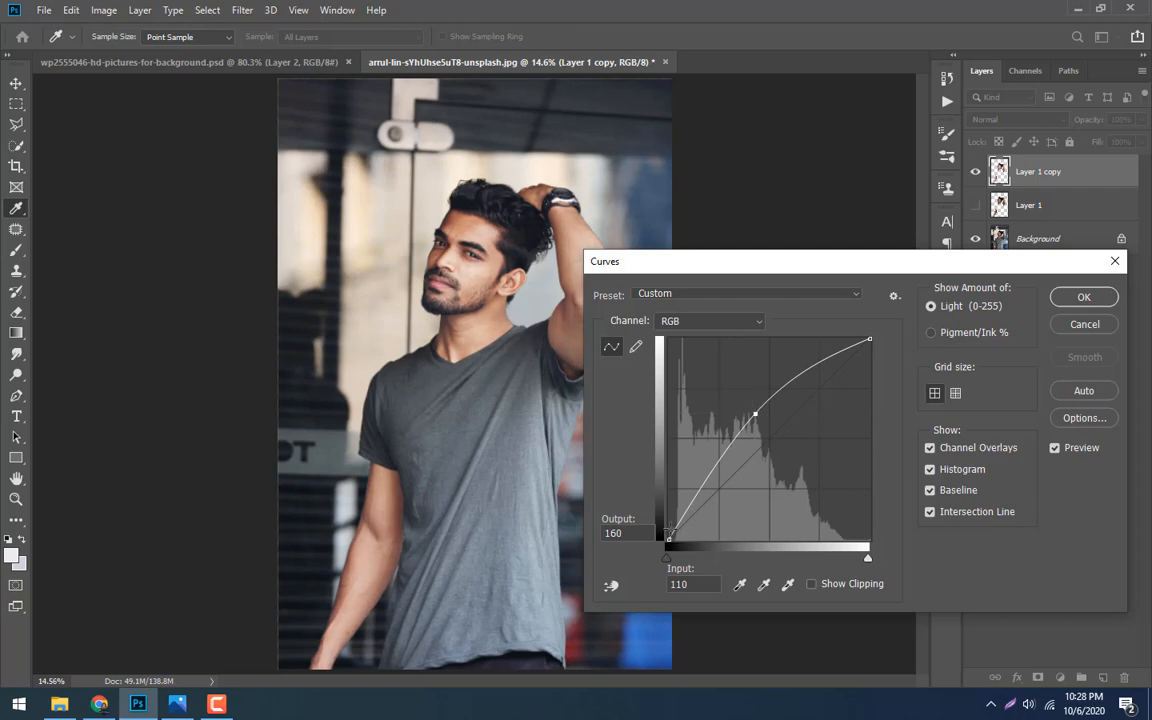
pyautogui.moveTo(669, 535)
pyautogui.mouseDown()
pyautogui.moveTo(668, 512)
pyautogui.moveTo(669, 538)
pyautogui.mouseUp()
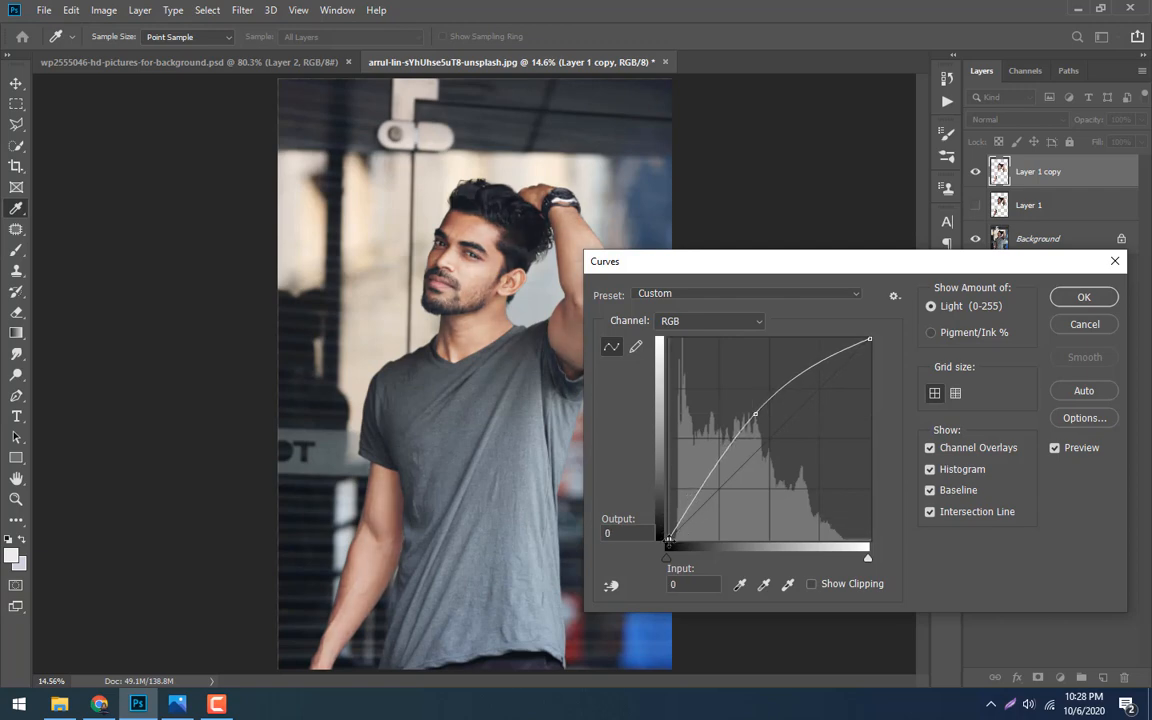
pyautogui.click(754, 413)
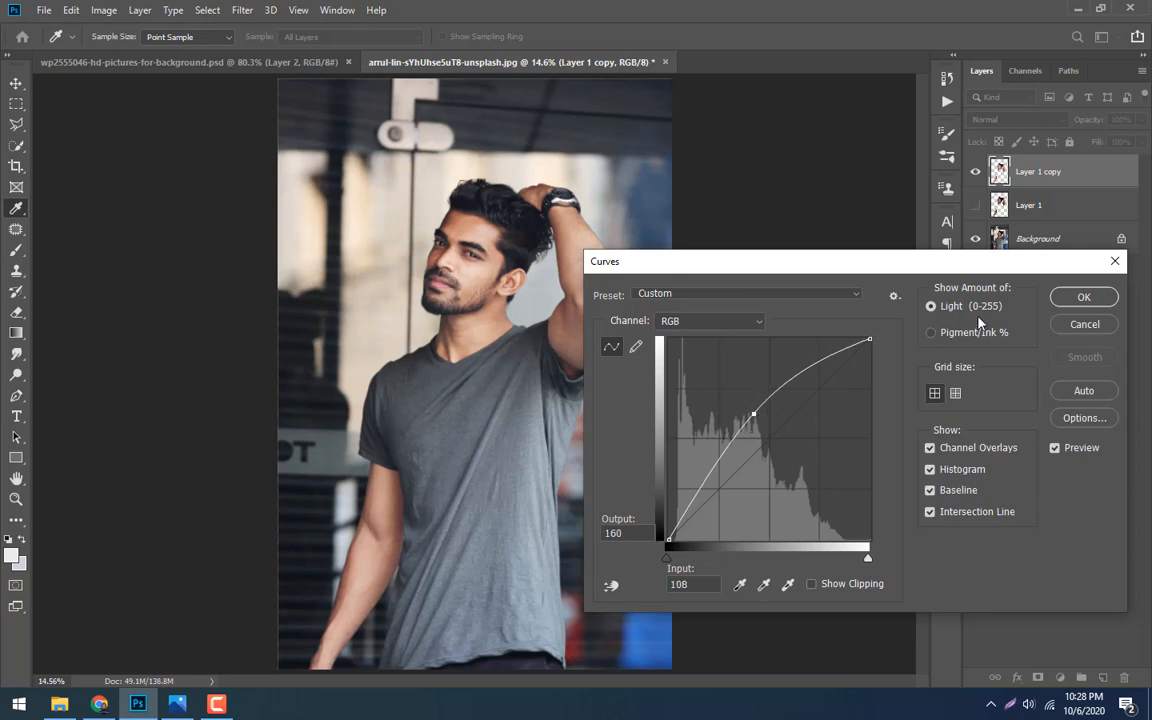
pyautogui.click(1084, 297)
# Make Layer 1 visible beneath the brightened cutout and add a white layer mask to Layer 1 copy
pyautogui.press('l')
pyautogui.scroll(5, 442, 222)
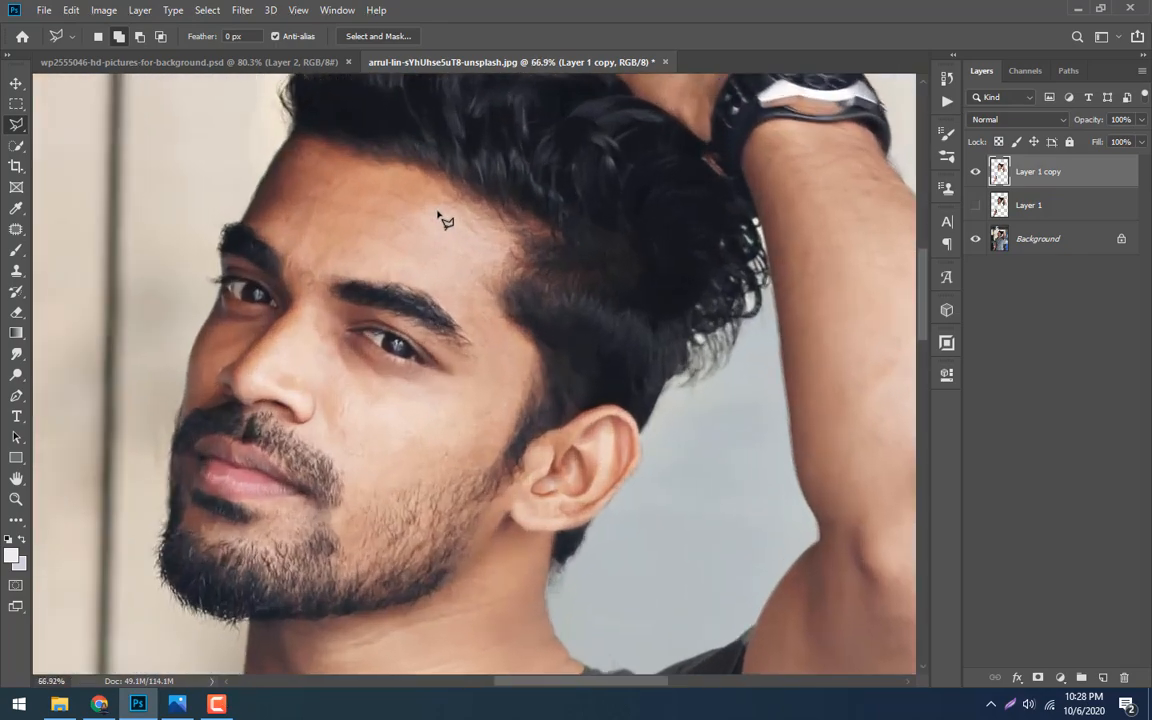
pyautogui.scroll(-6, 442, 216)
pyautogui.scroll(8, 490, 195)
pyautogui.scroll(-5, 538, 168)
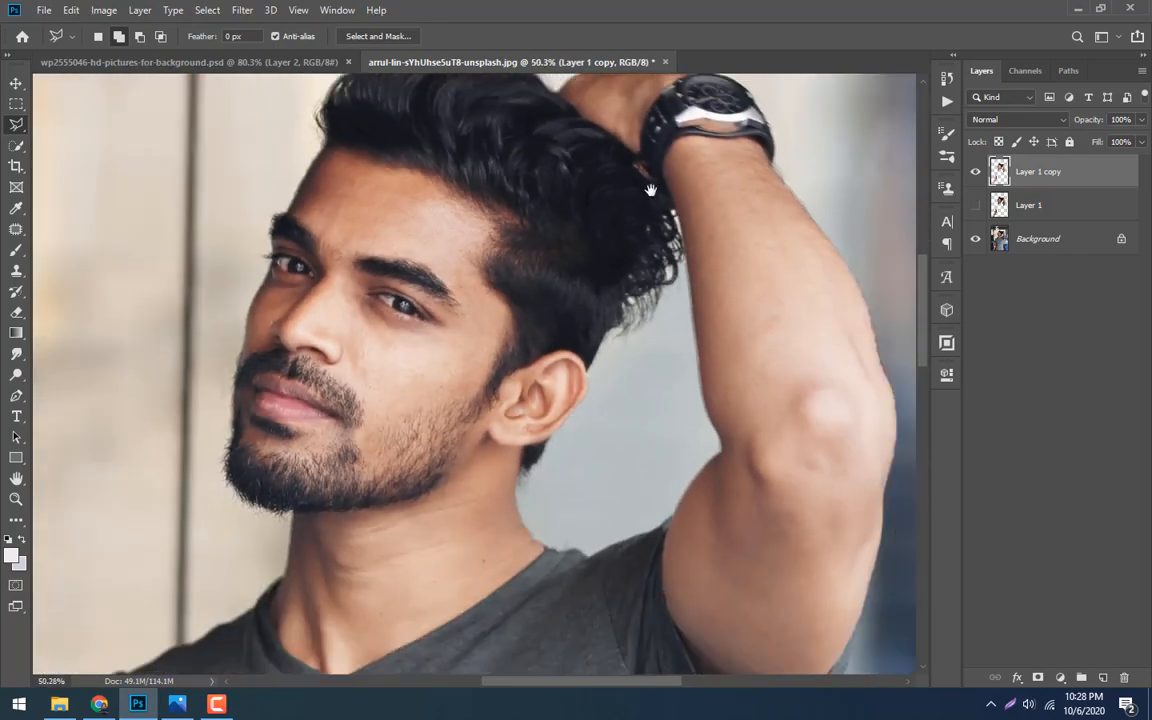
pyautogui.moveTo(650, 190); pyautogui.dragTo(648, 310)
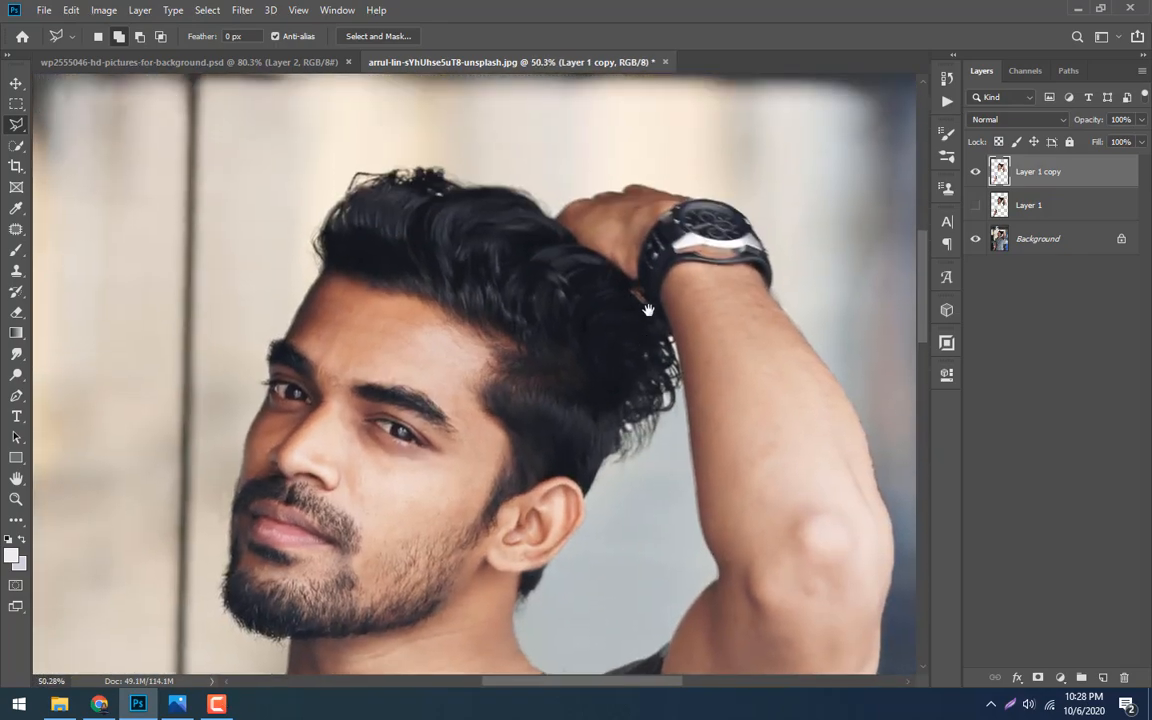
pyautogui.click(1029, 207)
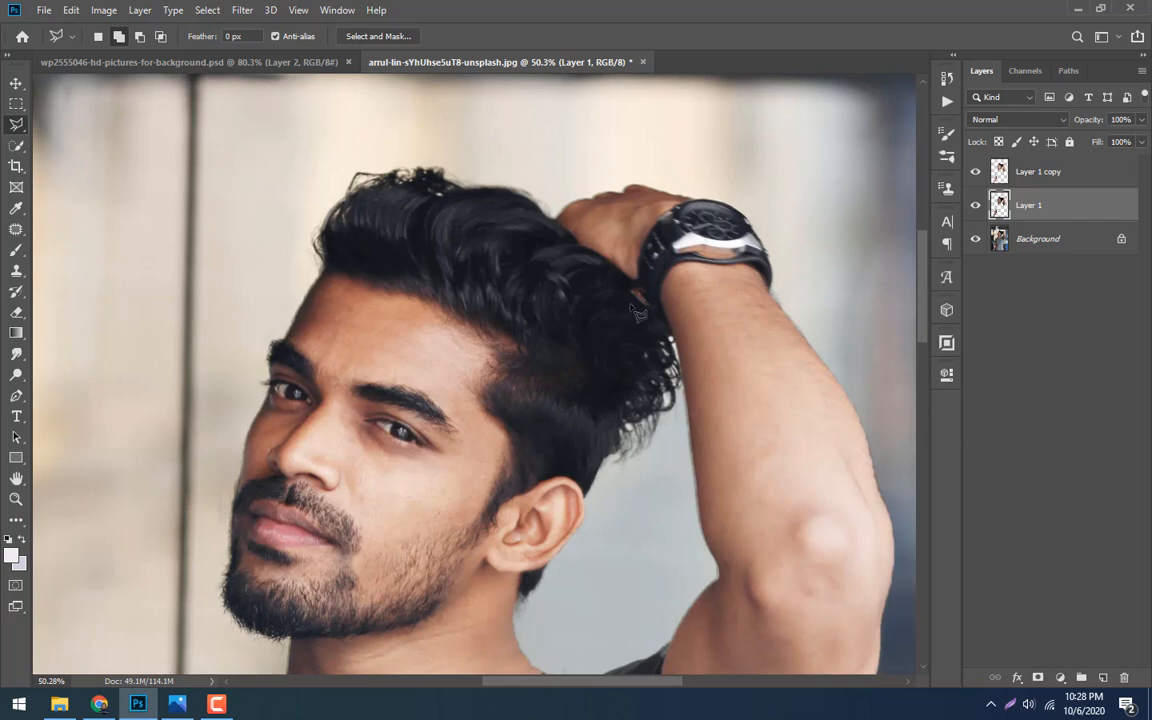
pyautogui.click(1024, 176)
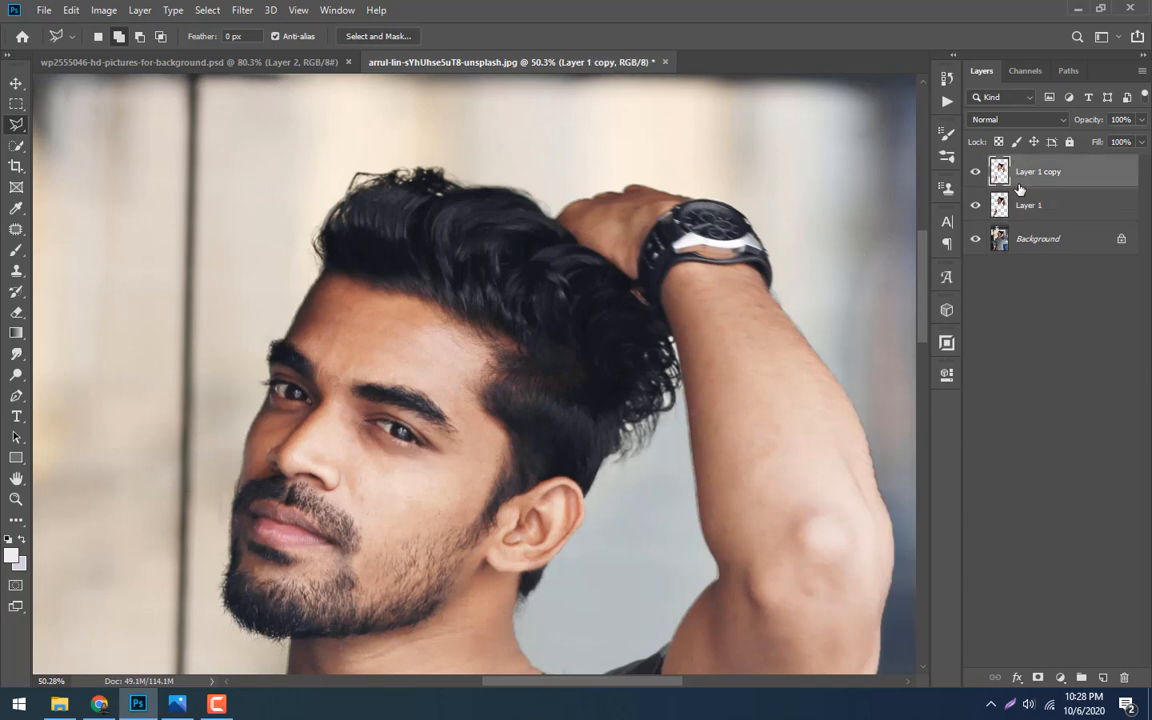
pyautogui.click(1039, 677)
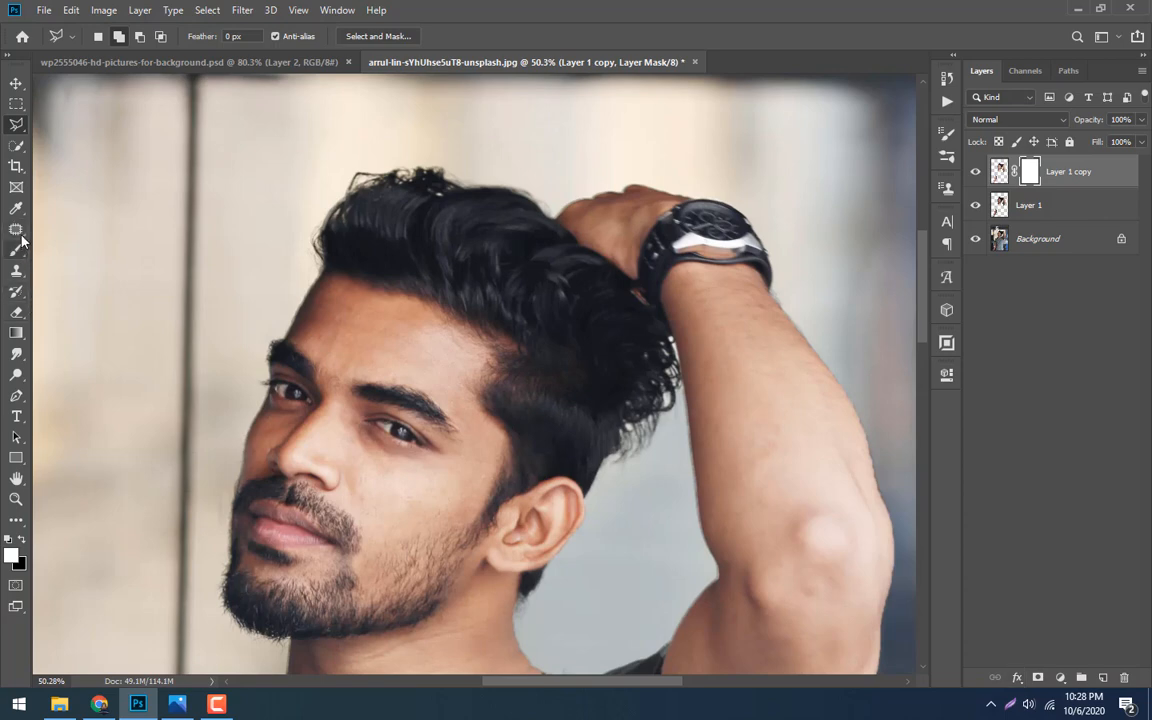
# Mask the brightening out of the hair by painting black on Layer 1 copy's mask with a 150 px, then 100 px brush
pyautogui.moveTo(16, 250); pyautogui.dragTo(110, 254)
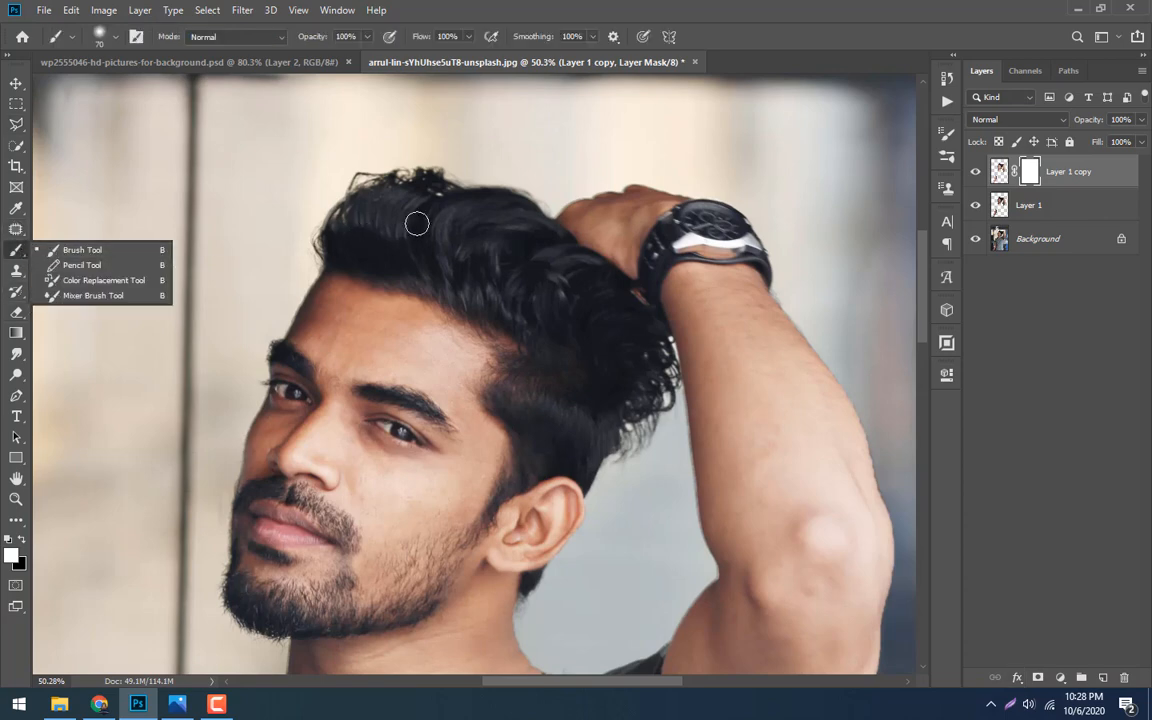
pyautogui.click(393, 187)
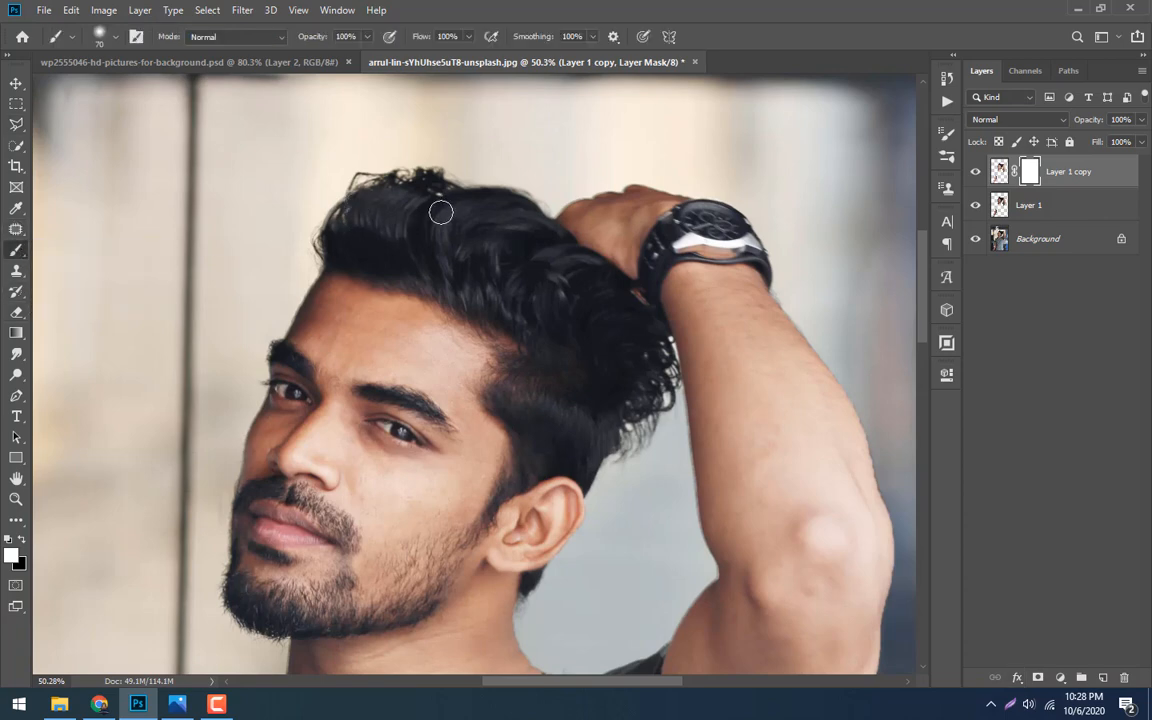
pyautogui.click(22, 539)
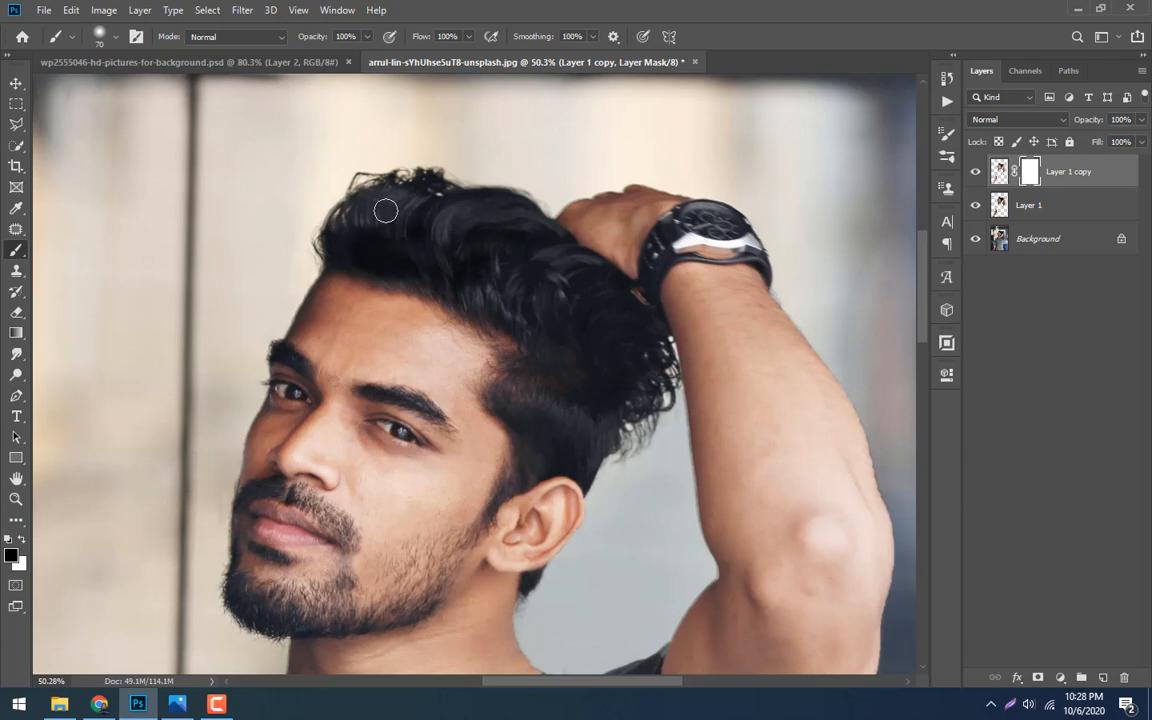
pyautogui.press(']')
pyautogui.press(']')
pyautogui.press(']')
pyautogui.press(']')
pyautogui.press(']')
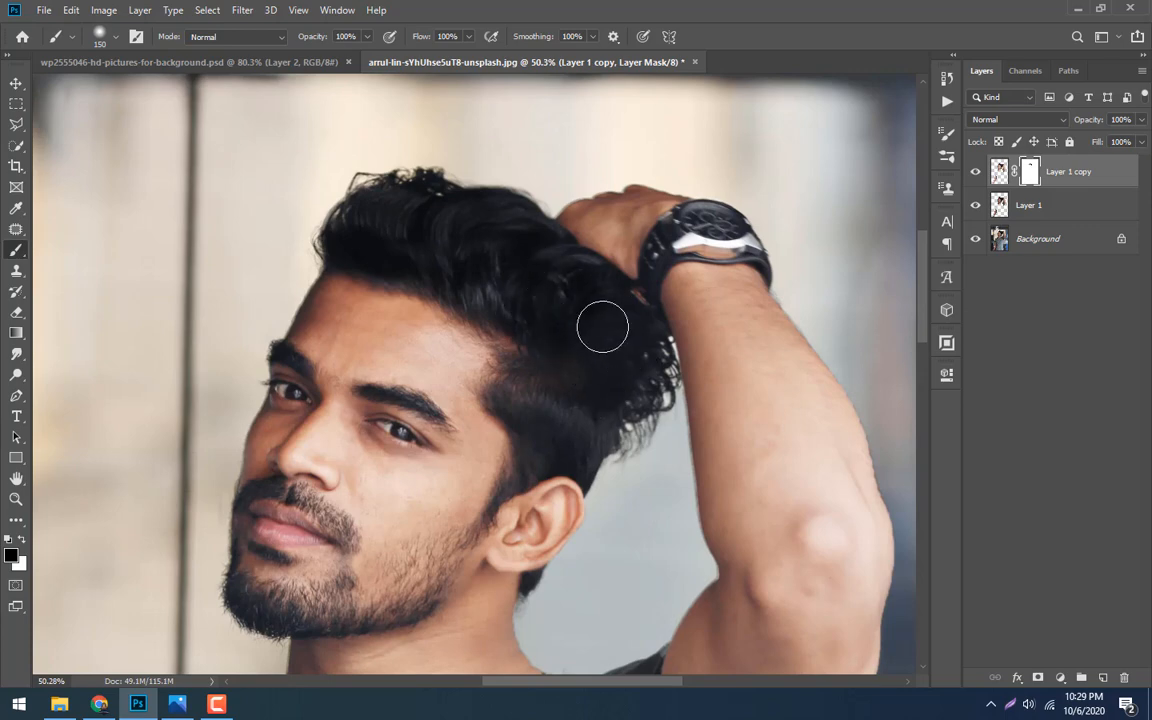
pyautogui.press('[')
pyautogui.press('[')
pyautogui.press('[')
pyautogui.press('[')
pyautogui.press('[')
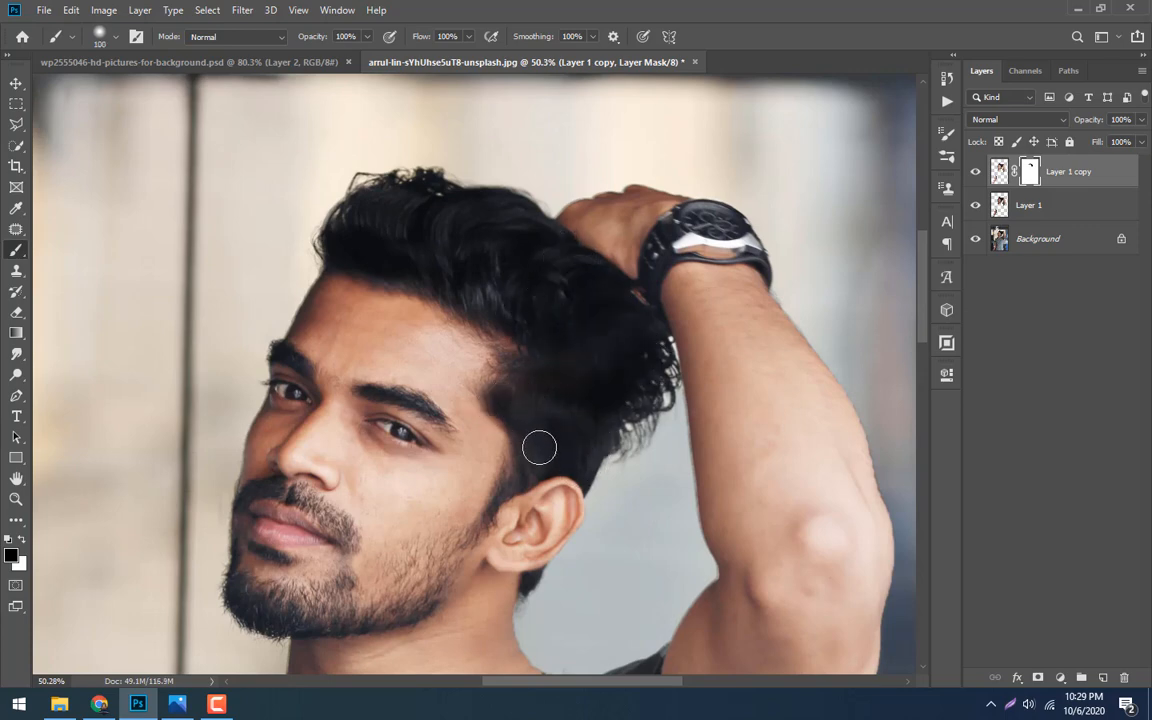
# Mask the brightening out of the sideburn, beard and moustache by painting black with a smaller brush of 50 to 60 px
pyautogui.moveTo(466, 506); pyautogui.dragTo(544, 356)
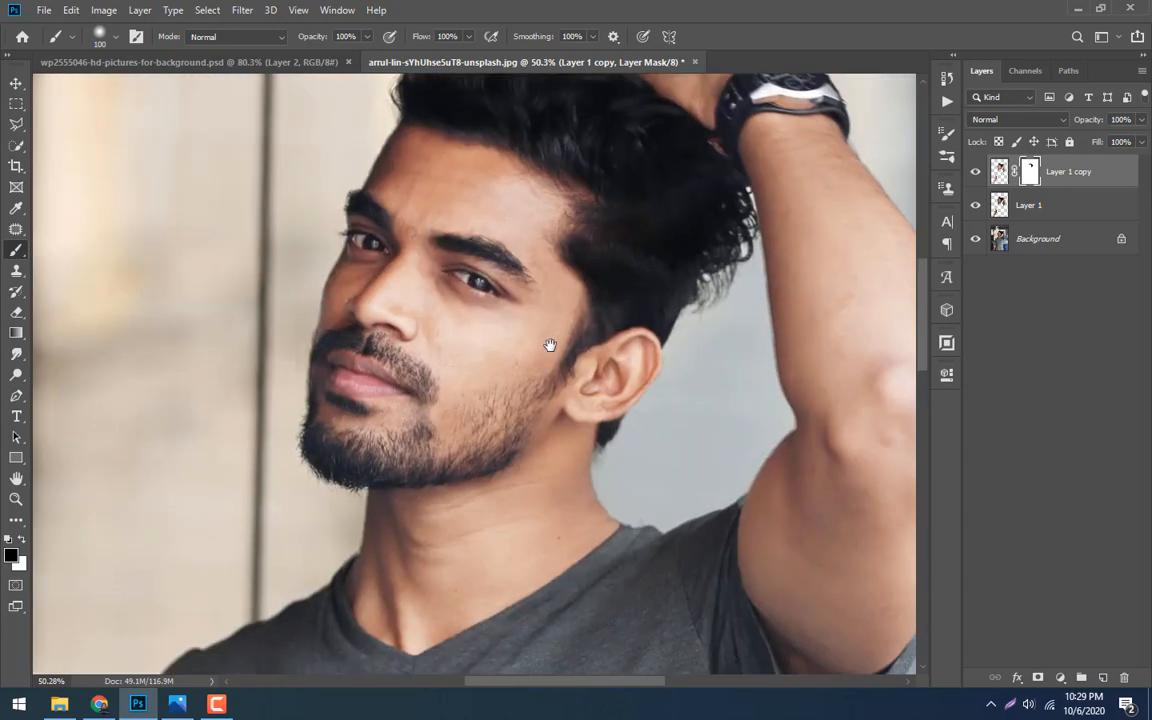
pyautogui.press('[')
pyautogui.press('[')
pyautogui.press('[')
pyautogui.press('[')
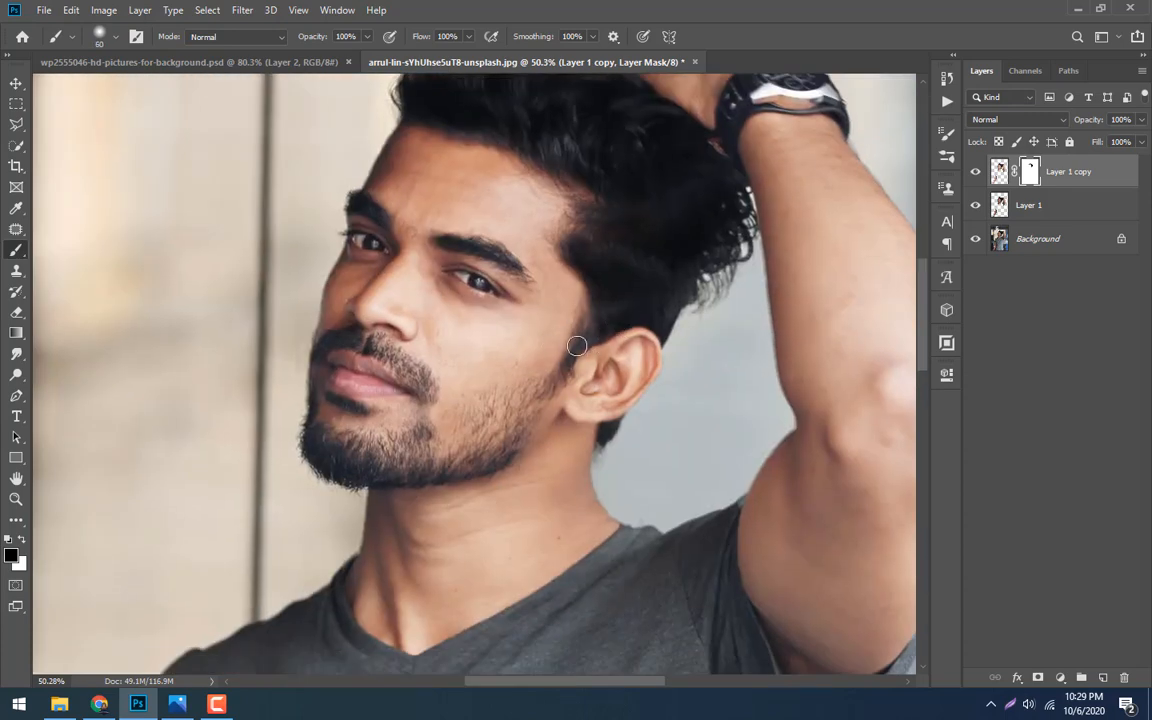
pyautogui.moveTo(499, 447)
pyautogui.mouseDown()
pyautogui.moveTo(305, 462)
pyautogui.moveTo(316, 434)
pyautogui.moveTo(369, 474)
pyautogui.moveTo(329, 441)
pyautogui.moveTo(442, 451)
pyautogui.moveTo(352, 450)
pyautogui.moveTo(472, 444)
pyautogui.moveTo(496, 429)
pyautogui.moveTo(411, 441)
pyautogui.moveTo(499, 447)
pyautogui.moveTo(457, 473)
pyautogui.moveTo(307, 444)
pyautogui.mouseUp()
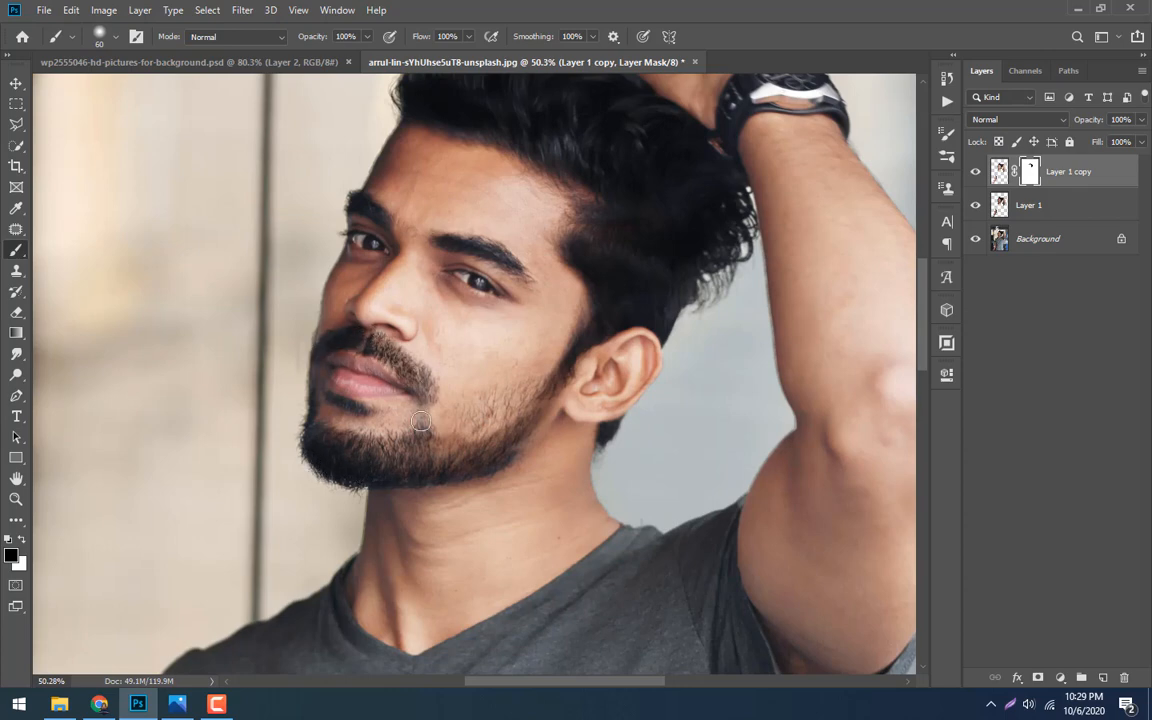
pyautogui.hotkey('ctrl', 'z')
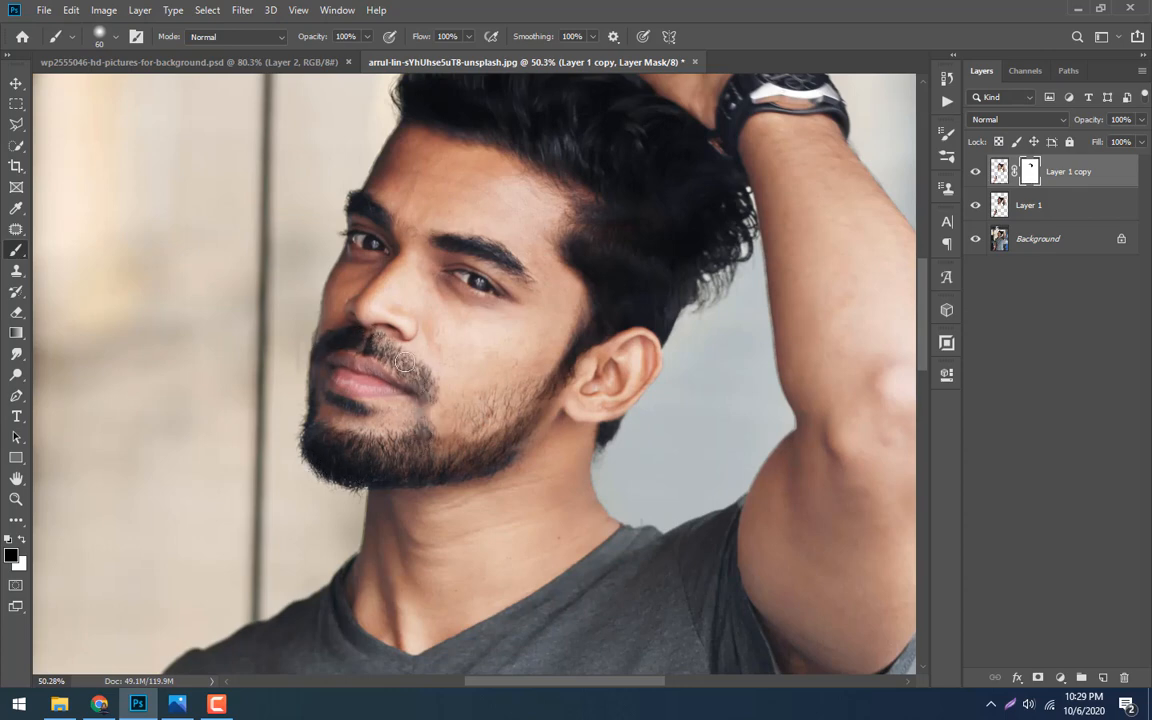
pyautogui.moveTo(377, 346)
pyautogui.mouseDown()
pyautogui.moveTo(422, 380)
pyautogui.moveTo(426, 432)
pyautogui.mouseUp()
pyautogui.hotkey('ctrl', '0')
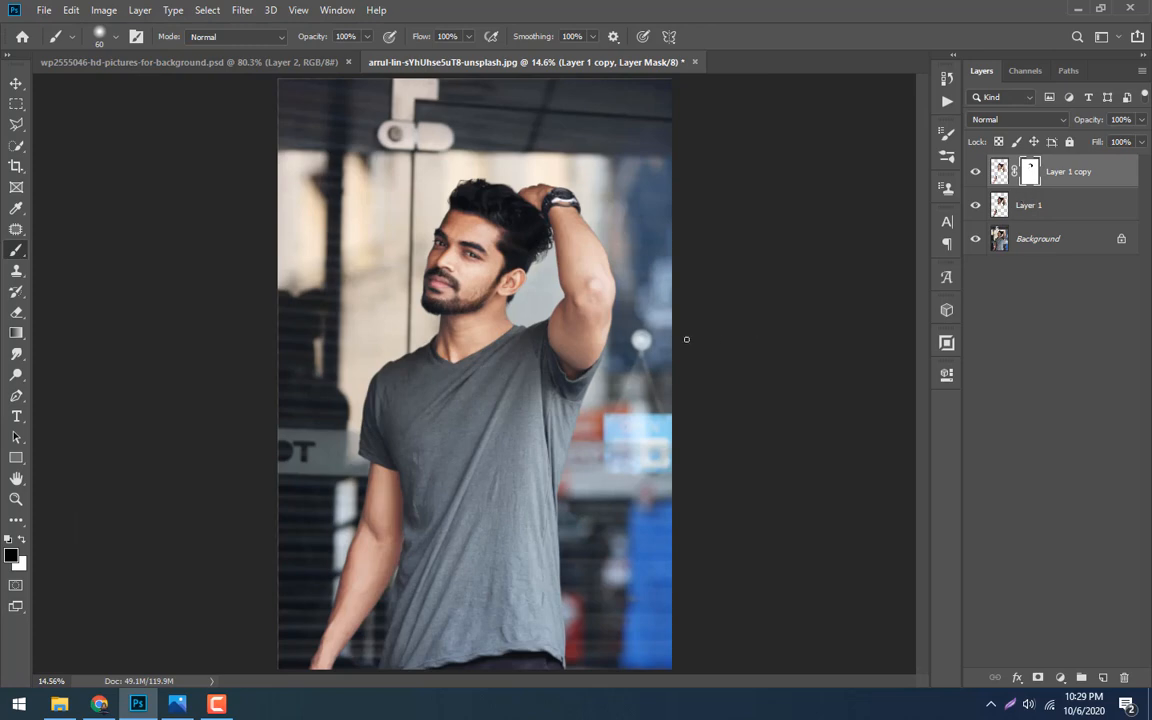
# Set the mask brush to 30% opacity, 202 px size and 100% hardness
pyautogui.scroll(5, 461, 254)
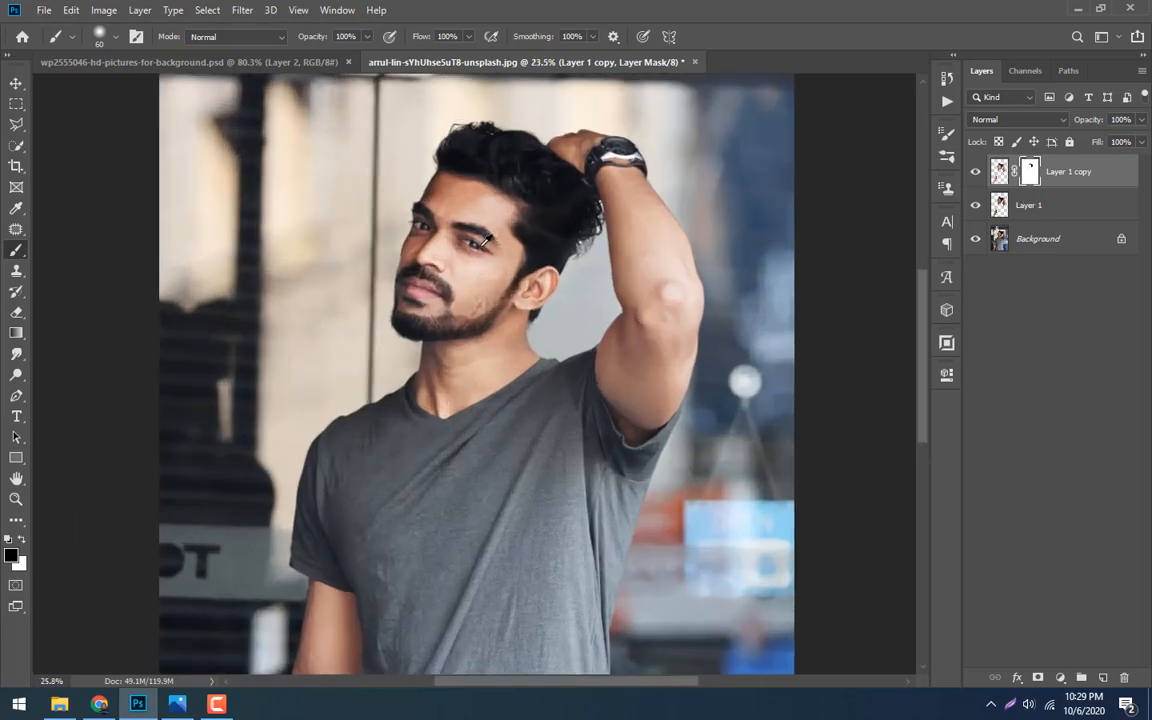
pyautogui.scroll(-3, 540, 322)
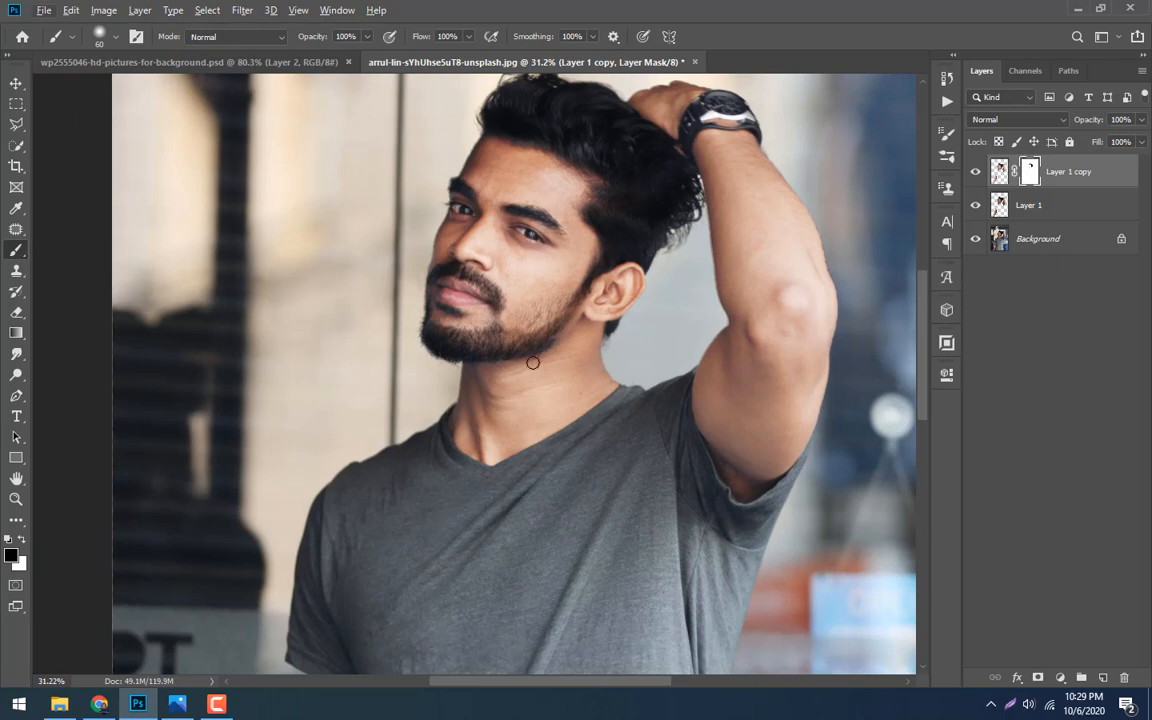
pyautogui.click(368, 37)
pyautogui.click(315, 57)
pyautogui.click(342, 37)
pyautogui.write('30')
pyautogui.press('Return')
pyautogui.click(117, 37)
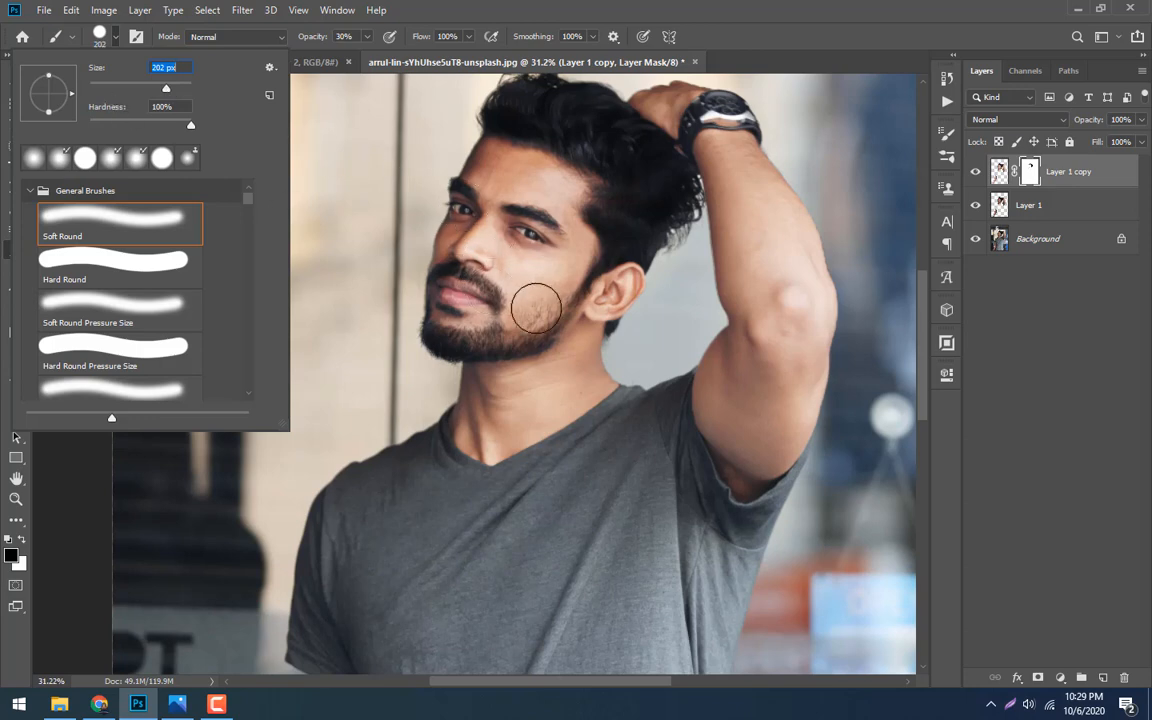
# Undo a trial black stroke on the cheek and paint white on the mask from the cheek and jaw towards the neck
pyautogui.moveTo(567, 285)
pyautogui.mouseDown()
pyautogui.moveTo(542, 327)
pyautogui.moveTo(514, 329)
pyautogui.mouseUp()
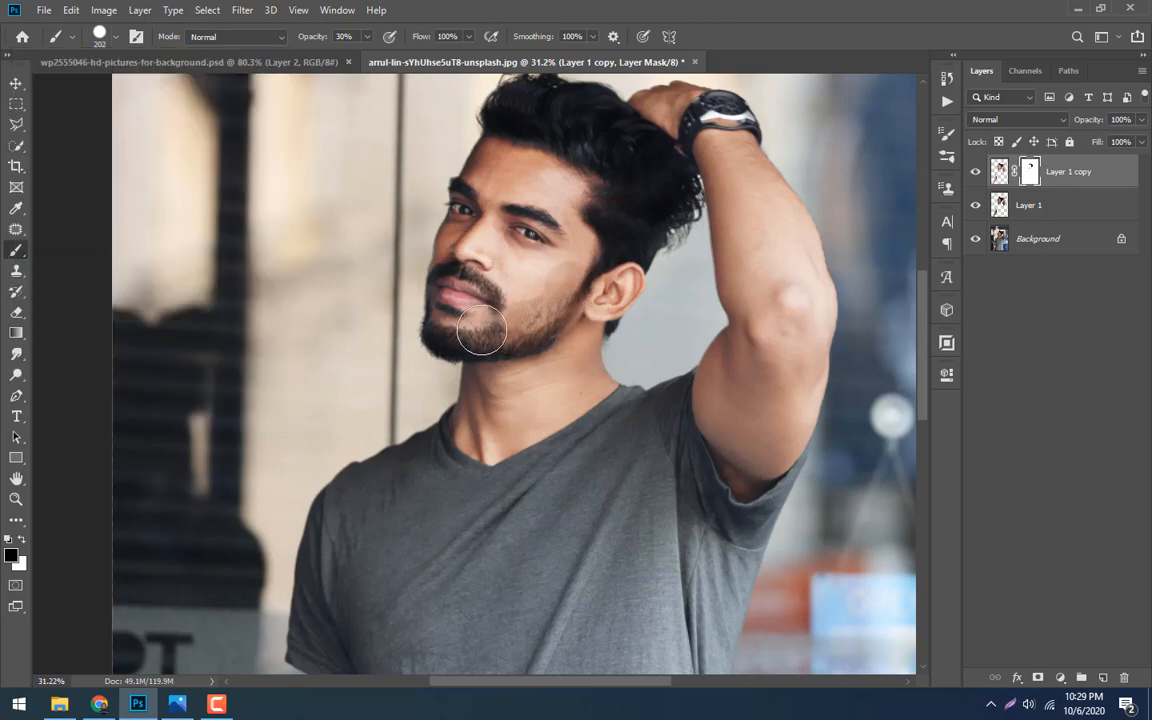
pyautogui.hotkey('ctrl', 'z')
pyautogui.click(22, 539)
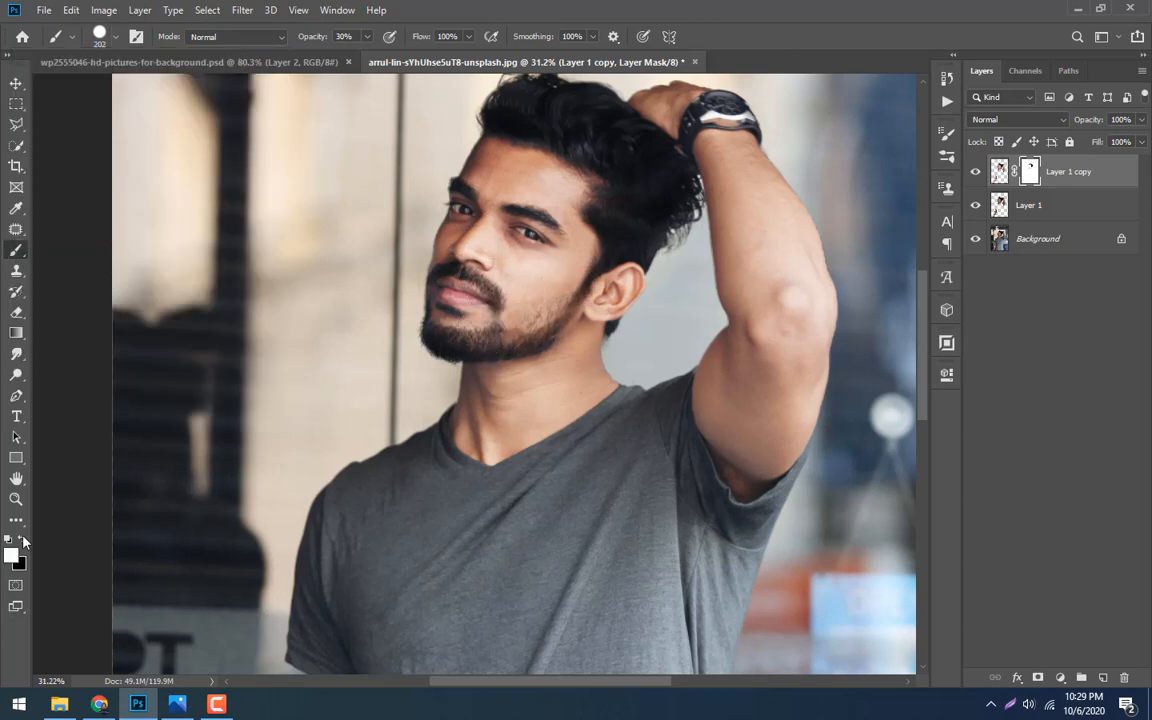
pyautogui.moveTo(569, 293)
pyautogui.mouseDown()
pyautogui.moveTo(441, 339)
pyautogui.moveTo(444, 303)
pyautogui.moveTo(484, 282)
pyautogui.moveTo(408, 261)
pyautogui.moveTo(429, 348)
pyautogui.moveTo(539, 277)
pyautogui.moveTo(503, 370)
pyautogui.moveTo(582, 277)
pyautogui.moveTo(566, 357)
pyautogui.moveTo(610, 443)
pyautogui.mouseUp()
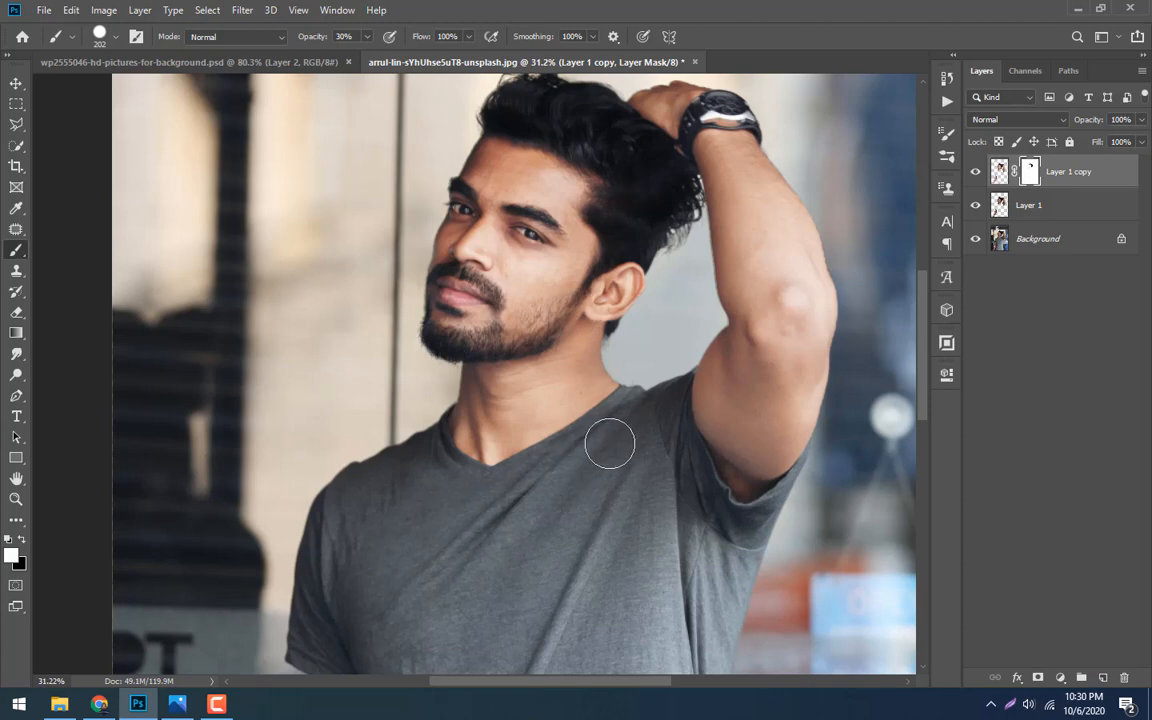
pyautogui.hotkey('ctrl', '0')
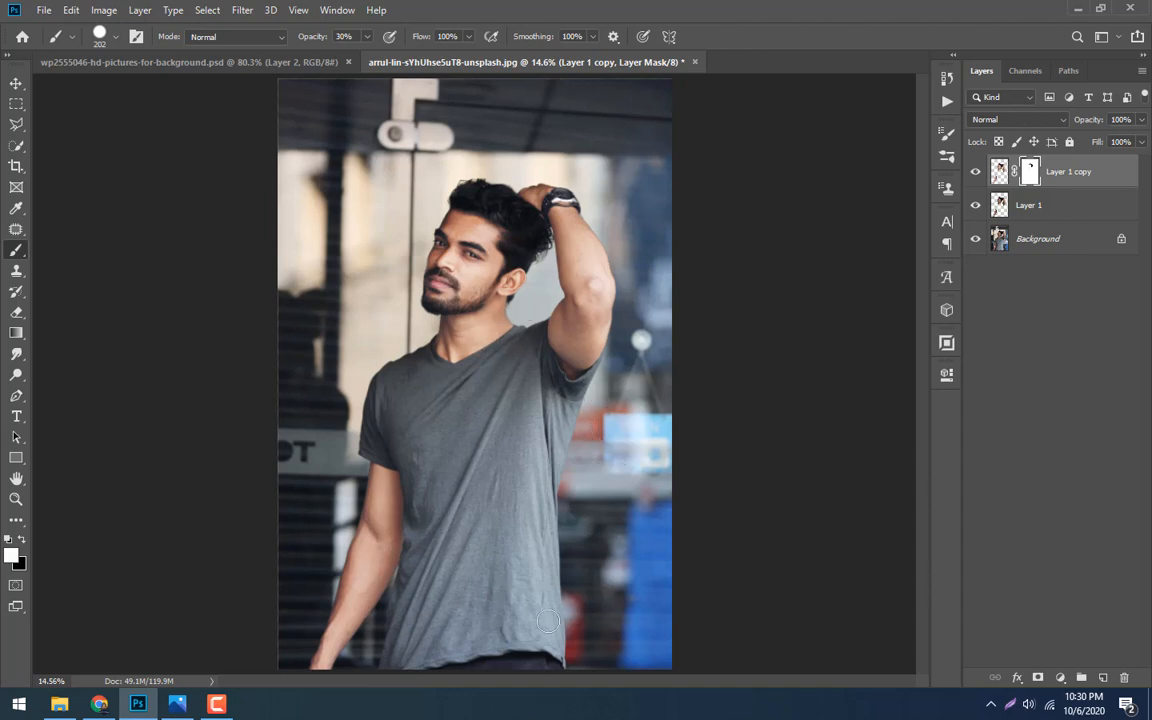
# Select the whole man on the Background layer with Select Subject, discarding the Quick Selection attempt on the shirt
pyautogui.click(1030, 257)
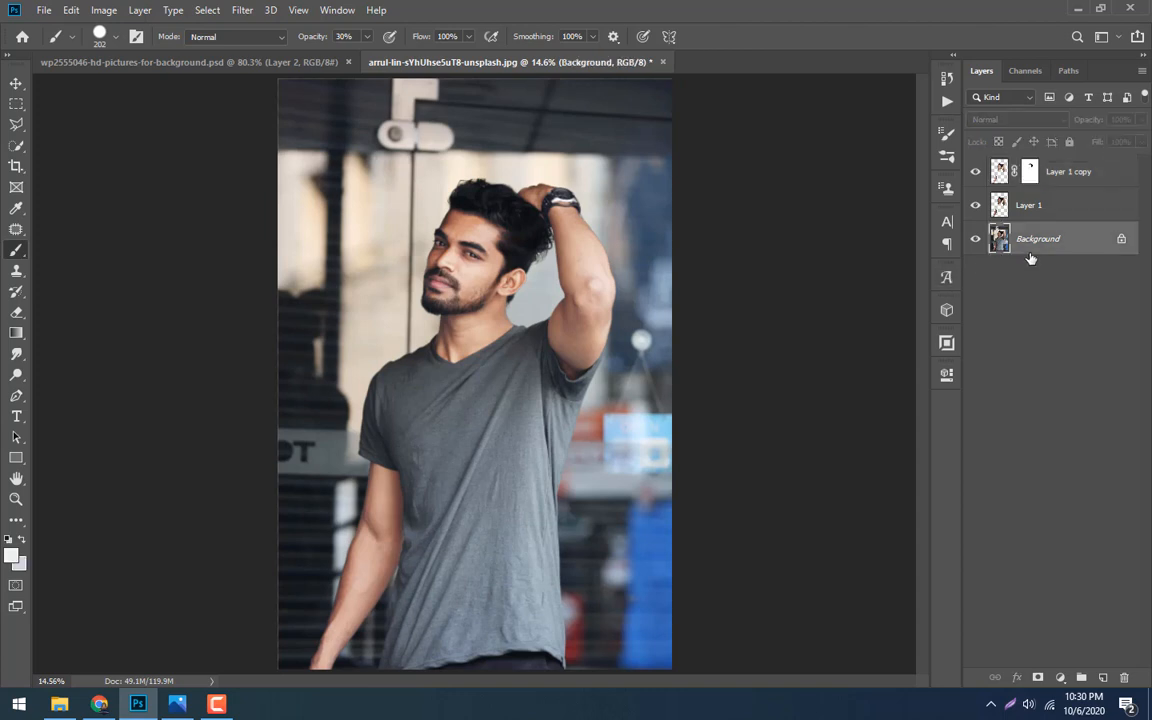
pyautogui.click(16, 152)
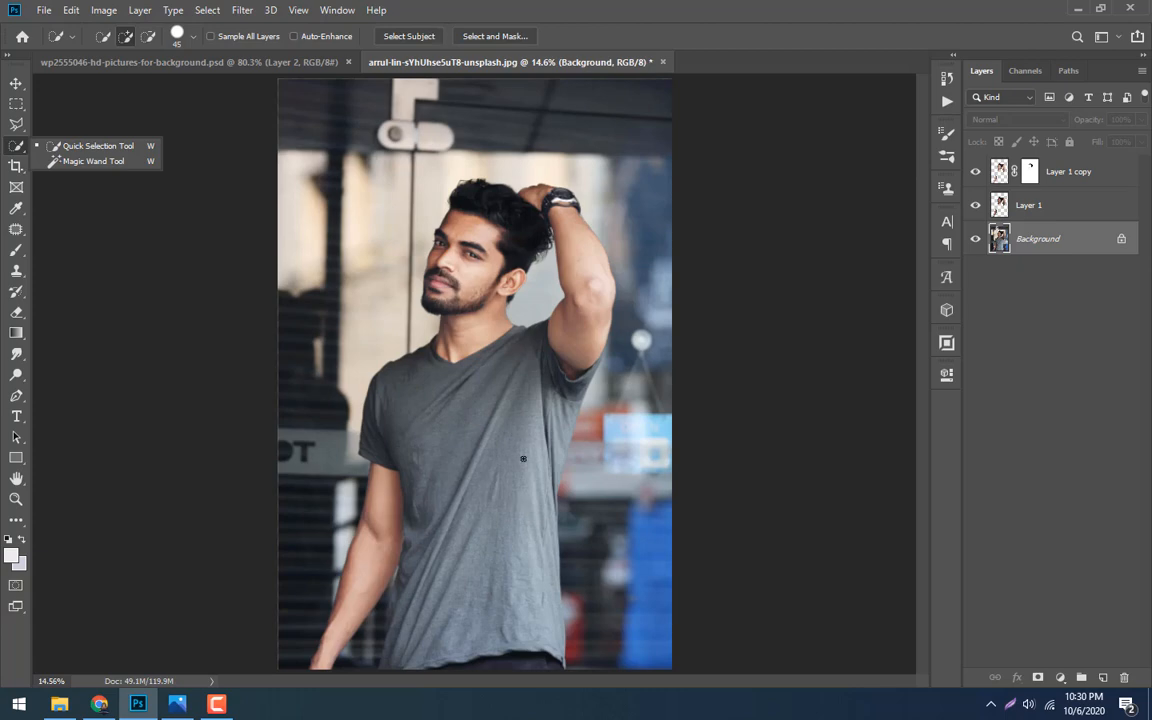
pyautogui.moveTo(474, 403)
pyautogui.mouseDown()
pyautogui.moveTo(516, 643)
pyautogui.moveTo(508, 699)
pyautogui.mouseUp()
pyautogui.hotkey('ctrl', 'd')
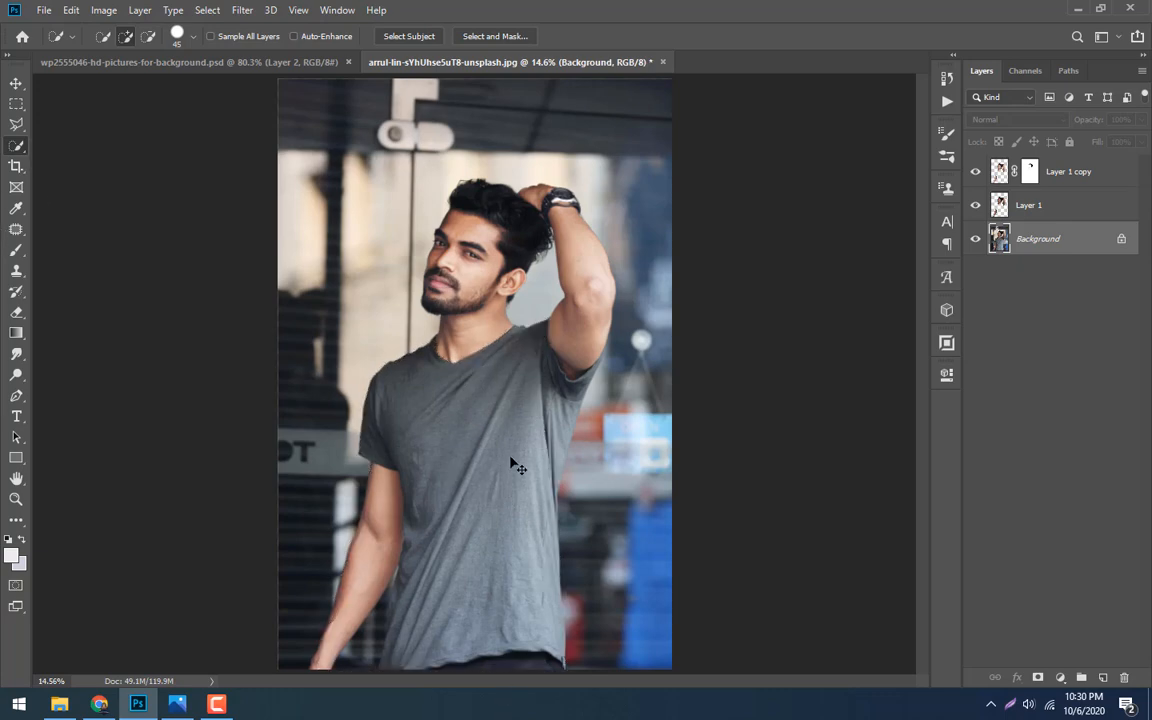
pyautogui.click(400, 37)
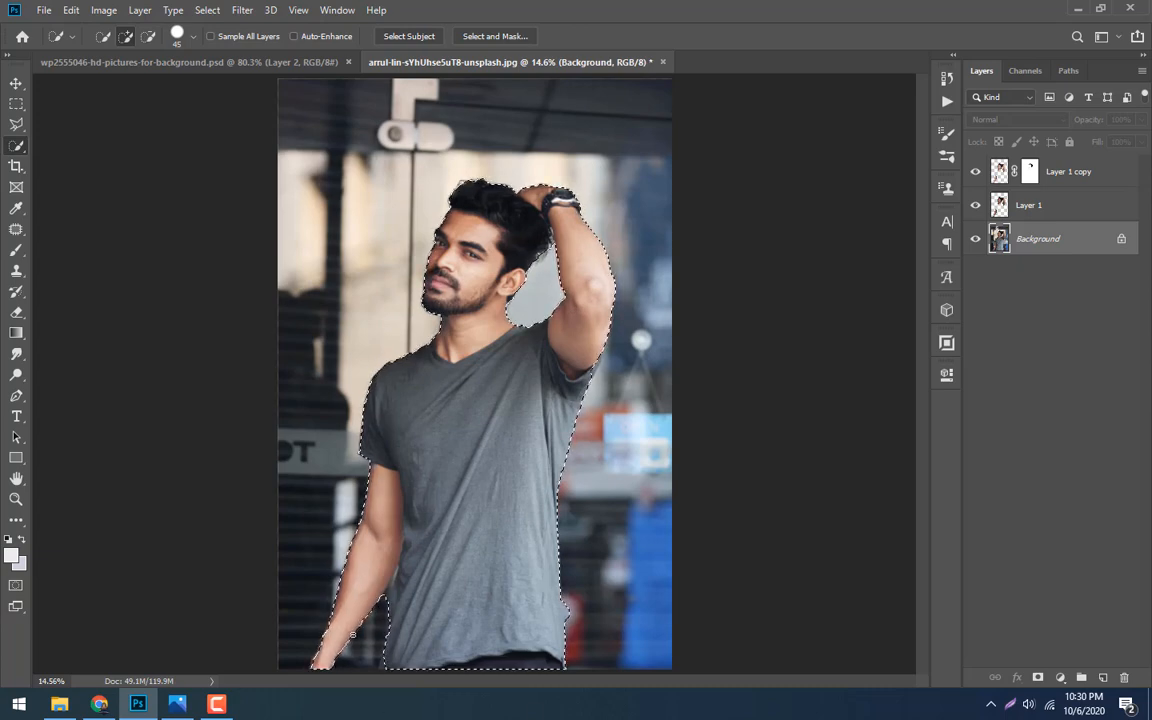
# Subtract the background gap between the lower forearm and the shirt from the selection with the Polygonal Lasso
pyautogui.scroll(5, 375, 615)
pyautogui.scroll(5, 375, 615)
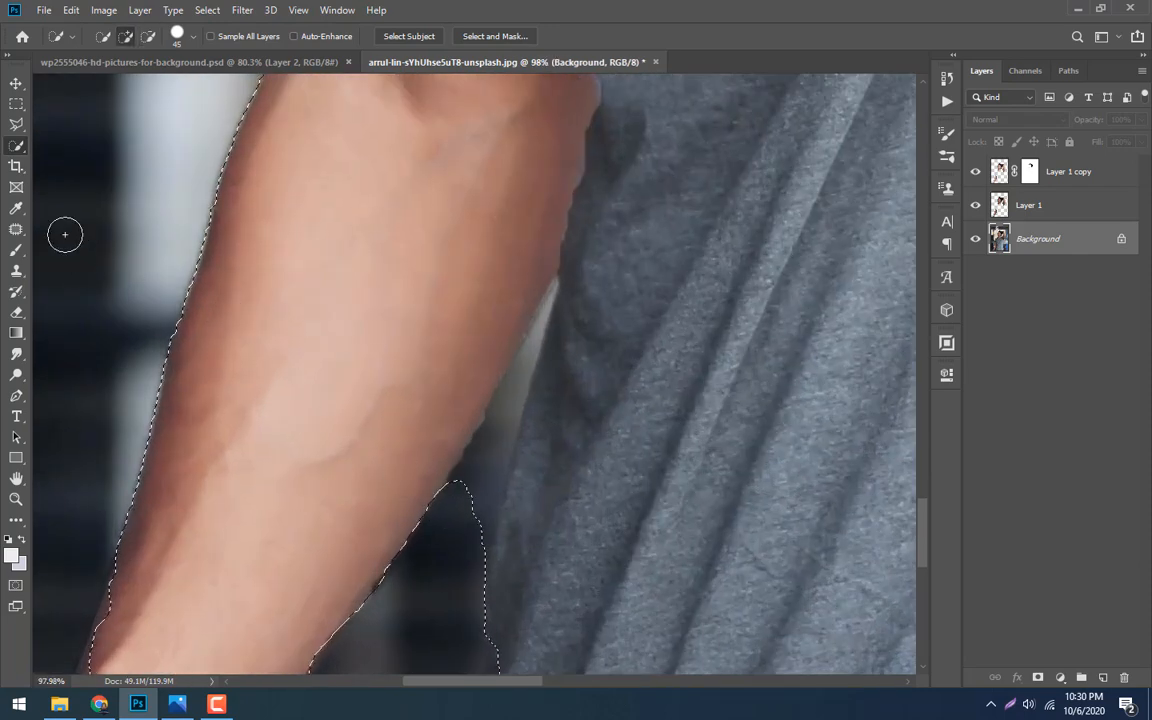
pyautogui.rightClick(16, 124)
pyautogui.click(52, 129)
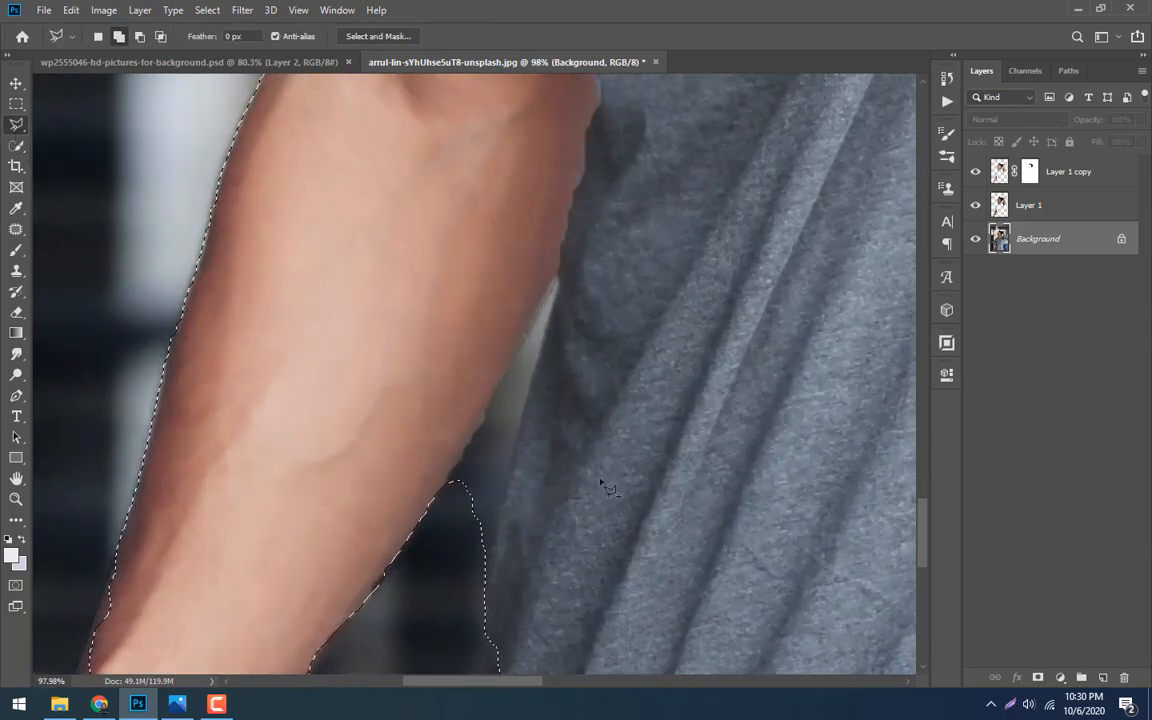
pyautogui.click(447, 489)
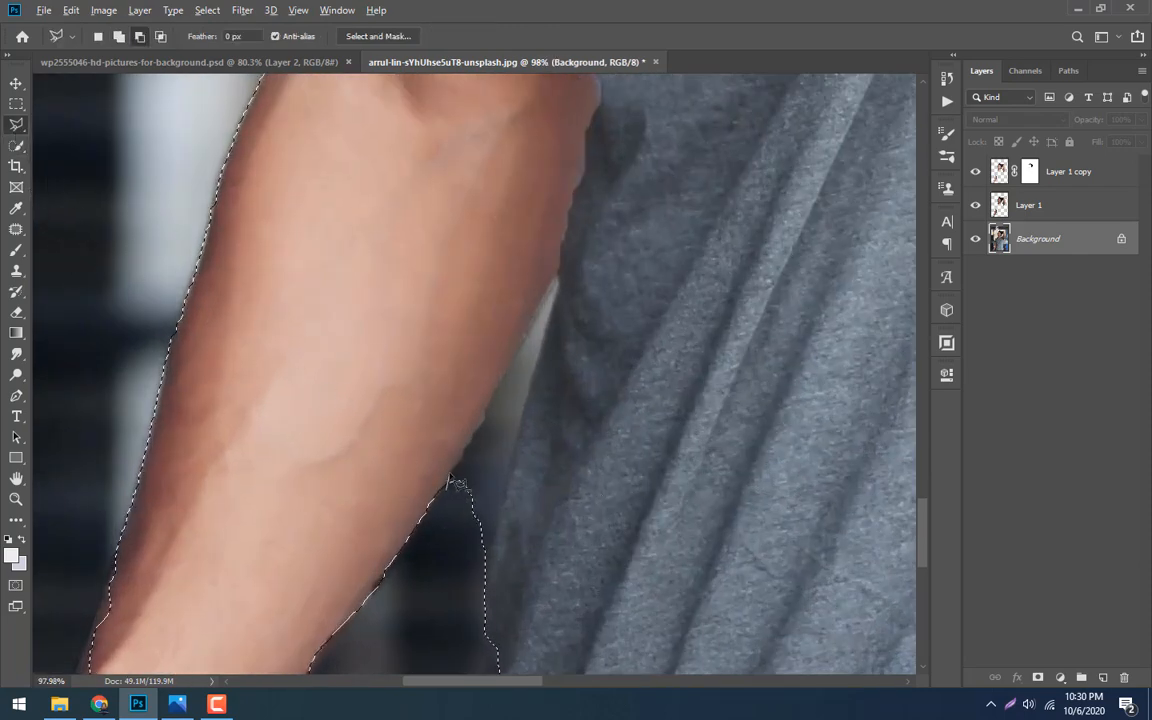
pyautogui.click(484, 422)
pyautogui.click(541, 301)
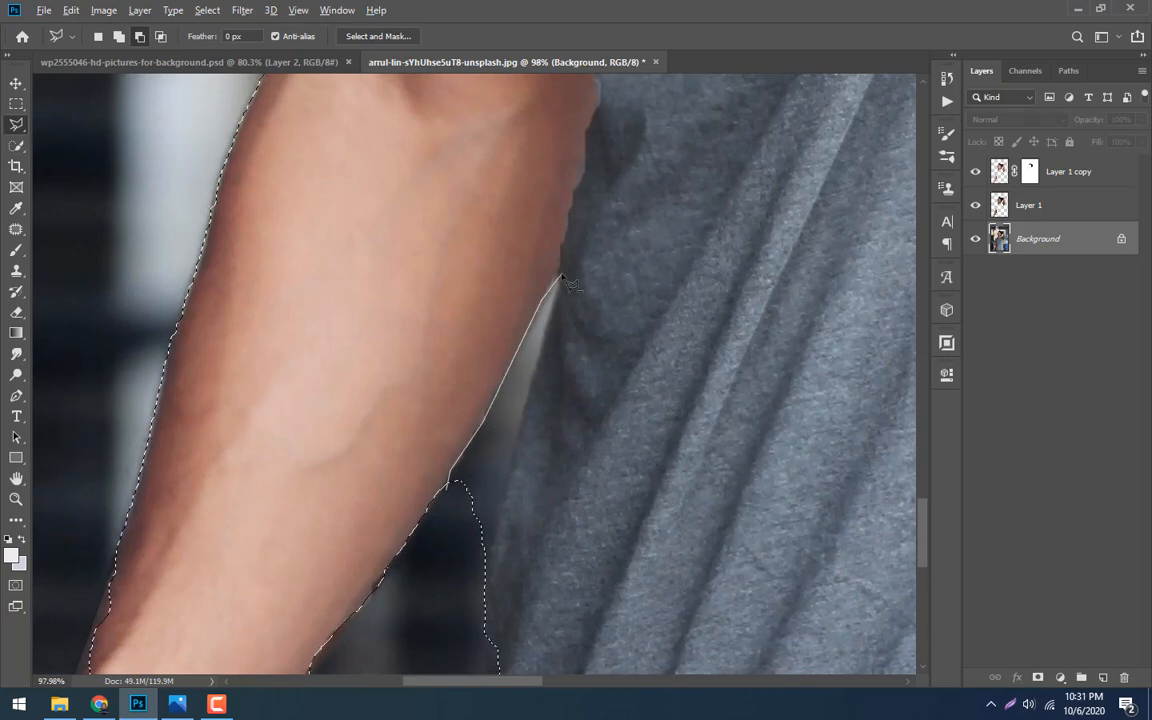
pyautogui.click(561, 275)
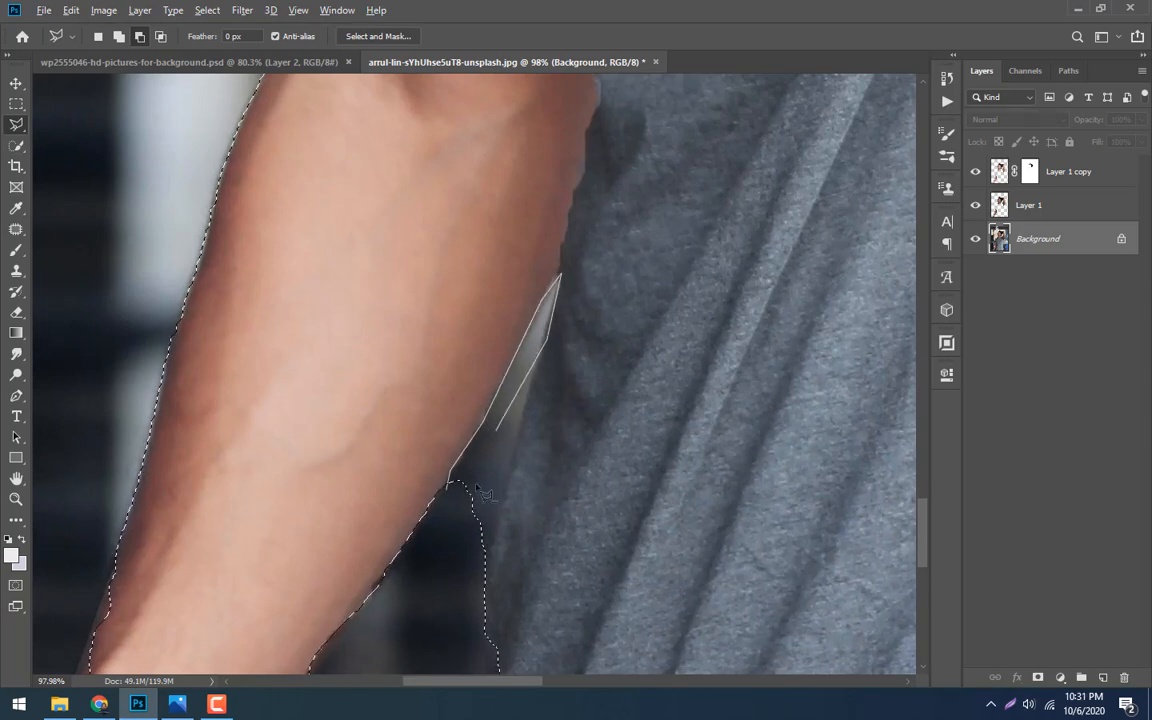
pyautogui.click(481, 595)
pyautogui.click(447, 489)
# Add the missed outer edge of the forearm and wrist, down to the image's lower border, to the selection with the Polygonal Lasso
pyautogui.moveTo(412, 583)
pyautogui.mouseDown()
pyautogui.moveTo(507, 375)
pyautogui.moveTo(643, 177)
pyautogui.mouseUp()
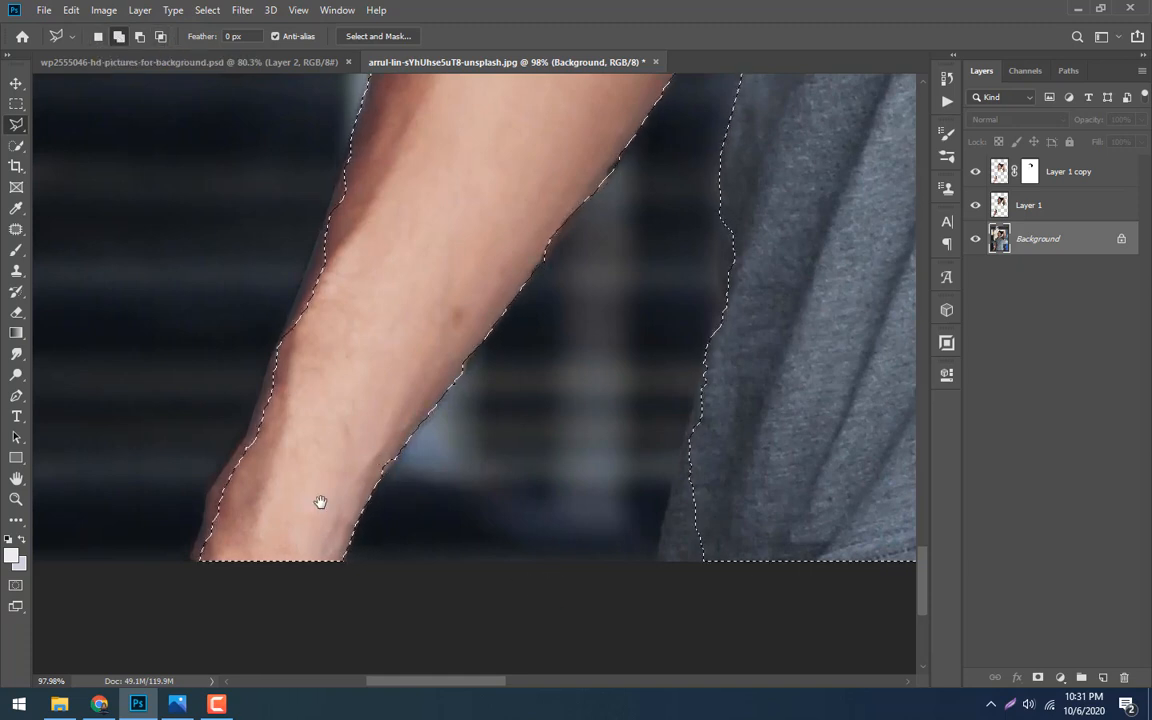
pyautogui.moveTo(257, 585); pyautogui.dragTo(275, 592)
pyautogui.click(245, 564)
pyautogui.click(221, 599)
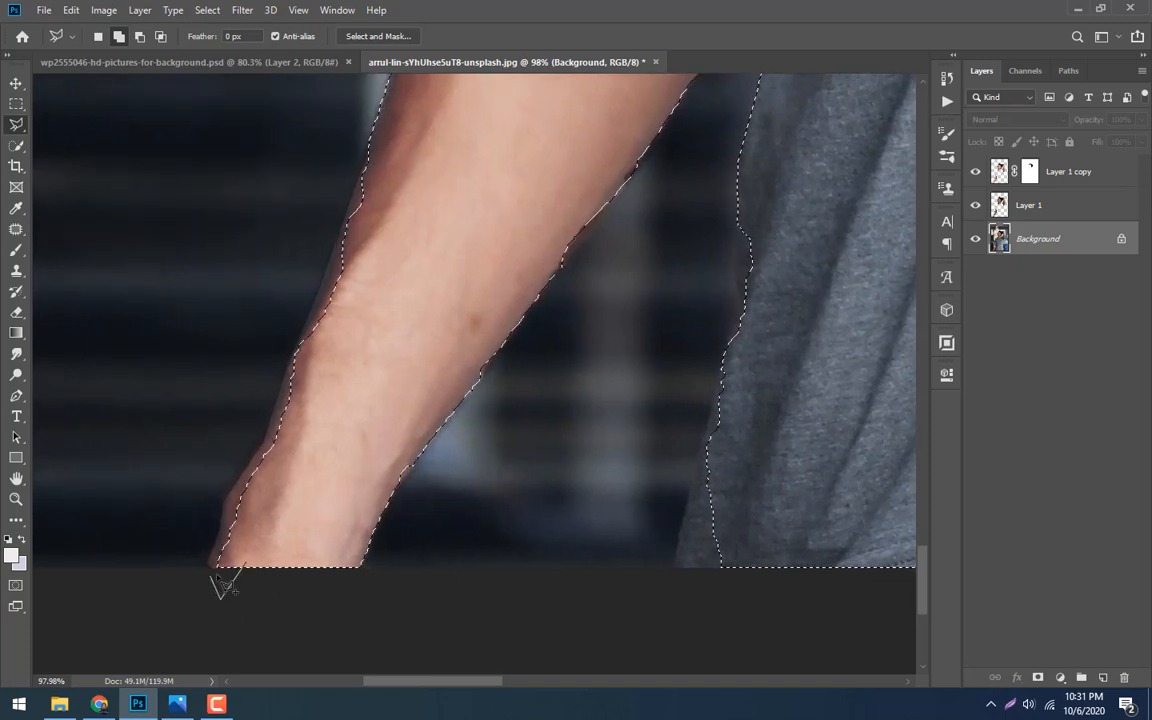
pyautogui.click(209, 561)
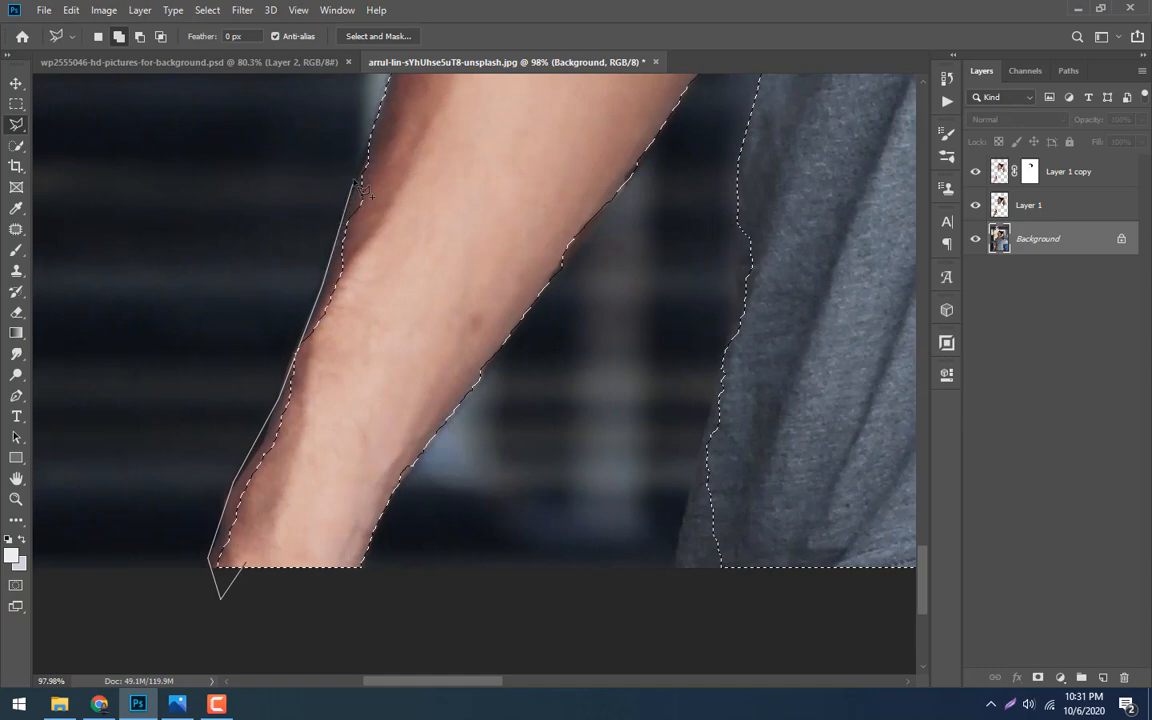
pyautogui.click(368, 146)
pyautogui.click(386, 152)
pyautogui.click(382, 433)
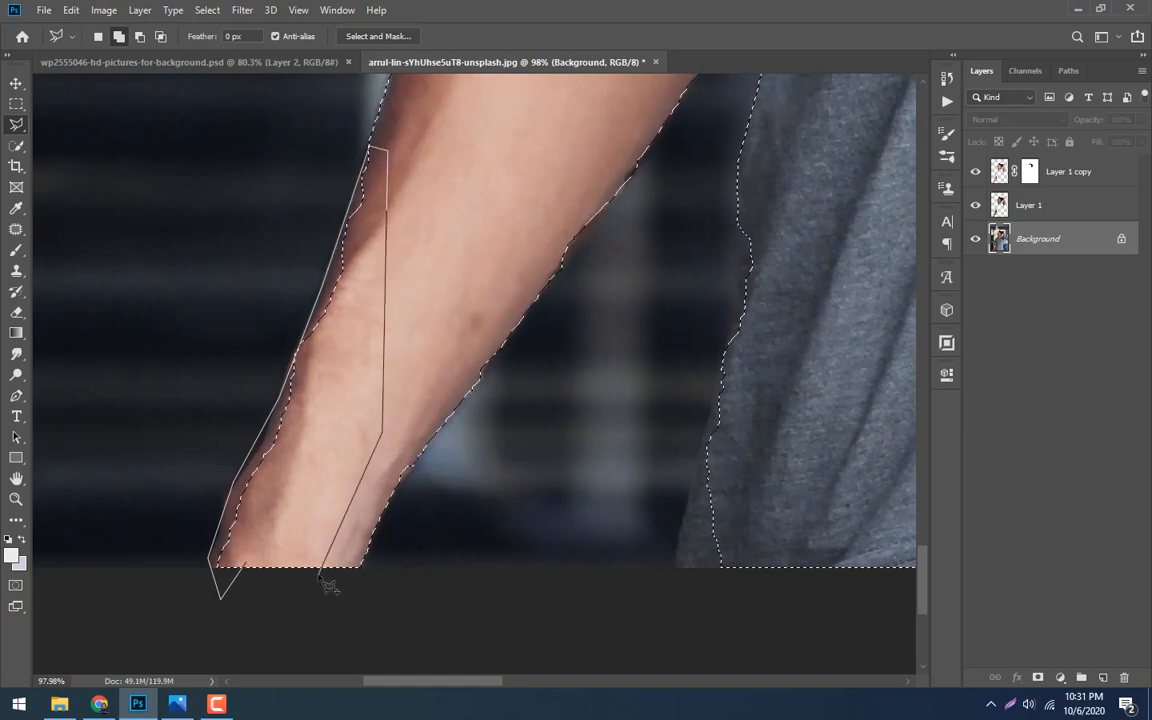
pyautogui.doubleClick(318, 576)
# Subtract the thin background strip along the outer edge of the lowered arm below the sleeve from the selection
pyautogui.moveTo(290, 372); pyautogui.dragTo(234, 524)
pyautogui.moveTo(318, 288); pyautogui.dragTo(272, 442)
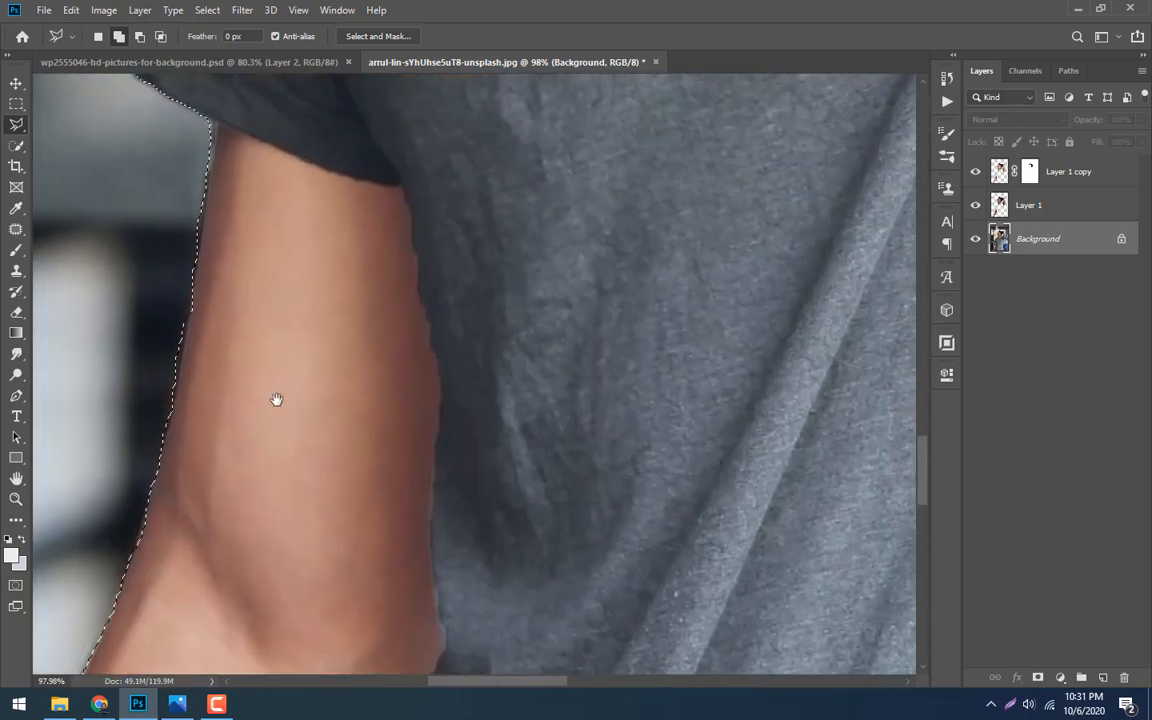
pyautogui.moveTo(242, 257); pyautogui.dragTo(319, 388)
pyautogui.keyDown('alt'); pyautogui.click(252, 236); pyautogui.keyUp('alt')
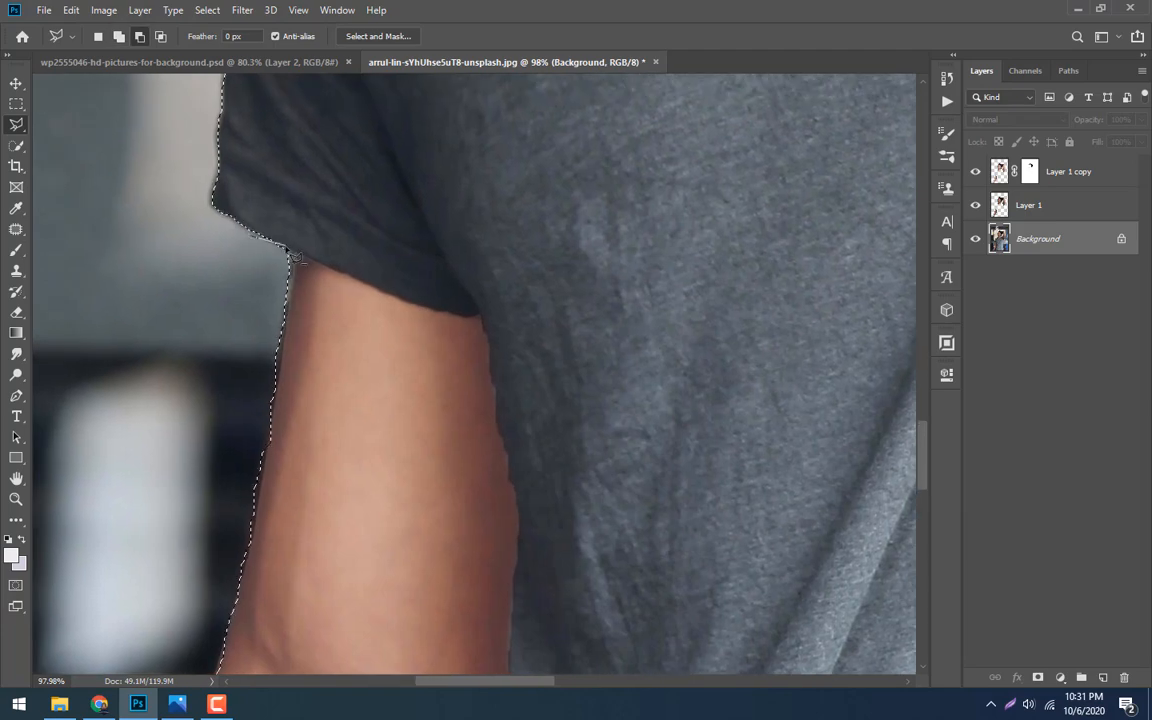
pyautogui.click(293, 252)
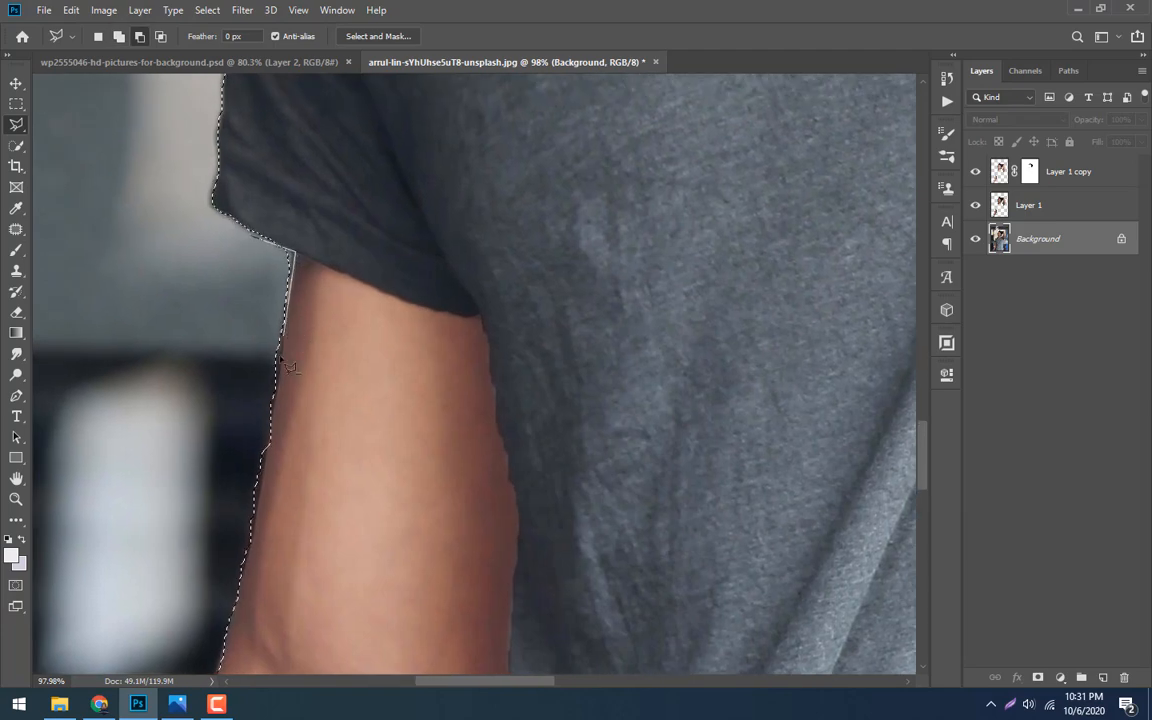
pyautogui.click(244, 567)
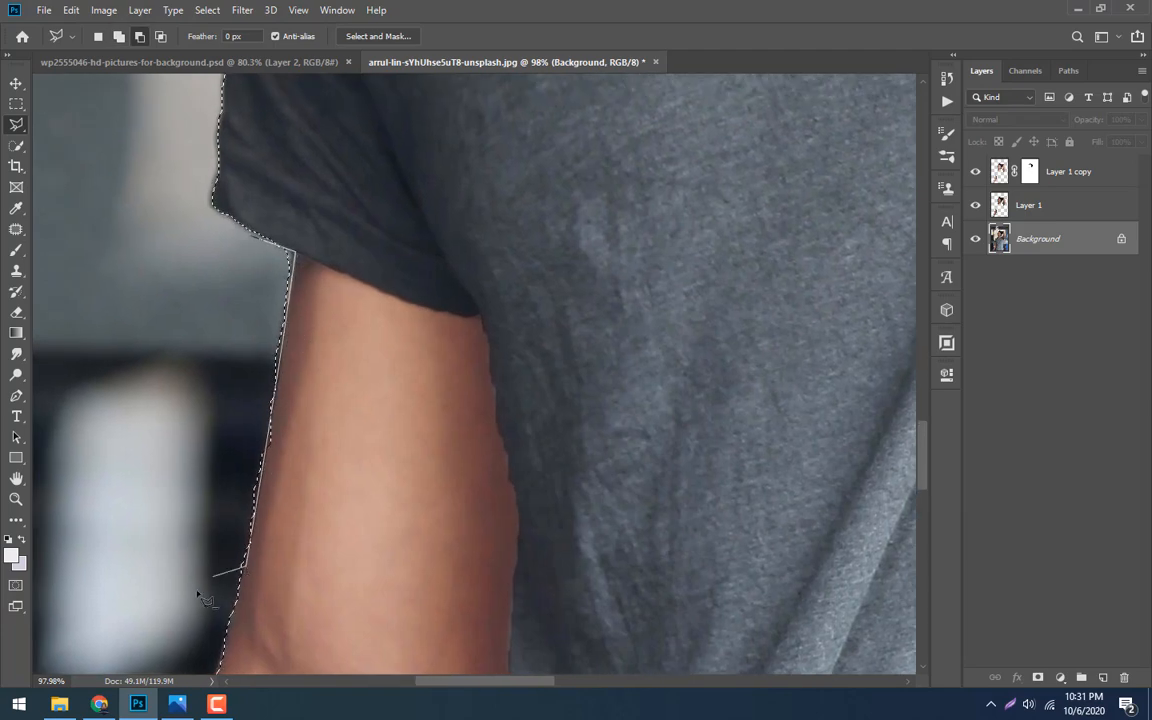
pyautogui.click(193, 590)
pyautogui.doubleClick(158, 478)
pyautogui.hotkey('ctrl', '0')
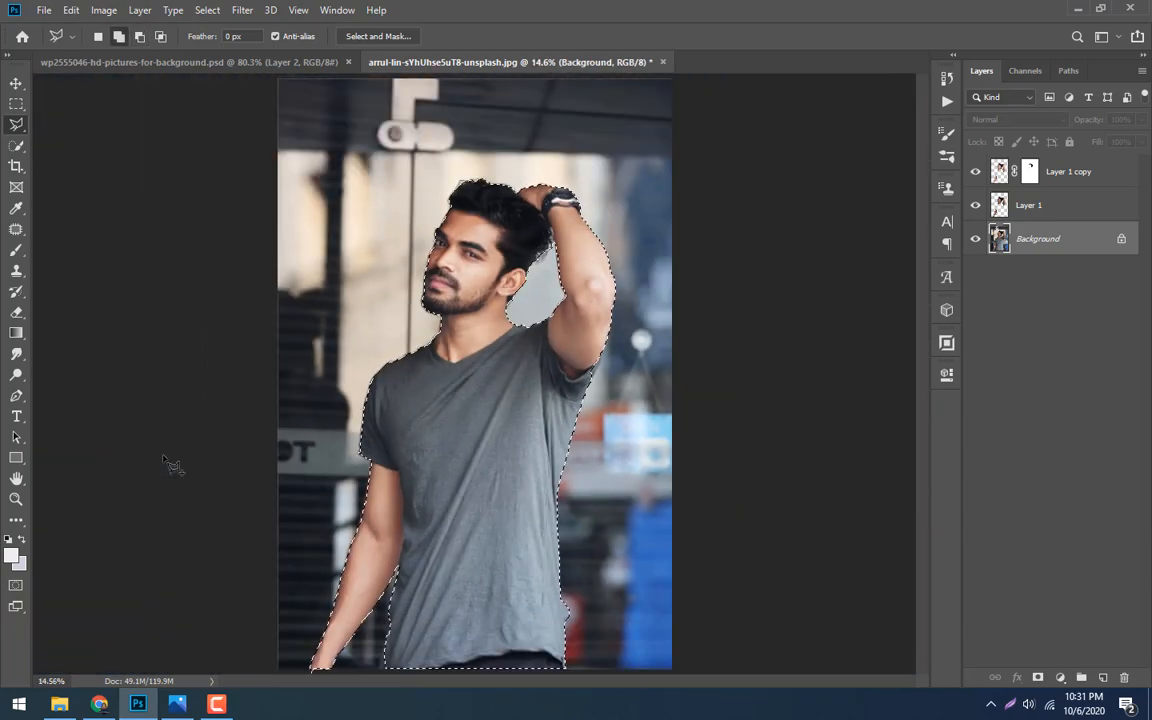
# Subtract the background bulge beside the shirt's side seam just above the hem from the selection
pyautogui.scroll(5, 592, 625)
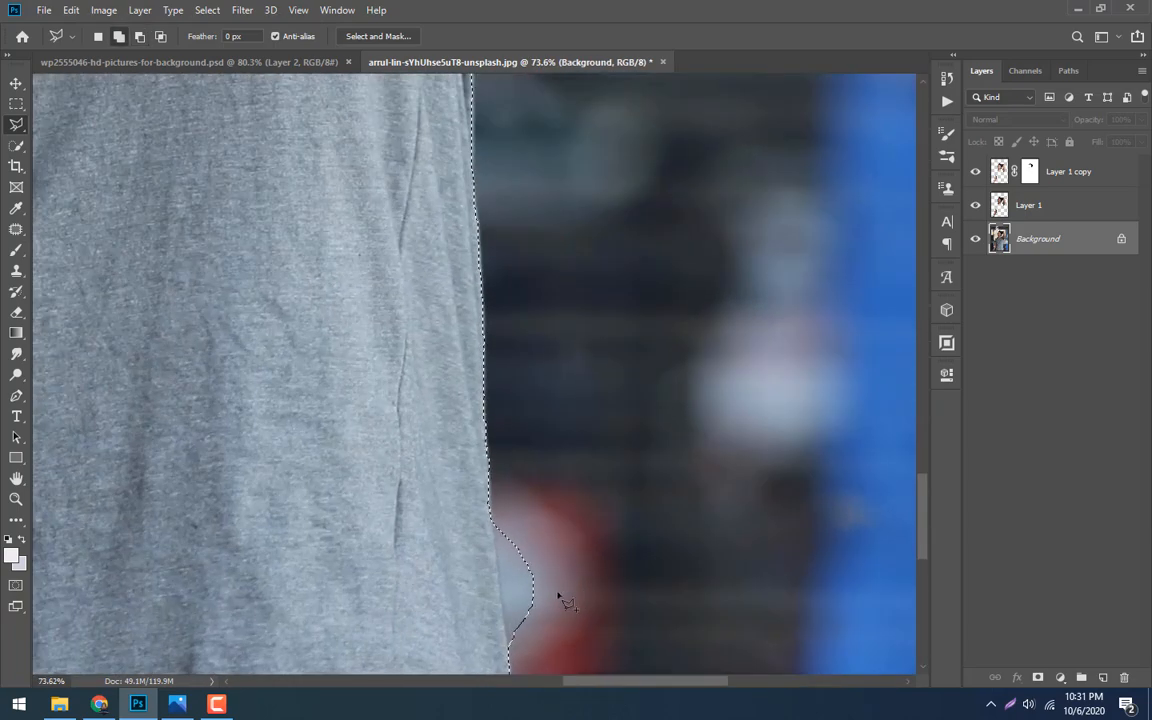
pyautogui.moveTo(561, 597); pyautogui.dragTo(539, 462)
pyautogui.keyDown('alt'); pyautogui.click(481, 390); pyautogui.keyUp('alt')
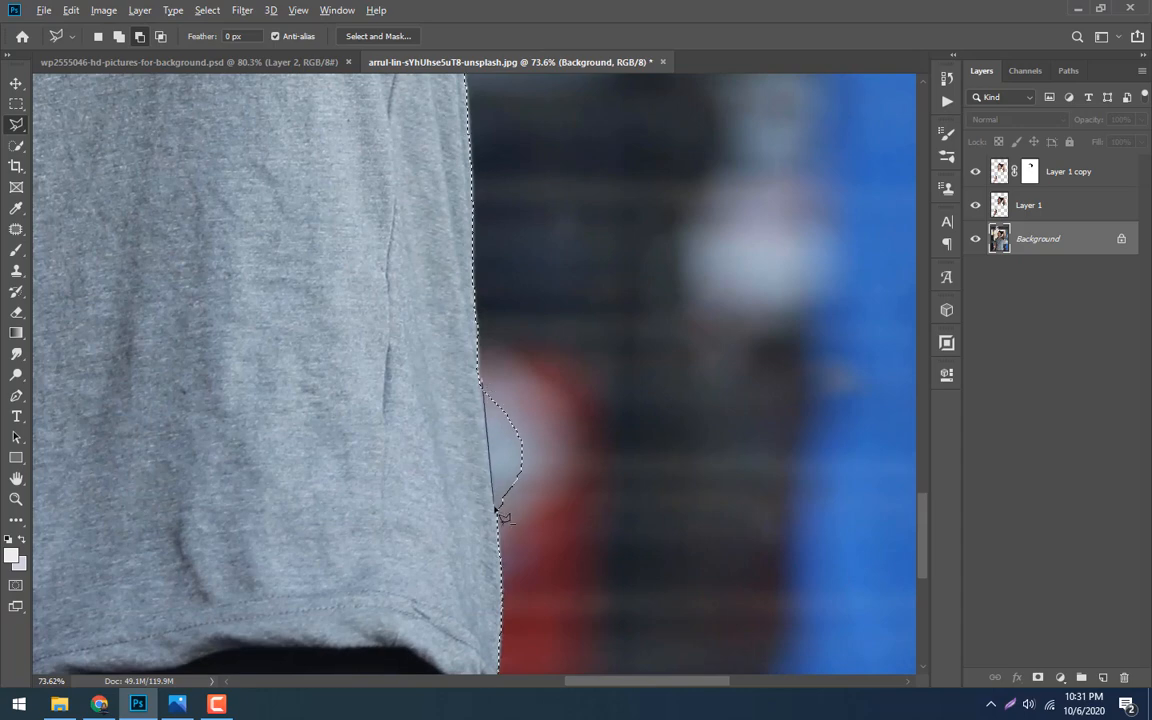
pyautogui.click(499, 537)
pyautogui.click(554, 504)
pyautogui.click(580, 424)
pyautogui.doubleClick(580, 384)
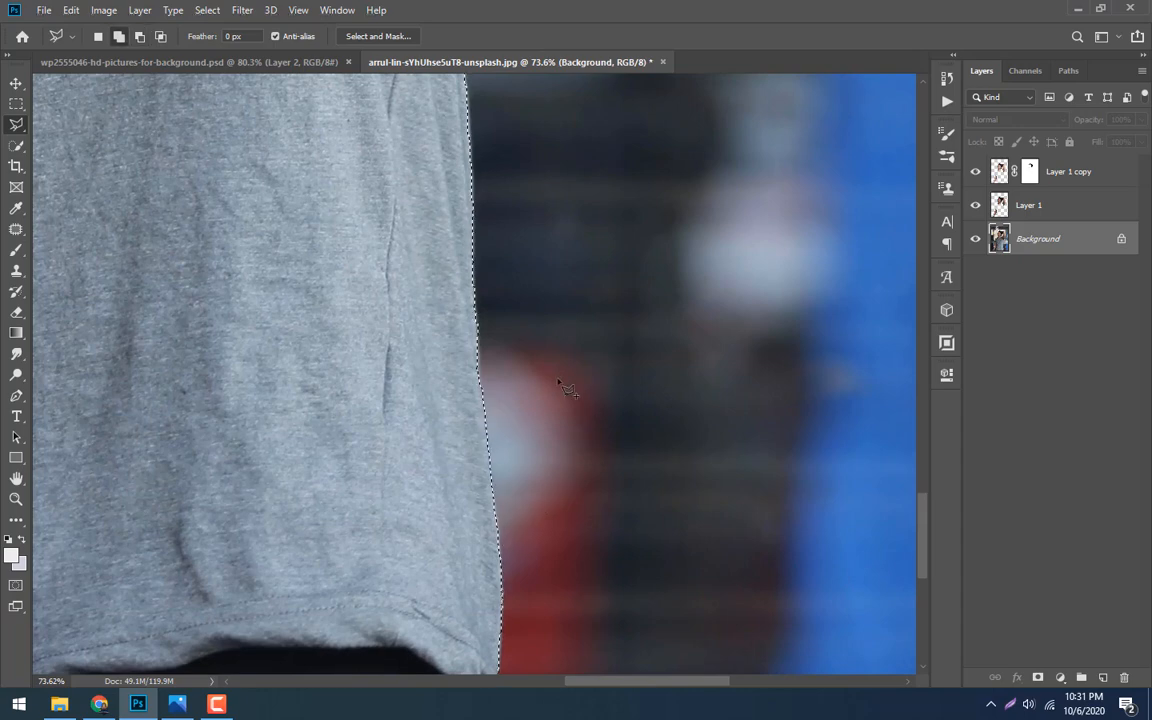
# Add a layer mask to the Background layer from the selection to hide everything around the man
pyautogui.scroll(-5, 524, 316)
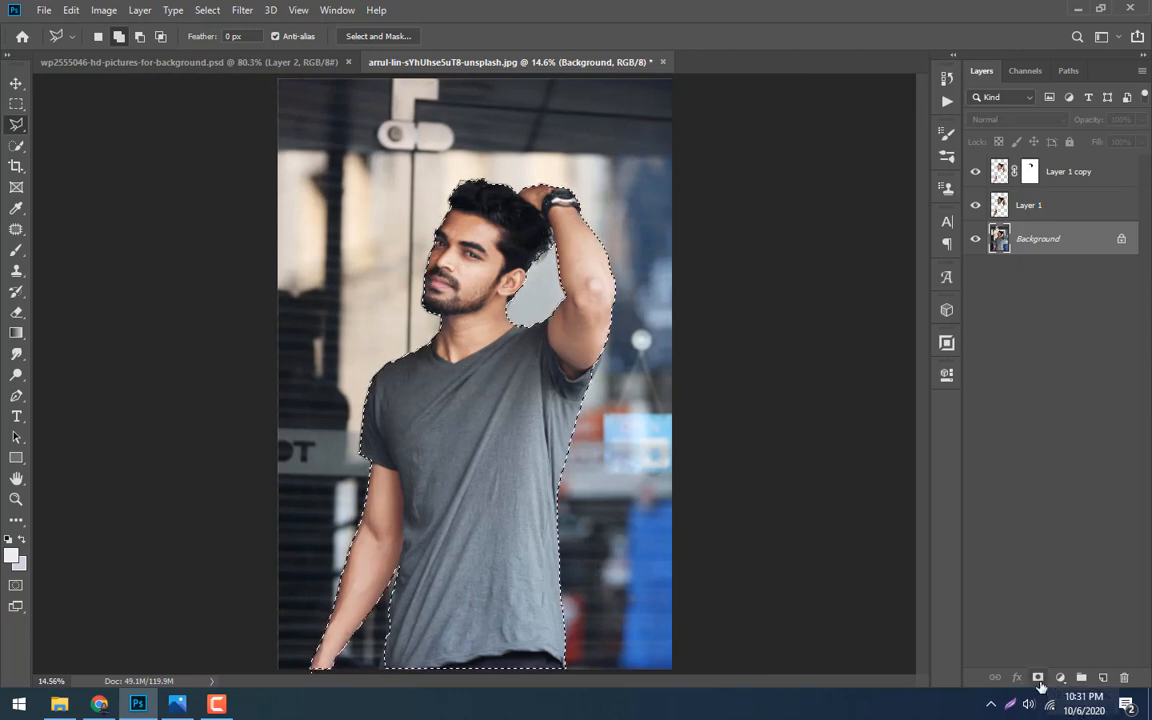
pyautogui.click(1038, 678)
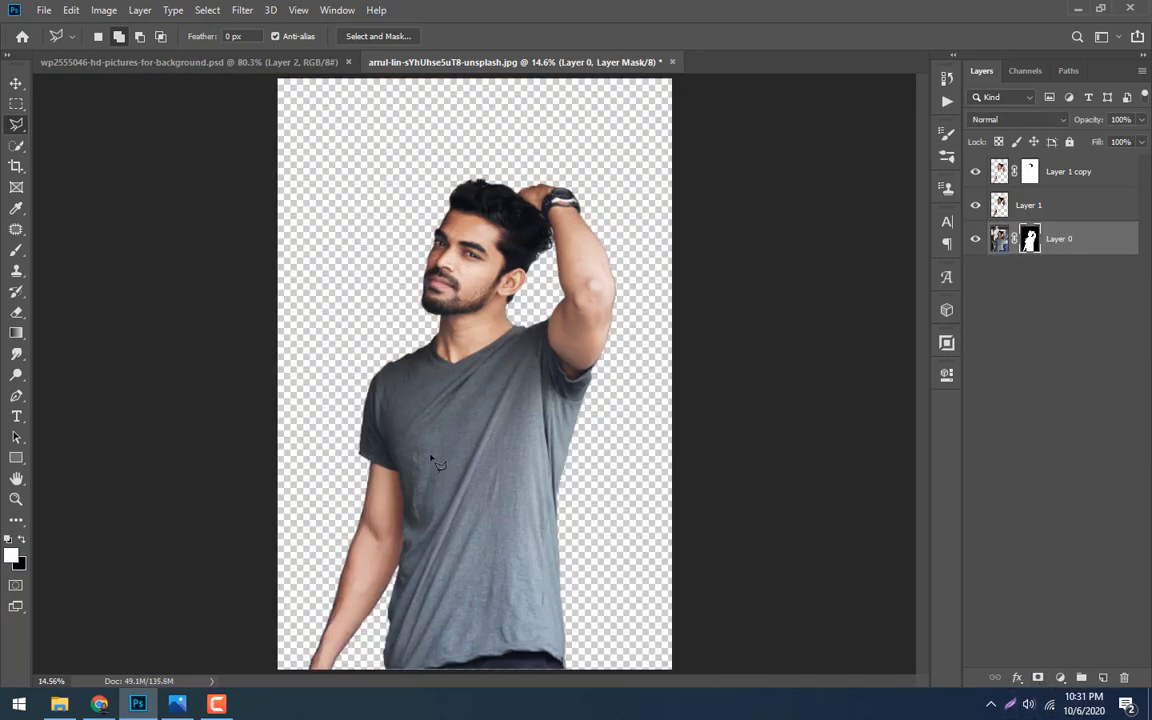
pyautogui.press('v')
pyautogui.scroll(-1, 548, 300)
pyautogui.scroll(2, 545, 296)
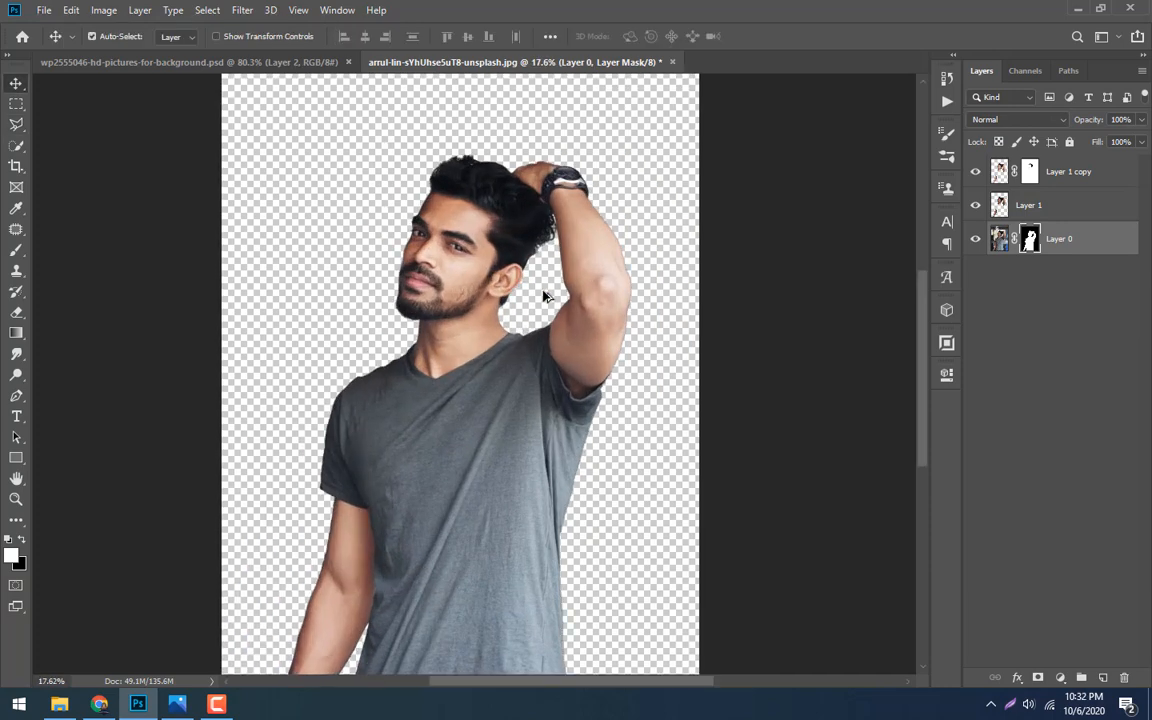
pyautogui.scroll(-1, 545, 296)
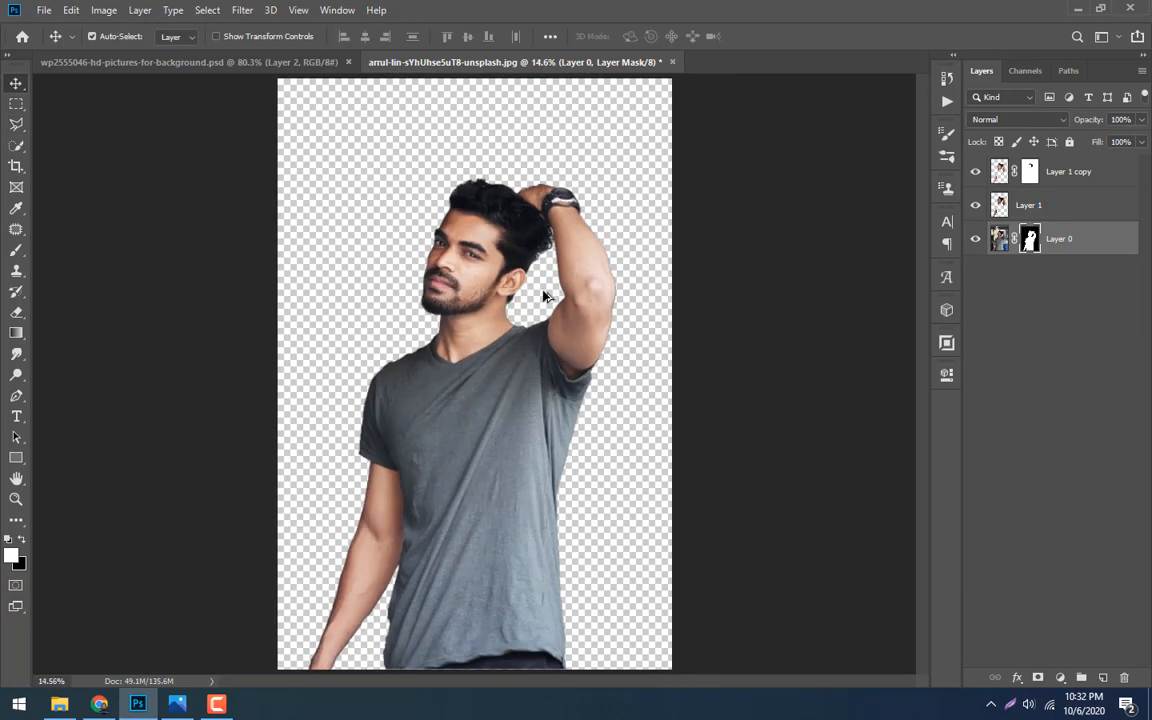
# Duplicate Layer 1 copy, Layer 1 and Layer 0, merging the duplicates into one layer, and hide the three originals
pyautogui.click(1076, 205)
pyautogui.click(1062, 172)
pyautogui.keyDown('shift'); pyautogui.click(1070, 245); pyautogui.keyUp('shift')
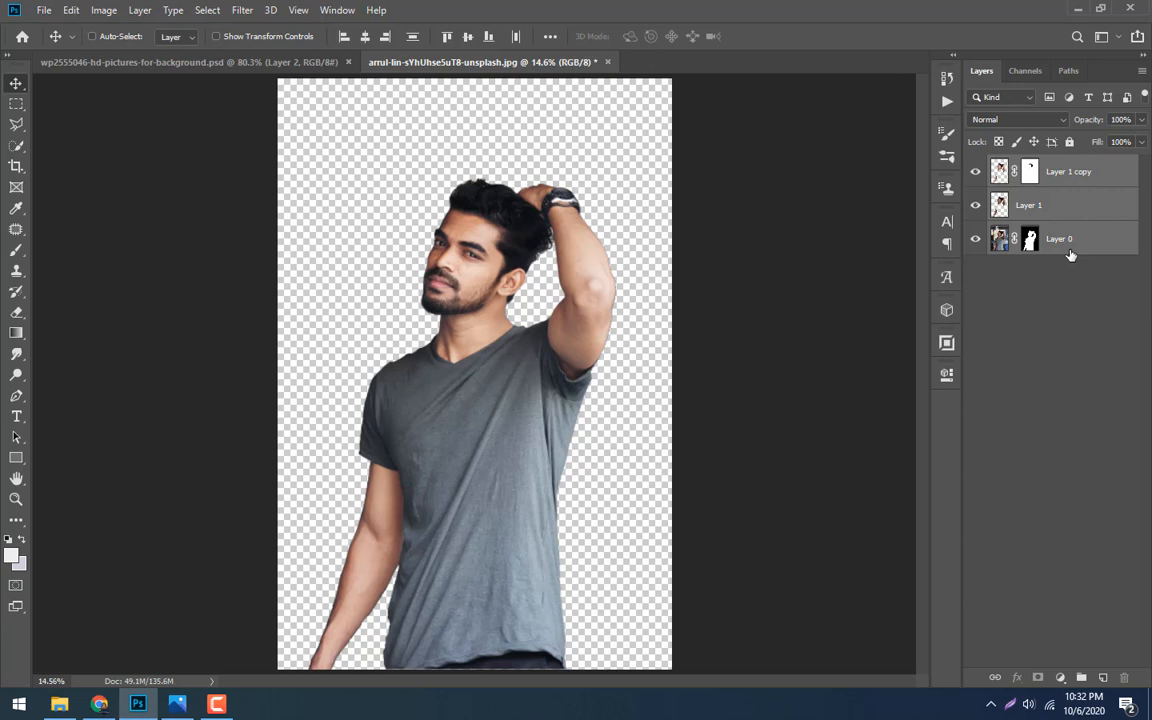
pyautogui.hotkey('ctrl', 'j')
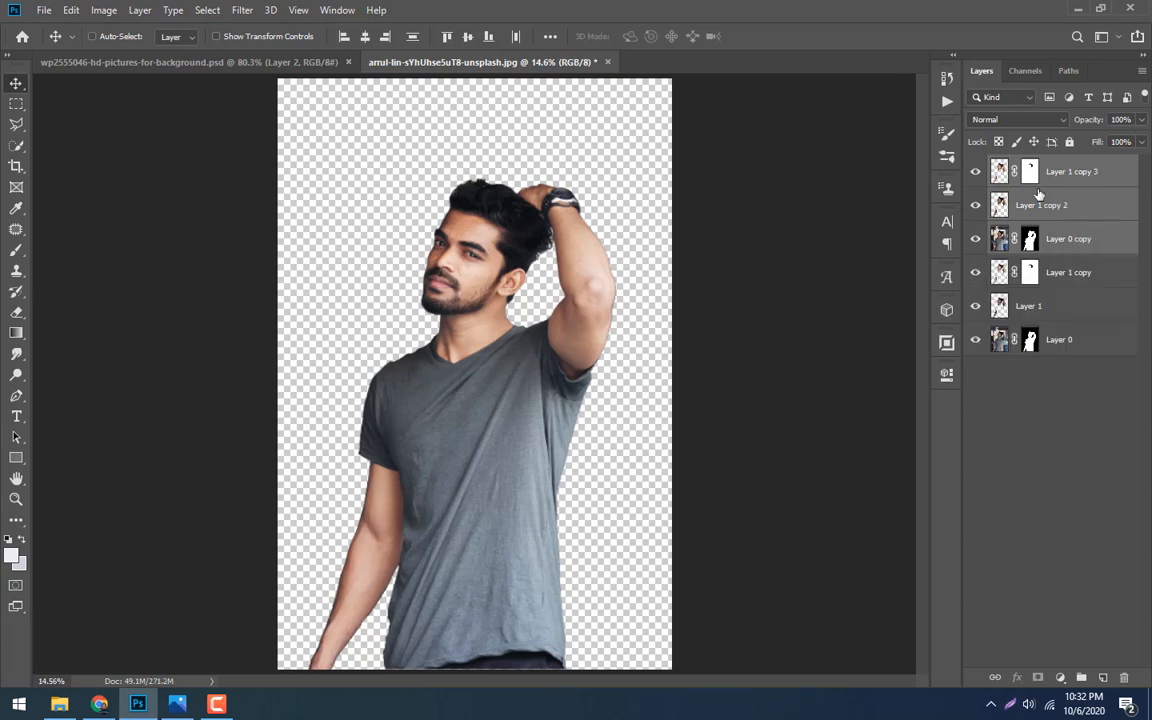
pyautogui.hotkey('ctrl', 'z')
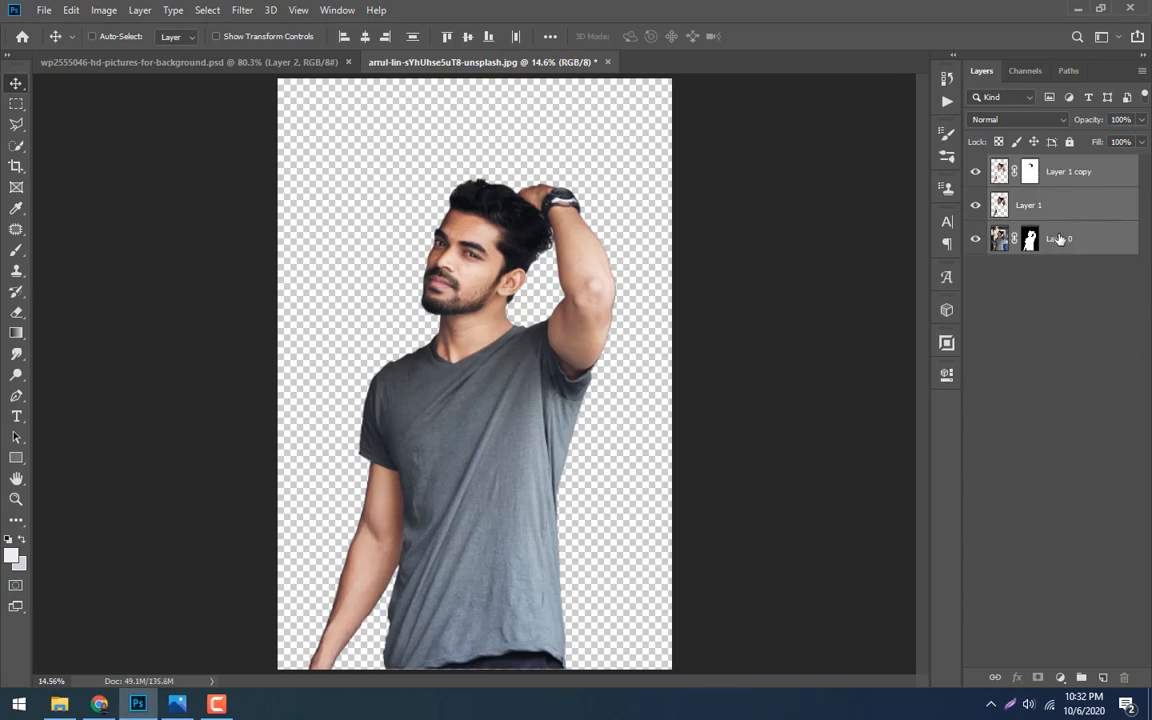
pyautogui.hotkey('ctrl', 'j')
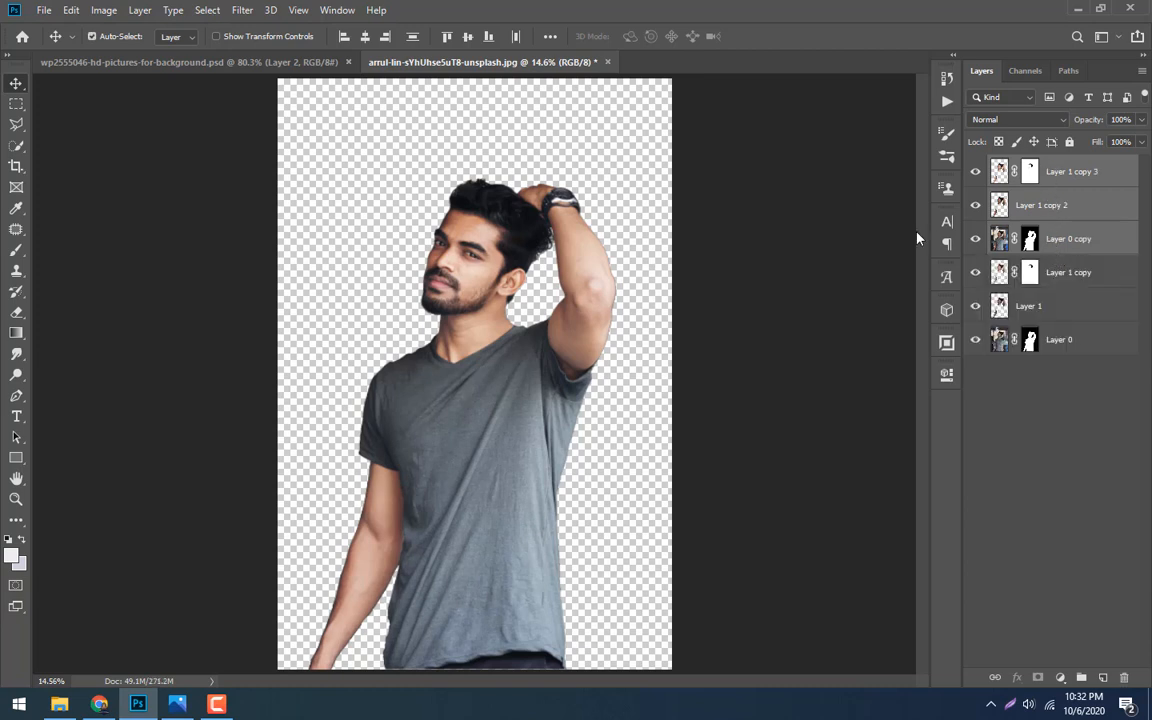
pyautogui.hotkey('ctrl', 'e')
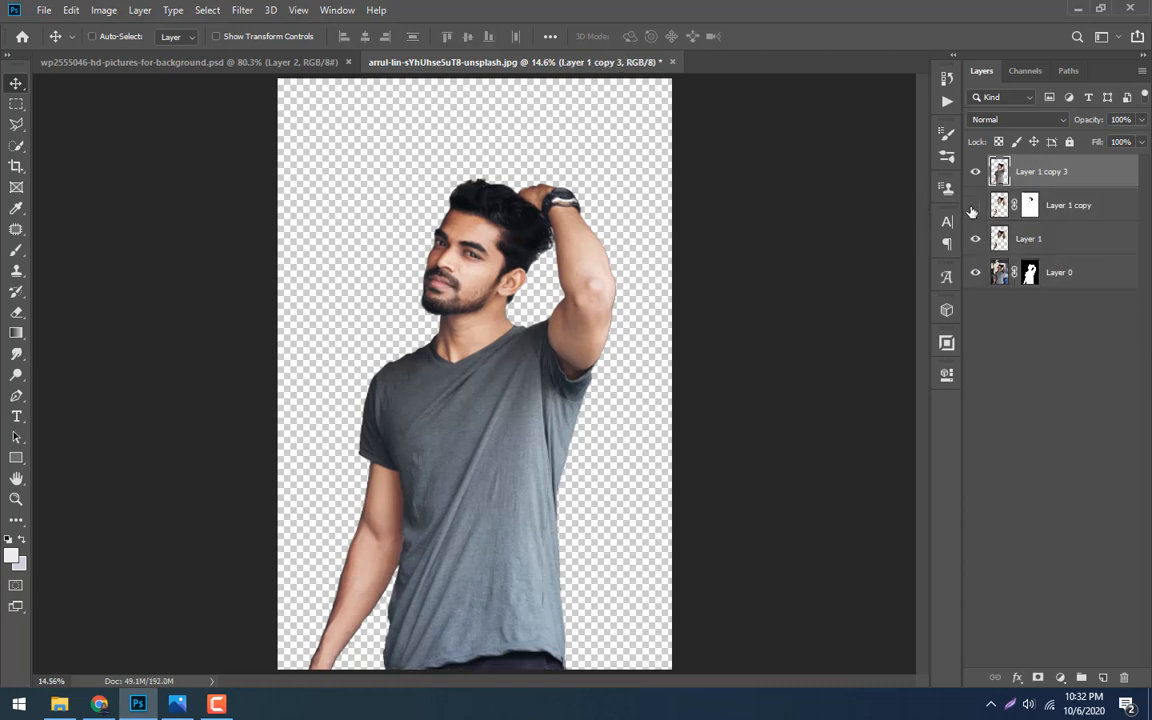
pyautogui.moveTo(972, 212); pyautogui.dragTo(980, 290)
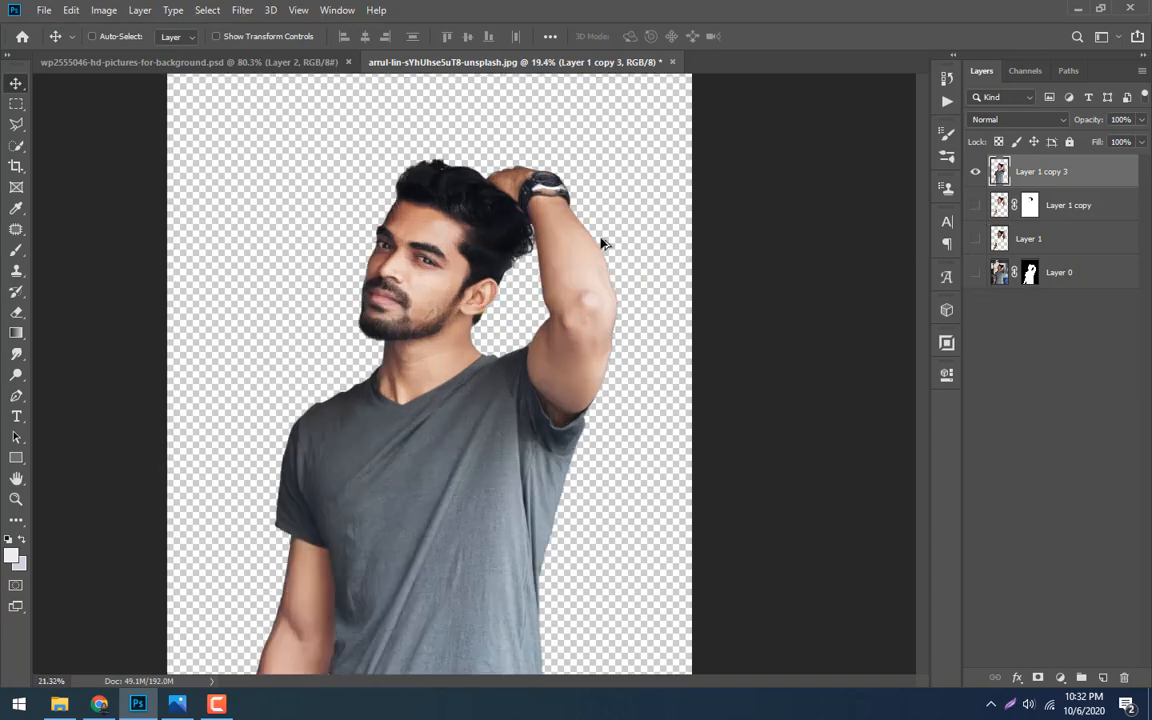
# Erase the curly hair fringe at the back of the head next to the raised arm with a 45 px Eraser
pyautogui.scroll(10, 580, 235)
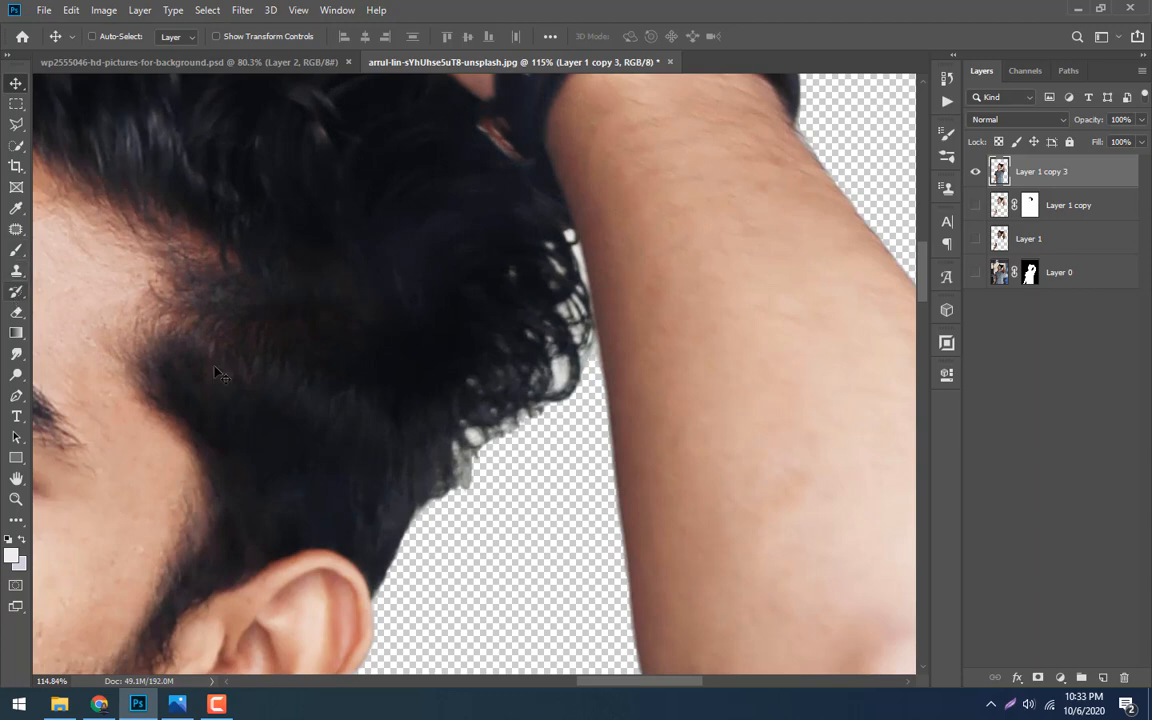
pyautogui.moveTo(735, 470); pyautogui.dragTo(771, 468)
pyautogui.click(16, 312)
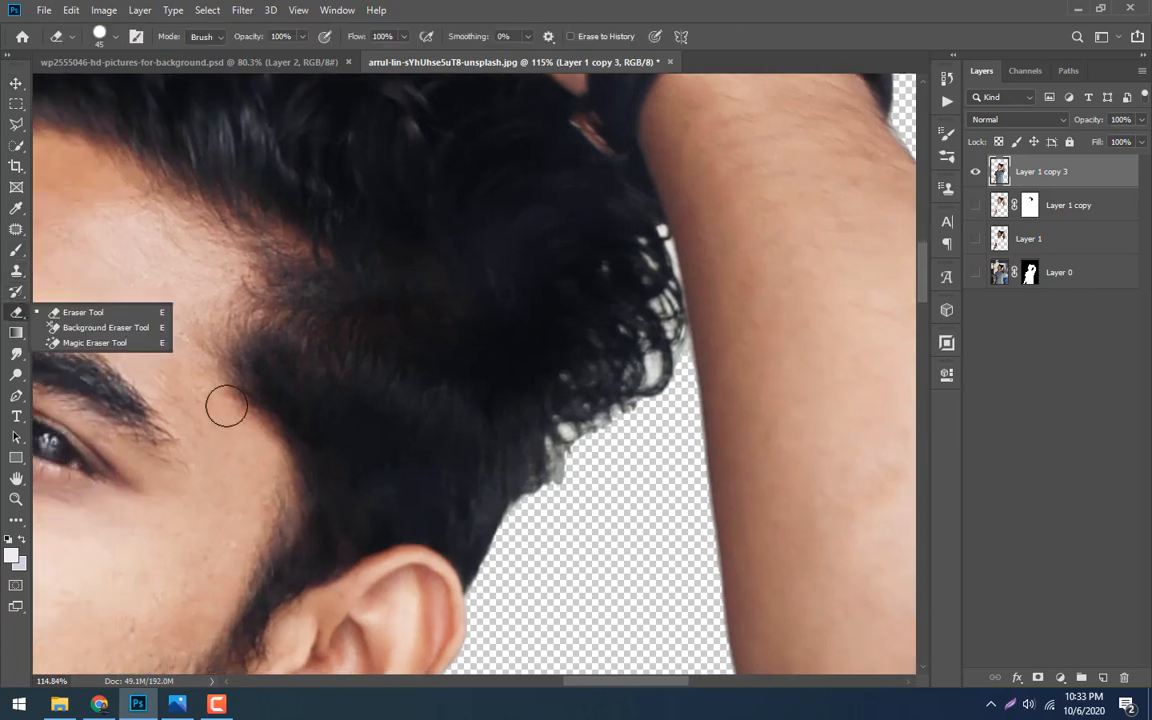
pyautogui.click(478, 462)
pyautogui.keyDown('shift'); pyautogui.click(648, 242); pyautogui.keyUp('shift')
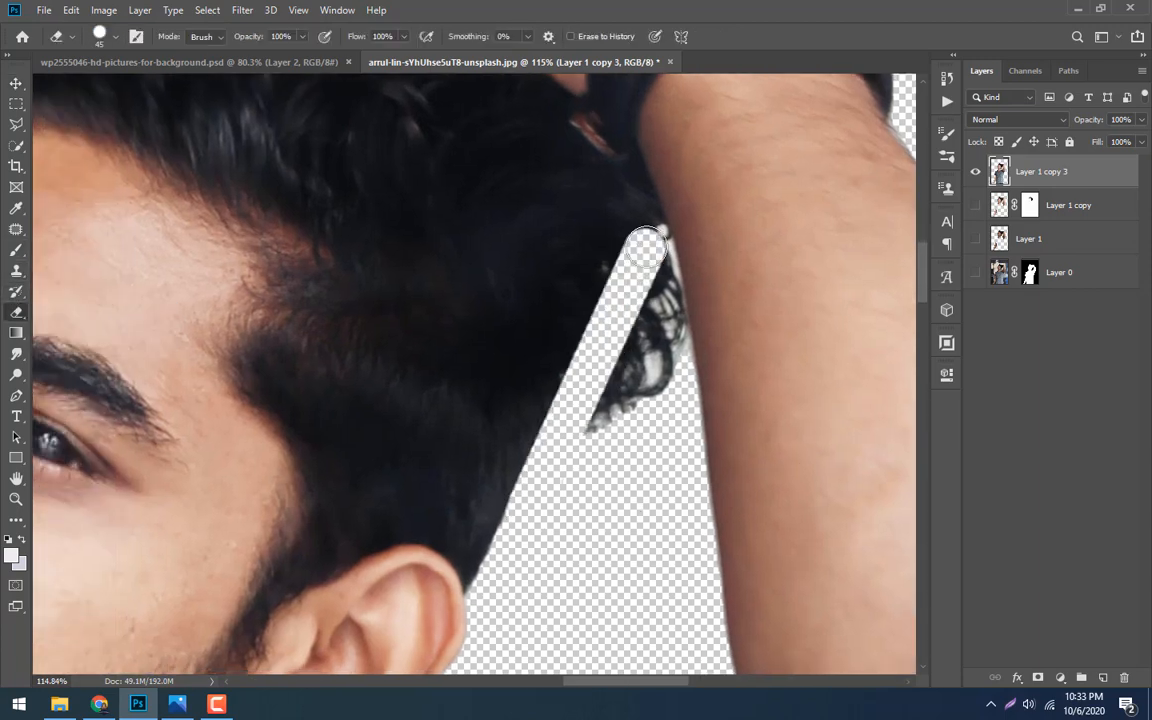
pyautogui.moveTo(648, 242)
pyautogui.mouseDown()
pyautogui.moveTo(660, 405)
pyautogui.moveTo(663, 319)
pyautogui.moveTo(647, 305)
pyautogui.moveTo(625, 344)
pyautogui.moveTo(614, 433)
pyautogui.moveTo(582, 420)
pyautogui.moveTo(579, 463)
pyautogui.mouseUp()
# Erase the ragged hair tufts along the top and front of the head to leave a smooth hair outline
pyautogui.scroll(-15, 578, 466)
pyautogui.scroll(7, 451, 341)
pyautogui.scroll(5, 440, 317)
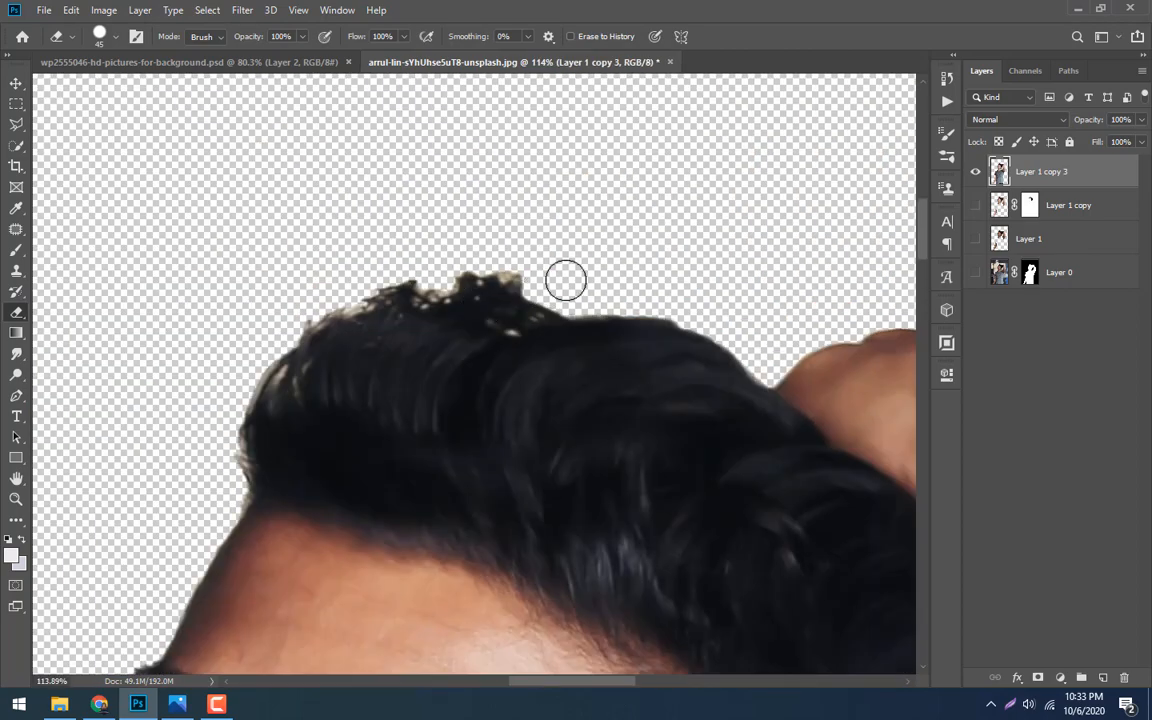
pyautogui.moveTo(566, 275)
pyautogui.mouseDown()
pyautogui.moveTo(439, 280)
pyautogui.moveTo(316, 325)
pyautogui.moveTo(244, 402)
pyautogui.moveTo(231, 470)
pyautogui.mouseUp()
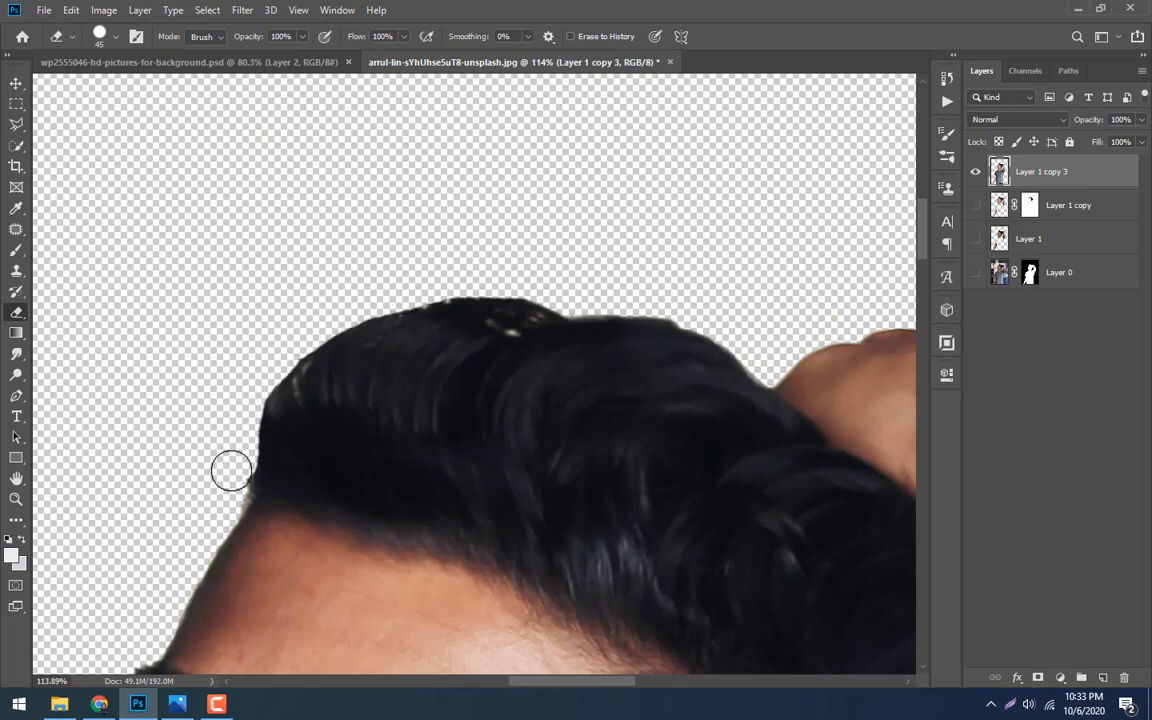
pyautogui.hotkey('ctrl', '1')
pyautogui.scroll(-5, 480, 400)
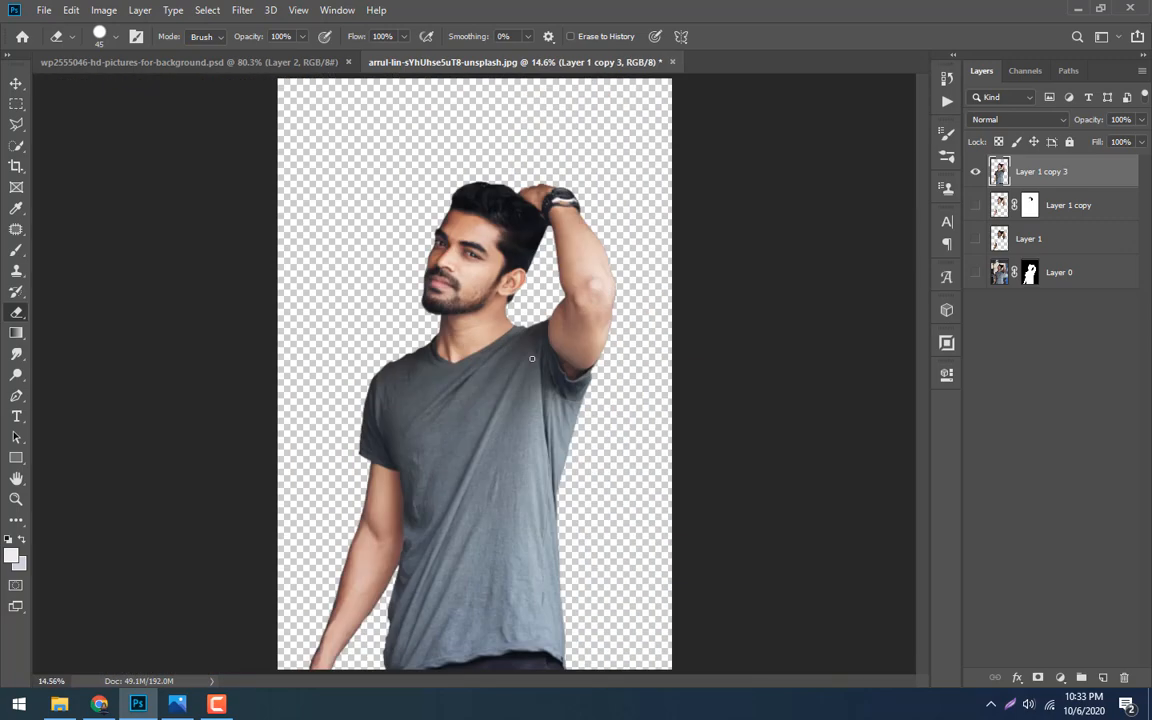
# Place Hair-PNG-HD-1.png from New folder (2) into the man's document, scaled to 57.98% over the top of his head
pyautogui.scroll(3, 501, 202)
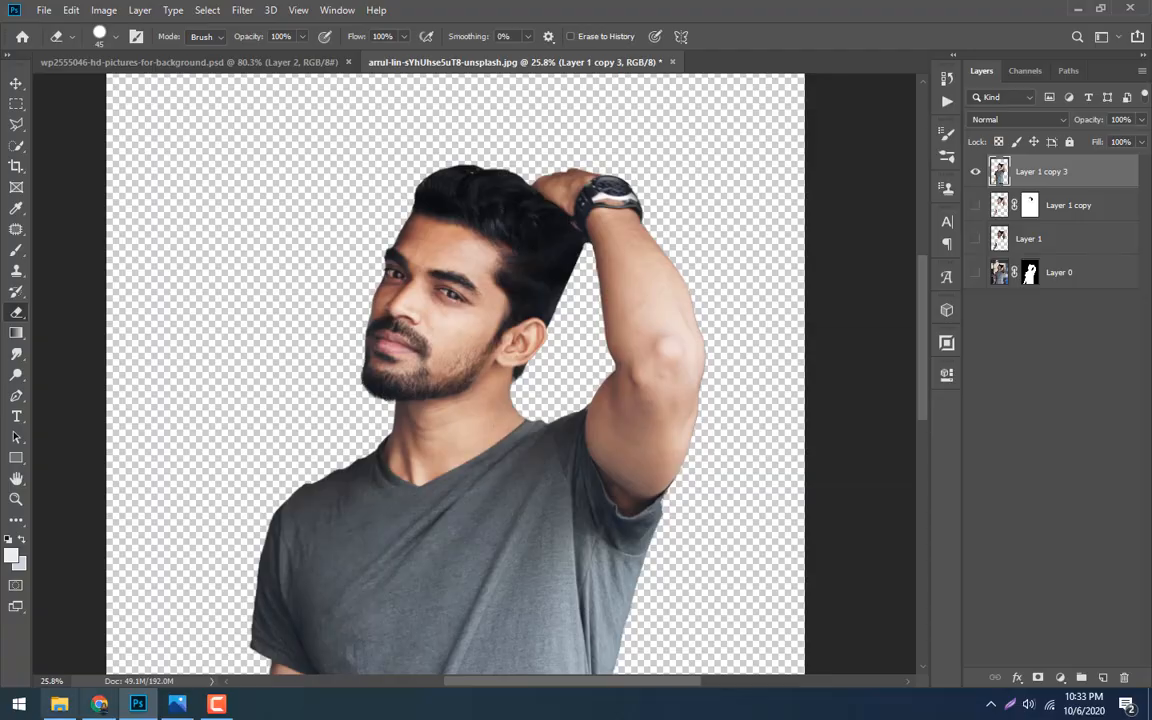
pyautogui.click(59, 704)
pyautogui.click(338, 213)
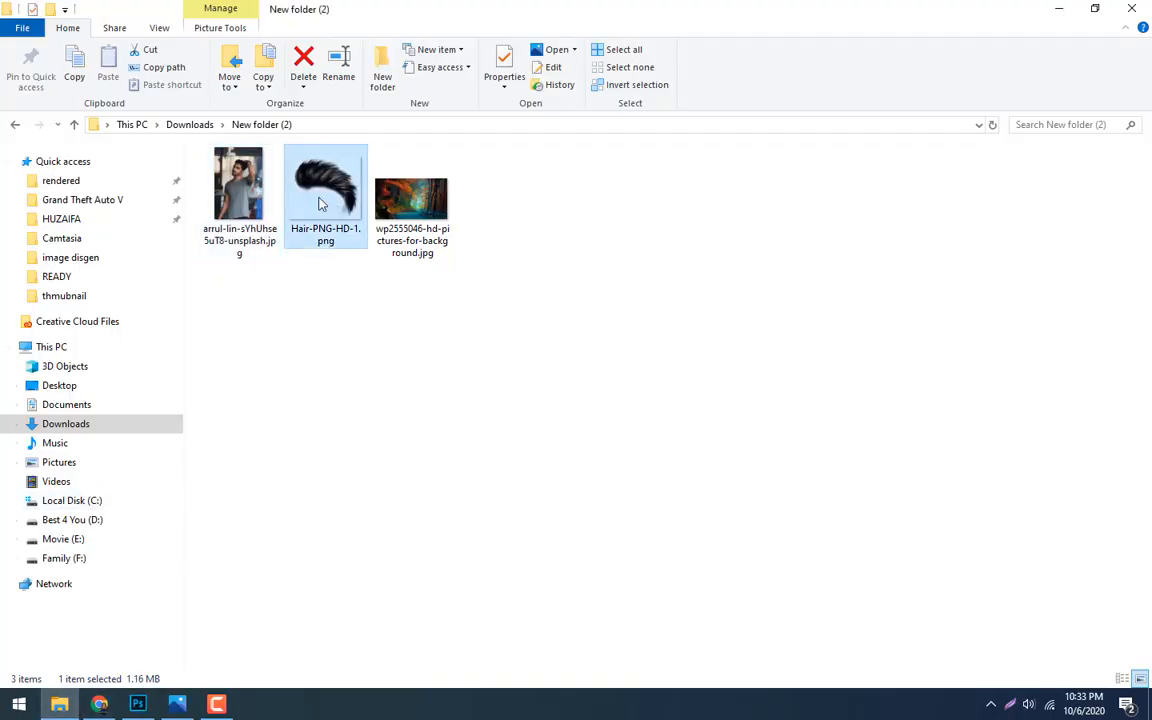
pyautogui.hotkey('alt', 'Tab')
pyautogui.moveTo(312, 206); pyautogui.dragTo(462, 207)
pyautogui.moveTo(478, 378); pyautogui.dragTo(611, 240)
pyautogui.moveTo(693, 231); pyautogui.dragTo(552, 176)
pyautogui.scroll(-3, 481, 221)
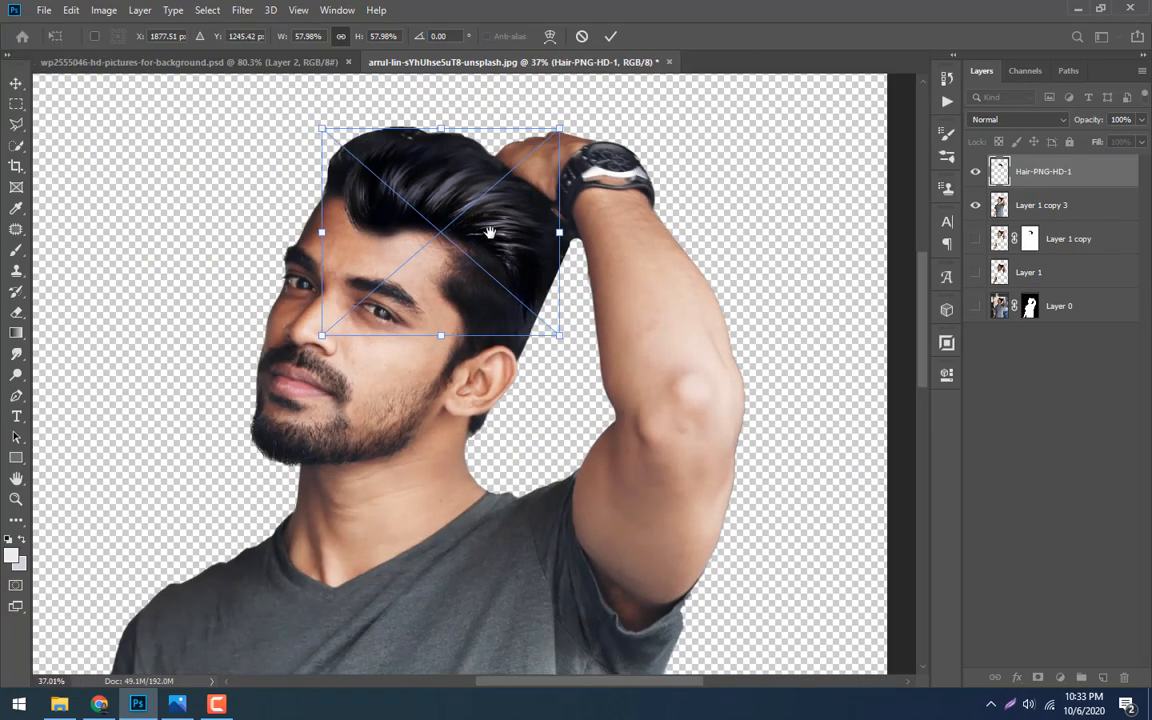
# Enlarge the placed hair to 82.25%, rotate it 15.54°, fit it over the man's own hair and commit the transform
pyautogui.moveTo(490, 232); pyautogui.dragTo(507, 350)
pyautogui.moveTo(566, 211); pyautogui.dragTo(603, 345)
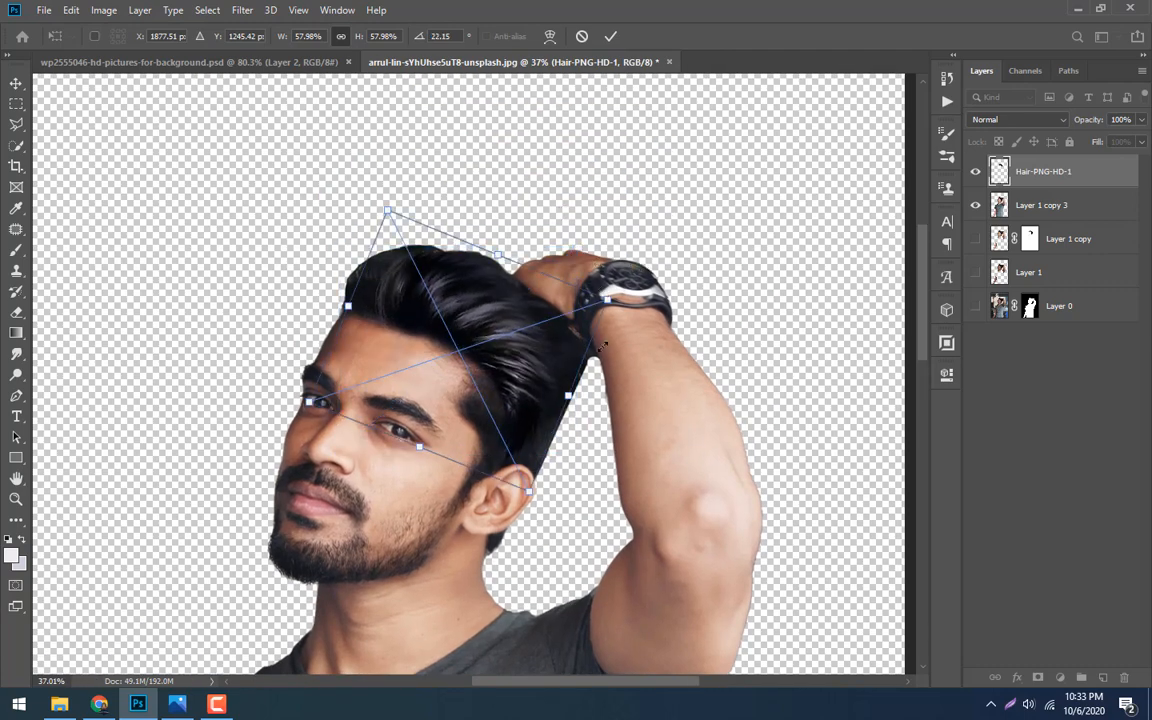
pyautogui.moveTo(564, 398); pyautogui.dragTo(627, 440)
pyautogui.moveTo(572, 365)
pyautogui.mouseDown()
pyautogui.moveTo(572, 378)
pyautogui.moveTo(567, 355)
pyautogui.moveTo(560, 361)
pyautogui.mouseUp()
pyautogui.moveTo(623, 421); pyautogui.dragTo(562, 398)
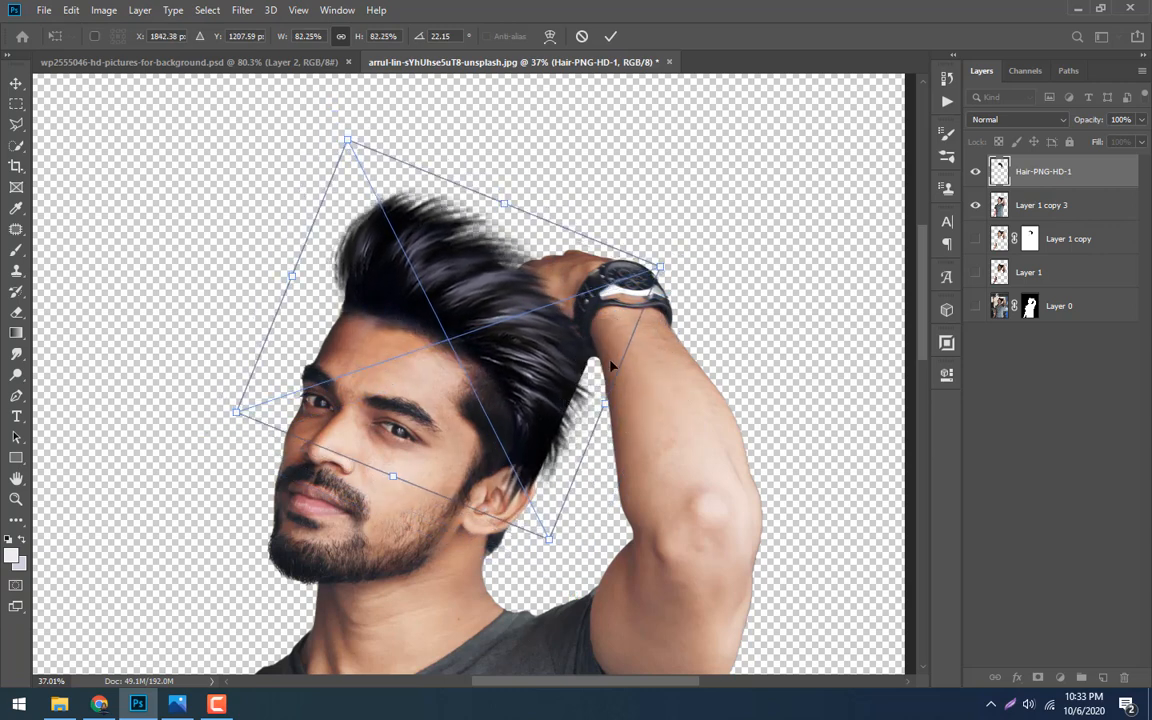
pyautogui.moveTo(670, 254); pyautogui.dragTo(659, 229)
pyautogui.moveTo(556, 388); pyautogui.dragTo(553, 378)
pyautogui.scroll(-7, 614, 436)
pyautogui.hotkey('alt', 'space')
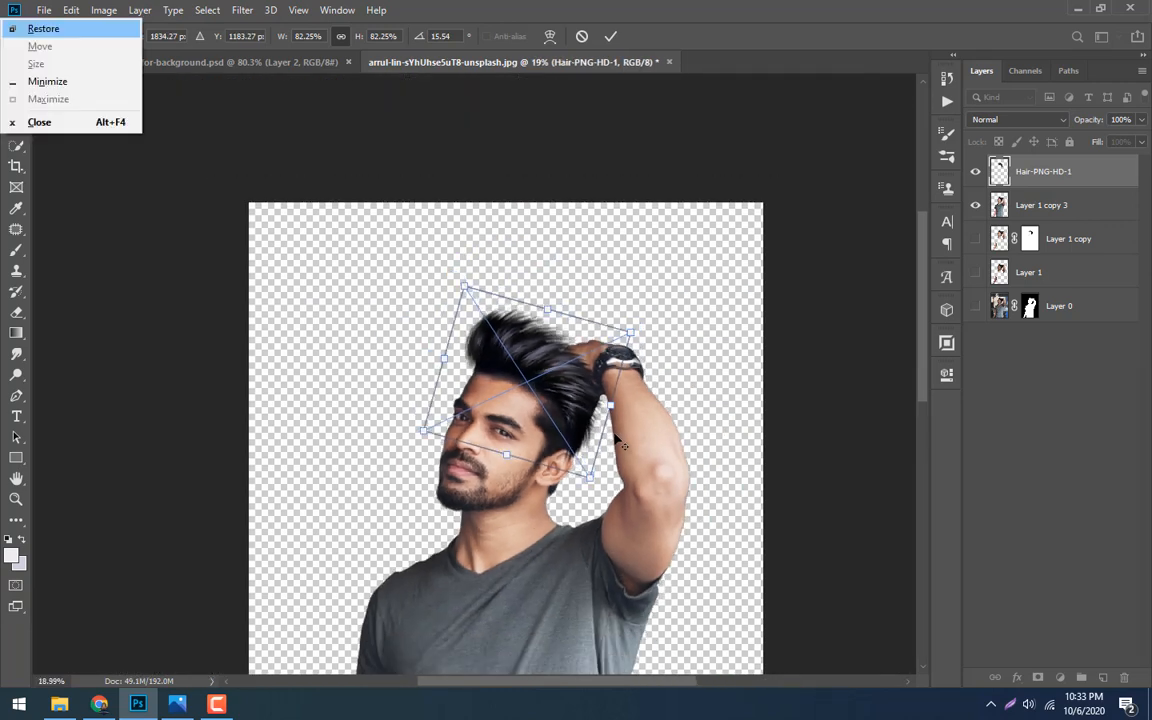
pyautogui.click(610, 36)
pyautogui.click(610, 36)
# Add a layer mask to the Hair-PNG-HD-1 layer and hide the strands over the ear and nape with a black 125 px brush
pyautogui.press('e')
pyautogui.scroll(15, 620, 450)
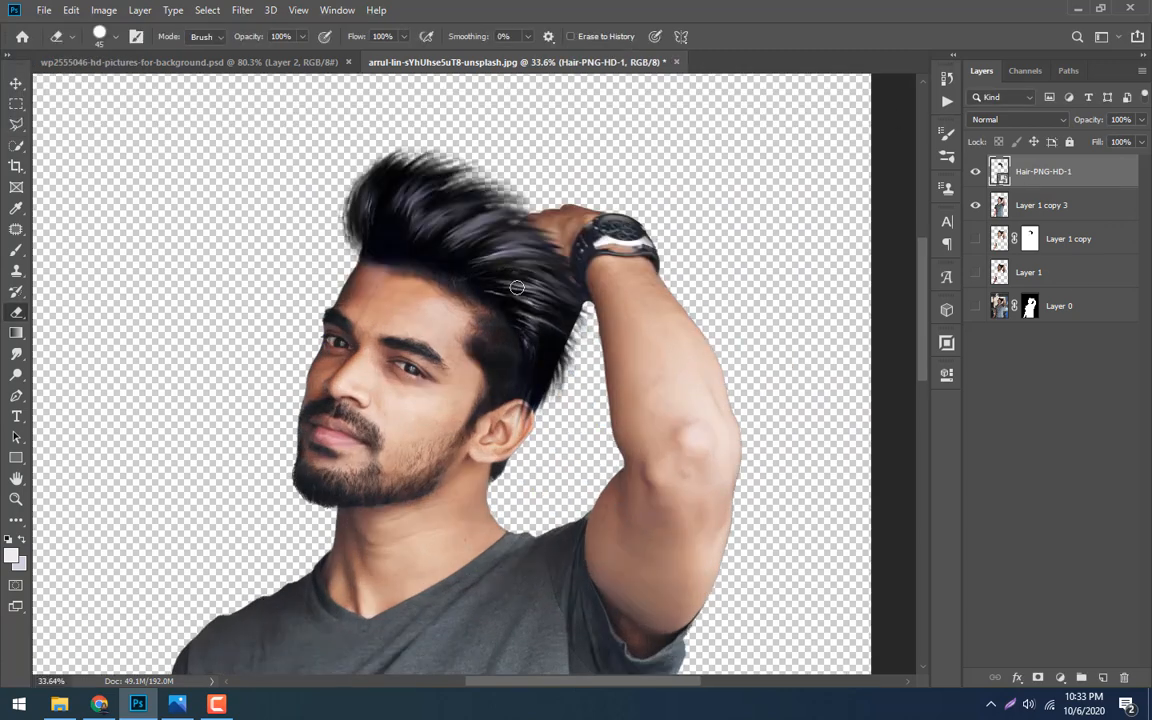
pyautogui.click(1039, 677)
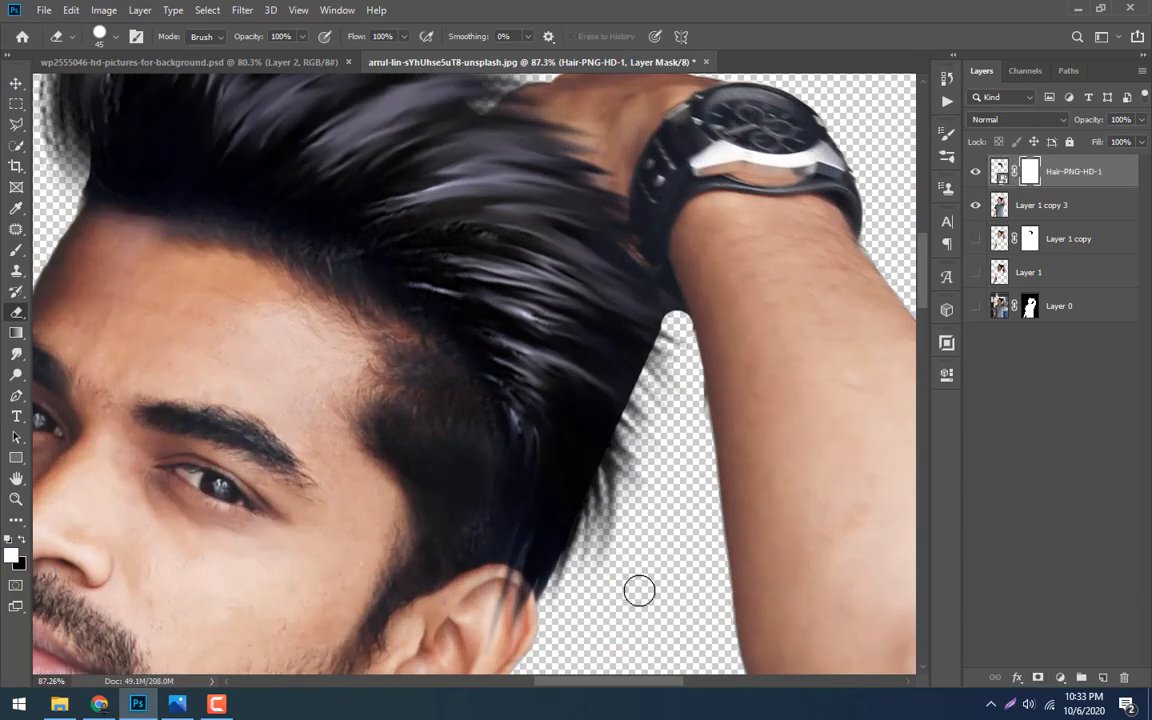
pyautogui.press('b')
pyautogui.moveTo(489, 620); pyautogui.dragTo(526, 532)
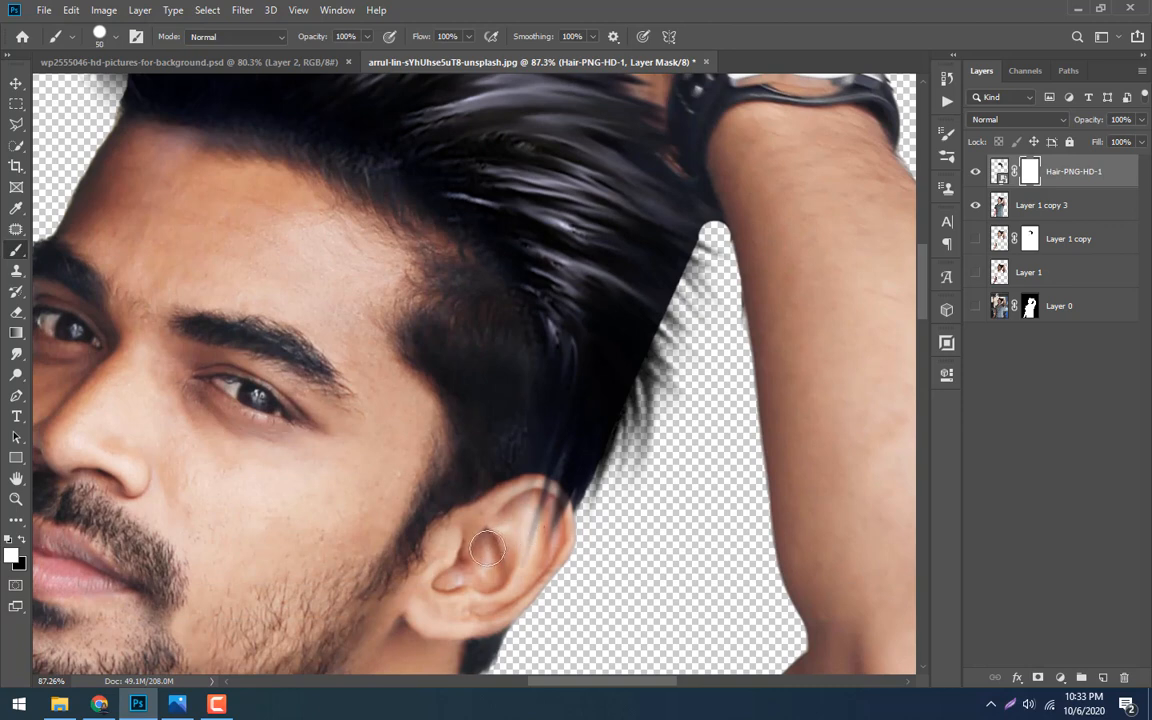
pyautogui.press(']')
pyautogui.press(']')
pyautogui.press(']')
pyautogui.press(']')
pyautogui.press(']')
pyautogui.press(']')
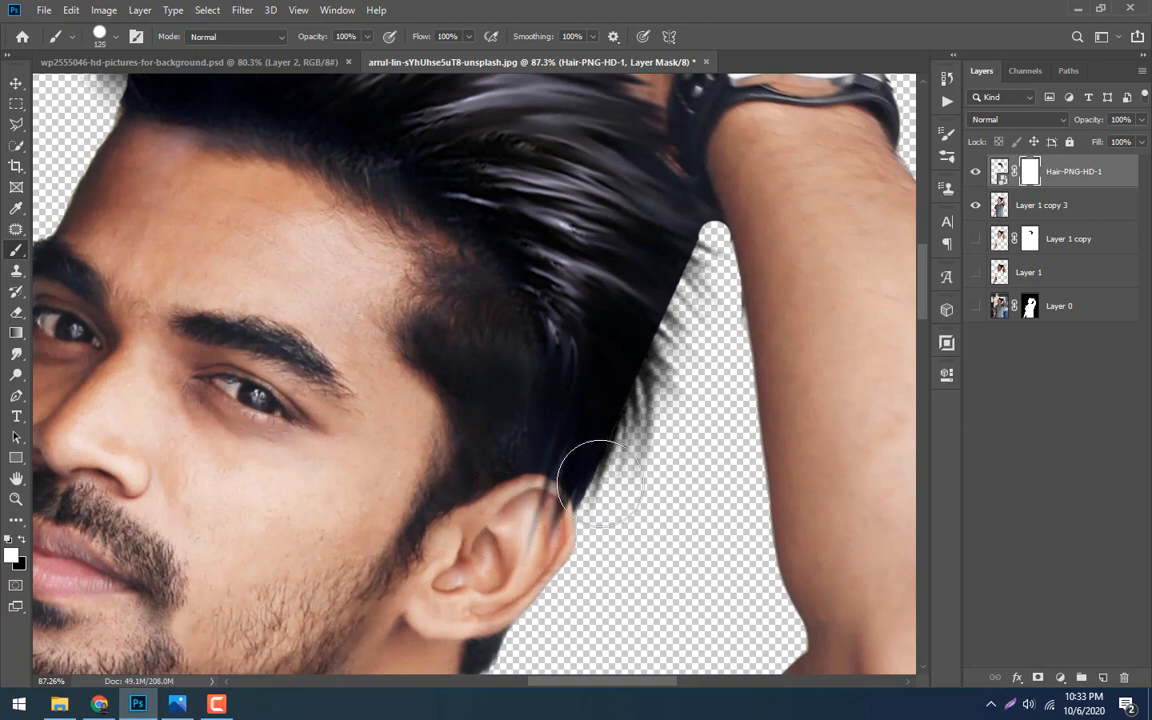
pyautogui.press('x')
pyautogui.moveTo(635, 453)
pyautogui.mouseDown()
pyautogui.moveTo(597, 501)
pyautogui.moveTo(474, 580)
pyautogui.moveTo(701, 464)
pyautogui.moveTo(505, 464)
pyautogui.moveTo(632, 419)
pyautogui.mouseUp()
# Soften the mask brush and blend the placed hair's lower edge into the side and back of the head
pyautogui.click(117, 38)
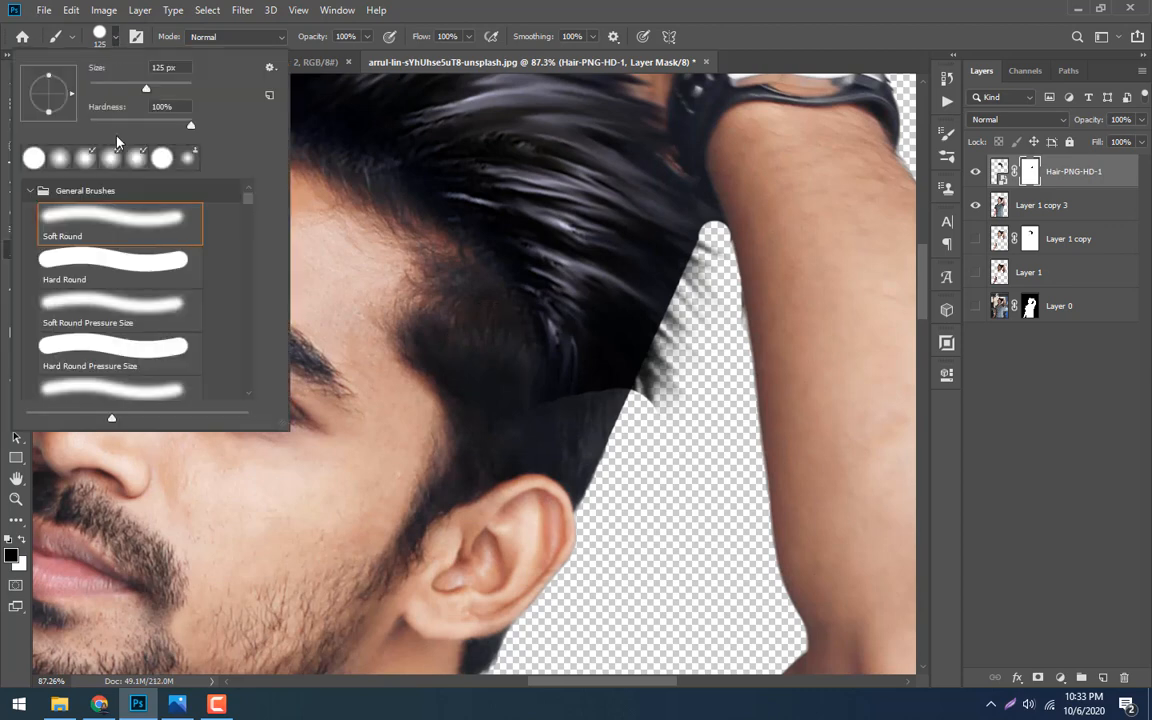
pyautogui.moveTo(468, 371)
pyautogui.mouseDown()
pyautogui.moveTo(766, 415)
pyautogui.moveTo(537, 396)
pyautogui.moveTo(791, 384)
pyautogui.moveTo(423, 344)
pyautogui.moveTo(688, 347)
pyautogui.moveTo(394, 285)
pyautogui.moveTo(725, 287)
pyautogui.moveTo(432, 280)
pyautogui.moveTo(777, 343)
pyautogui.moveTo(395, 296)
pyautogui.mouseUp()
pyautogui.scroll(-12, 463, 337)
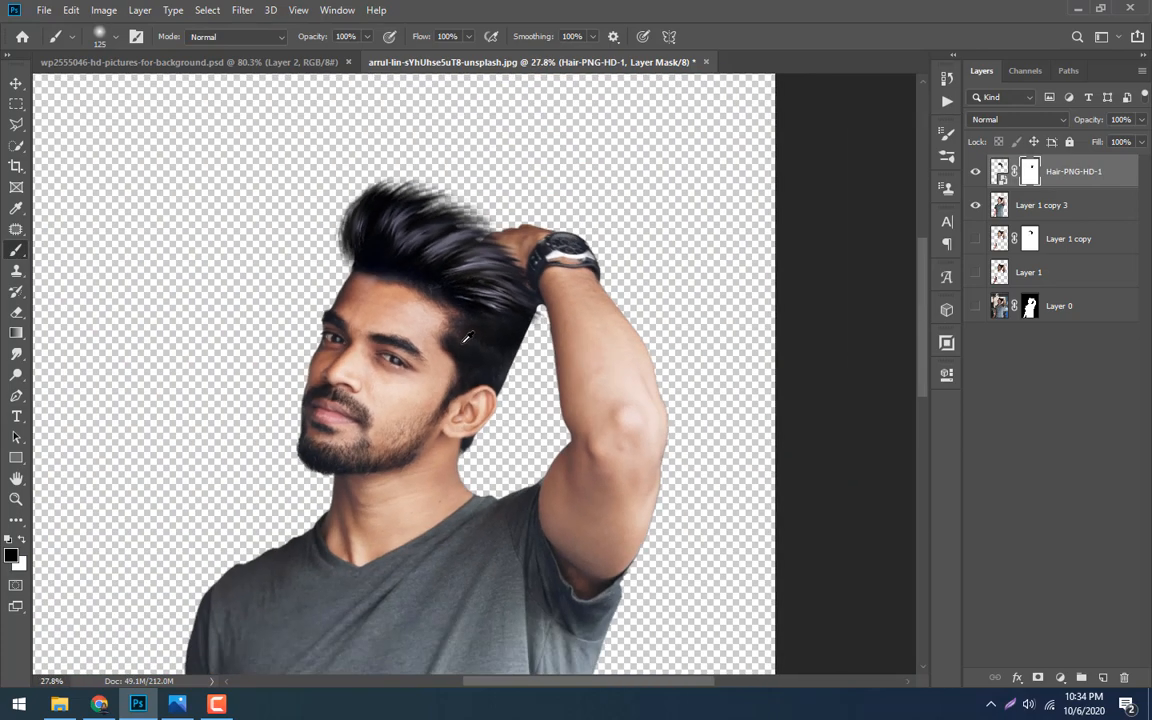
pyautogui.scroll(8, 463, 341)
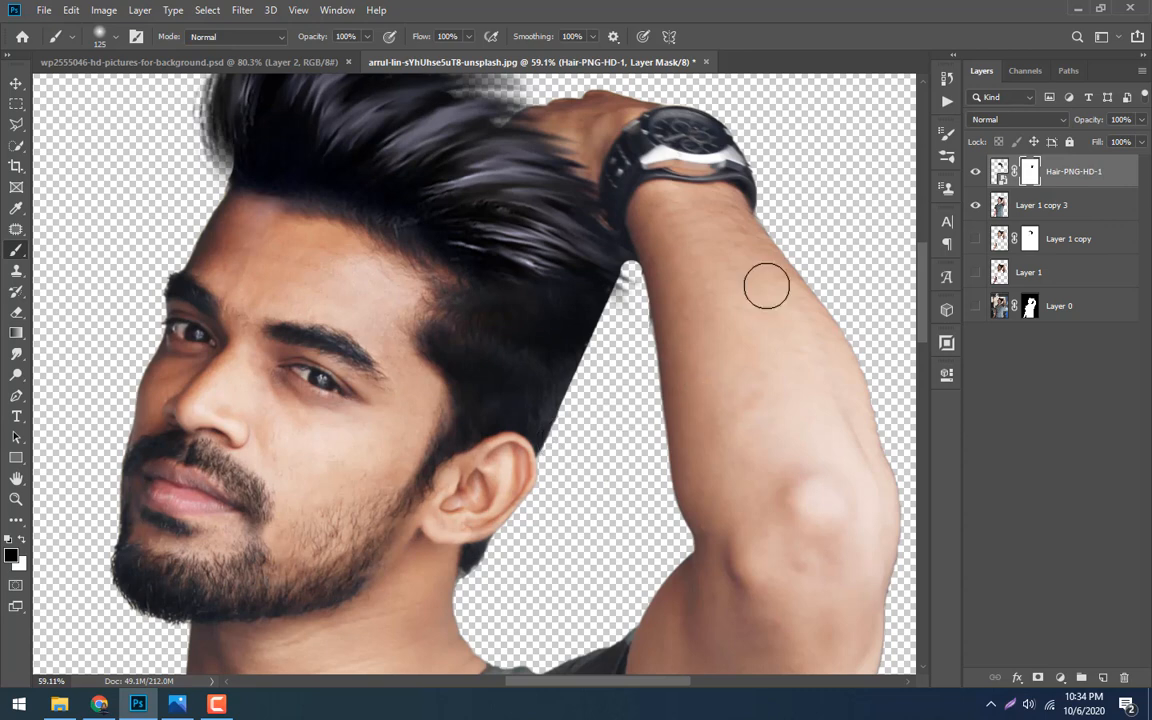
# Open the Liquify filter on Layer 1 copy 3, the cut-out man, focused on the back of his head
pyautogui.click(1044, 207)
pyautogui.click(976, 206)
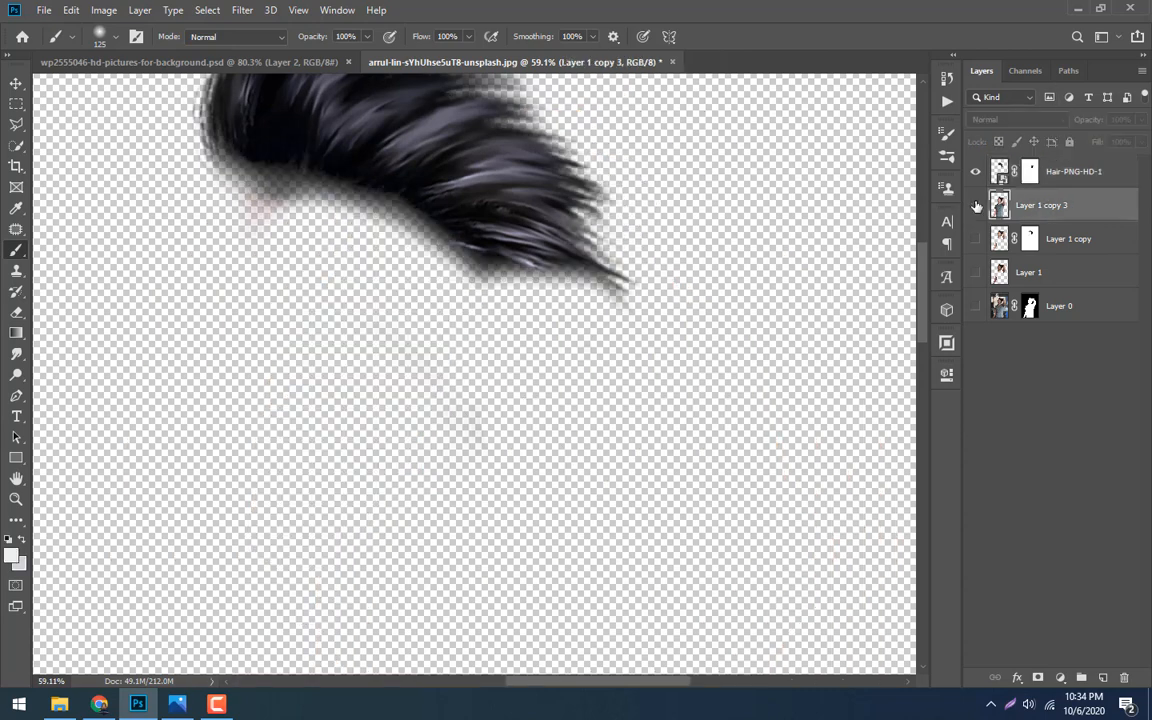
pyautogui.click(976, 206)
pyautogui.click(242, 10)
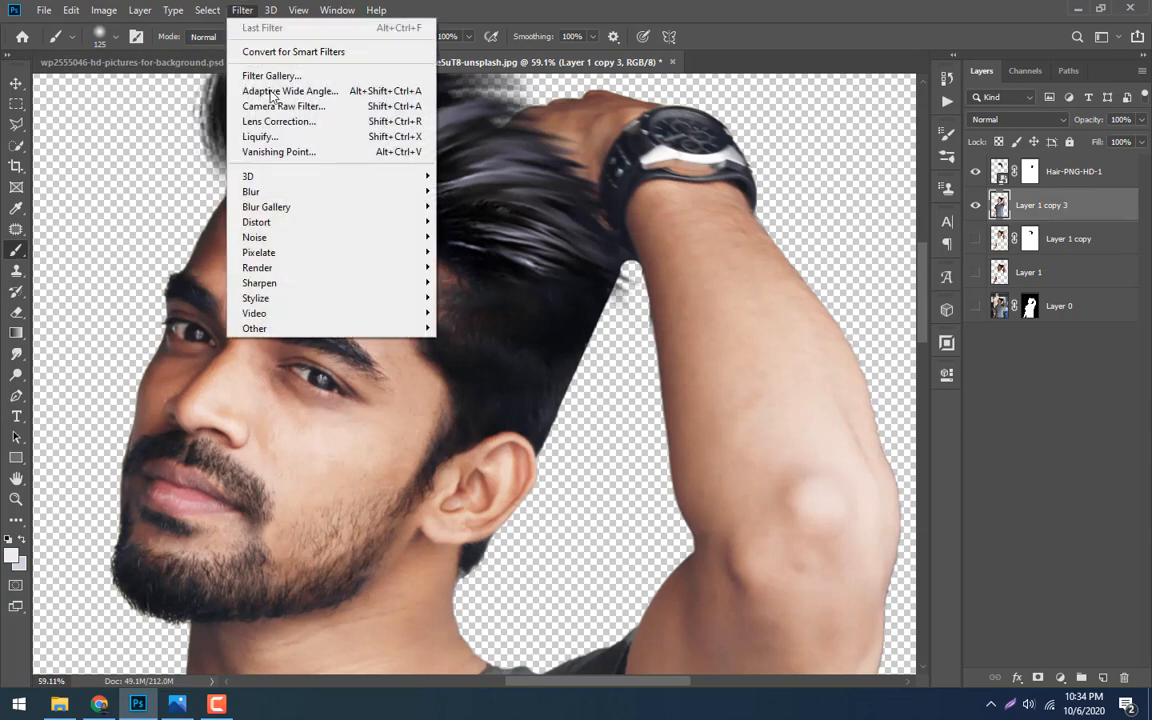
pyautogui.click(267, 138)
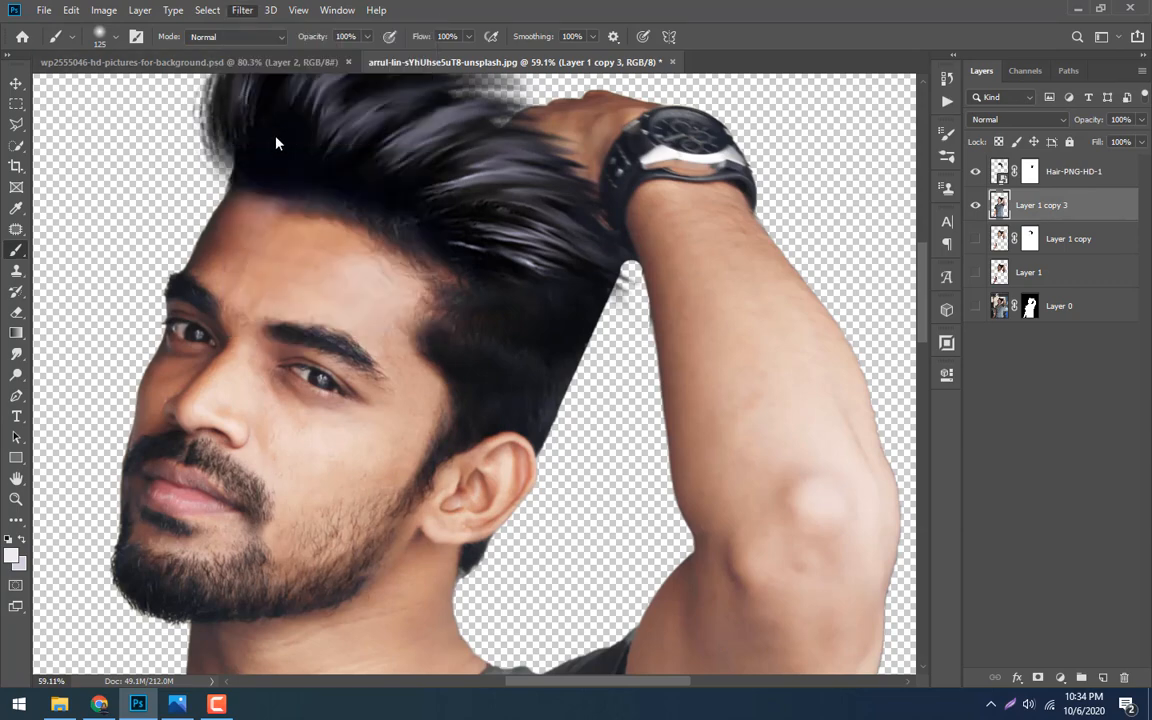
pyautogui.scroll(4, 543, 69)
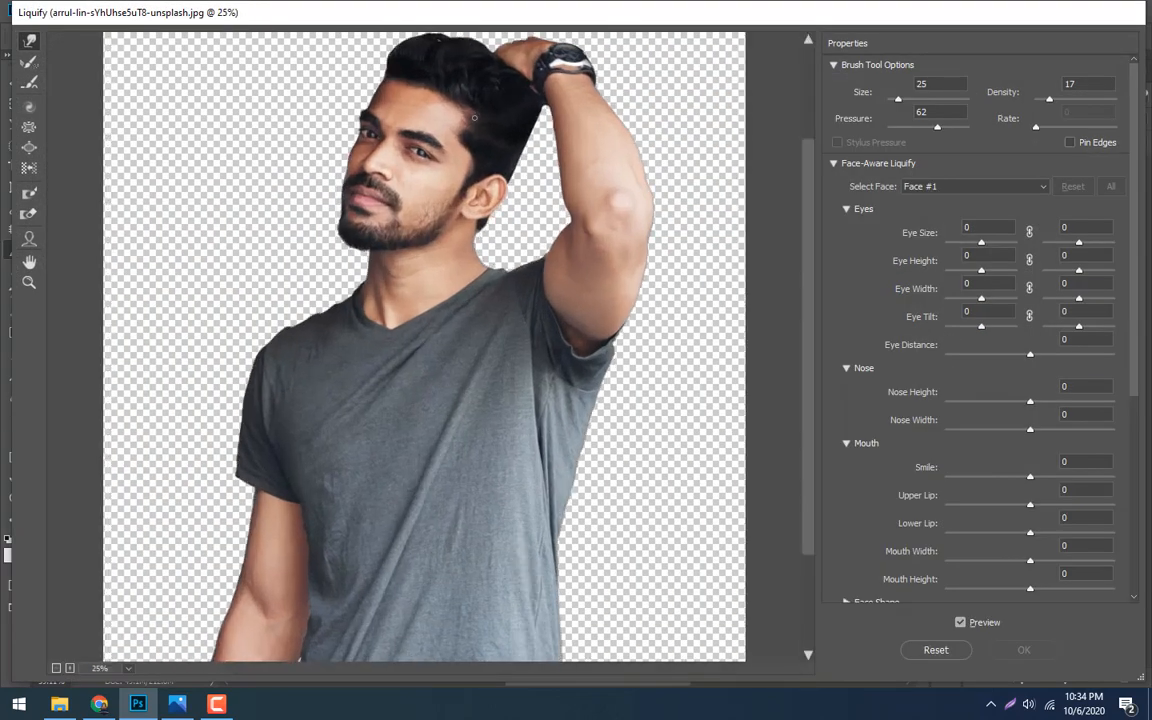
pyautogui.moveTo(561, 137)
pyautogui.mouseDown()
pyautogui.moveTo(537, 352)
pyautogui.moveTo(540, 449)
pyautogui.mouseUp()
pyautogui.scroll(1, 549, 303)
pyautogui.scroll(3, 590, 447)
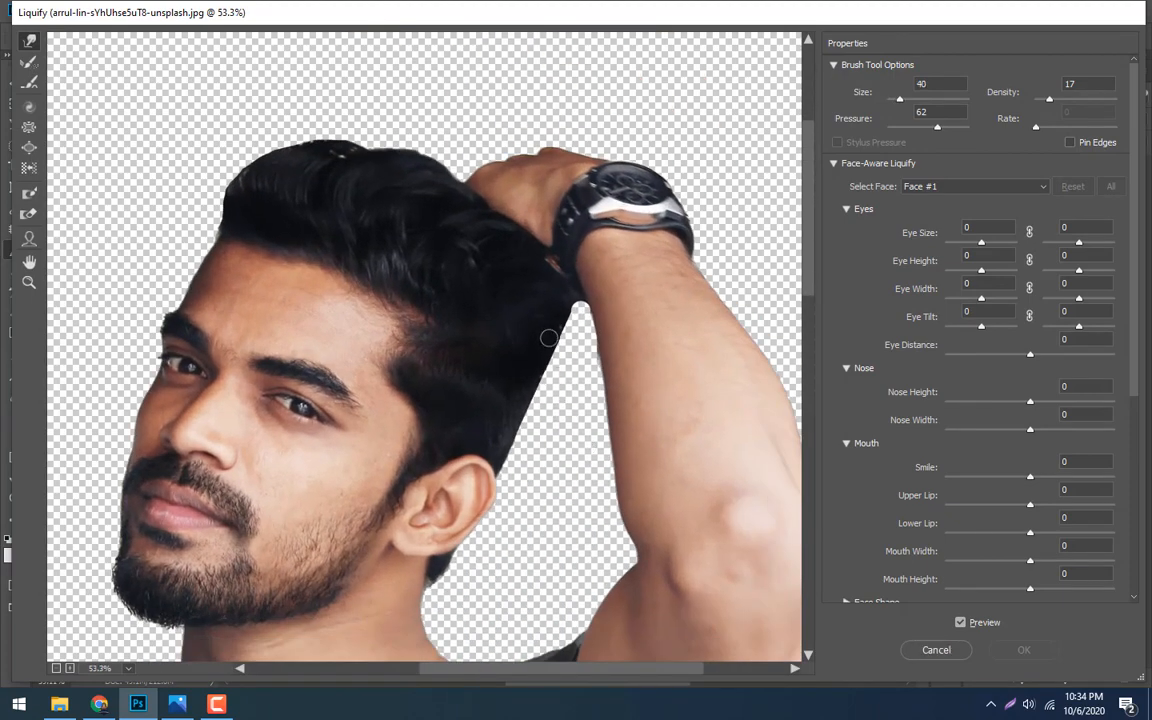
# Push the back of the man's hair outward into a rounded shape with a 150-size Forward Warp brush and apply Liquify
pyautogui.press(']')
pyautogui.press(']')
pyautogui.press(']')
pyautogui.press(']')
pyautogui.press(']')
pyautogui.press(']')
pyautogui.press(']')
pyautogui.press(']')
pyautogui.press(']')
pyautogui.press(']')
pyautogui.press('[')
pyautogui.press('[')
pyautogui.press('[')
pyautogui.press('[')
pyautogui.press('[')
pyautogui.press('[')
pyautogui.press('[')
pyautogui.press('[')
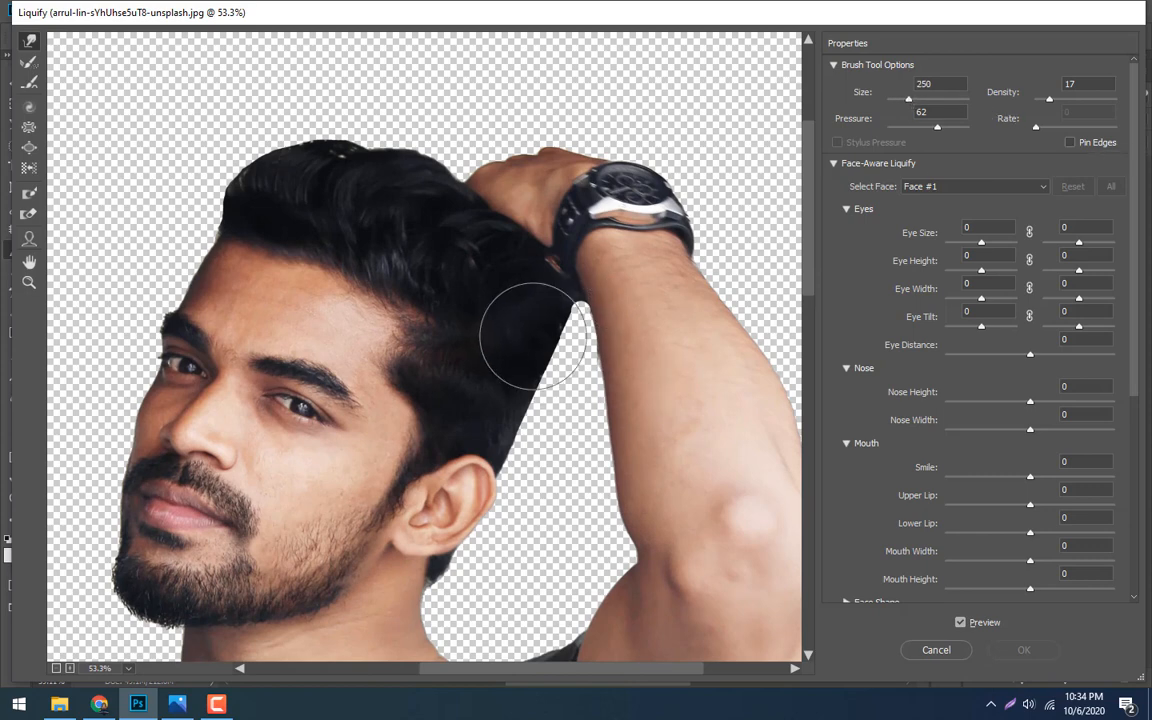
pyautogui.moveTo(551, 324)
pyautogui.mouseDown()
pyautogui.moveTo(583, 339)
pyautogui.moveTo(548, 347)
pyautogui.moveTo(572, 355)
pyautogui.moveTo(543, 349)
pyautogui.moveTo(580, 359)
pyautogui.moveTo(526, 352)
pyautogui.moveTo(563, 361)
pyautogui.moveTo(533, 366)
pyautogui.moveTo(551, 401)
pyautogui.moveTo(505, 413)
pyautogui.moveTo(547, 434)
pyautogui.moveTo(517, 415)
pyautogui.moveTo(541, 413)
pyautogui.moveTo(493, 425)
pyautogui.moveTo(519, 450)
pyautogui.moveTo(517, 430)
pyautogui.moveTo(555, 438)
pyautogui.moveTo(549, 429)
pyautogui.moveTo(525, 425)
pyautogui.moveTo(534, 463)
pyautogui.moveTo(552, 379)
pyautogui.moveTo(568, 381)
pyautogui.moveTo(554, 371)
pyautogui.moveTo(564, 372)
pyautogui.moveTo(551, 376)
pyautogui.moveTo(558, 394)
pyautogui.moveTo(526, 410)
pyautogui.moveTo(575, 347)
pyautogui.moveTo(555, 347)
pyautogui.moveTo(571, 350)
pyautogui.moveTo(565, 400)
pyautogui.mouseUp()
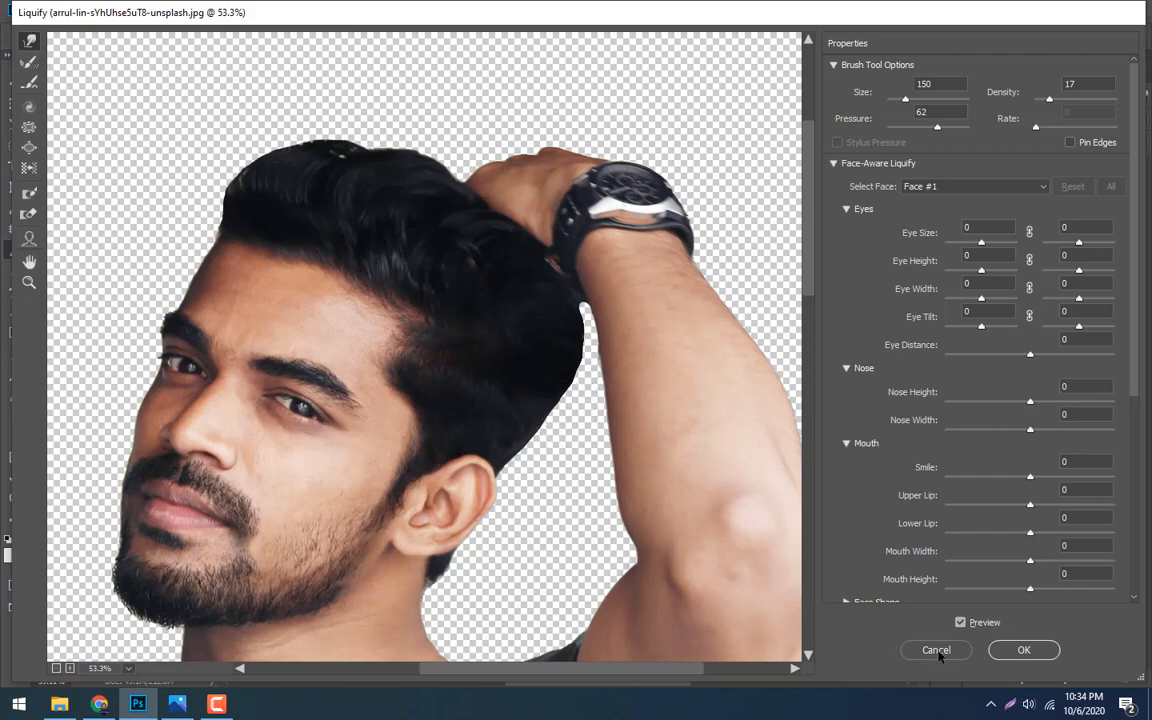
pyautogui.click(1020, 650)
pyautogui.hotkey('ctrl', '0')
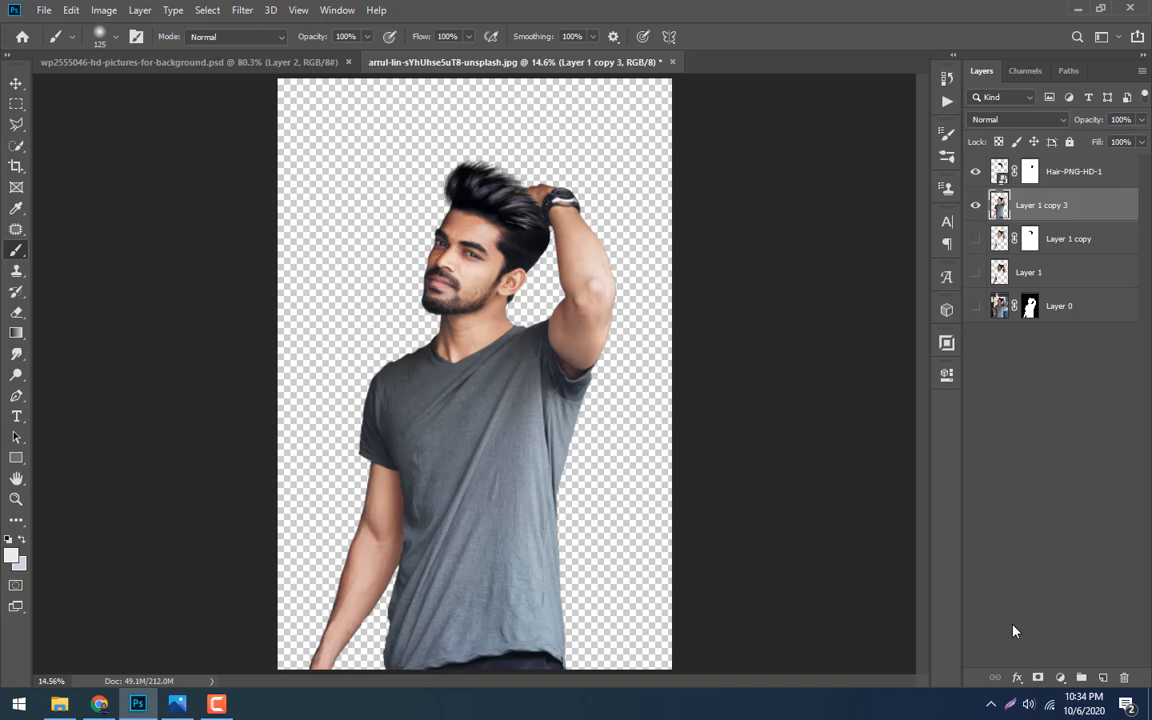
# Examine the man's face, beard and neck up close to judge the skin texture and the fit of the new hair
pyautogui.scroll(12, 378, 125)
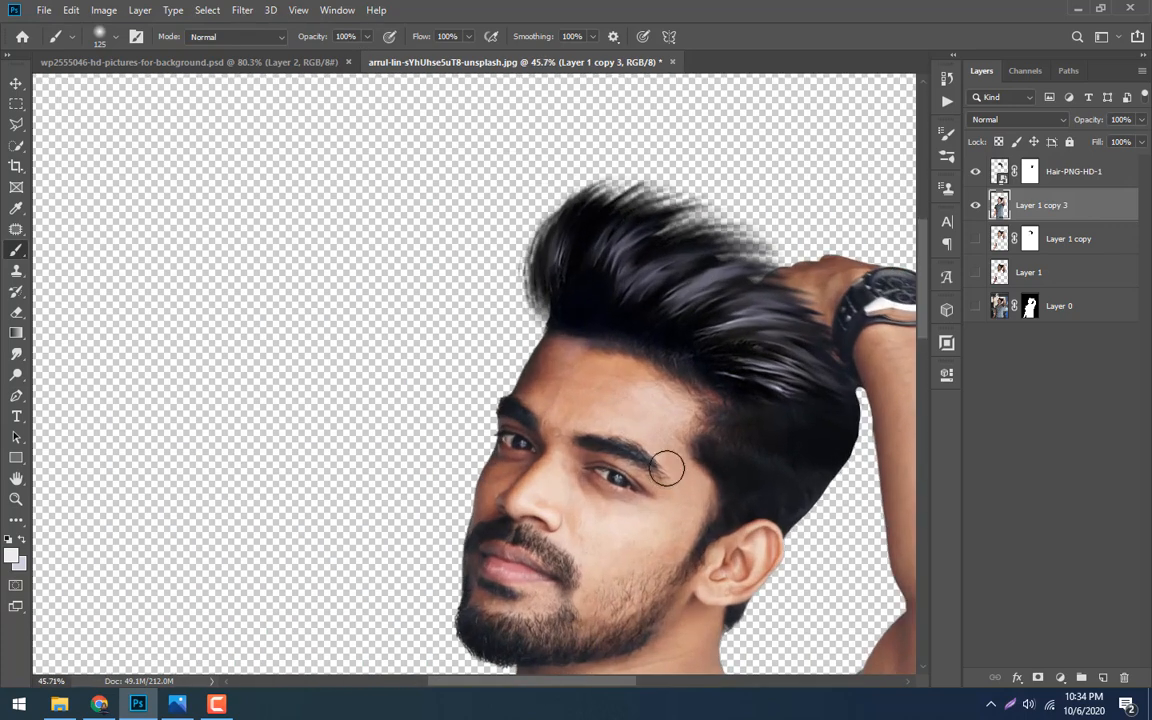
pyautogui.moveTo(666, 459); pyautogui.dragTo(448, 255)
pyautogui.scroll(6, 349, 203)
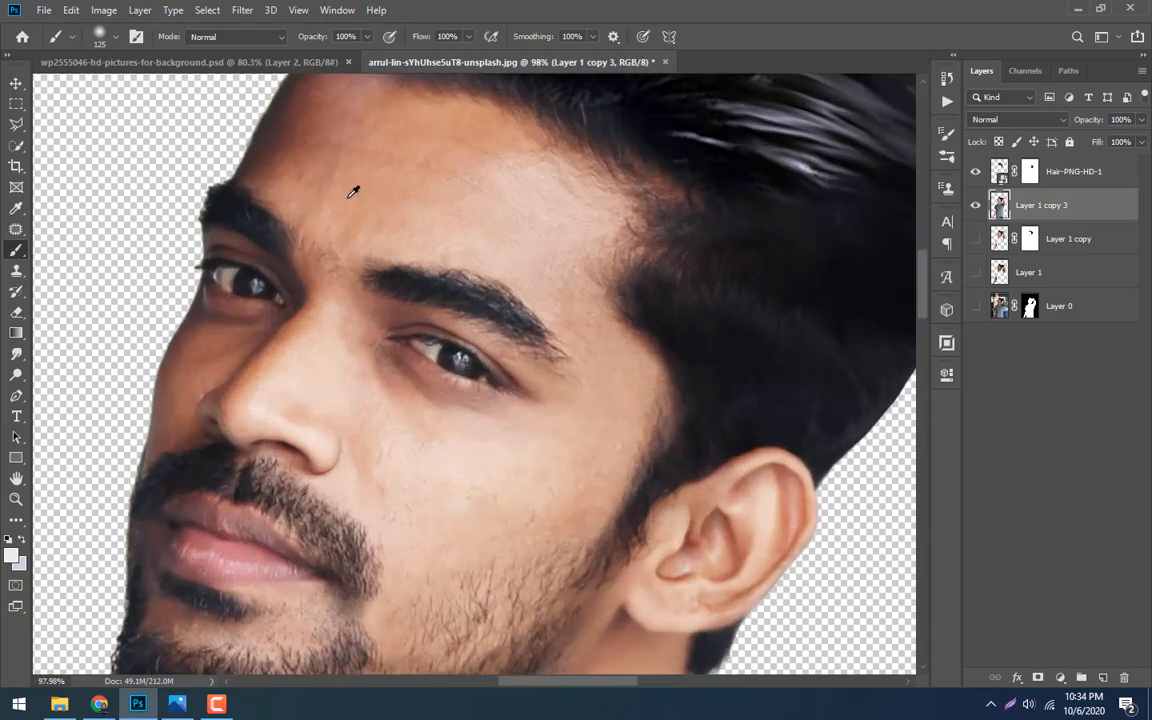
pyautogui.scroll(-5, 350, 198)
pyautogui.scroll(-2, 347, 198)
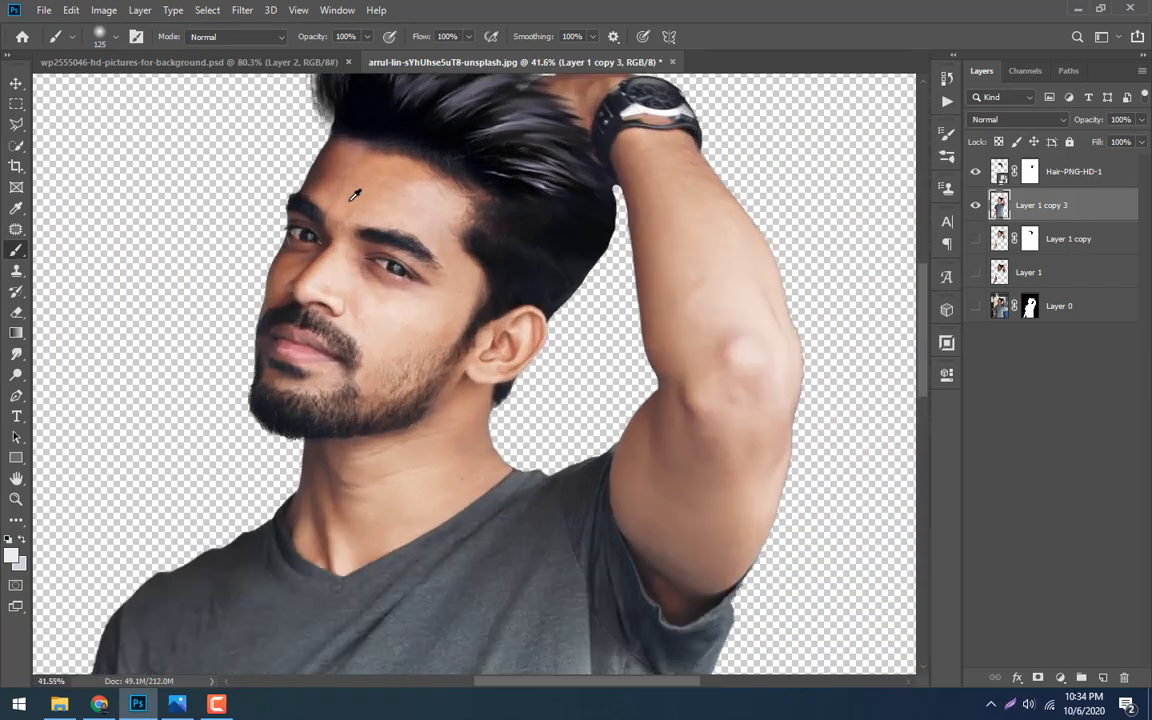
pyautogui.scroll(5, 400, 210)
pyautogui.moveTo(382, 375); pyautogui.dragTo(382, 369)
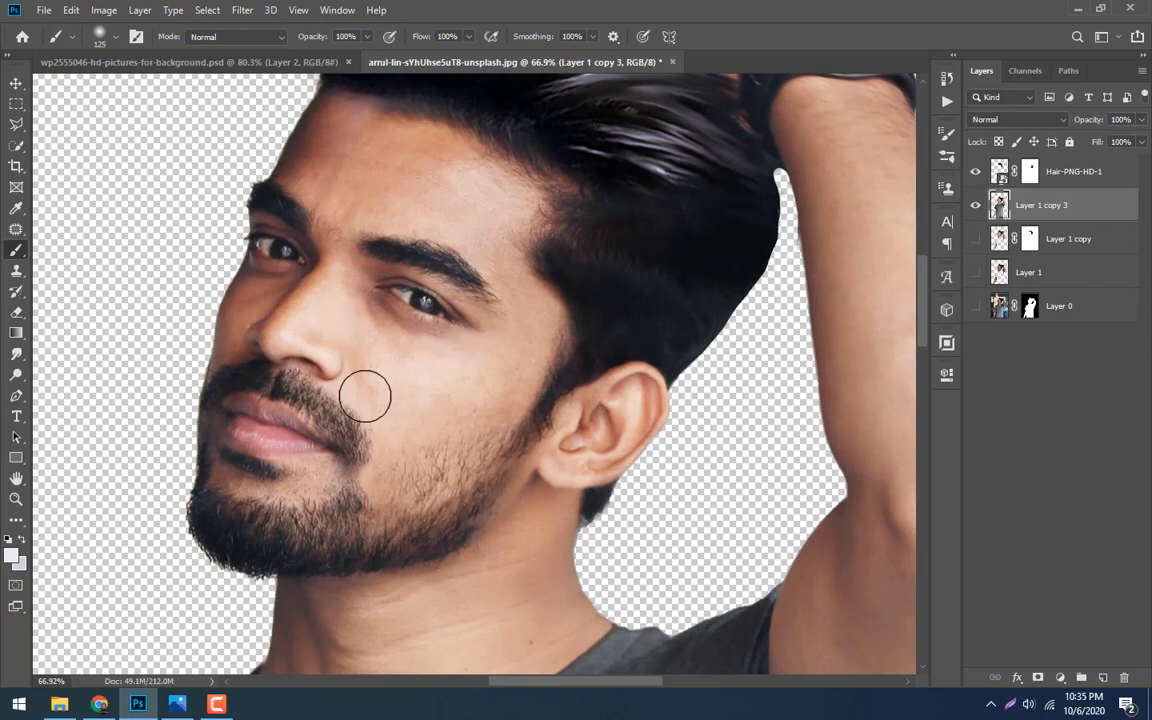
pyautogui.scroll(5, 448, 525)
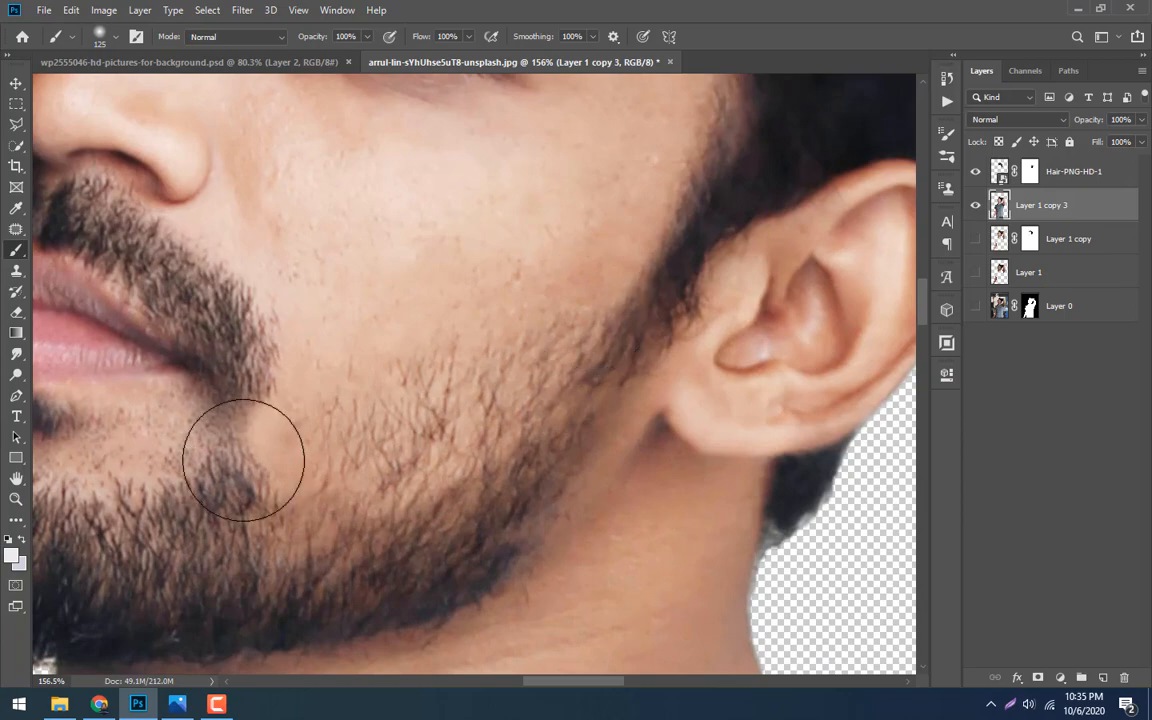
pyautogui.hotkey('ctrl', '0')
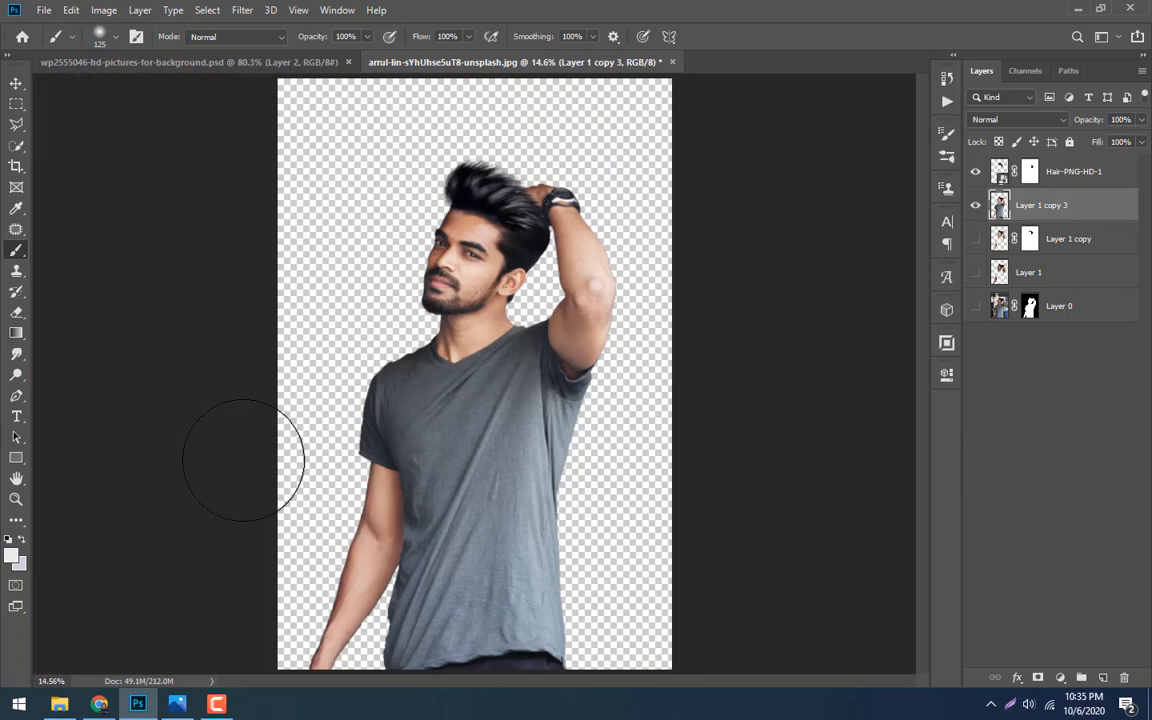
pyautogui.hotkey('ctrl', '+')
pyautogui.hotkey('ctrl', '+')
pyautogui.hotkey('ctrl', '+')
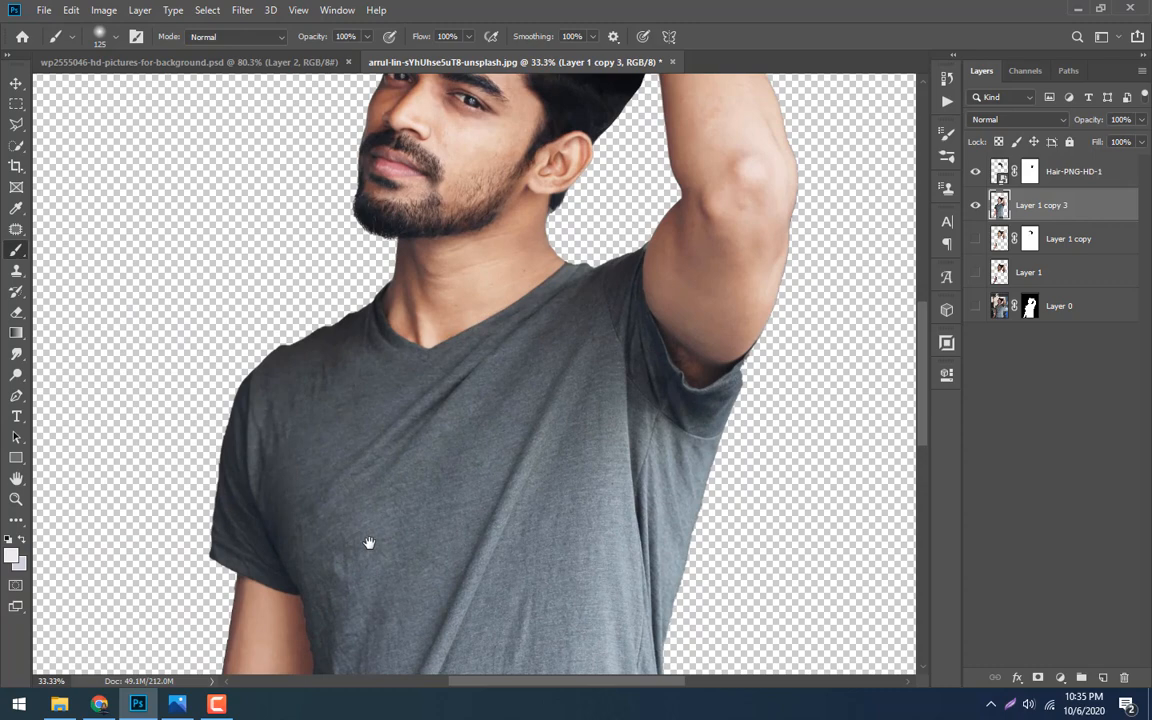
pyautogui.moveTo(348, 363); pyautogui.dragTo(346, 480)
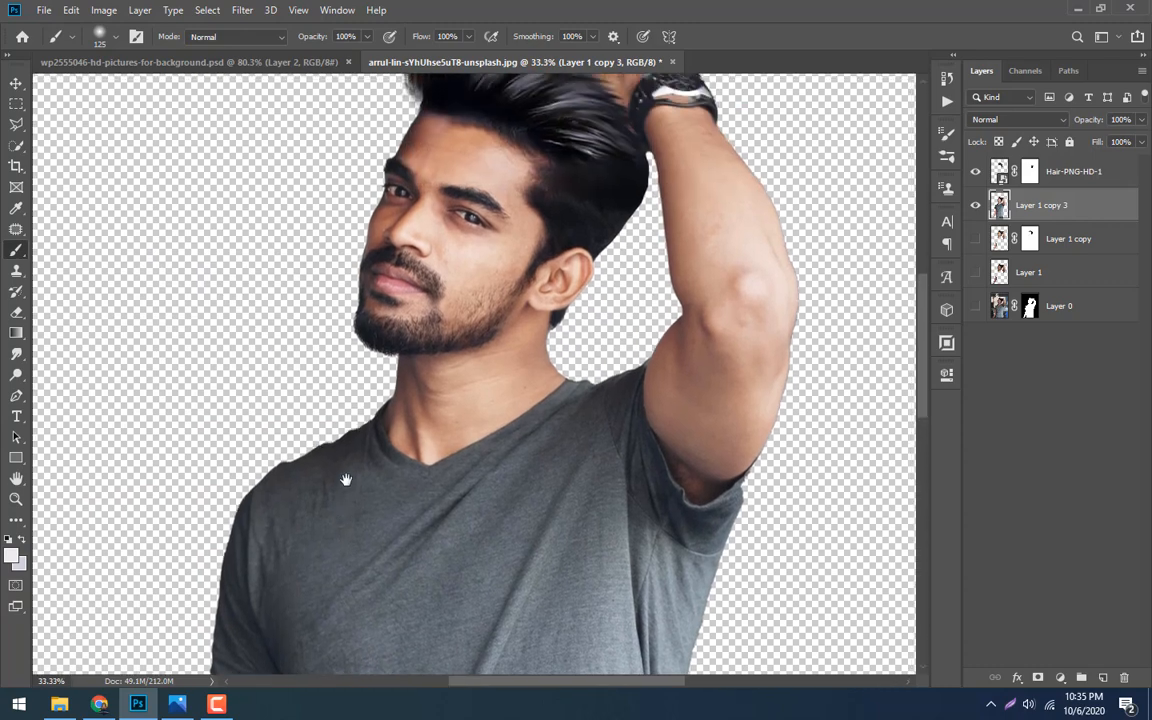
pyautogui.scroll(3, 575, 177)
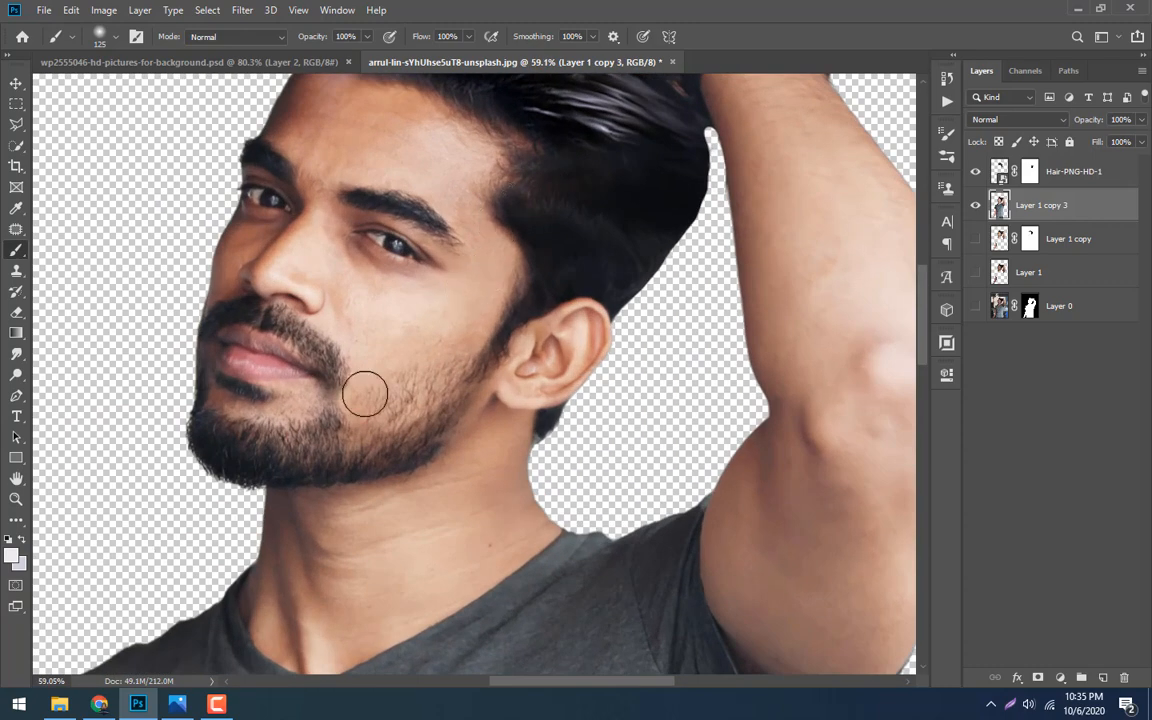
# Switch to the Mixer Brush and open its paint colour picker, dismissing it without choosing a colour
pyautogui.rightClick(10, 255)
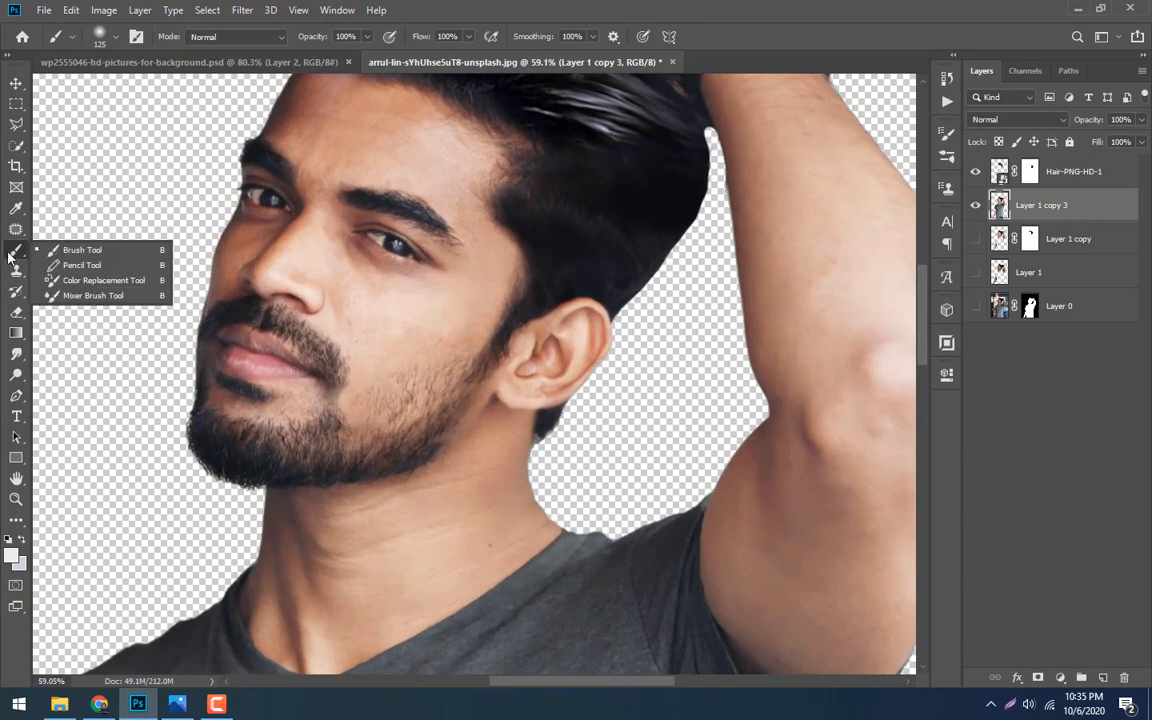
pyautogui.click(95, 295)
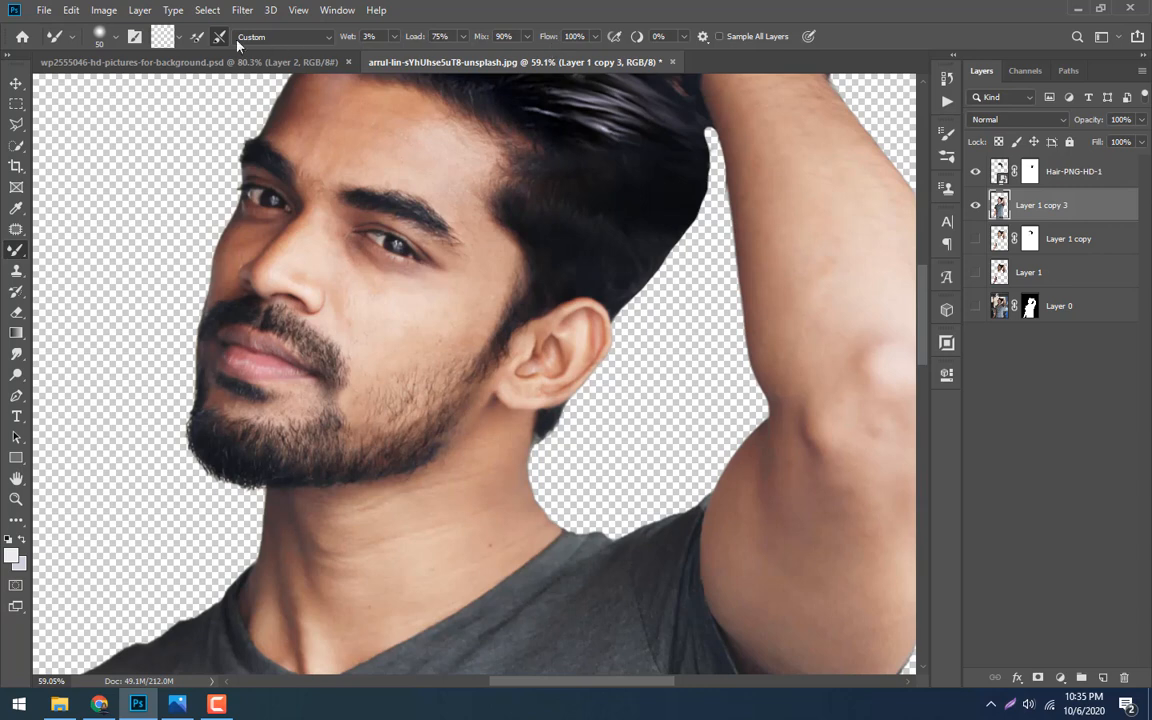
pyautogui.click(162, 37)
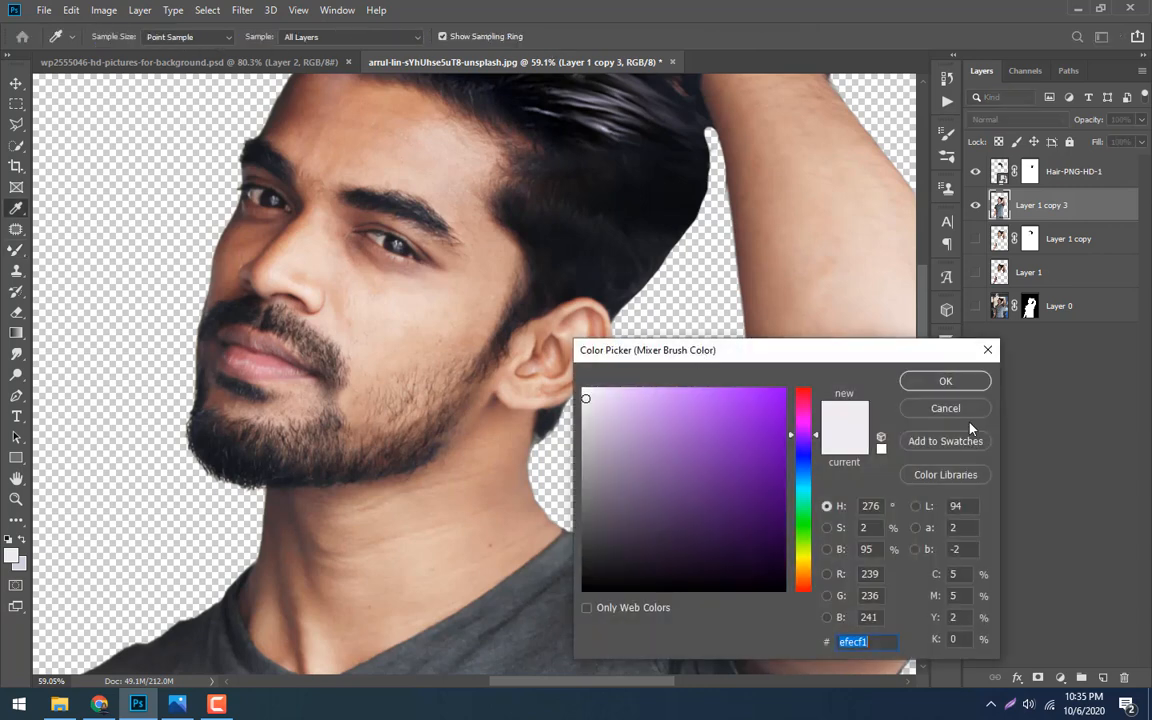
pyautogui.click(945, 408)
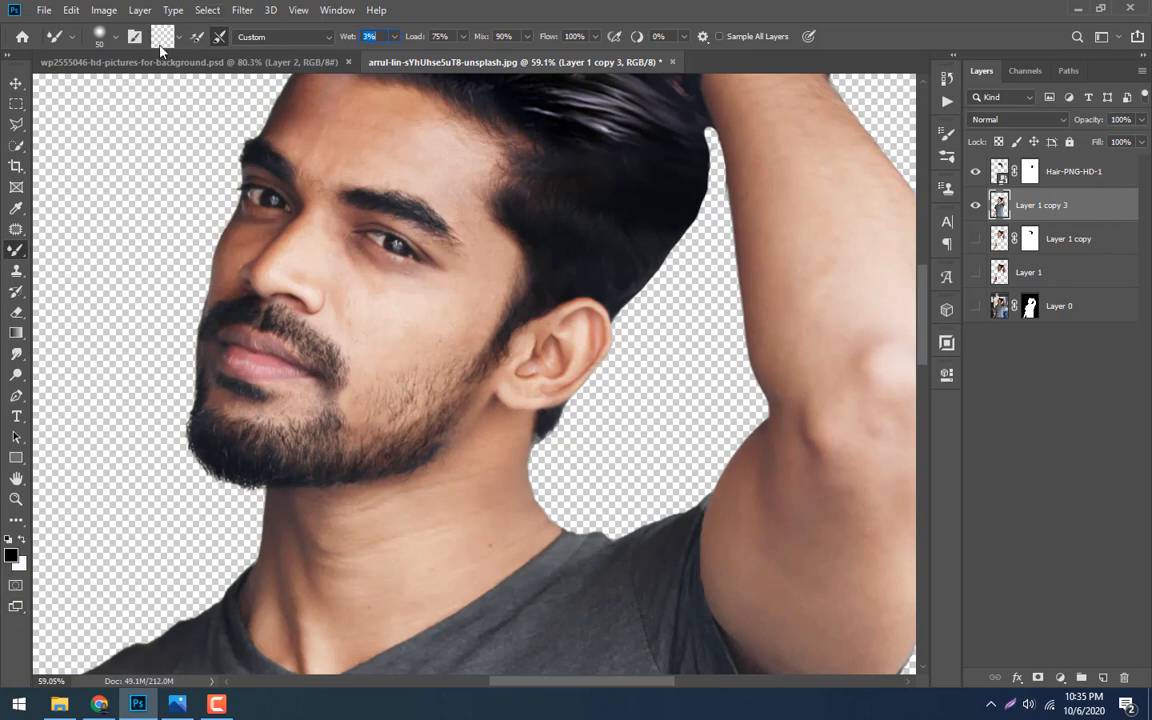
# Try a forehead stroke with the Mixer Brush set to load after each stroke, undo it, and restore cleaning after each stroke
pyautogui.click(197, 38)
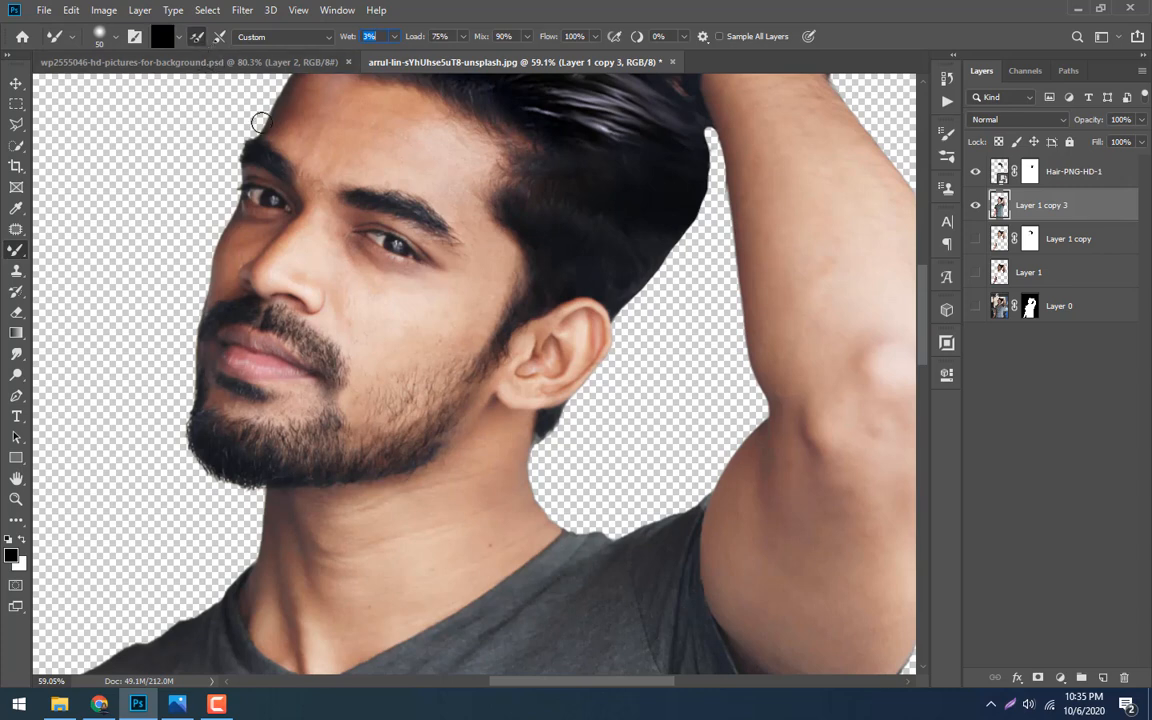
pyautogui.moveTo(415, 142); pyautogui.dragTo(487, 182)
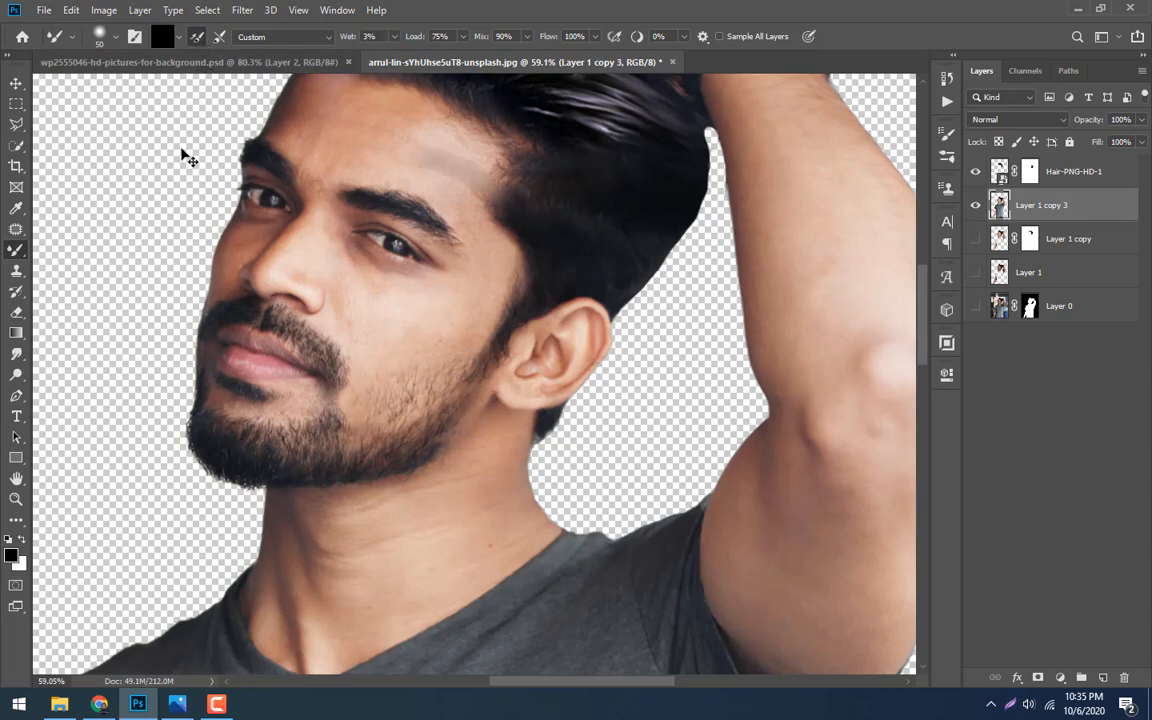
pyautogui.hotkey('ctrl', 'z')
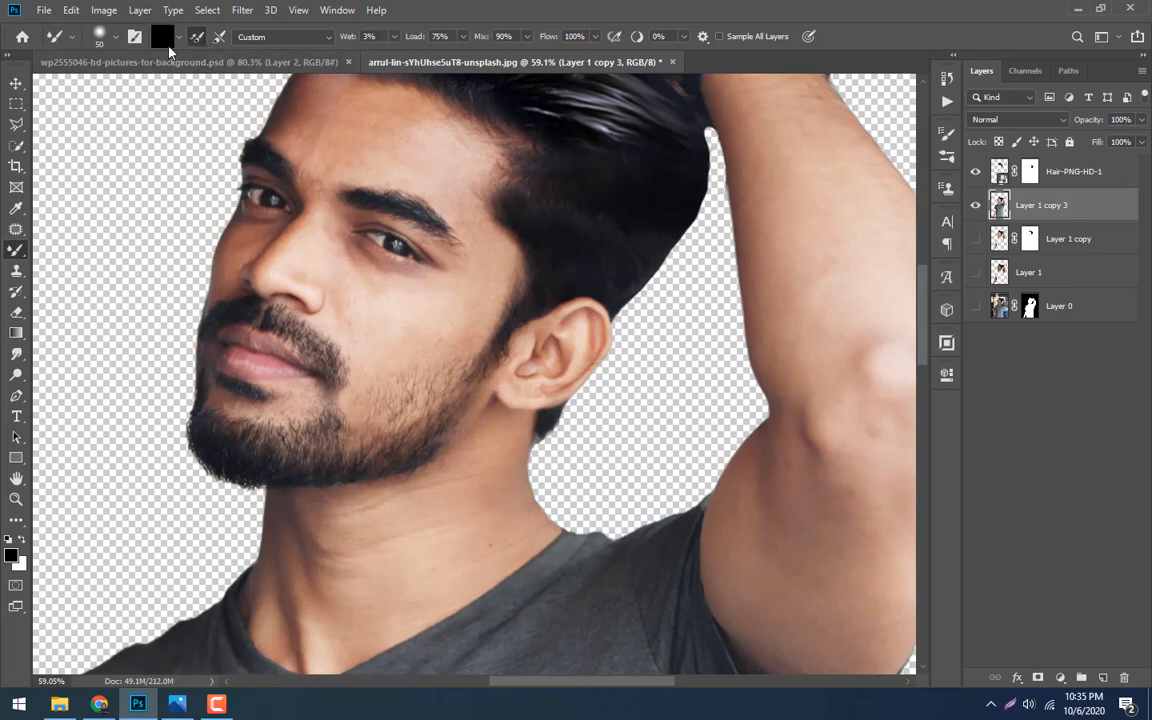
pyautogui.click(222, 37)
# Smooth the skin across the middle of the forehead using the clean Mixer Brush at size 125
pyautogui.click(293, 40)
pyautogui.click(290, 44)
pyautogui.scroll(5, 390, 222)
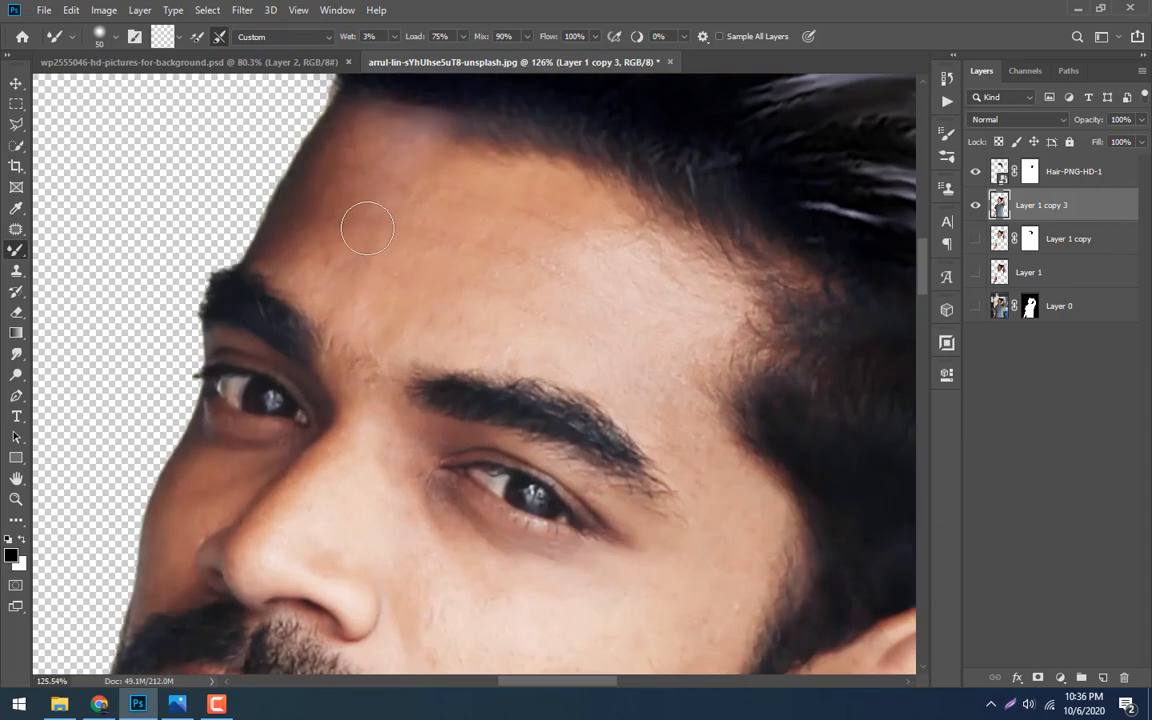
pyautogui.press(']')
pyautogui.press(']')
pyautogui.press(']')
pyautogui.press(']')
pyautogui.press(']')
pyautogui.press(']')
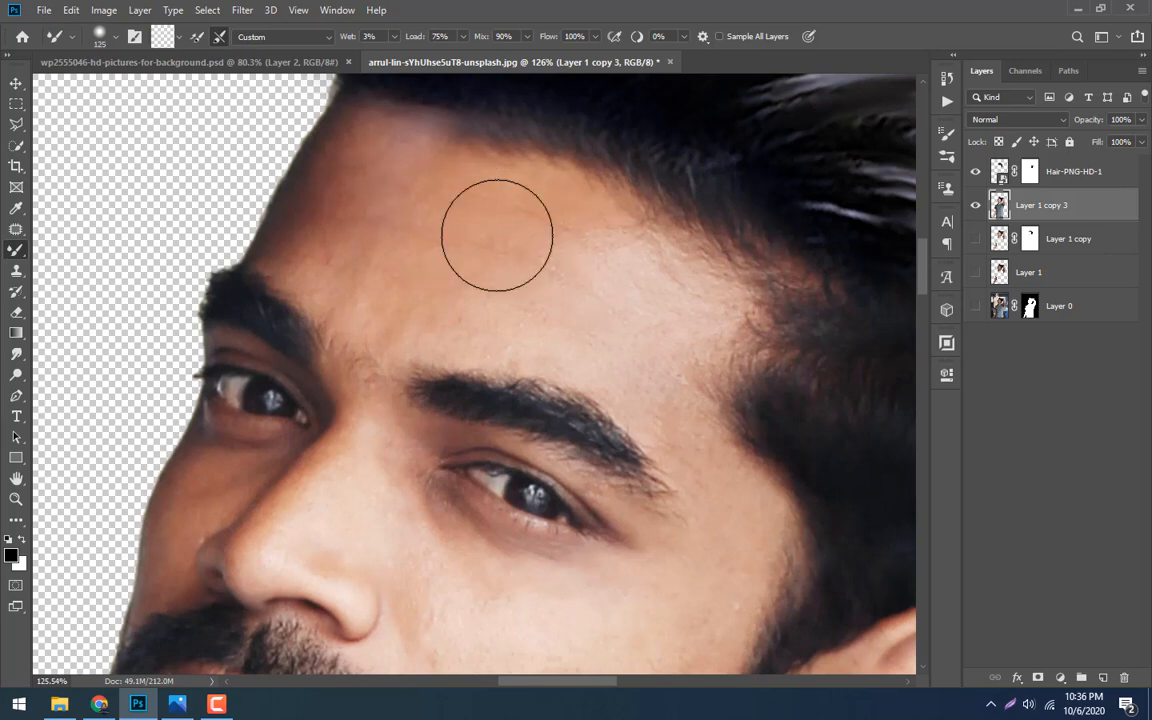
pyautogui.moveTo(497, 235)
pyautogui.mouseDown()
pyautogui.moveTo(406, 252)
pyautogui.moveTo(404, 296)
pyautogui.moveTo(336, 290)
pyautogui.moveTo(288, 206)
pyautogui.moveTo(375, 177)
pyautogui.moveTo(414, 237)
pyautogui.moveTo(376, 224)
pyautogui.mouseUp()
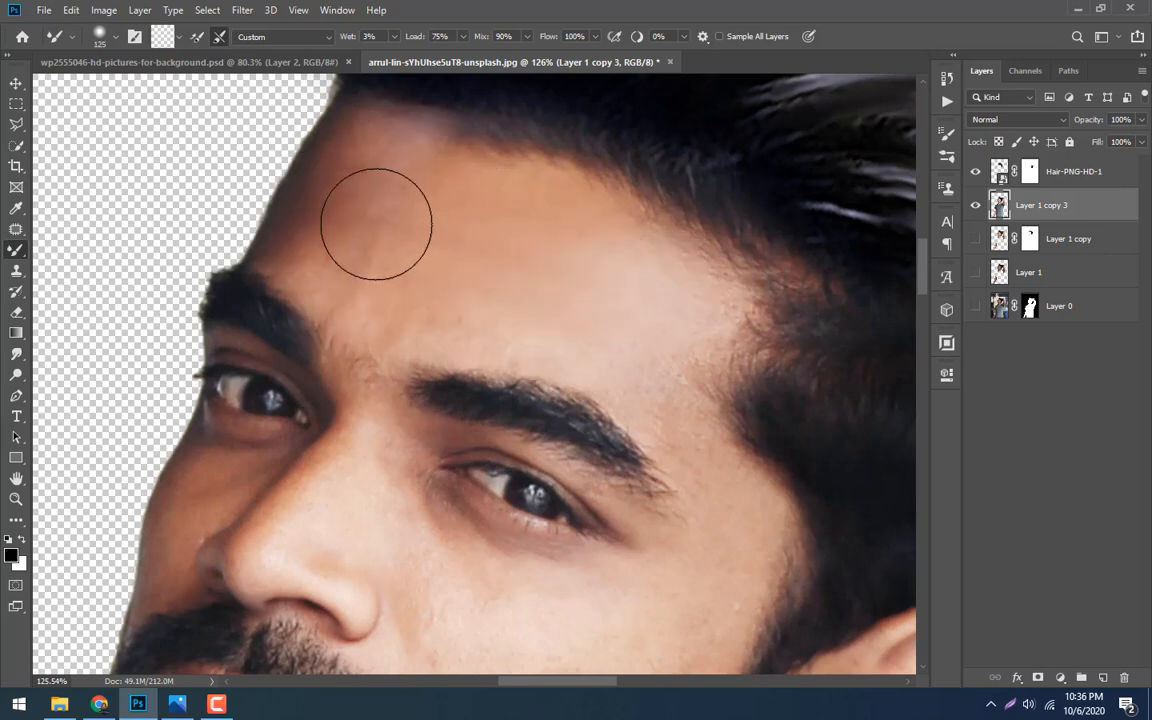
# Reduce the Mixer Brush to size 50 and smooth the forehead from the temple hairline across to its far edge
pyautogui.press('[')
pyautogui.press('[')
pyautogui.press('[')
pyautogui.press('[')
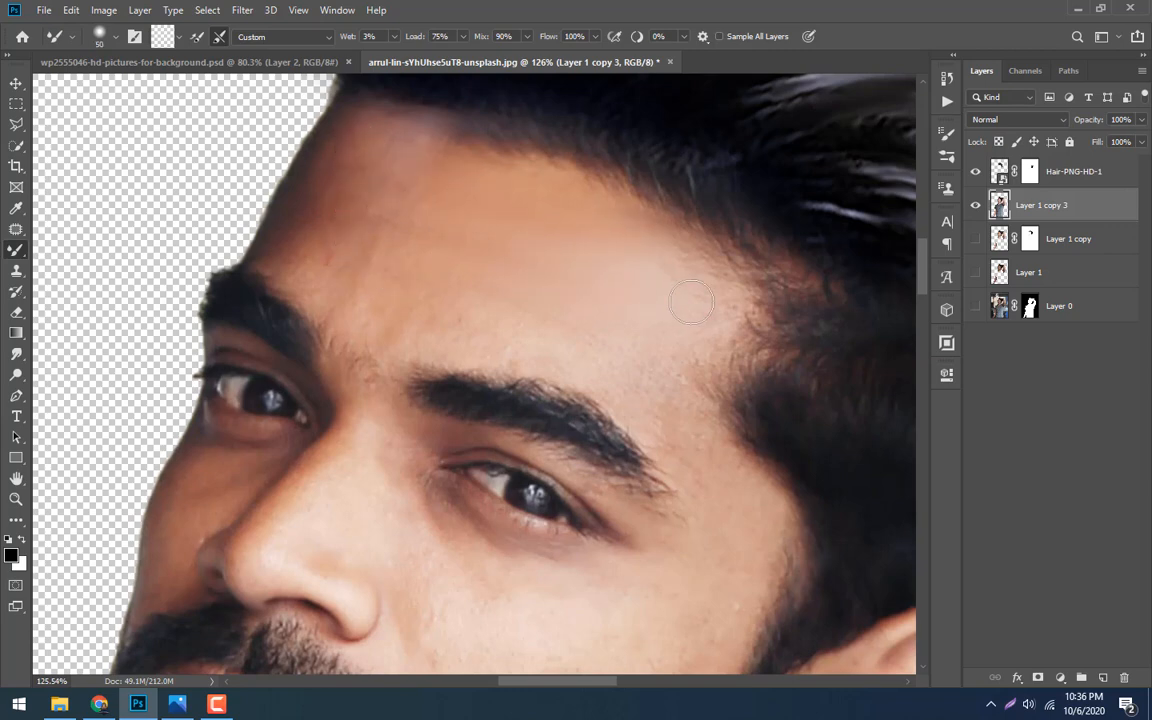
pyautogui.moveTo(647, 283)
pyautogui.mouseDown()
pyautogui.moveTo(734, 280)
pyautogui.moveTo(686, 289)
pyautogui.moveTo(706, 310)
pyautogui.moveTo(675, 352)
pyautogui.moveTo(664, 349)
pyautogui.moveTo(680, 346)
pyautogui.moveTo(690, 422)
pyautogui.moveTo(596, 362)
pyautogui.moveTo(658, 399)
pyautogui.moveTo(741, 510)
pyautogui.moveTo(620, 391)
pyautogui.moveTo(731, 482)
pyautogui.moveTo(695, 441)
pyautogui.moveTo(704, 449)
pyautogui.moveTo(767, 538)
pyautogui.moveTo(735, 509)
pyautogui.moveTo(642, 352)
pyautogui.moveTo(625, 362)
pyautogui.moveTo(479, 342)
pyautogui.moveTo(368, 362)
pyautogui.moveTo(537, 330)
pyautogui.moveTo(505, 319)
pyautogui.moveTo(372, 345)
pyautogui.moveTo(447, 353)
pyautogui.moveTo(342, 312)
pyautogui.moveTo(331, 328)
pyautogui.moveTo(363, 336)
pyautogui.moveTo(272, 244)
pyautogui.moveTo(358, 326)
pyautogui.moveTo(275, 258)
pyautogui.moveTo(397, 304)
pyautogui.moveTo(279, 233)
pyautogui.moveTo(473, 296)
pyautogui.moveTo(313, 236)
pyautogui.mouseUp()
pyautogui.moveTo(384, 227)
pyautogui.mouseDown()
pyautogui.moveTo(321, 222)
pyautogui.moveTo(374, 222)
pyautogui.mouseUp()
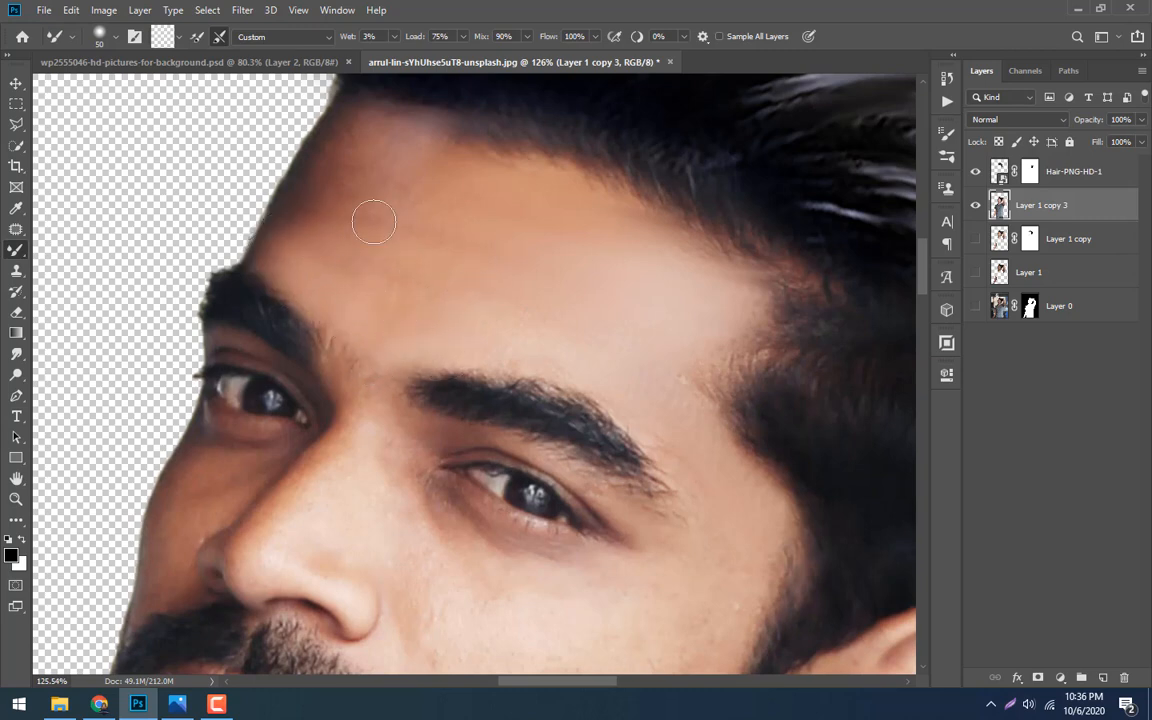
pyautogui.moveTo(306, 194)
pyautogui.mouseDown()
pyautogui.moveTo(502, 194)
pyautogui.moveTo(351, 158)
pyautogui.moveTo(505, 163)
pyautogui.moveTo(386, 135)
pyautogui.moveTo(347, 267)
pyautogui.mouseUp()
# Smooth the skin around the near eye, towards the temple and along the side of the nose
pyautogui.scroll(-3, 346, 267)
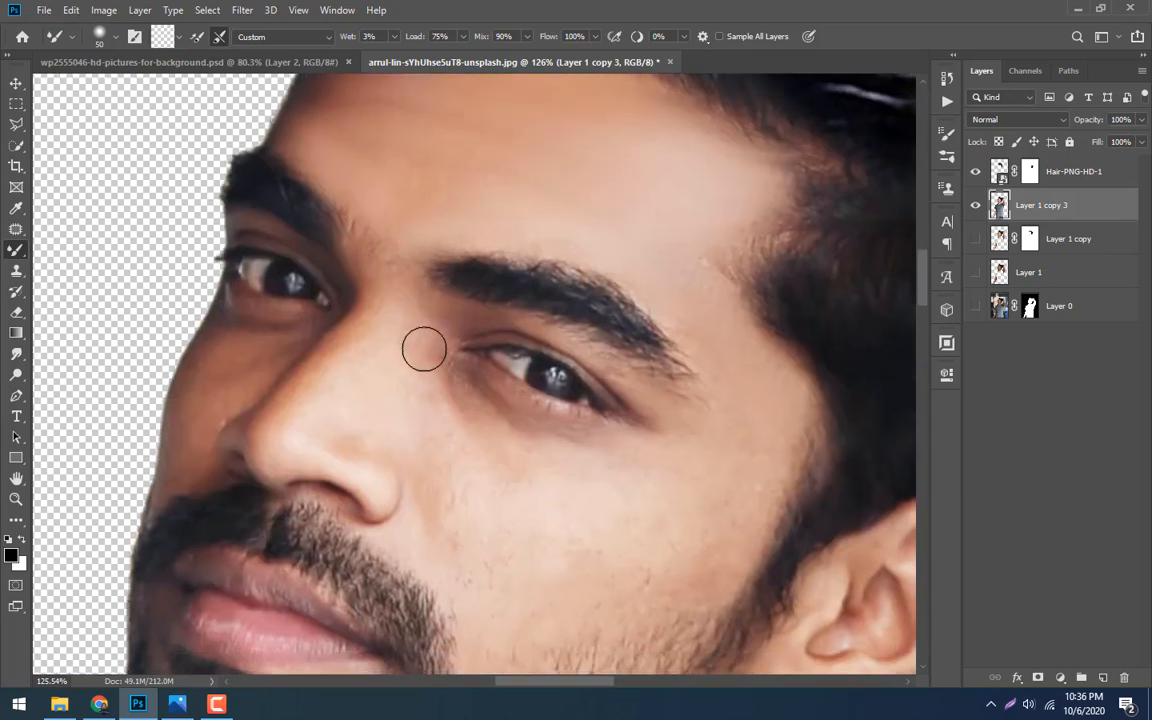
pyautogui.moveTo(429, 323)
pyautogui.mouseDown()
pyautogui.moveTo(502, 436)
pyautogui.moveTo(664, 472)
pyautogui.moveTo(689, 455)
pyautogui.moveTo(495, 423)
pyautogui.moveTo(440, 367)
pyautogui.moveTo(476, 403)
pyautogui.mouseUp()
pyautogui.moveTo(661, 440); pyautogui.dragTo(794, 393)
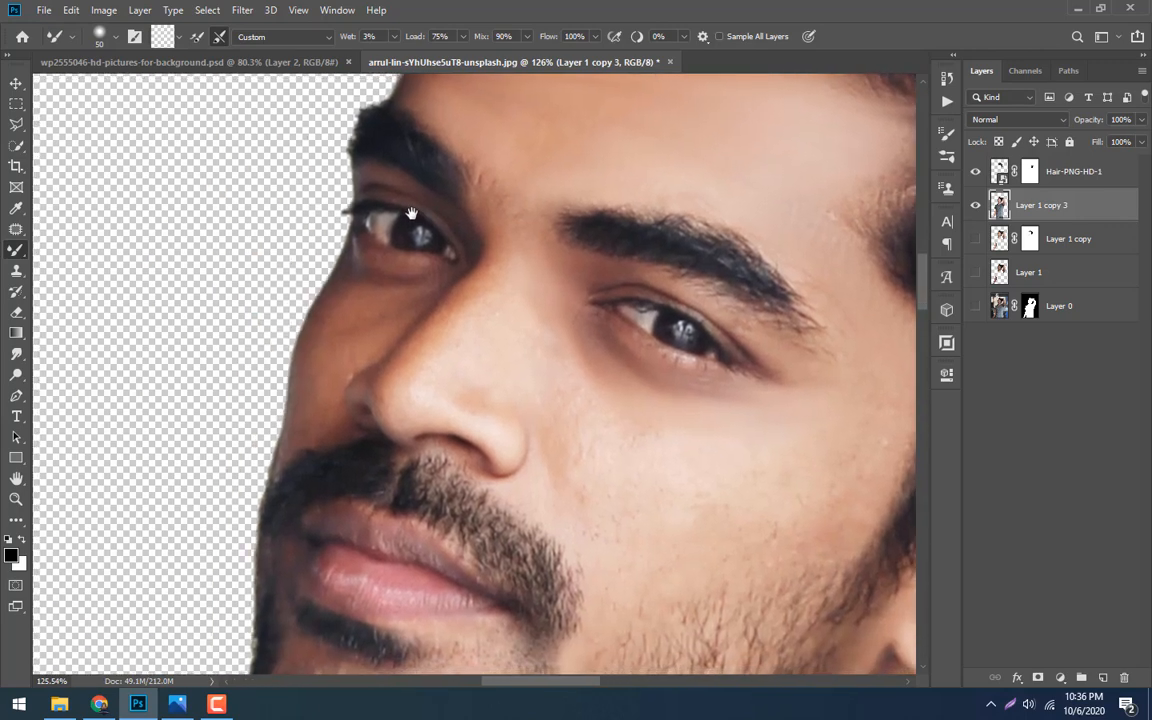
pyautogui.moveTo(502, 257)
pyautogui.mouseDown()
pyautogui.moveTo(459, 299)
pyautogui.moveTo(401, 409)
pyautogui.moveTo(511, 281)
pyautogui.moveTo(455, 339)
pyautogui.moveTo(441, 393)
pyautogui.moveTo(419, 398)
pyautogui.moveTo(472, 389)
pyautogui.moveTo(553, 443)
pyautogui.moveTo(547, 473)
pyautogui.moveTo(530, 265)
pyautogui.moveTo(540, 347)
pyautogui.moveTo(632, 464)
pyautogui.moveTo(511, 345)
pyautogui.moveTo(501, 300)
pyautogui.moveTo(533, 409)
pyautogui.moveTo(580, 476)
pyautogui.mouseUp()
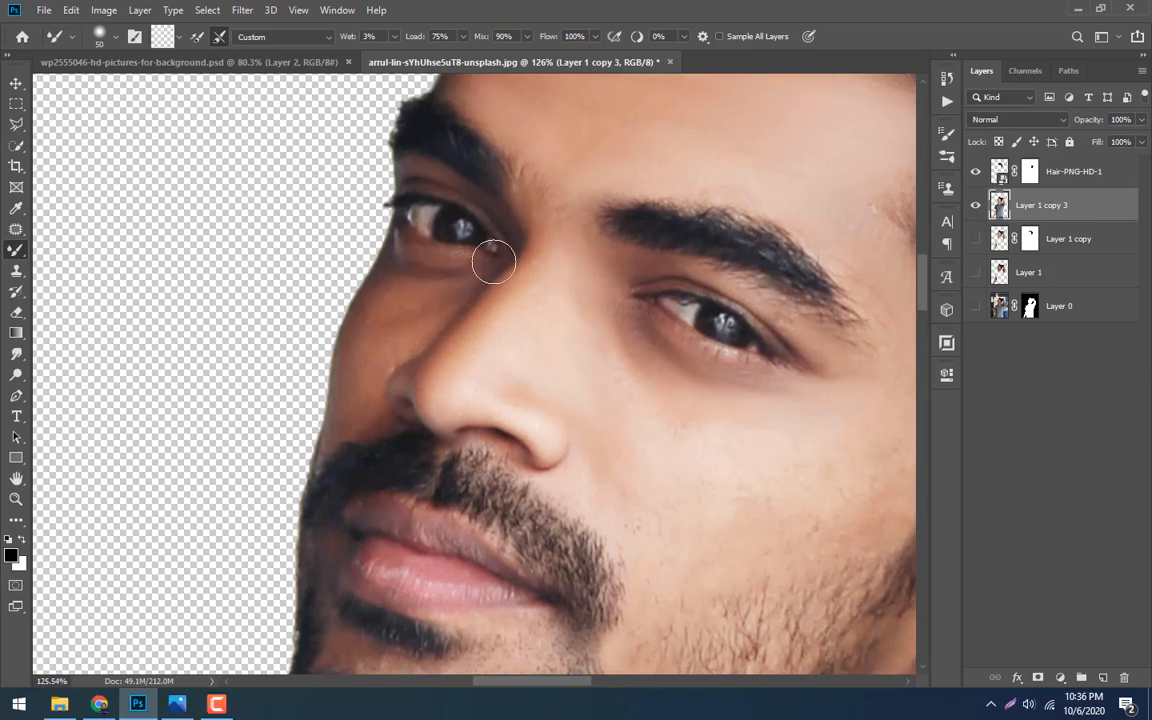
# Smooth the shaded skin under the far eye and beside the nose, undoing and repainting the stroke that smears past the face edge
pyautogui.moveTo(490, 264); pyautogui.dragTo(391, 276)
pyautogui.moveTo(437, 309); pyautogui.dragTo(347, 321)
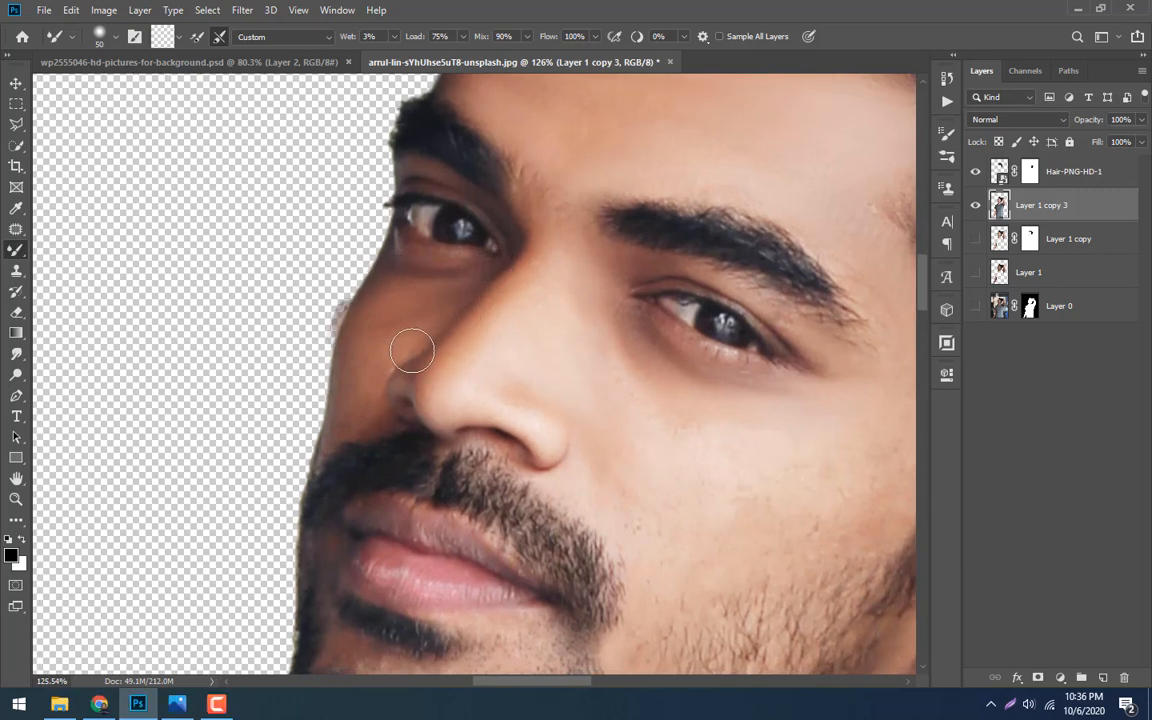
pyautogui.hotkey('ctrl', 'z')
pyautogui.moveTo(465, 293)
pyautogui.mouseDown()
pyautogui.moveTo(372, 311)
pyautogui.moveTo(456, 307)
pyautogui.moveTo(361, 352)
pyautogui.mouseUp()
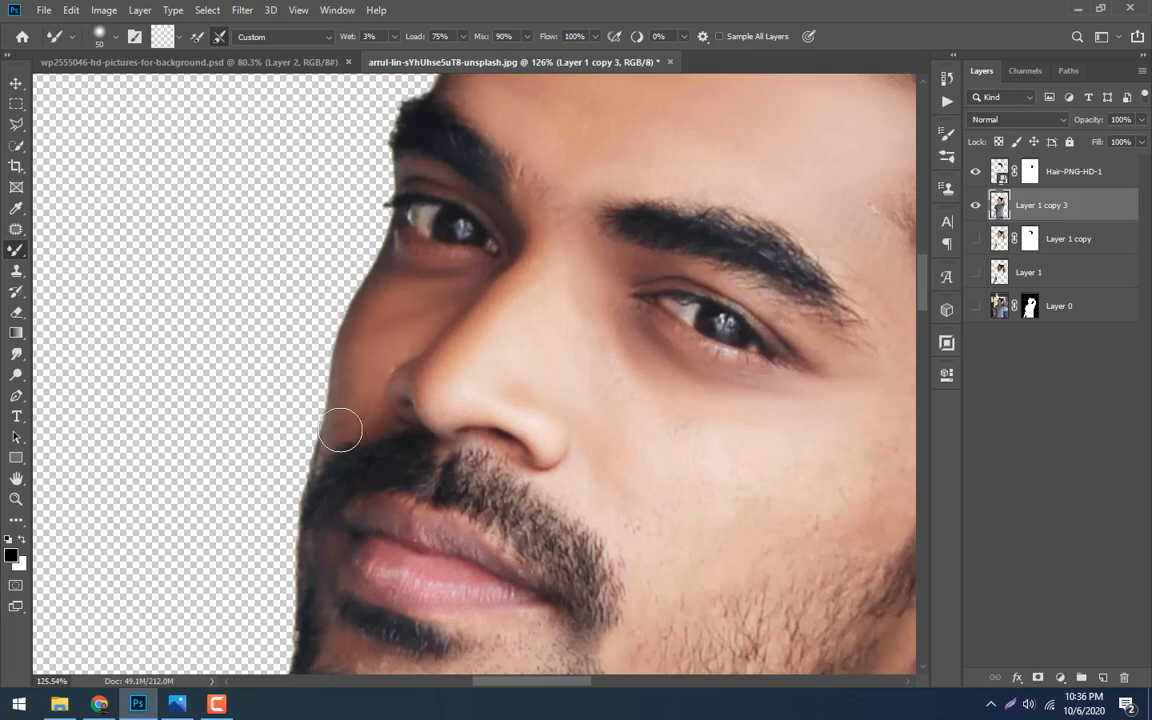
# Smooth the near cheek between the eye, the sideburn and the upper edge of the beard
pyautogui.moveTo(618, 427); pyautogui.dragTo(478, 299)
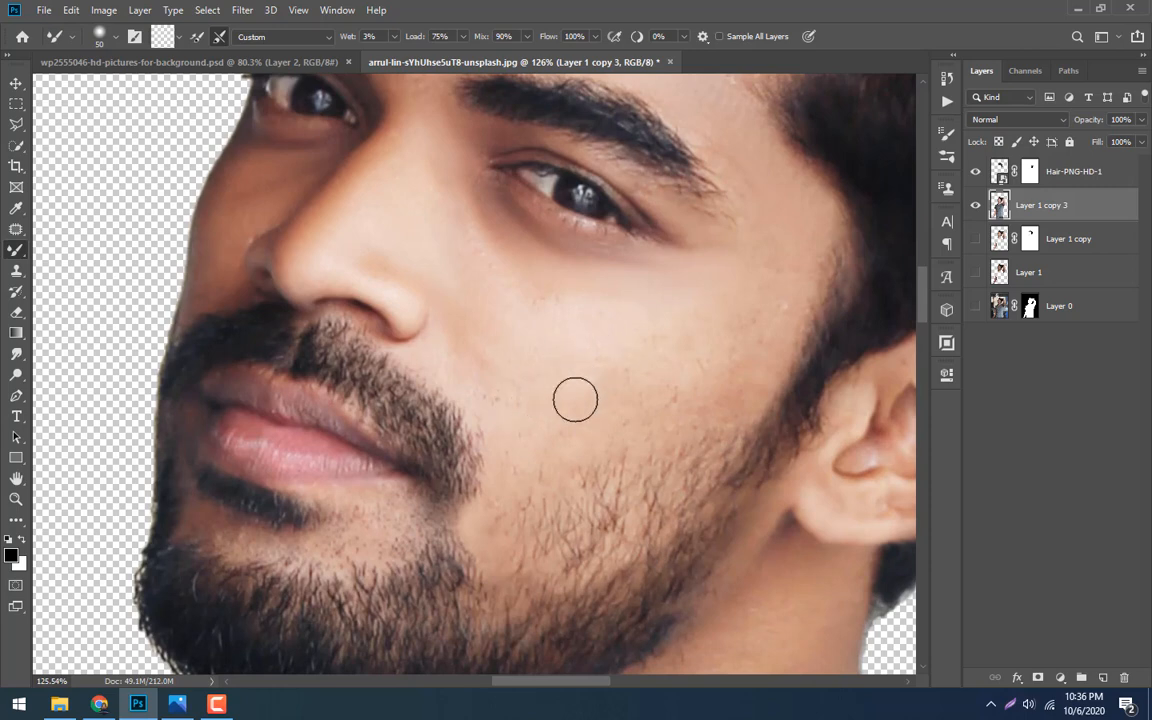
pyautogui.moveTo(762, 404); pyautogui.dragTo(702, 418)
pyautogui.moveTo(761, 352); pyautogui.dragTo(680, 371)
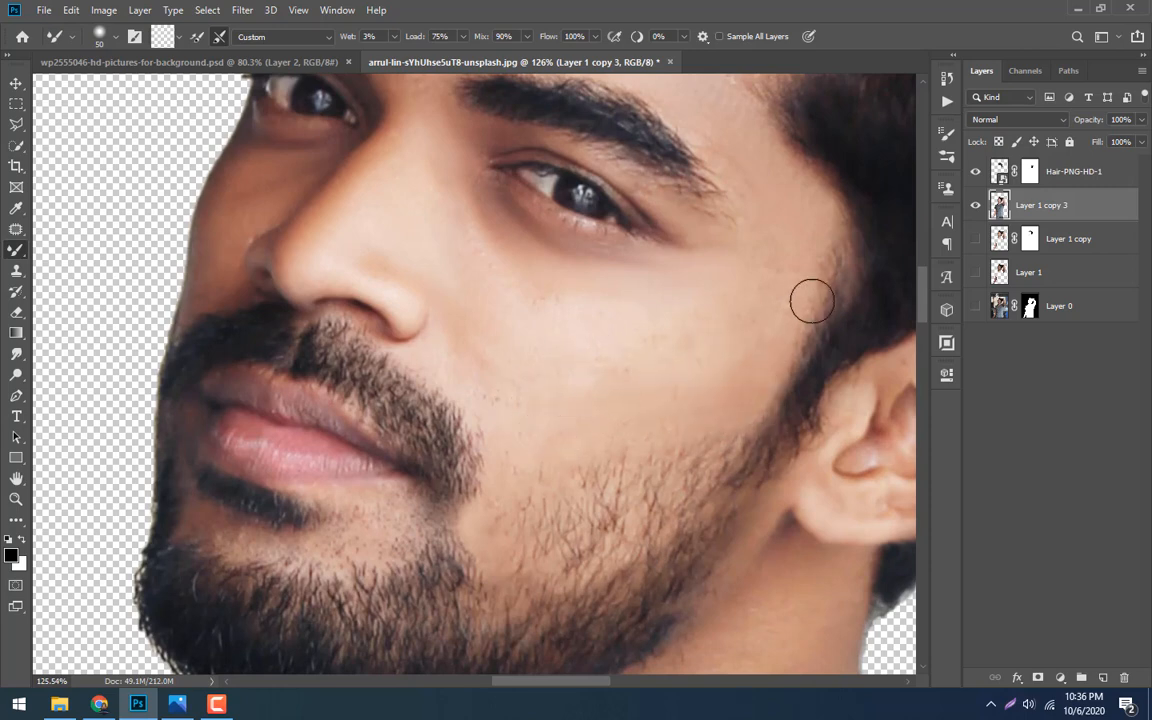
pyautogui.moveTo(812, 301); pyautogui.dragTo(668, 357)
pyautogui.moveTo(766, 317); pyautogui.dragTo(608, 371)
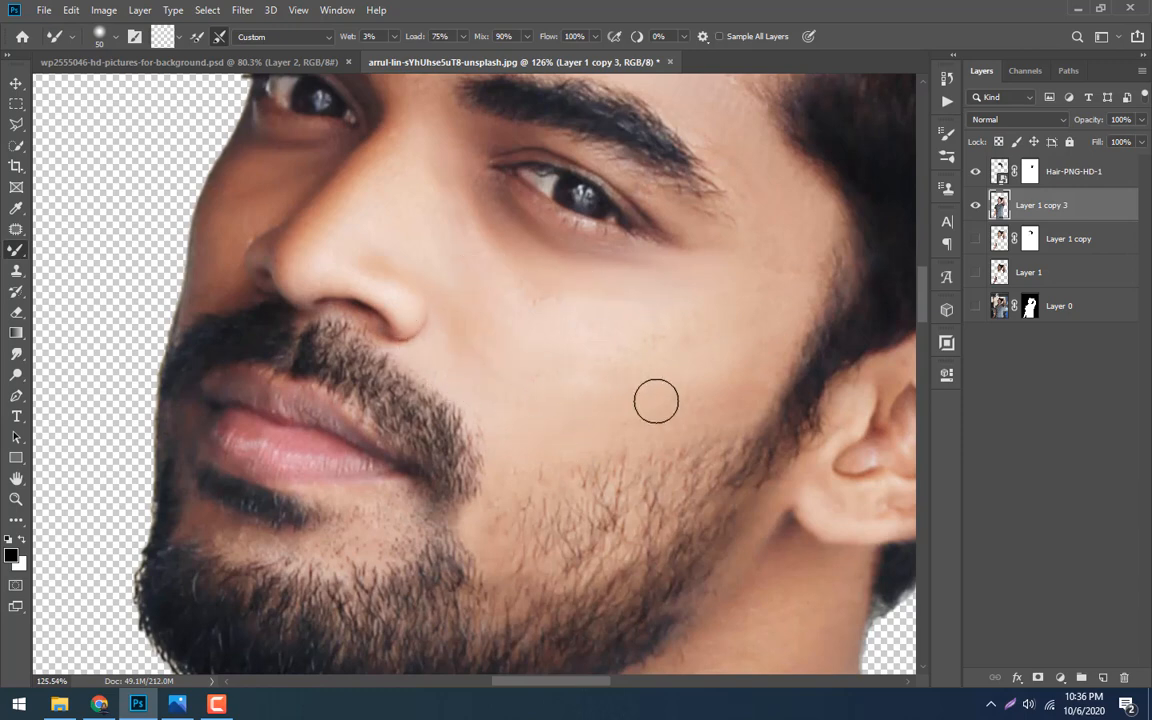
# Enlarge the Mixer Brush to size 90 and smooth the creases and blemishes on the neck down to the collar
pyautogui.scroll(-5, 653, 399)
pyautogui.moveTo(727, 537); pyautogui.dragTo(696, 492)
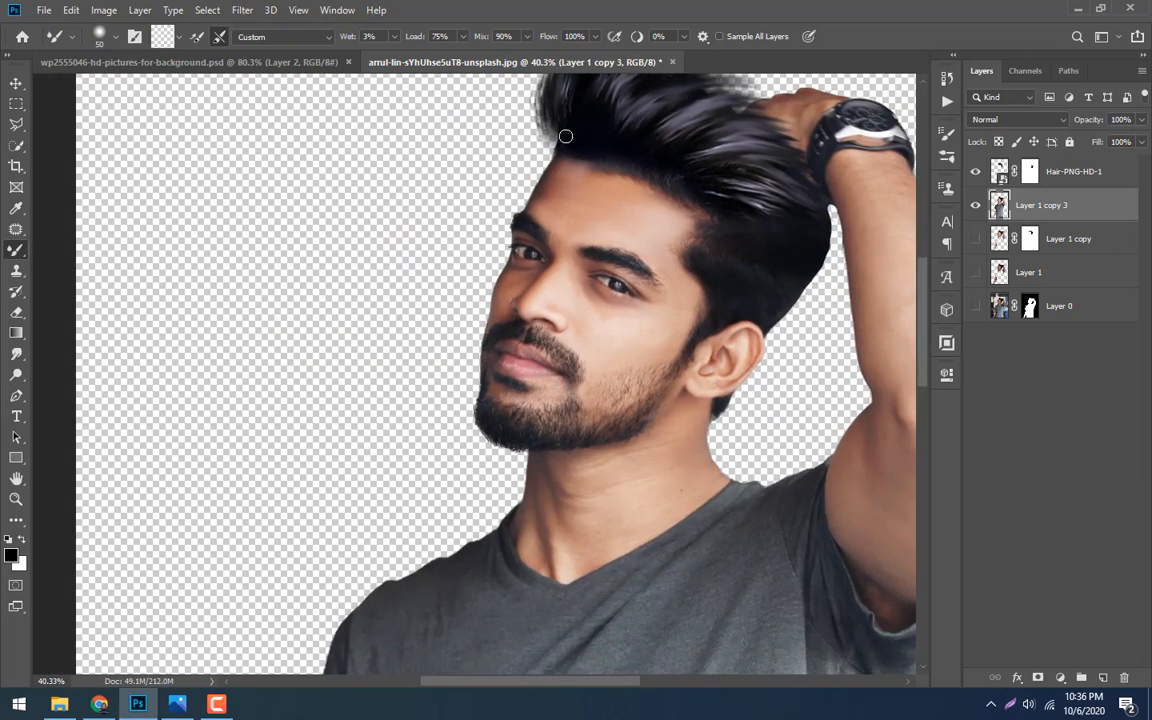
pyautogui.scroll(2, 590, 150)
pyautogui.moveTo(730, 428); pyautogui.dragTo(458, 153)
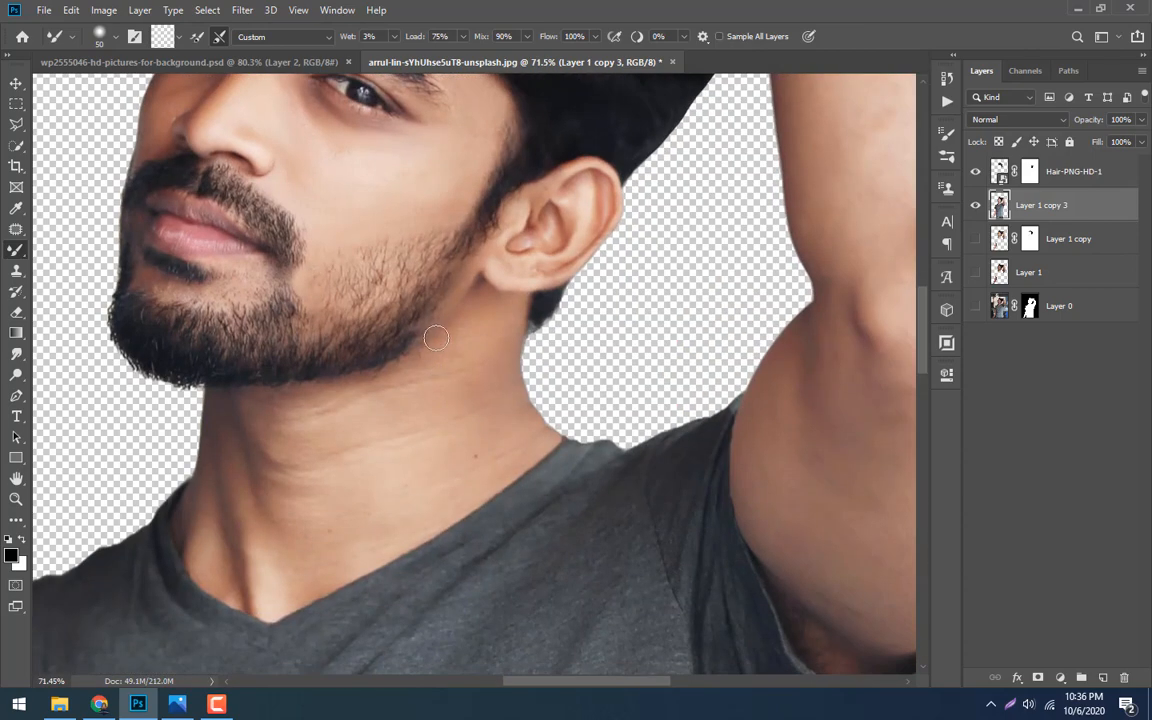
pyautogui.press(']')
pyautogui.press(']')
pyautogui.press(']')
pyautogui.press(']')
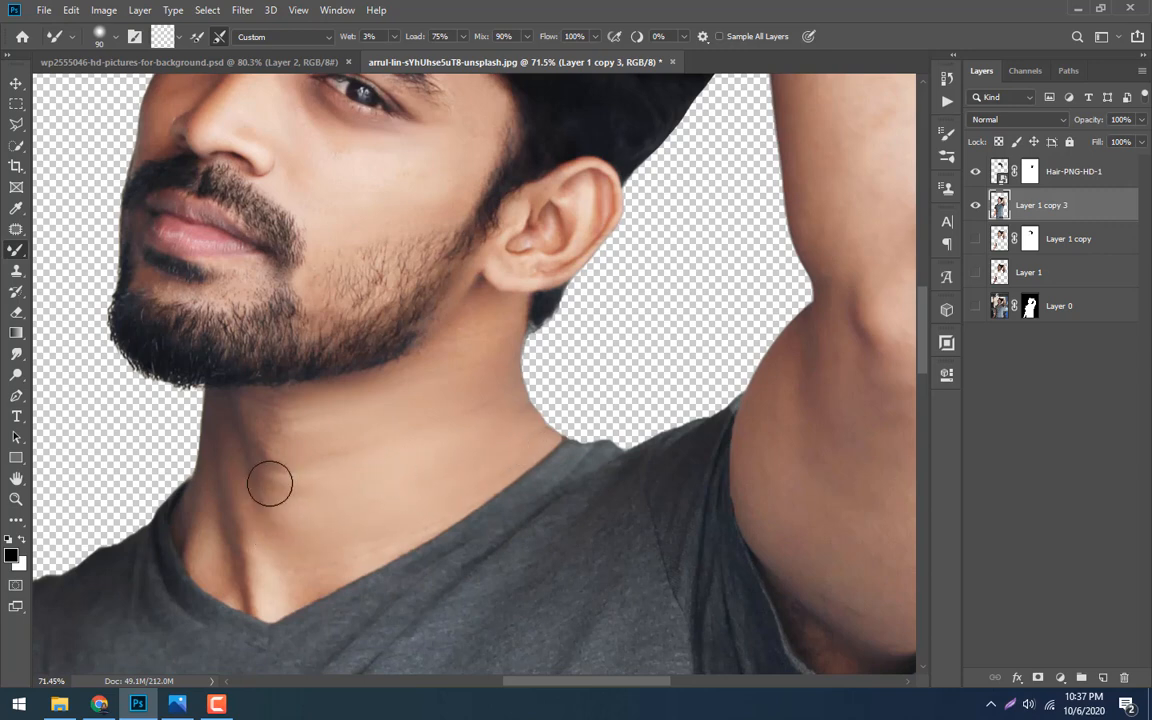
pyautogui.moveTo(331, 508); pyautogui.dragTo(435, 436)
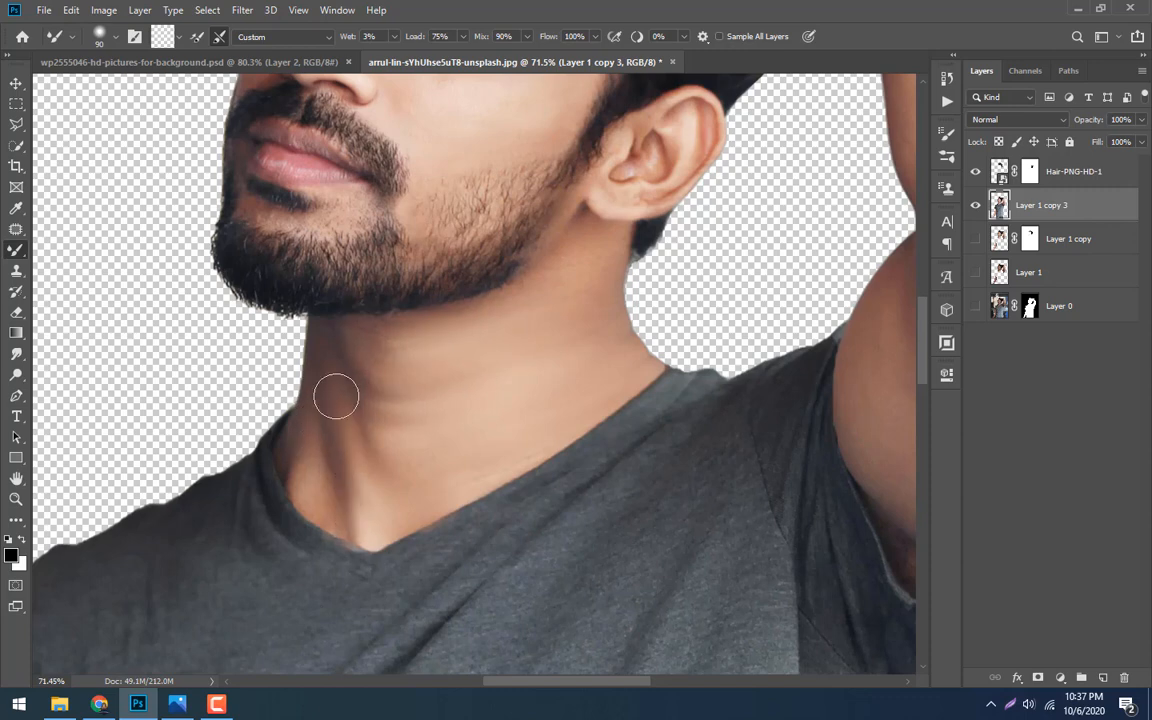
# Smooth the raised arm from the wrist over the elbow to the sleeve with the Mixer Brush at size 100
pyautogui.moveTo(548, 239); pyautogui.dragTo(405, 378)
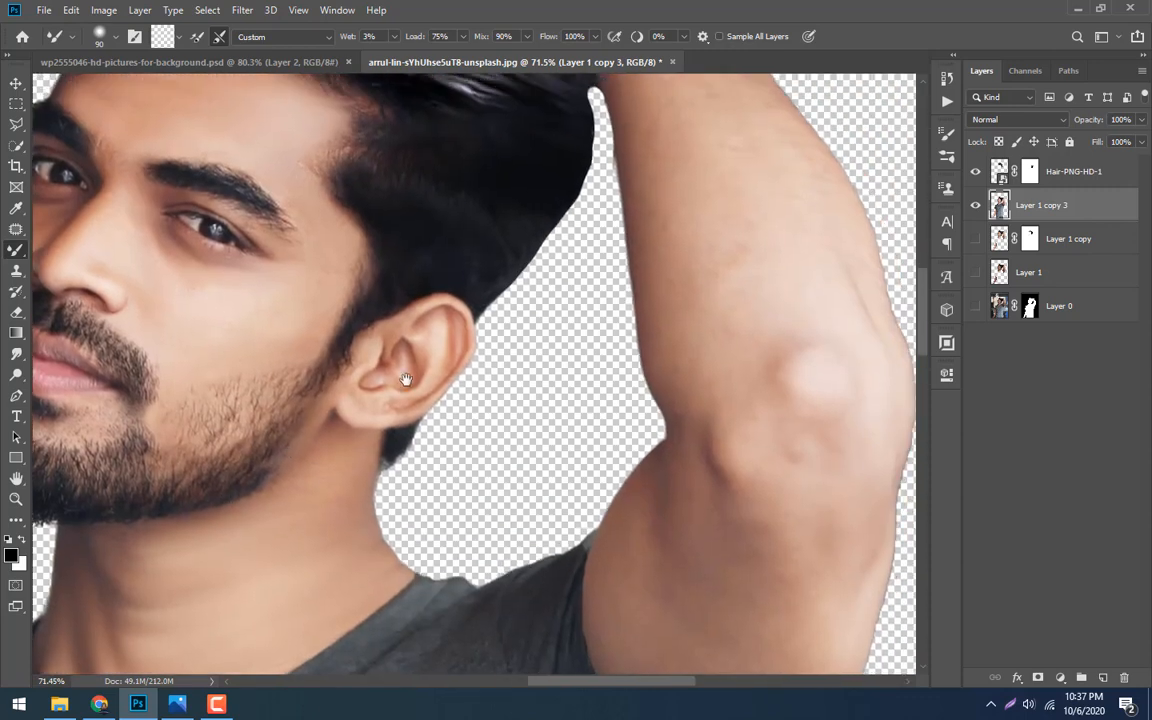
pyautogui.keyDown('alt'); pyautogui.scroll(-4, 686, 300); pyautogui.keyUp('alt')
pyautogui.press(']')
pyautogui.press(']')
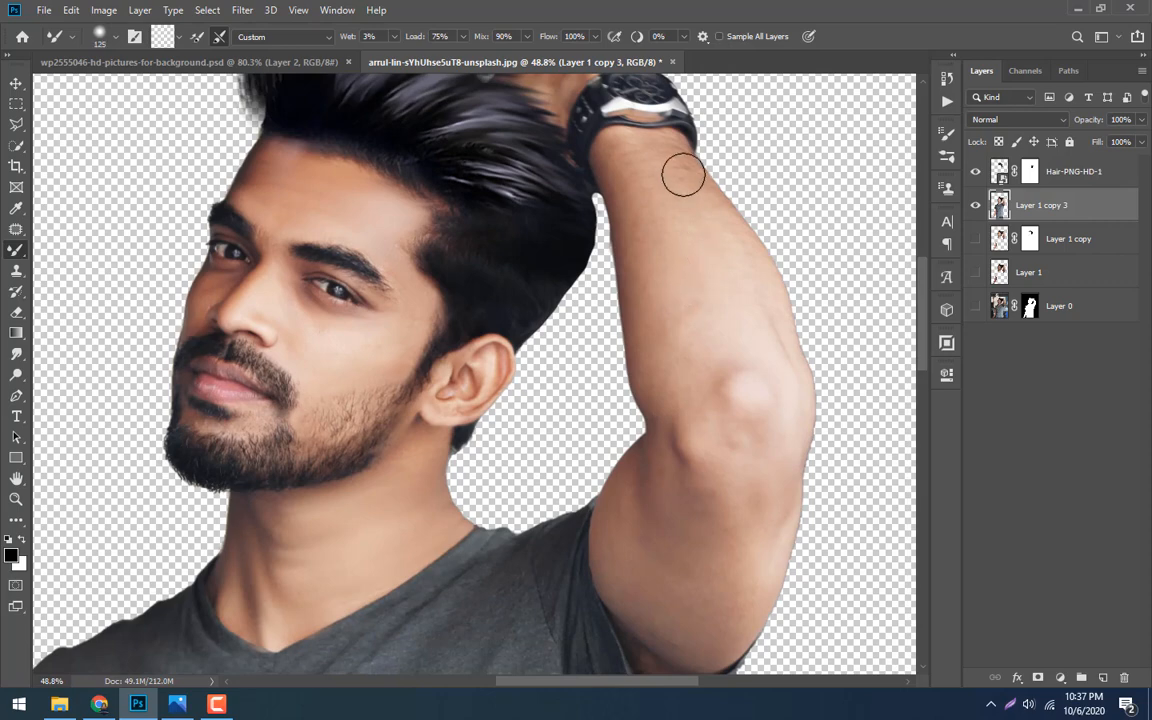
pyautogui.press('[')
pyautogui.scroll(-2, 658, 494)
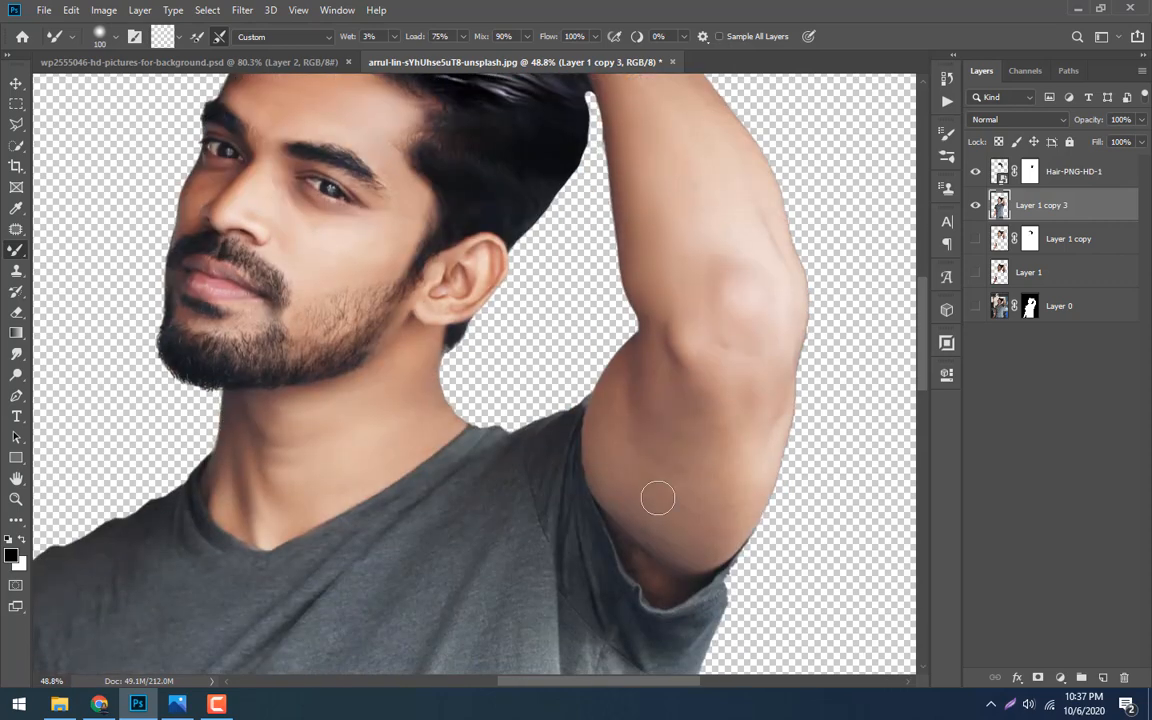
# Smooth the back of the raised hand between the hair and the watch with a smaller Mixer Brush
pyautogui.scroll(6, 779, 290)
pyautogui.hscroll(-1, 838, 458)
pyautogui.keyDown('alt'); pyautogui.scroll(10, 636, 310); pyautogui.keyUp('alt')
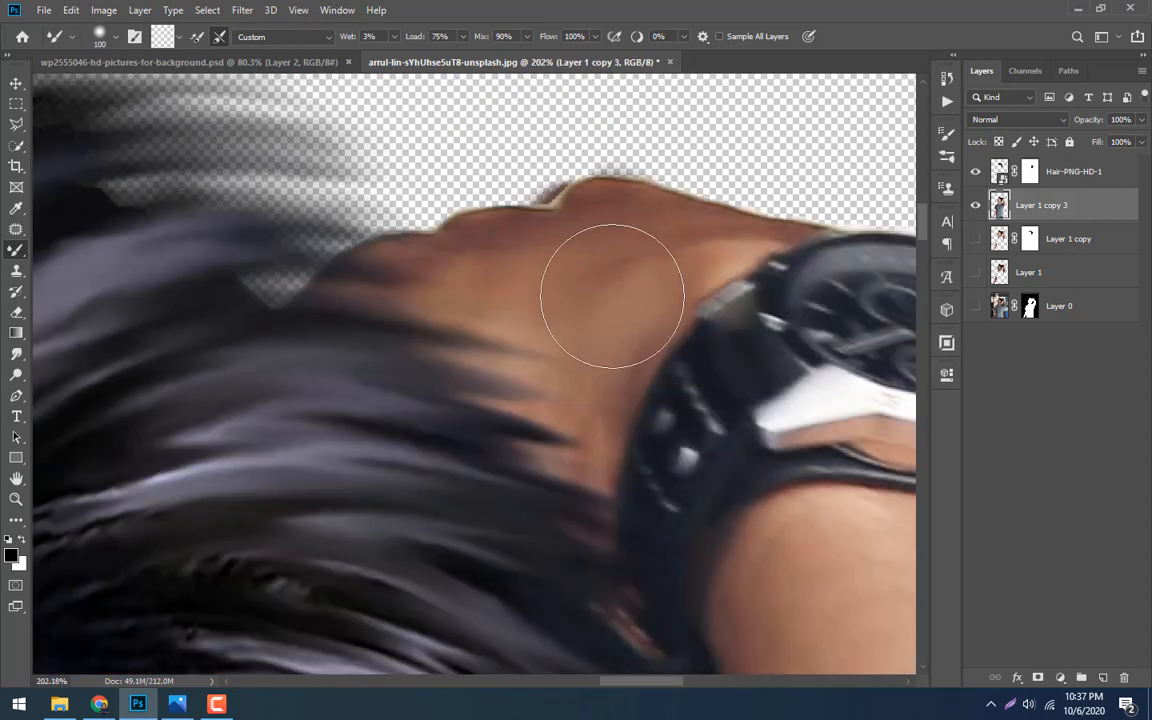
pyautogui.press('[')
pyautogui.press('[')
pyautogui.press('[')
pyautogui.press('[')
pyautogui.press('[')
pyautogui.moveTo(612, 272); pyautogui.dragTo(585, 308)
# Restore the Mixer Brush to size 100 and smooth the skin of the lowered arm below the sleeve
pyautogui.keyDown('alt'); pyautogui.scroll(-10, 432, 285); pyautogui.keyUp('alt')
pyautogui.moveTo(270, 630); pyautogui.dragTo(339, 311)
pyautogui.press(']')
pyautogui.press(']')
pyautogui.press(']')
pyautogui.press(']')
pyautogui.press(']')
pyautogui.moveTo(304, 364); pyautogui.dragTo(296, 399)
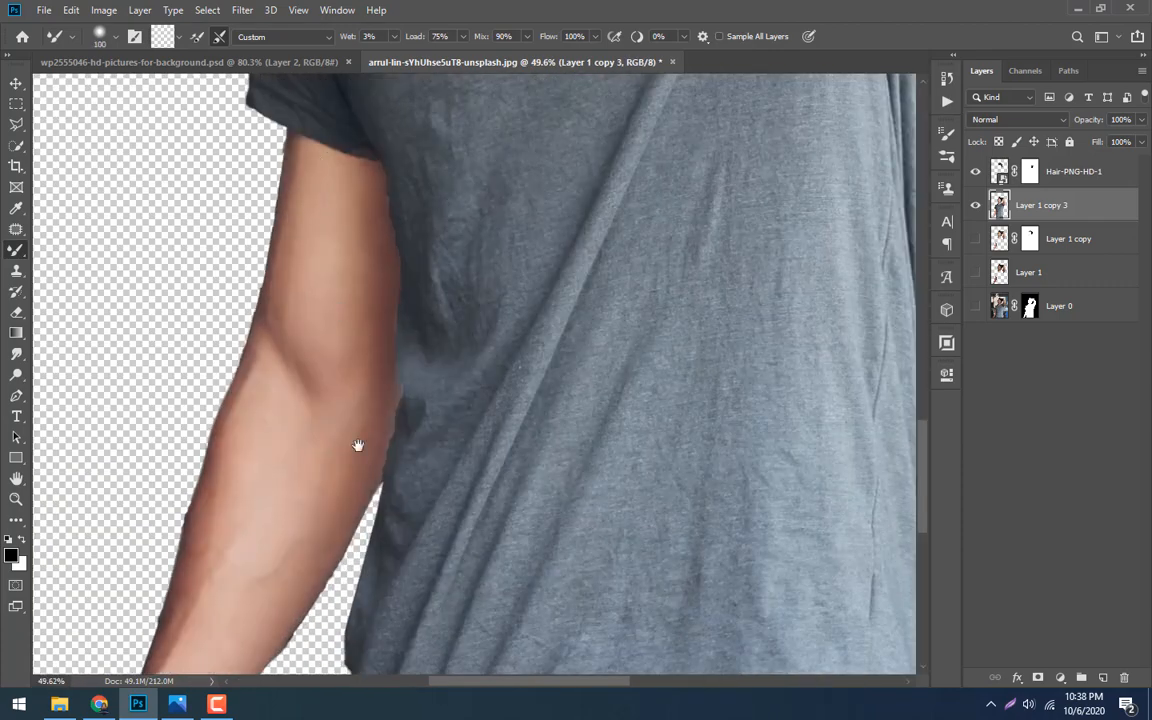
# Fill in the sparse beard on the near cheek with denser neighbouring stubble using the Patch tool, and deselect
pyautogui.keyDown('alt'); pyautogui.scroll(-8, 358, 447); pyautogui.keyUp('alt')
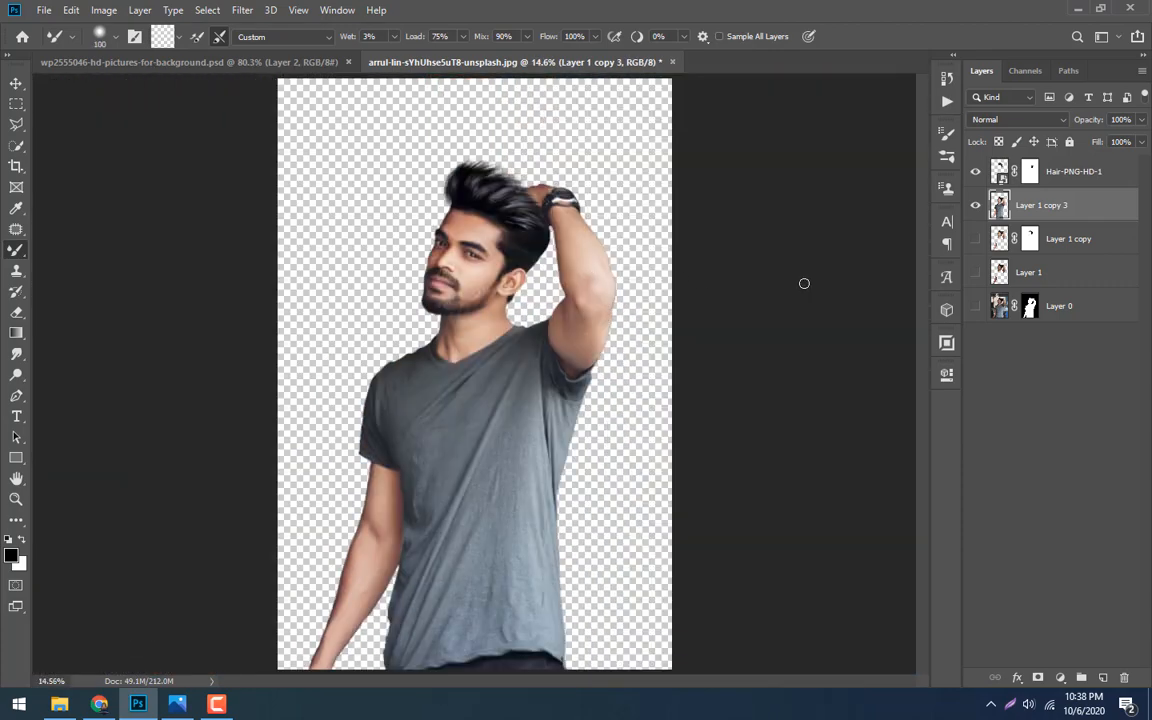
pyautogui.keyDown('alt'); pyautogui.scroll(10, 548, 248); pyautogui.keyUp('alt')
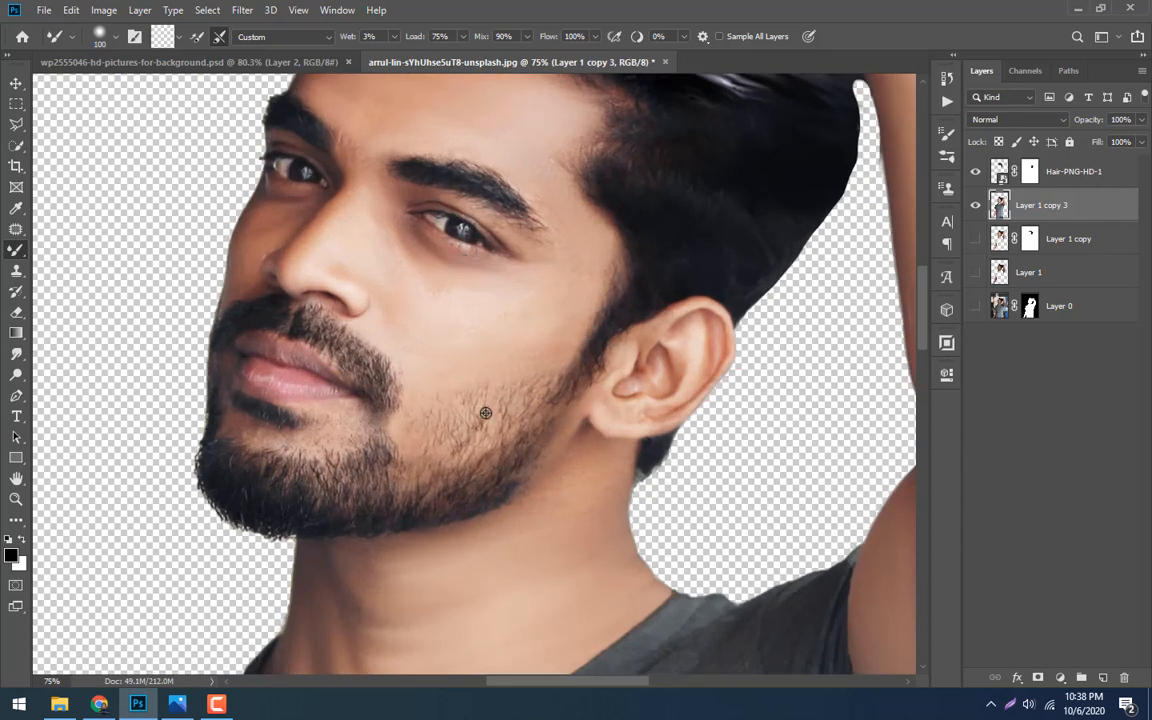
pyautogui.keyDown('alt'); pyautogui.scroll(6, 470, 424); pyautogui.keyUp('alt')
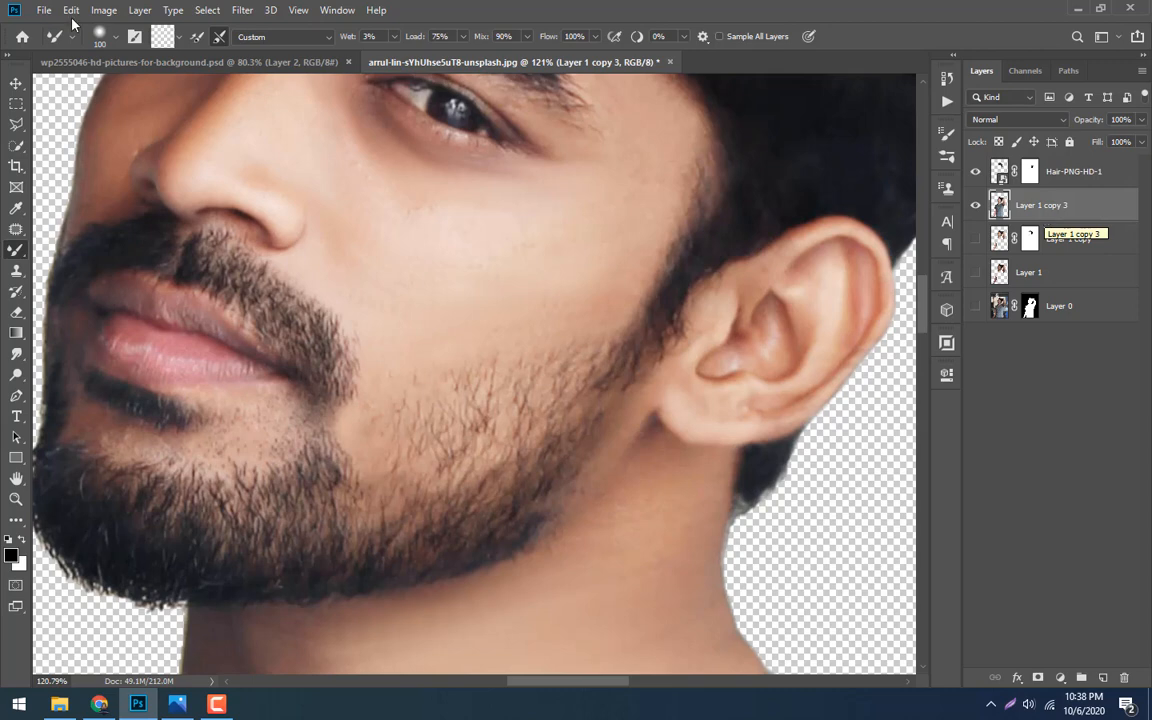
pyautogui.click(12, 234)
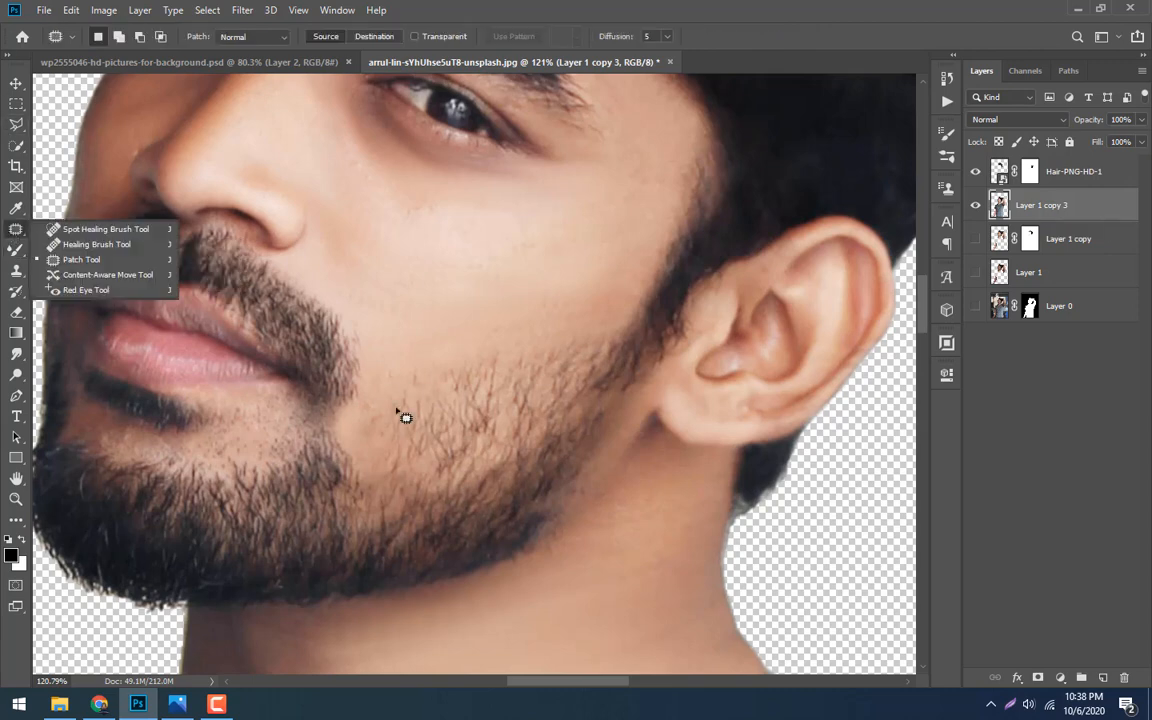
pyautogui.moveTo(478, 357); pyautogui.dragTo(353, 384)
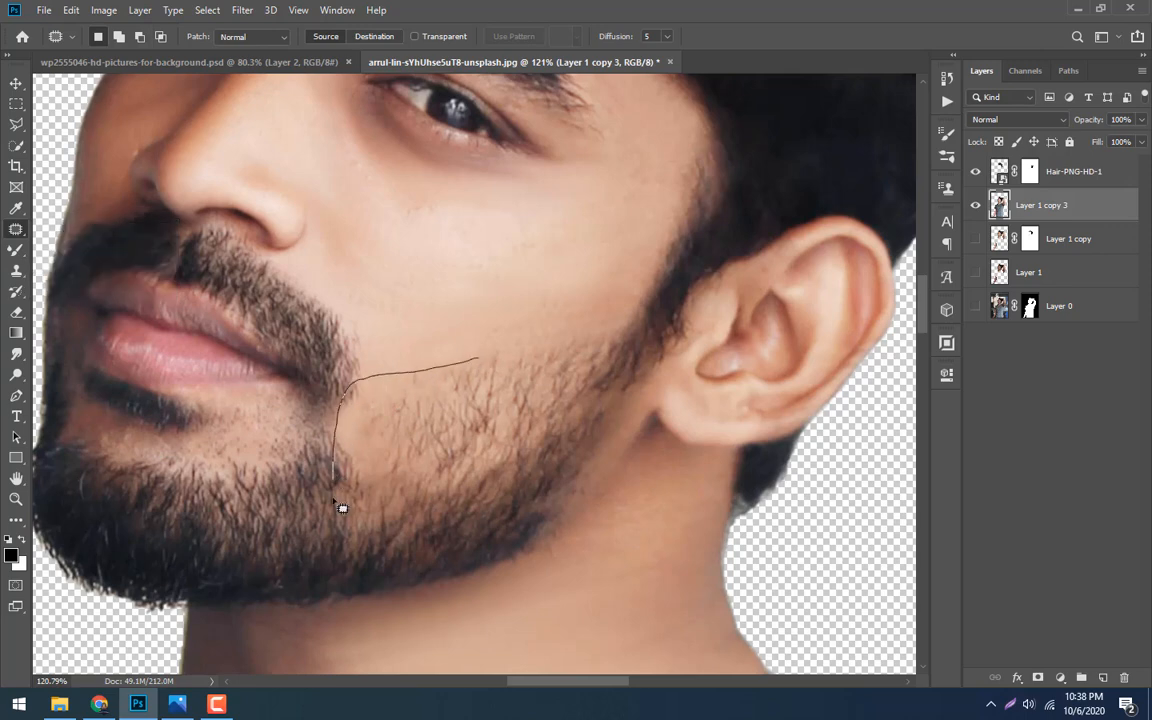
pyautogui.moveTo(391, 527); pyautogui.dragTo(475, 360)
pyautogui.moveTo(441, 452); pyautogui.dragTo(560, 442)
pyautogui.hotkey('ctrl', 'd')
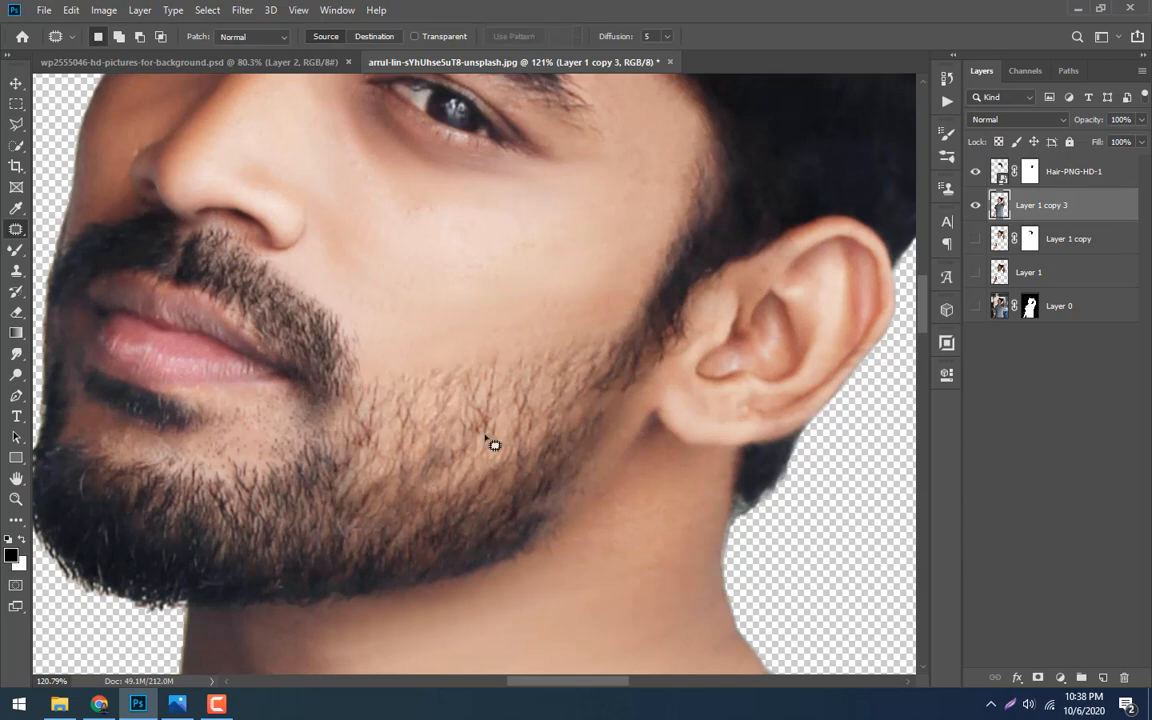
# Patch the sparse stubble beside the corner of the mouth with denser beard from the lower jaw using the Patch tool, and deselect
pyautogui.scroll(-3, 472, 430)
pyautogui.scroll(4, 465, 427)
pyautogui.scroll(-2, 440, 411)
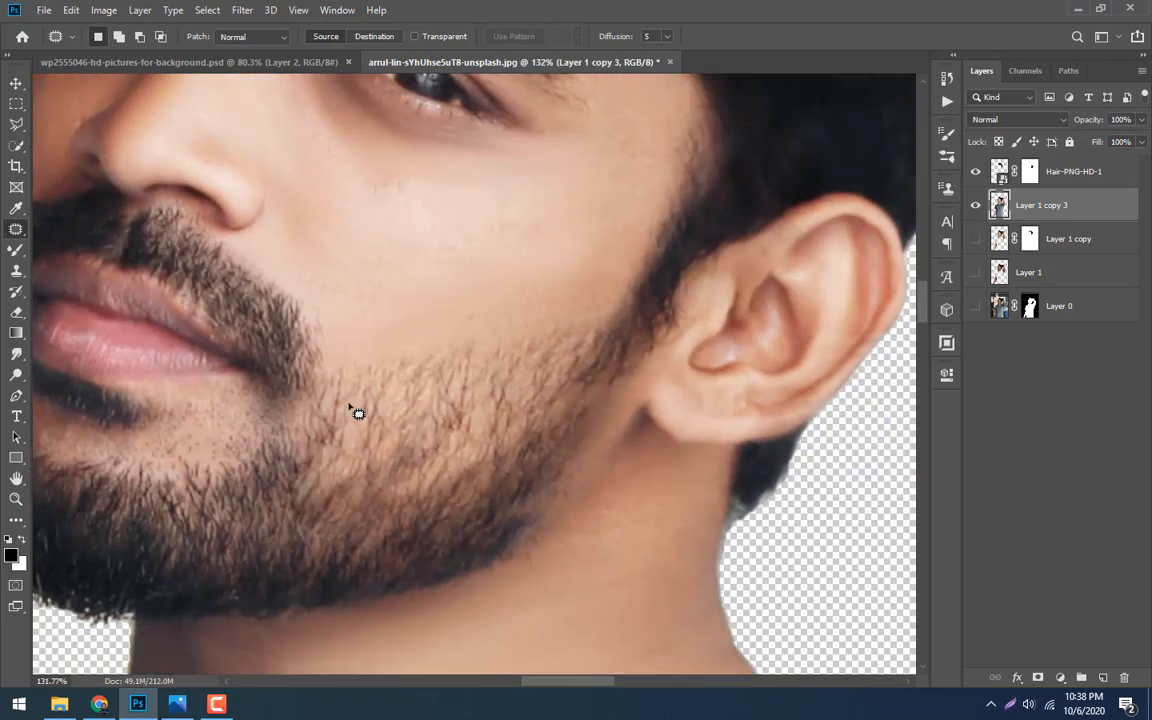
pyautogui.moveTo(357, 506); pyautogui.dragTo(317, 388)
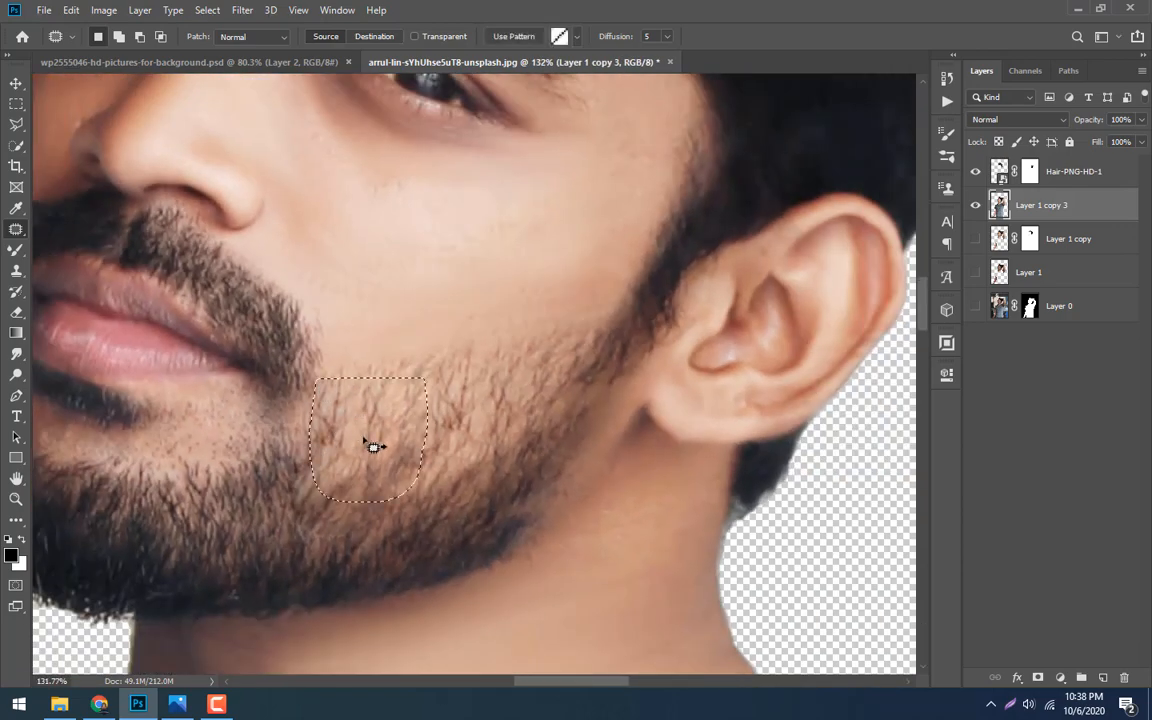
pyautogui.moveTo(372, 446); pyautogui.dragTo(292, 523)
pyautogui.hotkey('ctrl', 'd')
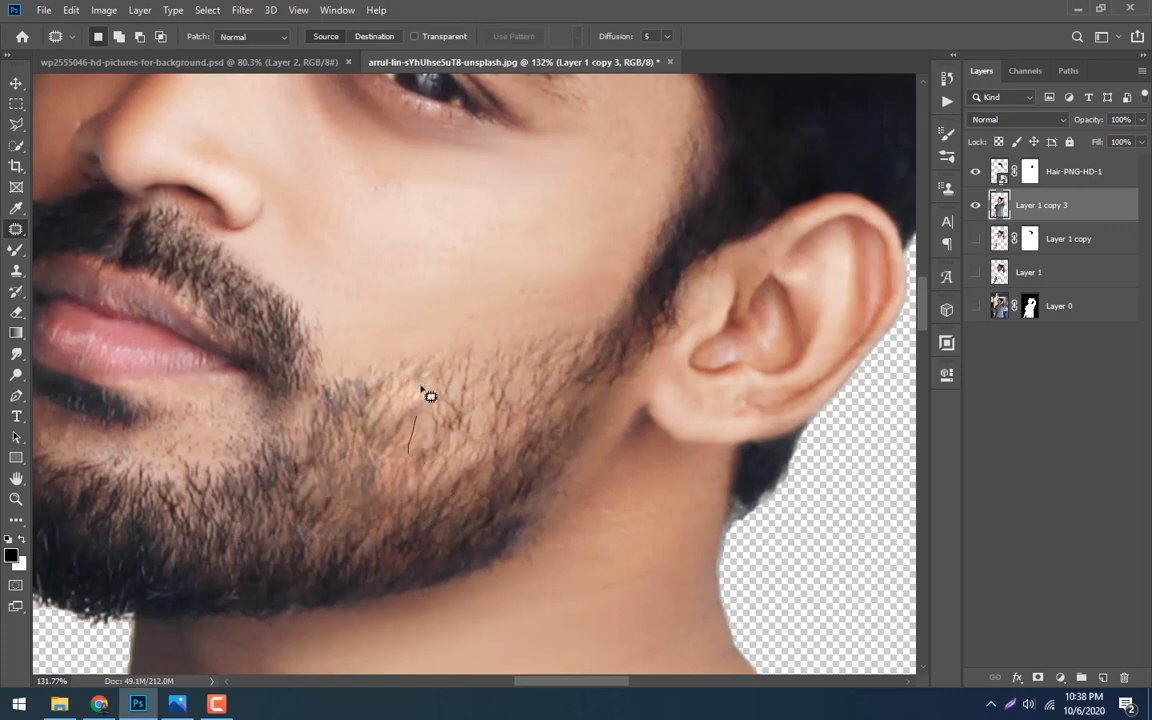
# Patch the thin beard across the middle of the cheek and up to the sideburn with denser stubble, deselecting after each patch
pyautogui.moveTo(487, 455); pyautogui.dragTo(393, 502)
pyautogui.moveTo(434, 458); pyautogui.dragTo(300, 512)
pyautogui.hotkey('ctrl', 'd')
pyautogui.moveTo(522, 414); pyautogui.dragTo(422, 406)
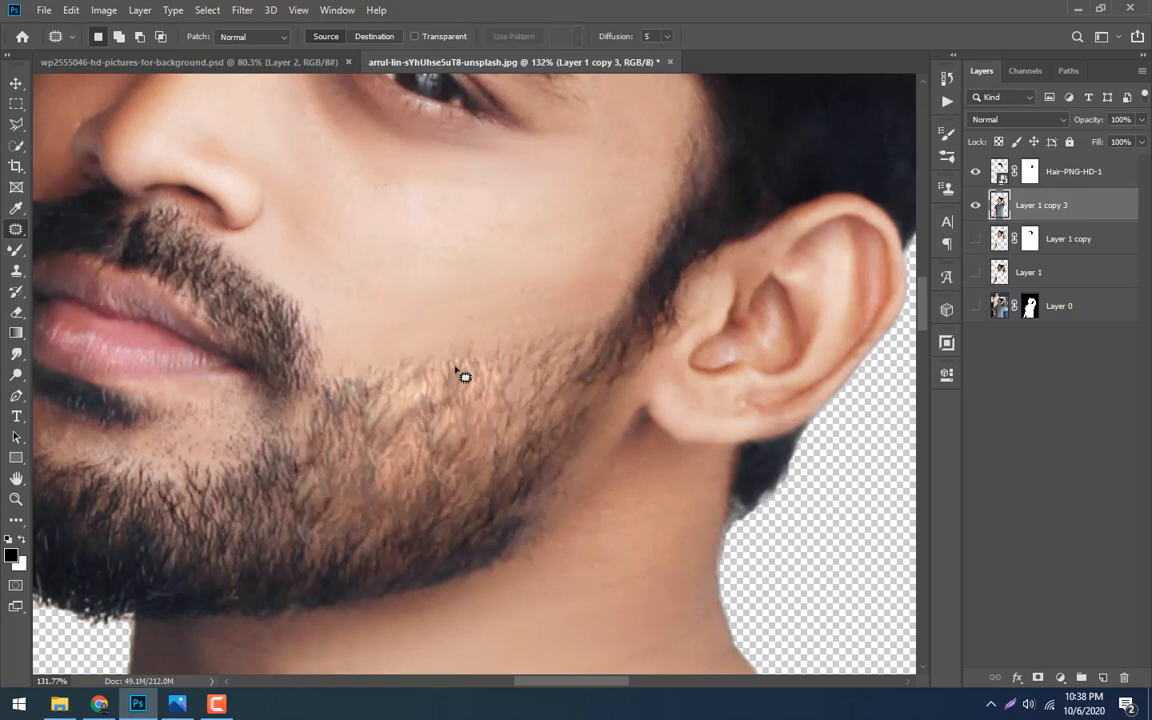
pyautogui.moveTo(416, 504); pyautogui.dragTo(440, 362)
pyautogui.moveTo(400, 430)
pyautogui.mouseDown()
pyautogui.moveTo(303, 451)
pyautogui.moveTo(272, 524)
pyautogui.mouseUp()
pyautogui.hotkey('ctrl', 'd')
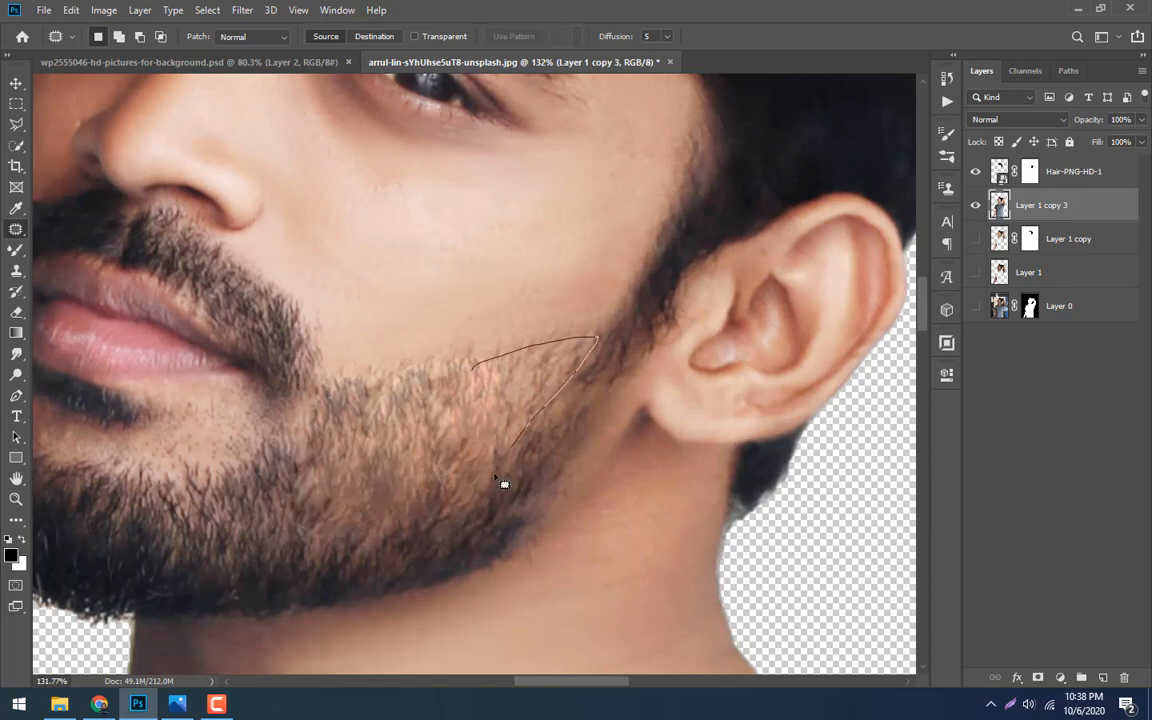
pyautogui.moveTo(495, 476); pyautogui.dragTo(472, 376)
pyautogui.moveTo(473, 424); pyautogui.dragTo(276, 504)
pyautogui.hotkey('ctrl', 'd')
# Add a new empty layer in Normal mode directly above Layer 1 copy 3
pyautogui.scroll(-6, 485, 477)
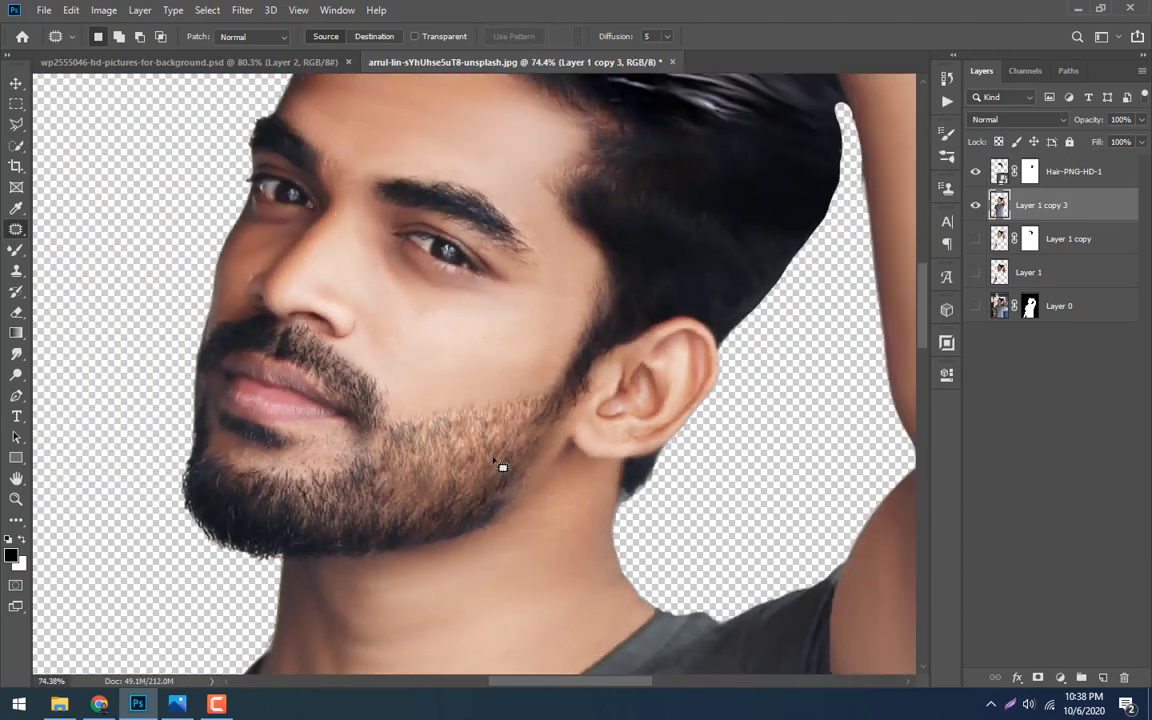
pyautogui.scroll(-3, 502, 467)
pyautogui.scroll(2, 538, 420)
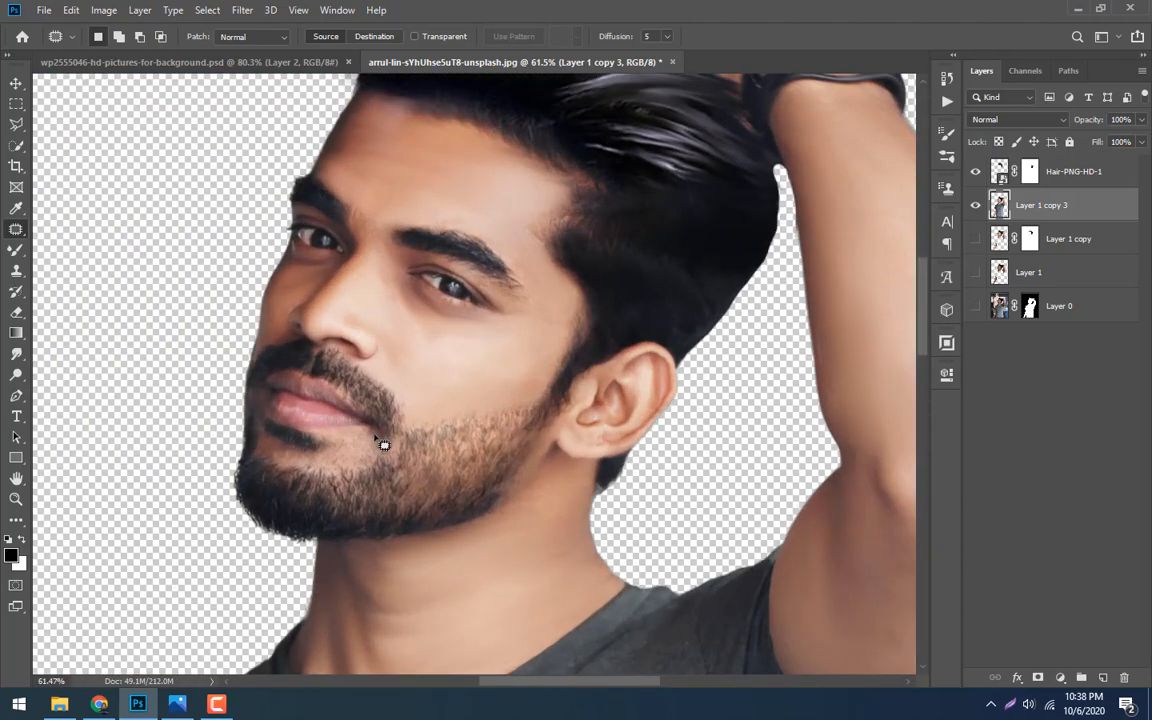
pyautogui.scroll(-3, 383, 445)
pyautogui.scroll(4, 392, 468)
pyautogui.scroll(-1, 396, 471)
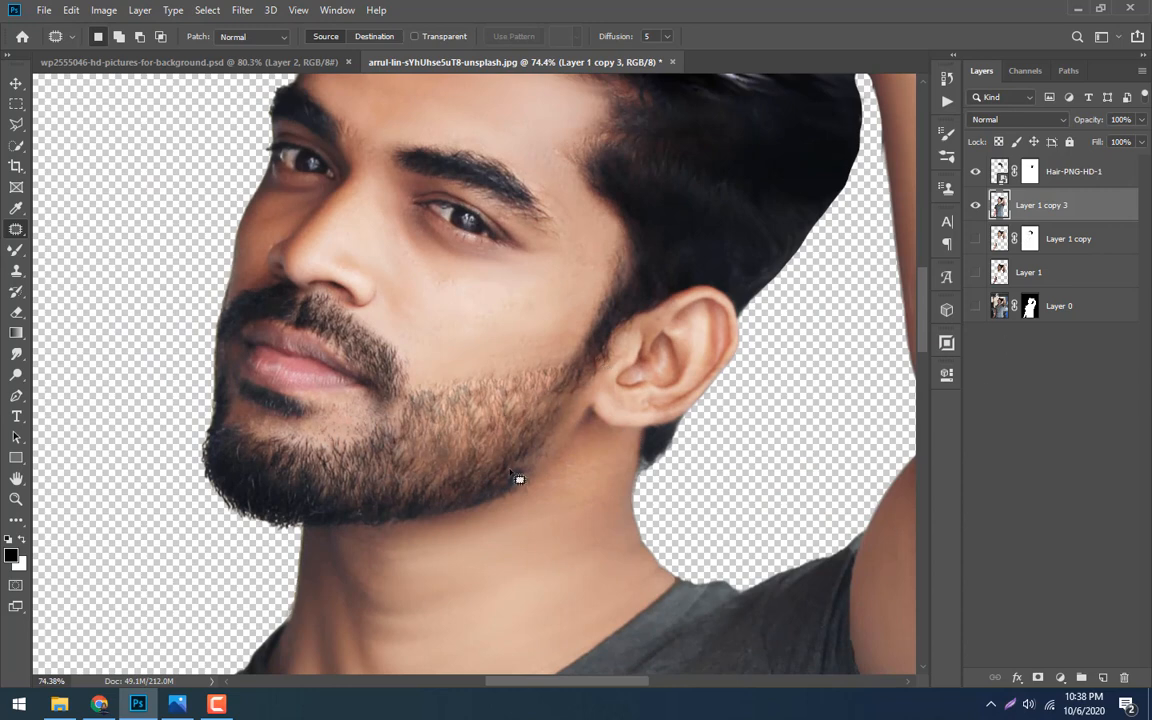
pyautogui.hotkey('ctrl', 'shift', 'n')
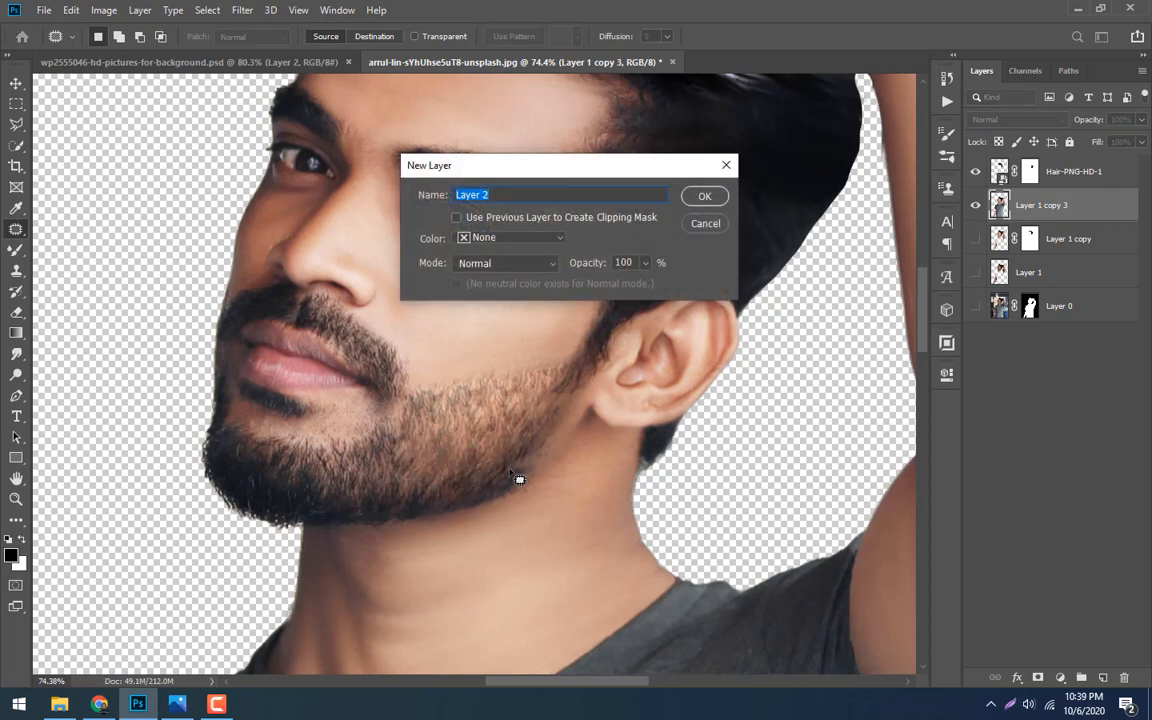
pyautogui.press('Return')
pyautogui.hotkey('ctrl', 'z')
pyautogui.hotkey('ctrl', 'shift', 'z')
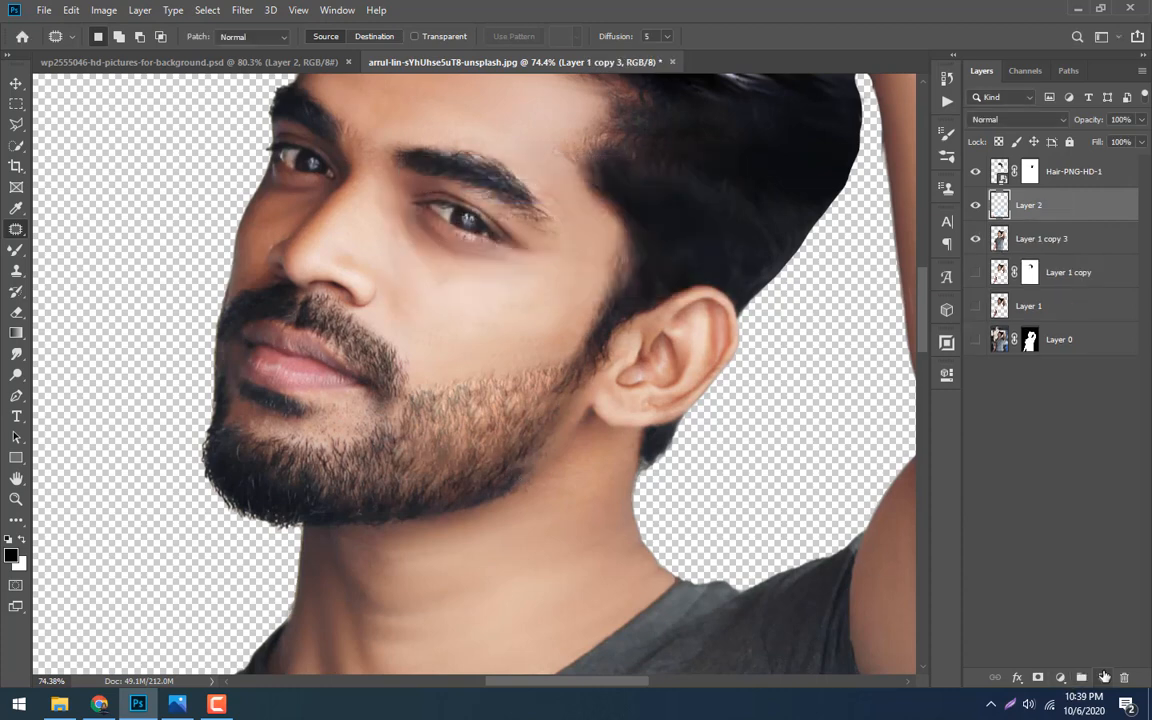
# Outline the cheek beard from the sideburn along the cheek line and back up the jaw with the Polygonal Lasso tool
pyautogui.click(17, 124)
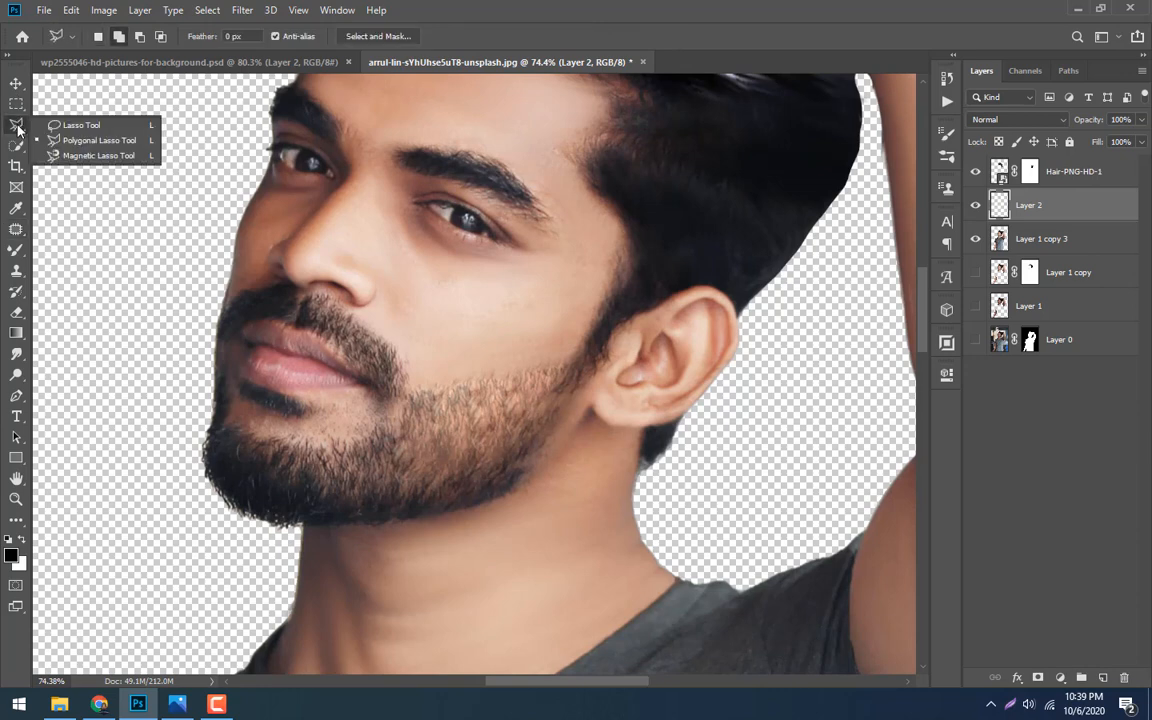
pyautogui.click(602, 314)
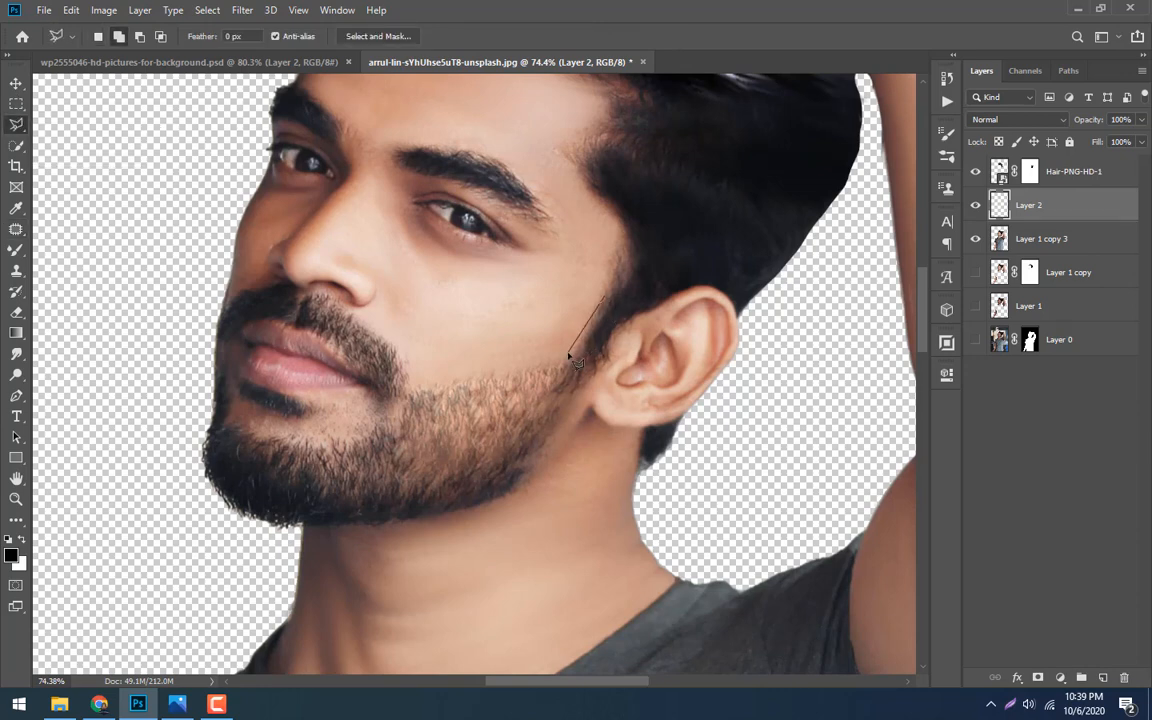
pyautogui.click(572, 361)
pyautogui.click(401, 391)
pyautogui.click(318, 492)
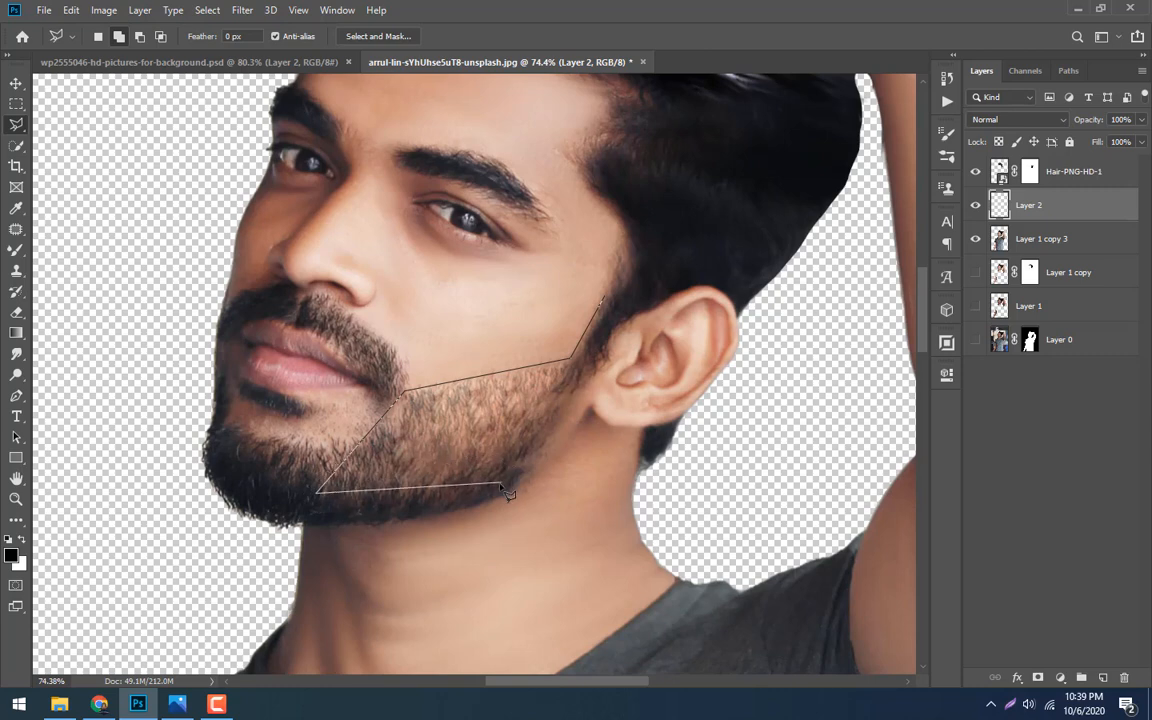
pyautogui.click(490, 487)
pyautogui.click(525, 455)
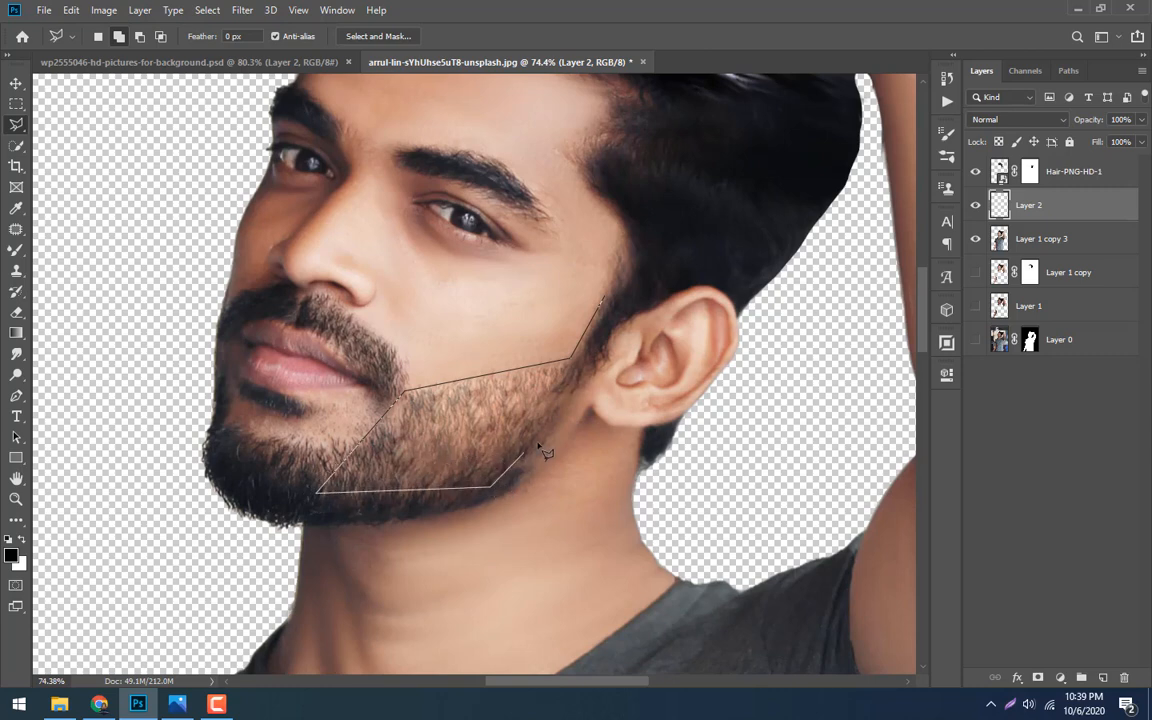
pyautogui.click(620, 318)
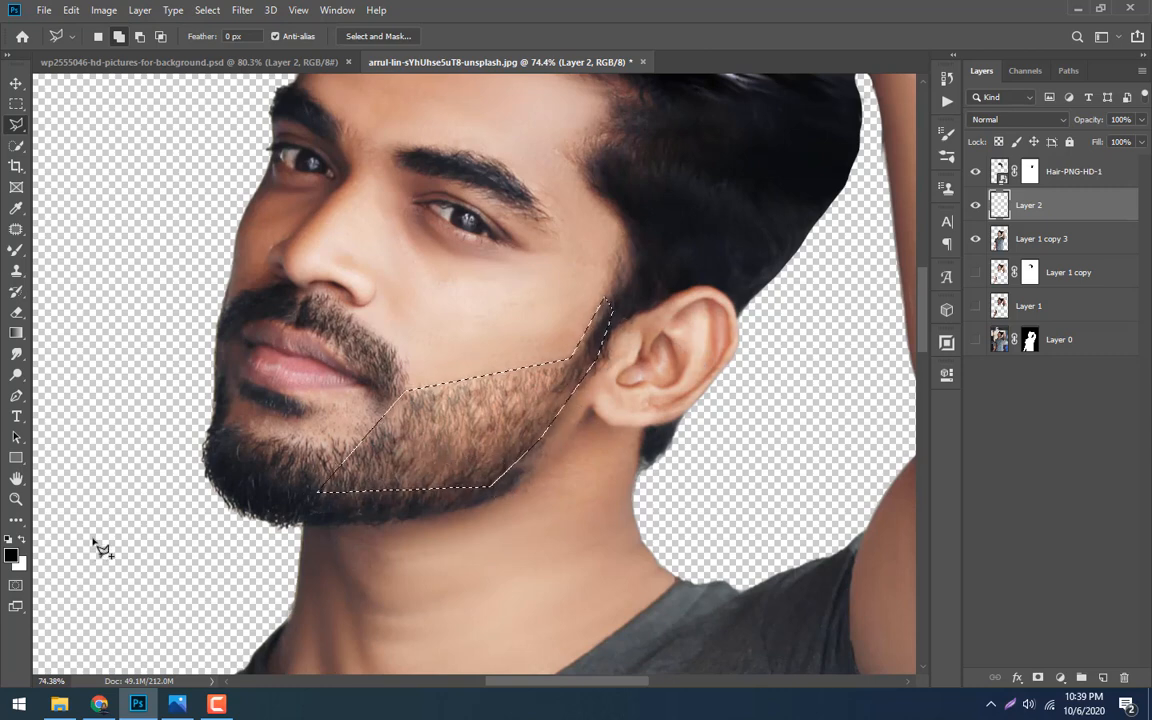
# Fill the beard selection on Layer 2 with solid black and deselect
pyautogui.rightClick(18, 251)
pyautogui.click(63, 251)
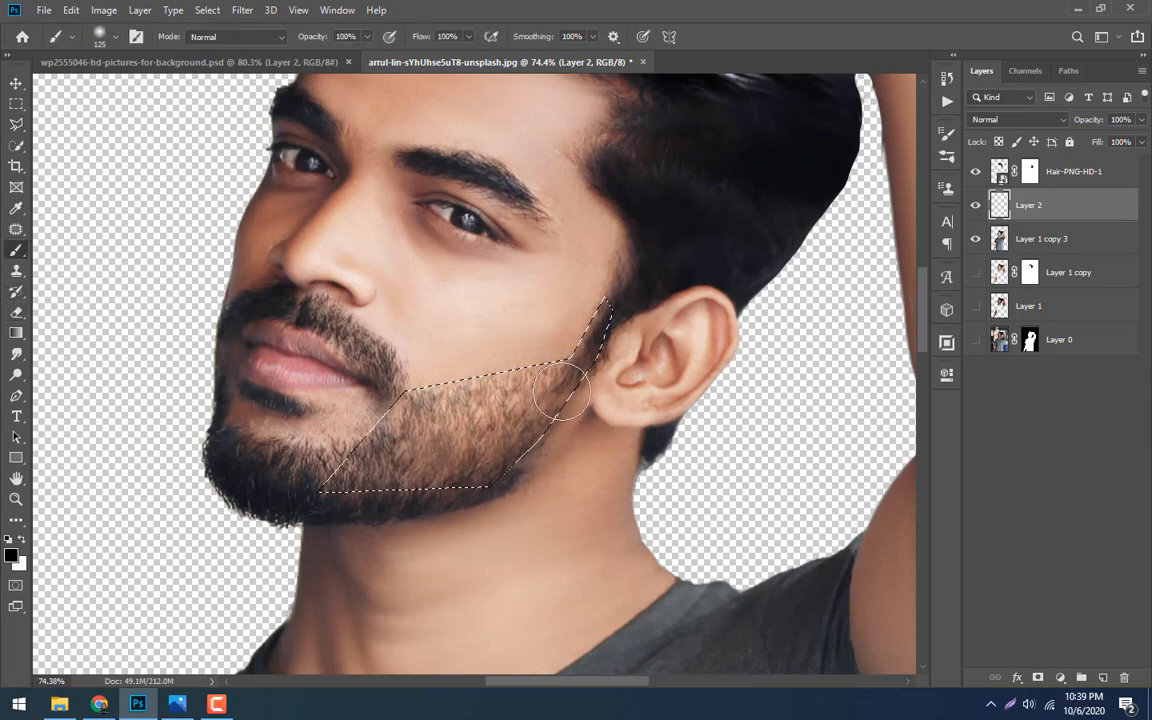
pyautogui.moveTo(562, 392)
pyautogui.mouseDown()
pyautogui.moveTo(667, 244)
pyautogui.moveTo(565, 346)
pyautogui.moveTo(417, 395)
pyautogui.moveTo(529, 478)
pyautogui.mouseUp()
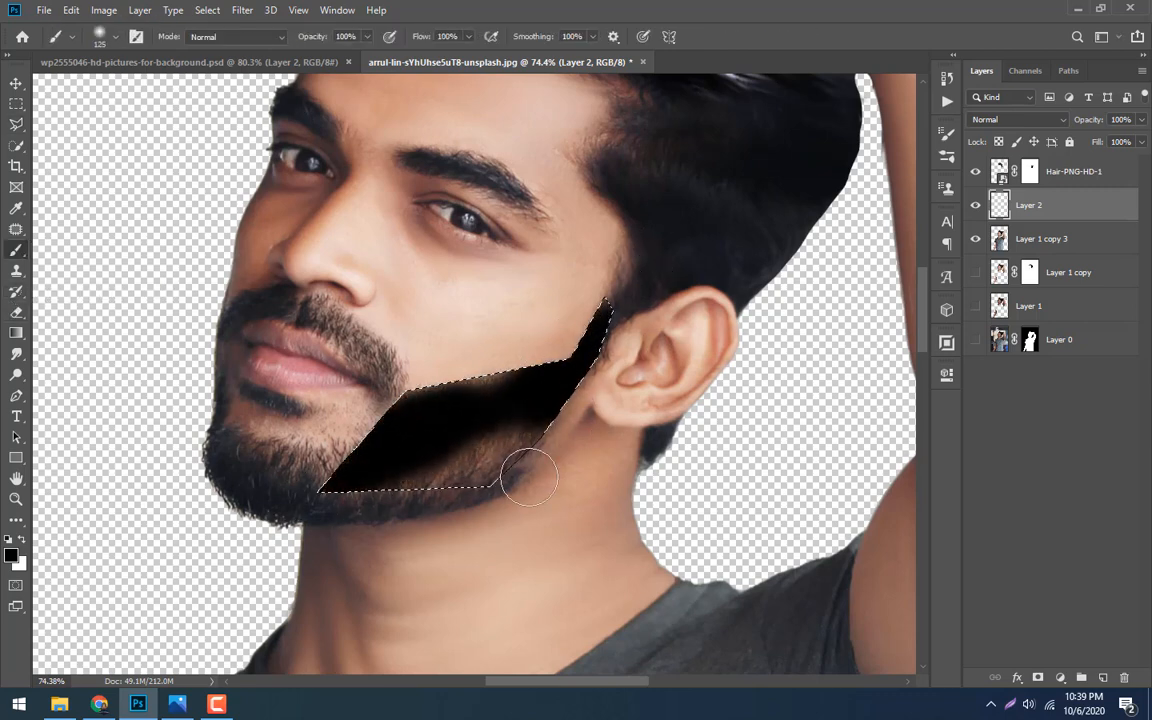
pyautogui.hotkey('alt', 'BackSpace')
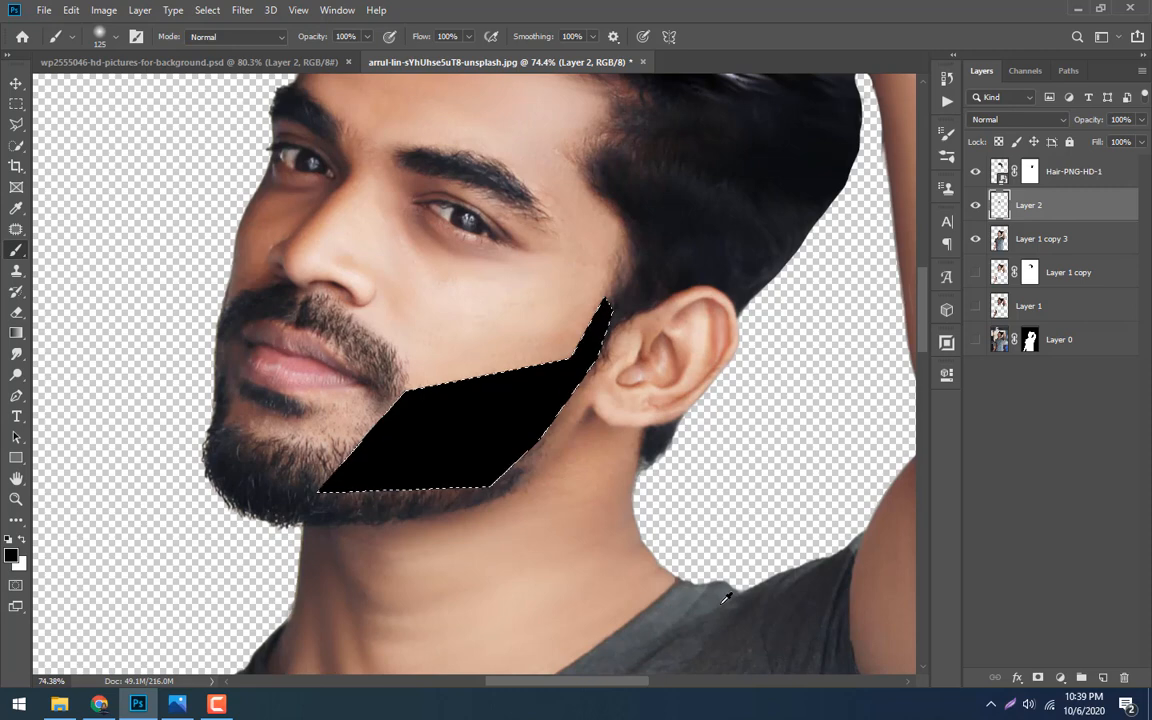
pyautogui.hotkey('ctrl', 'd')
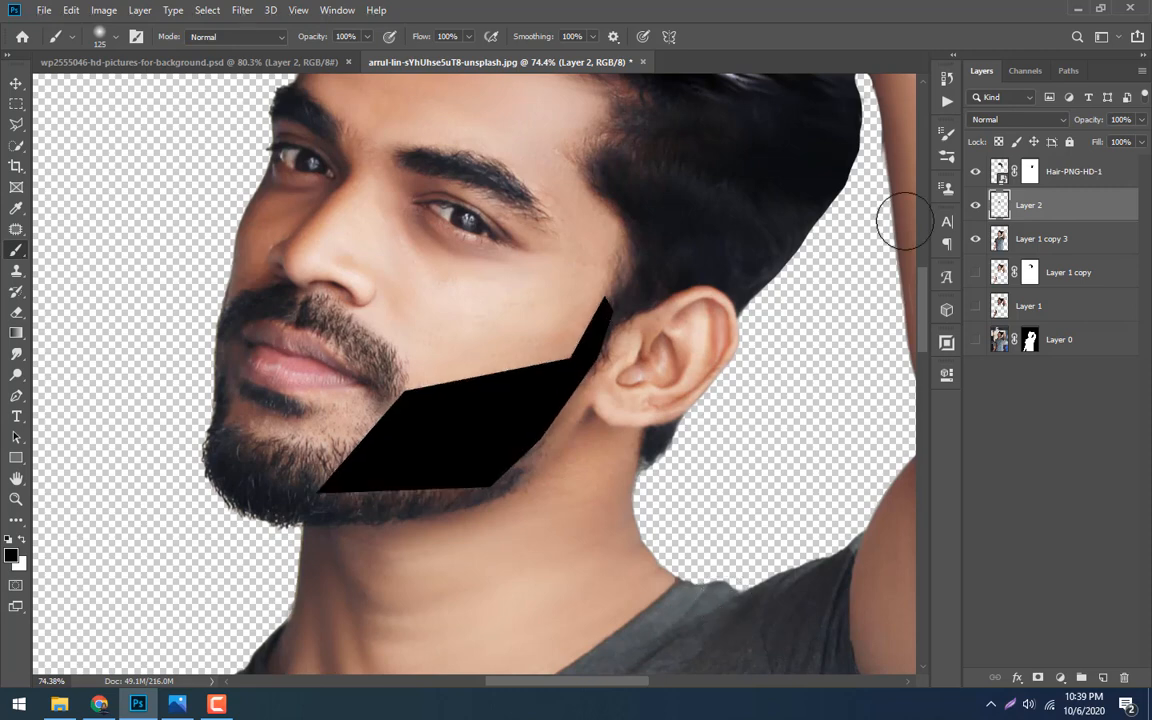
# Soften the black beard shape with a 10-pixel Gaussian Blur and lower Layer 2's opacity to 38%
pyautogui.click(241, 12)
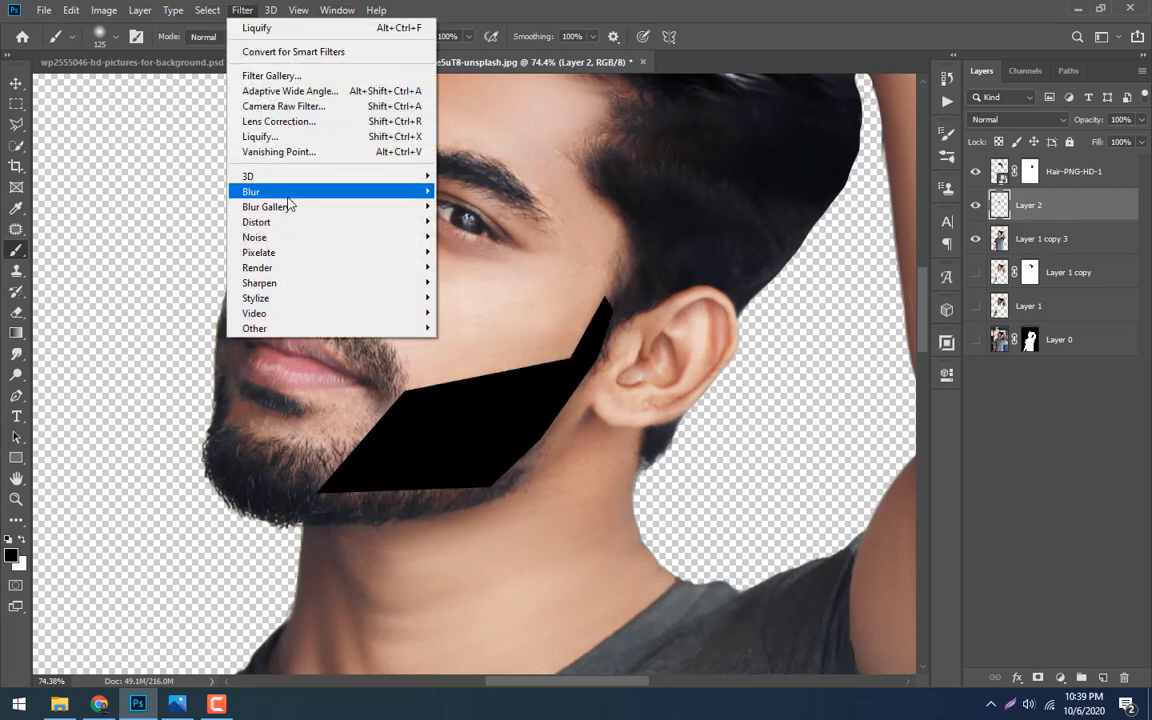
pyautogui.moveTo(283, 192)
pyautogui.click(478, 251)
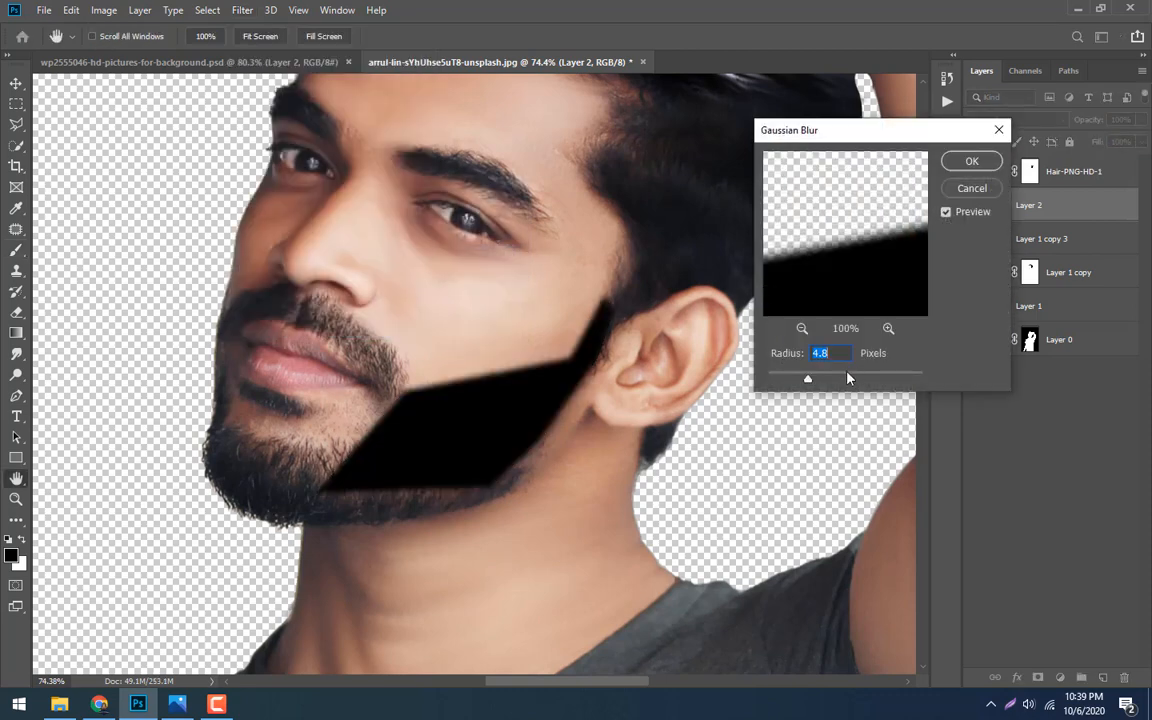
pyautogui.write('10')
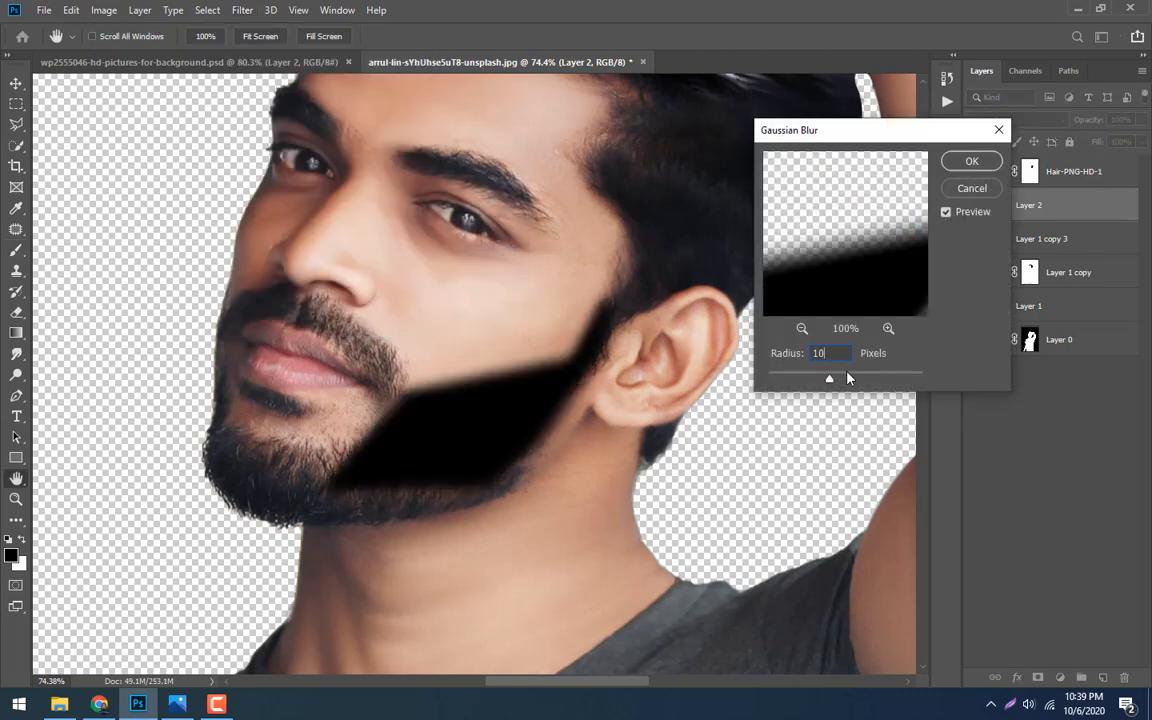
pyautogui.click(969, 162)
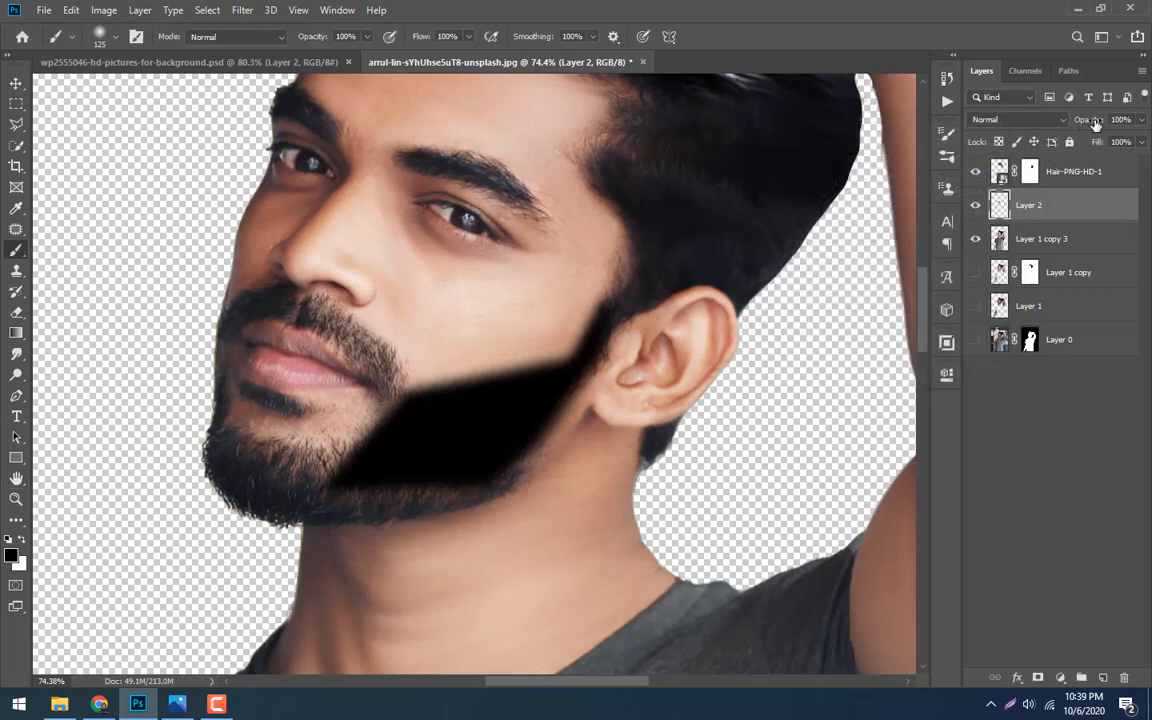
pyautogui.moveTo(1080, 122); pyautogui.dragTo(1044, 124)
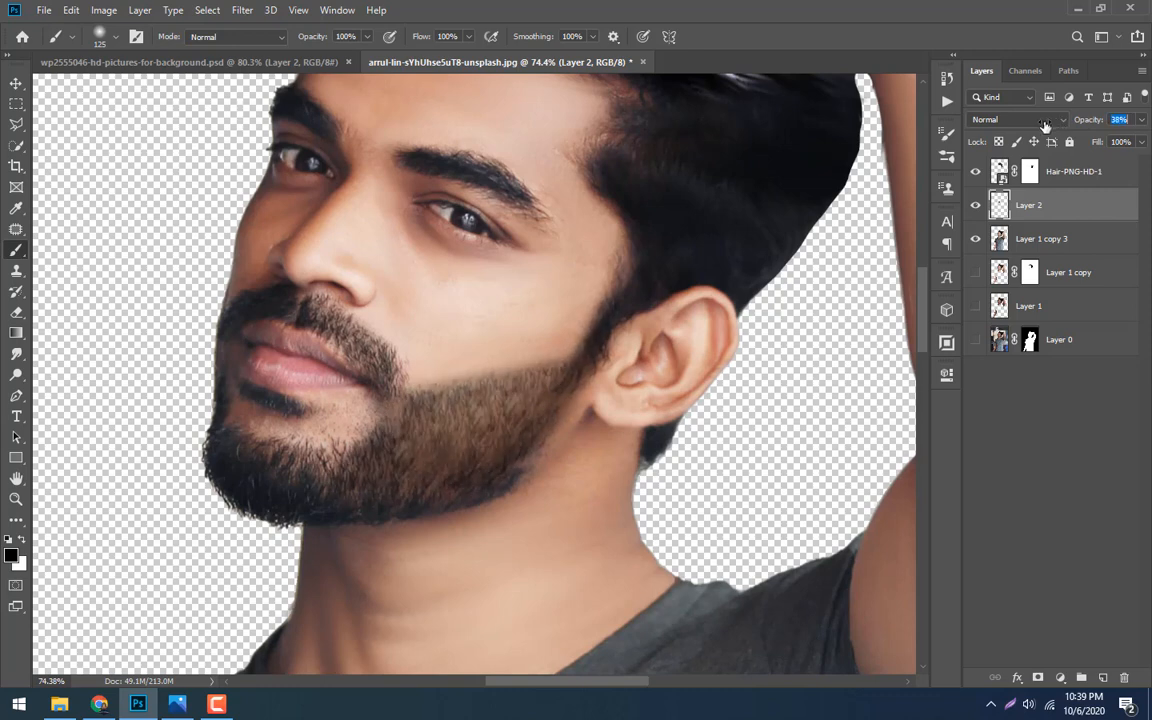
# Apply another Gaussian Blur of 3.9 pixels to Layer 2, lower its opacity to 27%, and compare the beard with and without it
pyautogui.click(243, 10)
pyautogui.moveTo(260, 191)
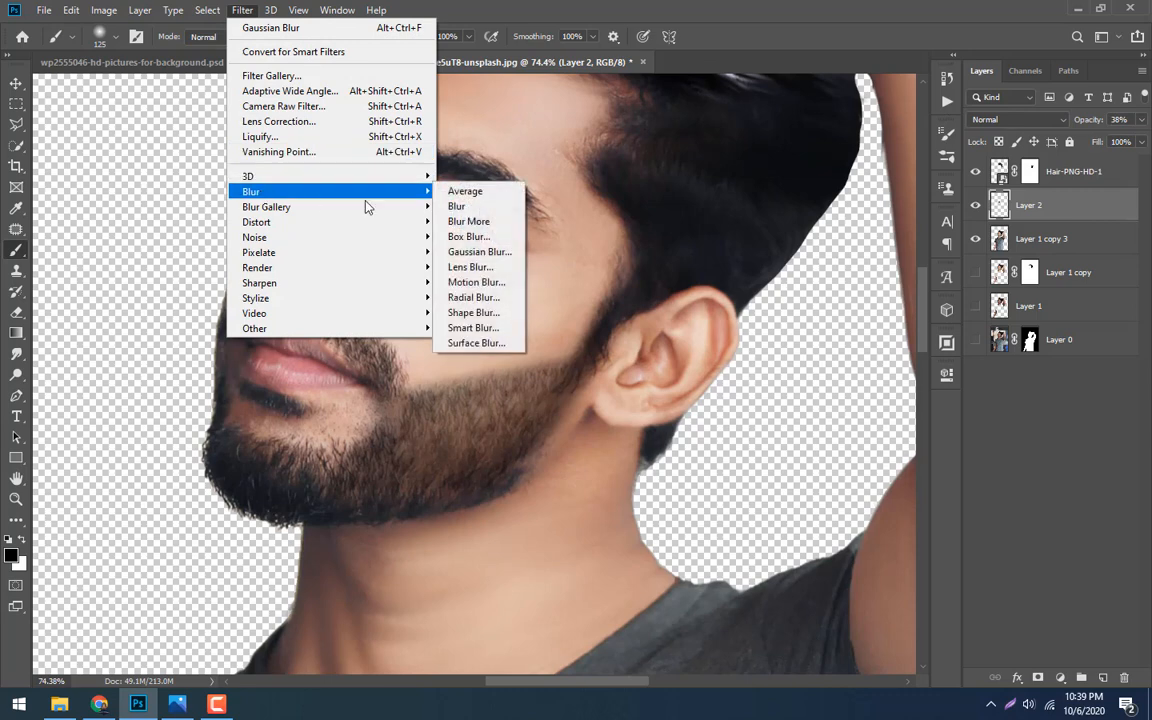
pyautogui.click(469, 252)
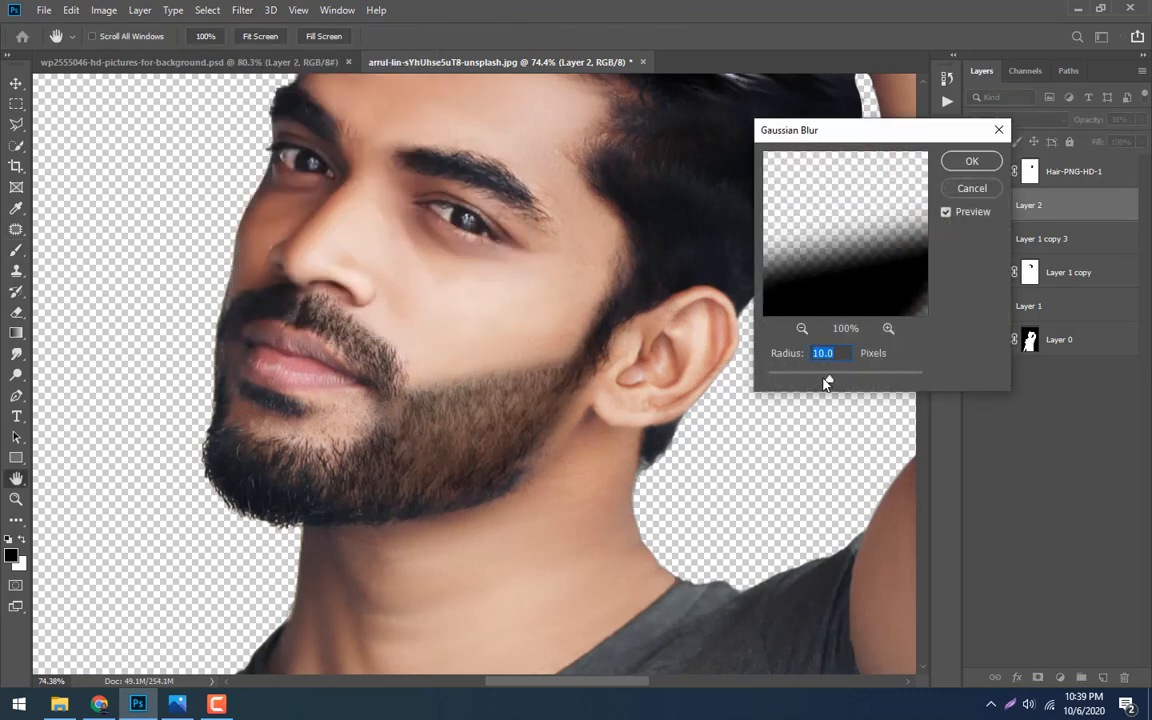
pyautogui.moveTo(815, 383); pyautogui.dragTo(800, 379)
pyautogui.click(956, 160)
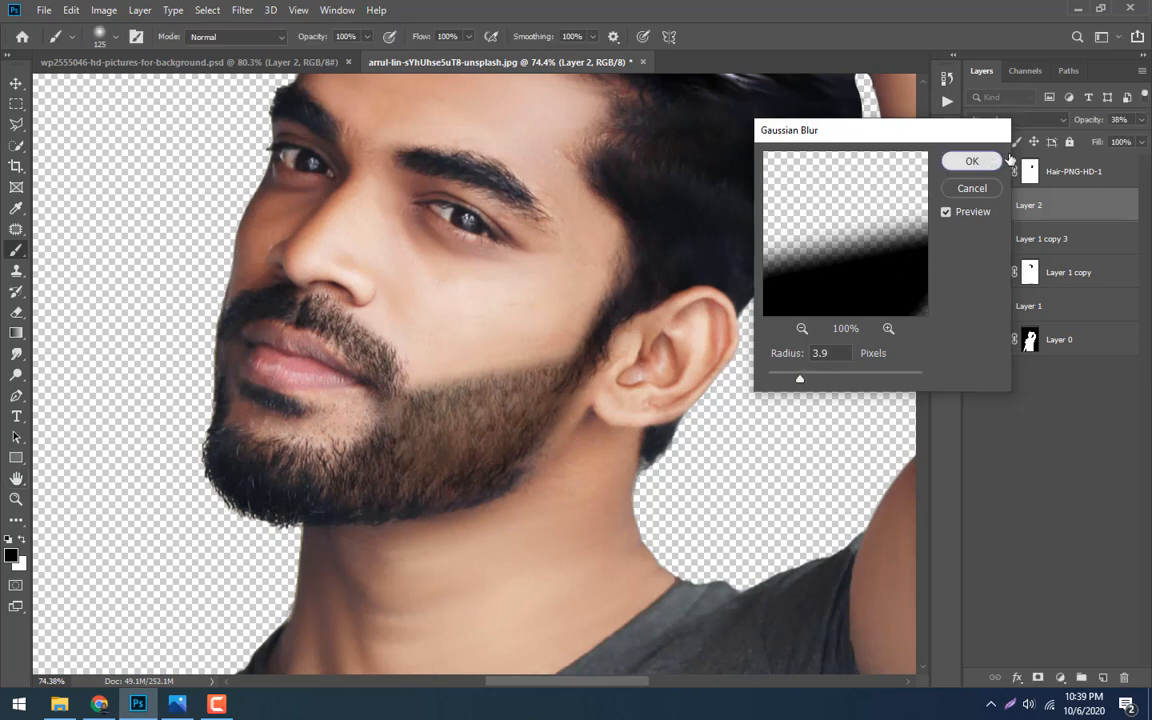
pyautogui.moveTo(1085, 124); pyautogui.dragTo(1084, 124)
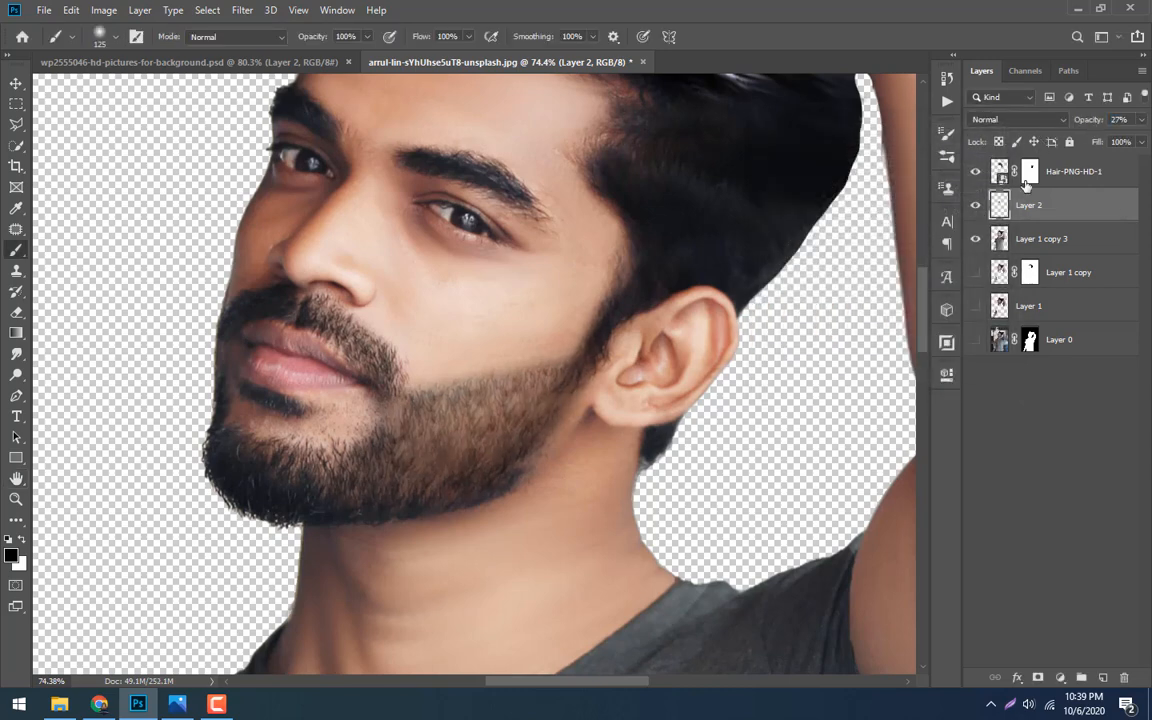
pyautogui.click(974, 205)
pyautogui.click(974, 205)
pyautogui.hotkey('ctrl', '0')
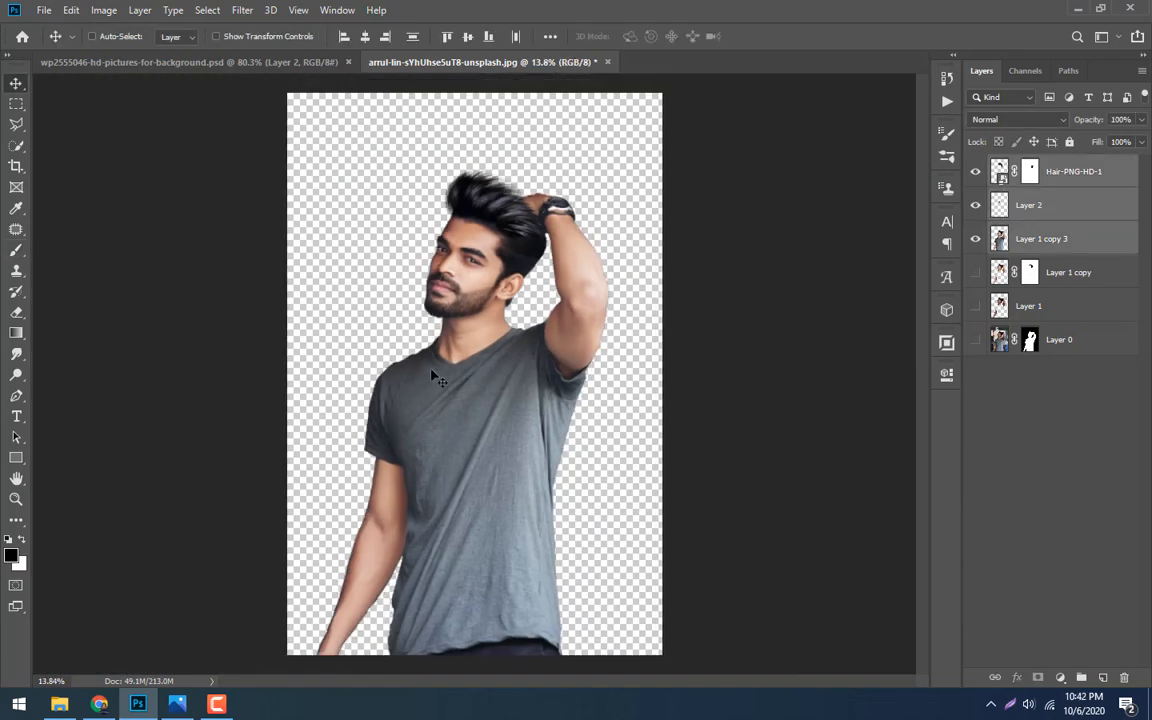
pyautogui.click(15, 167)
pyautogui.scroll(-3, 581, 375)
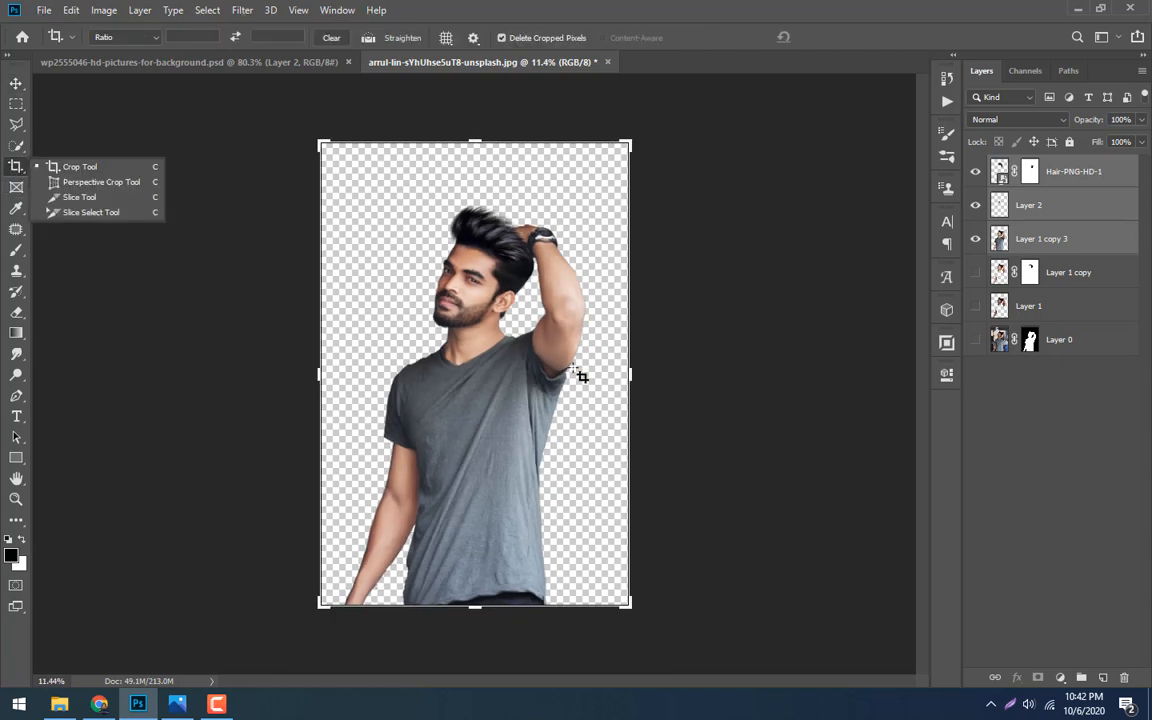
pyautogui.moveTo(600, 375); pyautogui.dragTo(644, 370)
pyautogui.moveTo(472, 184); pyautogui.dragTo(478, 185)
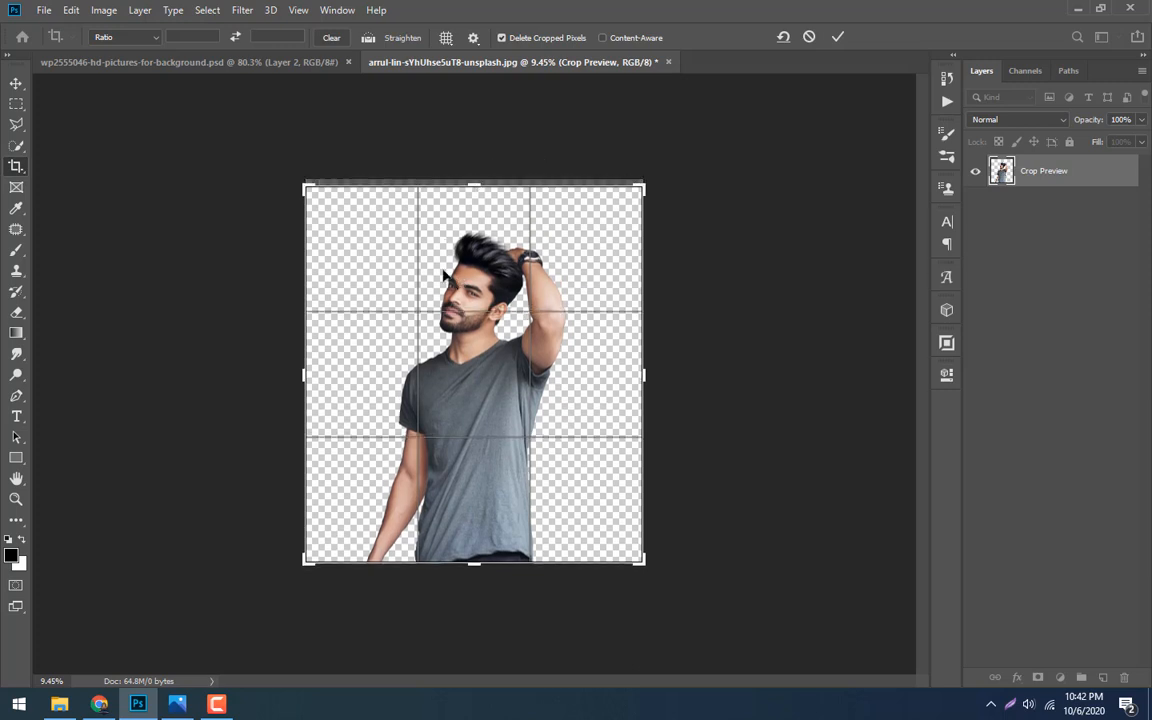
pyautogui.click(143, 37)
pyautogui.click(135, 97)
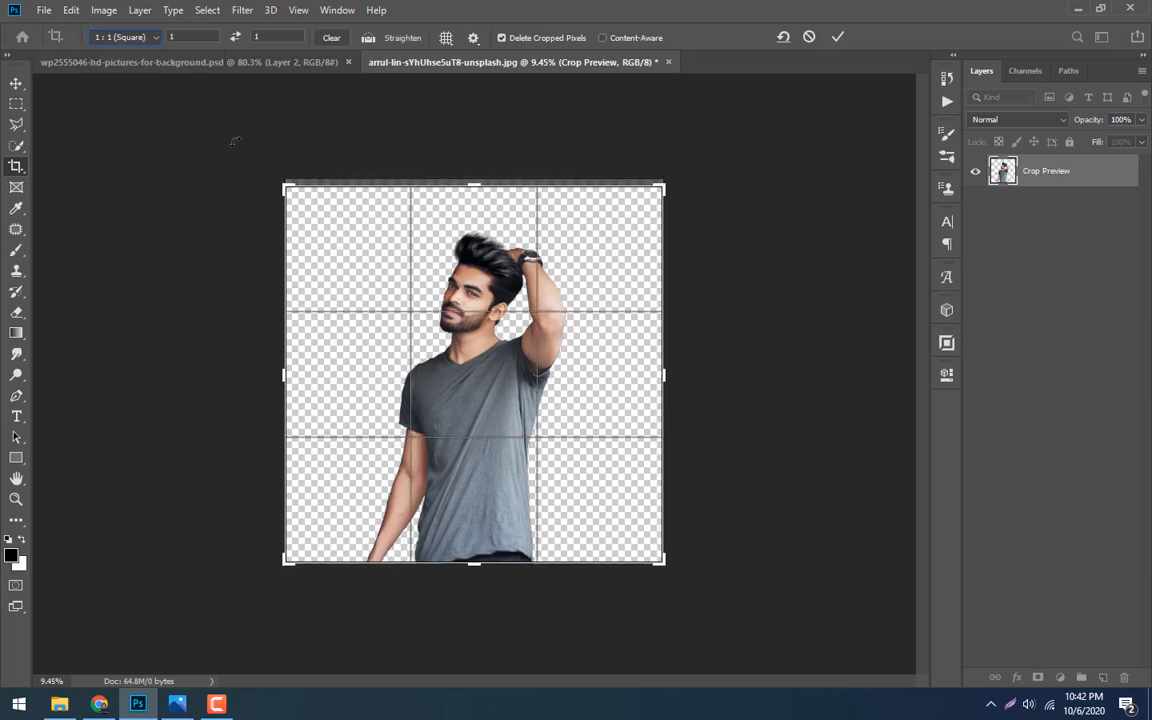
pyautogui.click(158, 37)
pyautogui.click(112, 46)
pyautogui.click(808, 38)
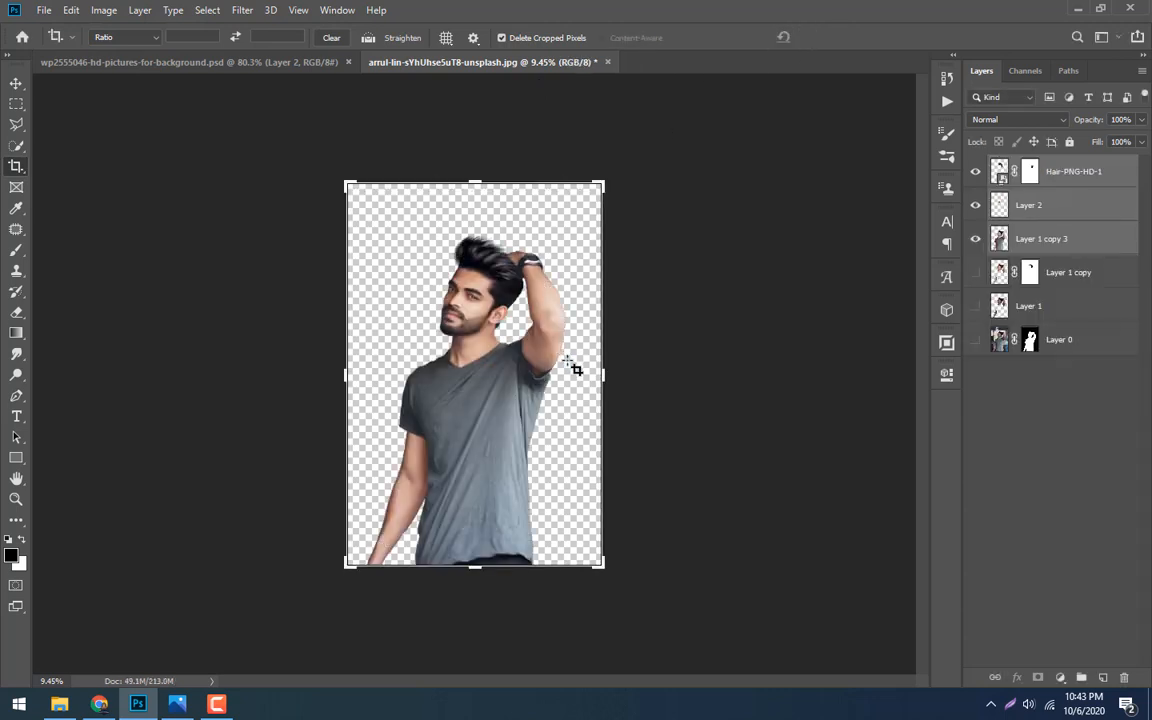
# Widen the canvas equally on both sides of the man with the Crop tool
pyautogui.moveTo(600, 374); pyautogui.dragTo(626, 378)
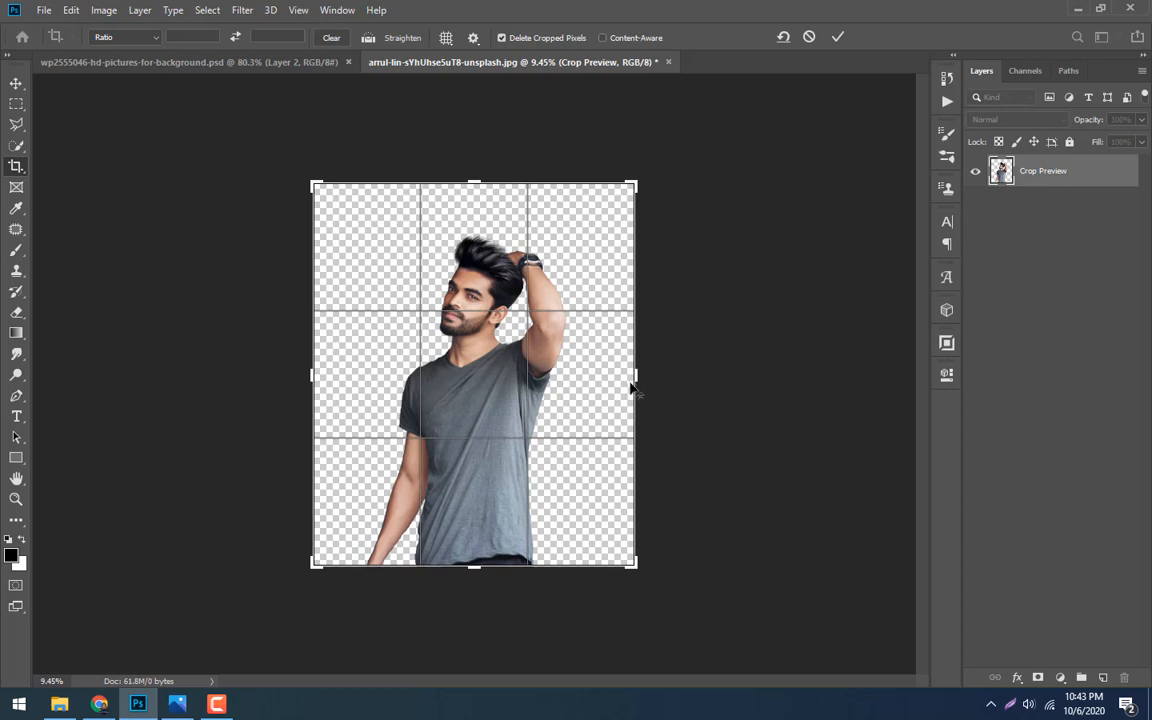
pyautogui.moveTo(636, 378); pyautogui.dragTo(640, 375)
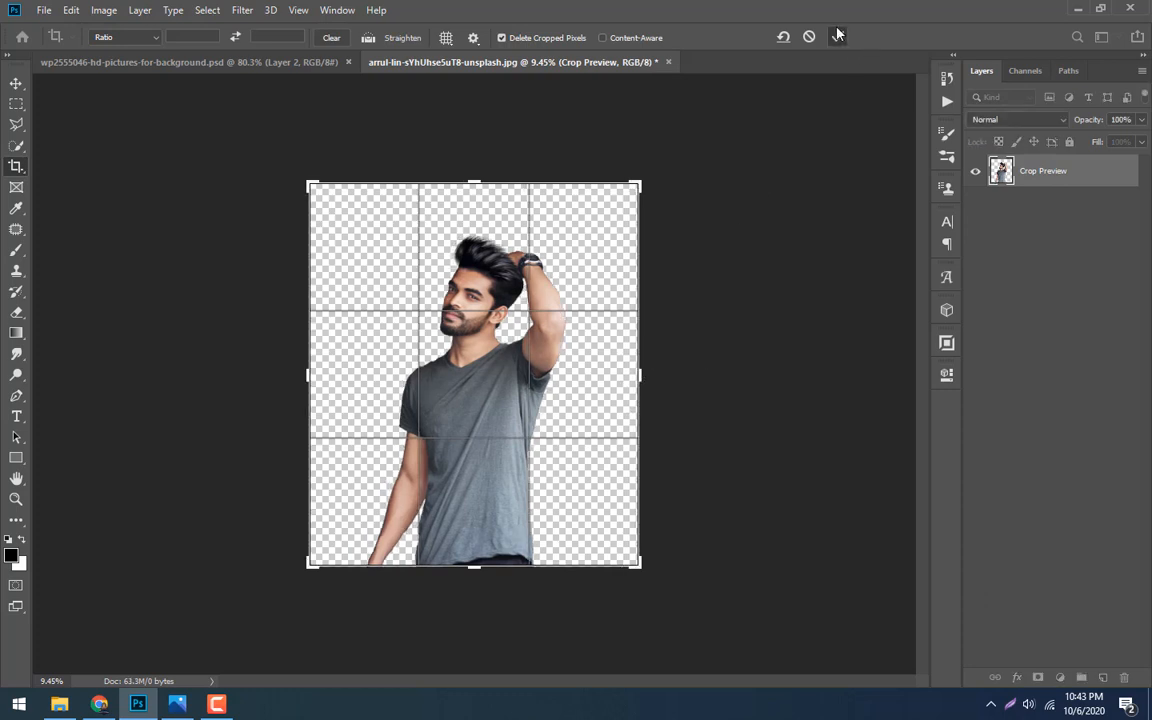
pyautogui.click(838, 36)
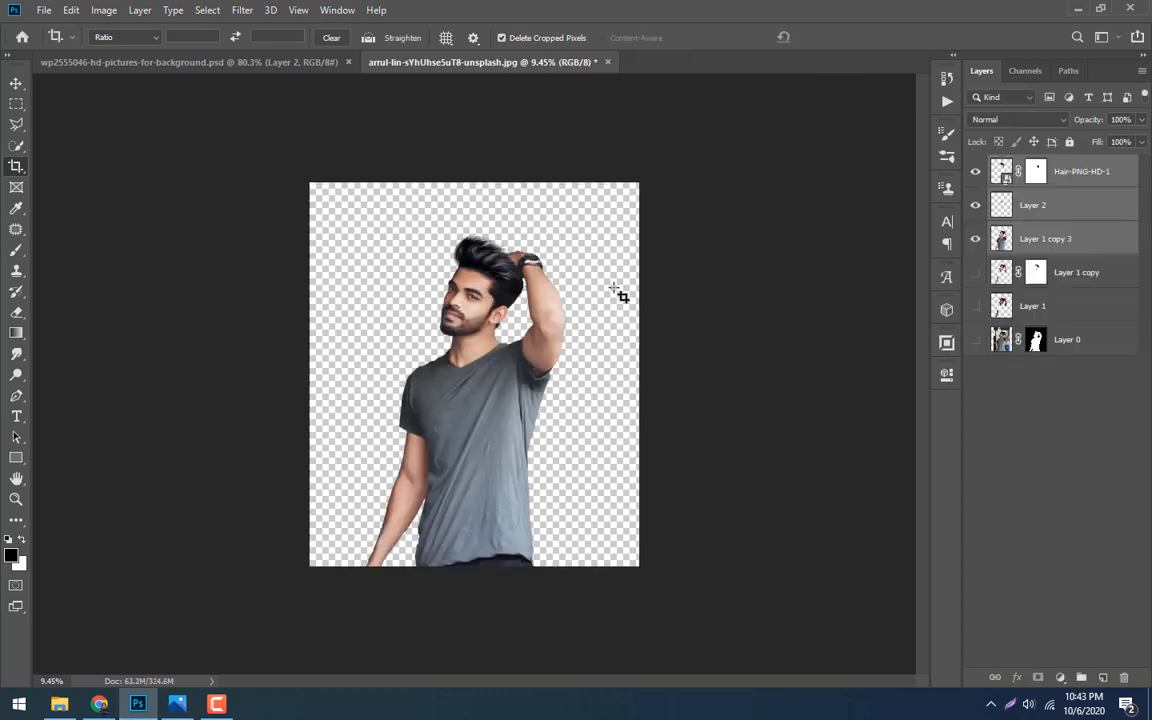
# Place the wp2555046-hd-pictures-for-background forest image in the portrait document, scaled to about 548% so it covers the canvas
pyautogui.hotkey('alt', 'Tab')
pyautogui.hotkey('alt', 'Tab')
pyautogui.moveTo(495, 370); pyautogui.dragTo(874, 373)
pyautogui.moveTo(778, 440); pyautogui.dragTo(711, 456)
pyautogui.press('c')
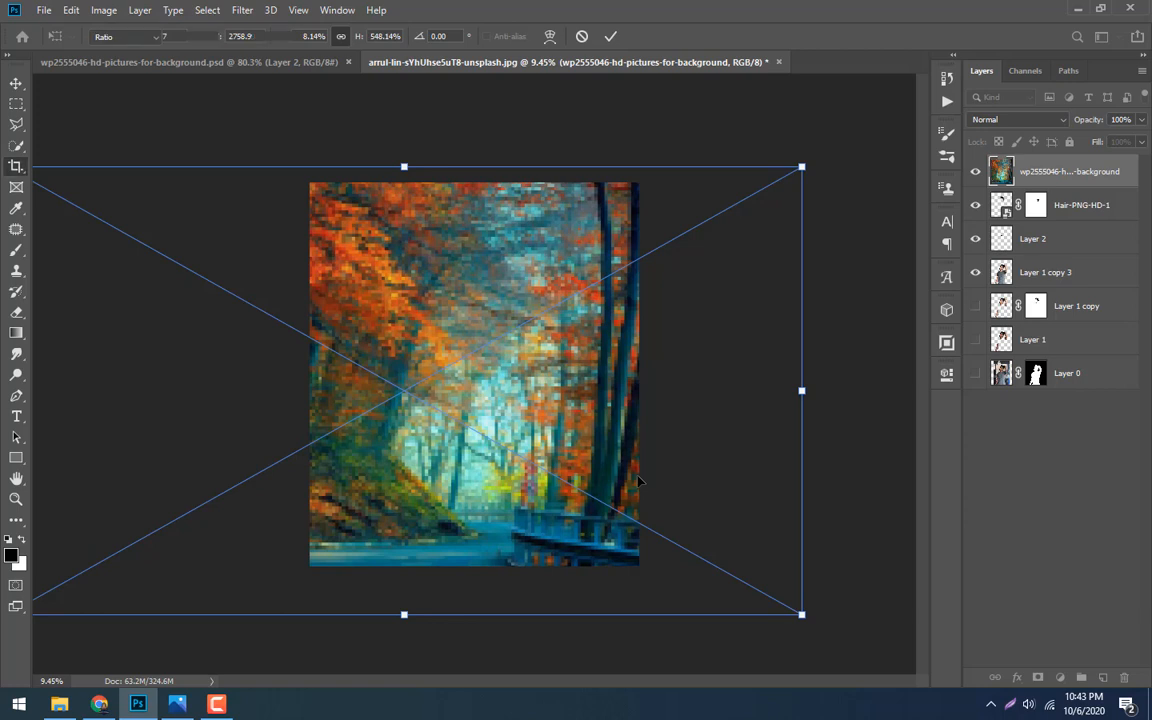
pyautogui.press('v')
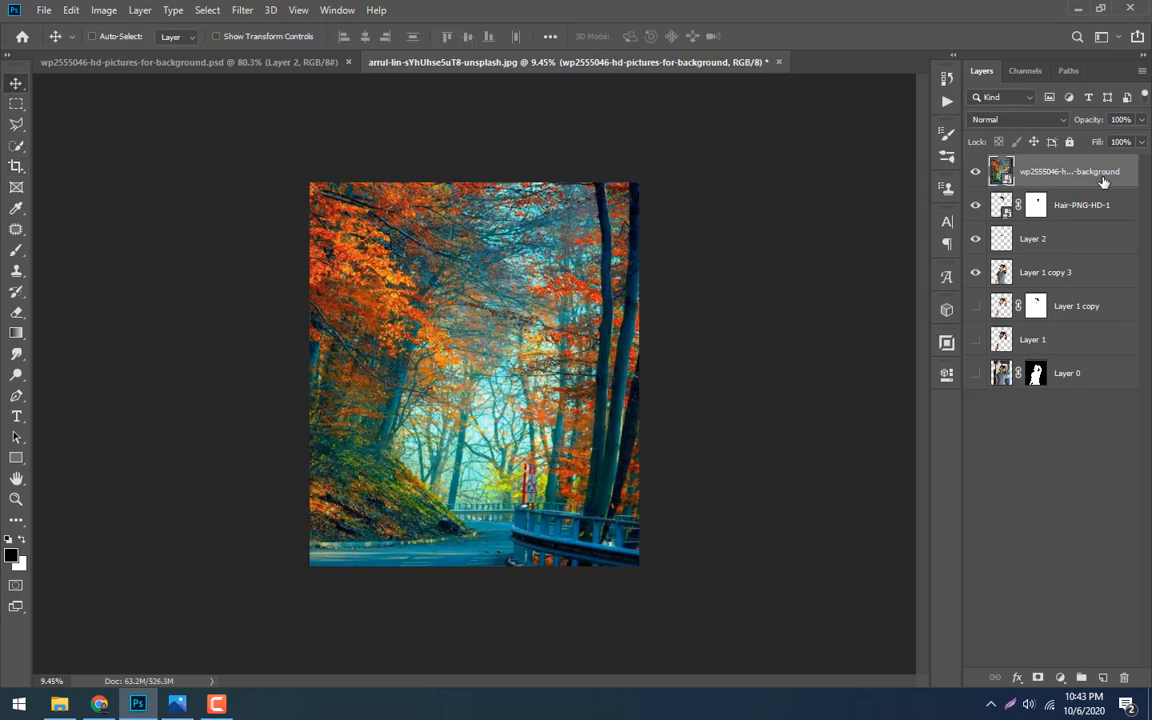
# Move the forest layer beneath Layer 1 copy 3, then shift it sideways and enlarge it slightly behind the man
pyautogui.moveTo(1057, 174); pyautogui.dragTo(1035, 285)
pyautogui.moveTo(607, 427); pyautogui.dragTo(562, 430)
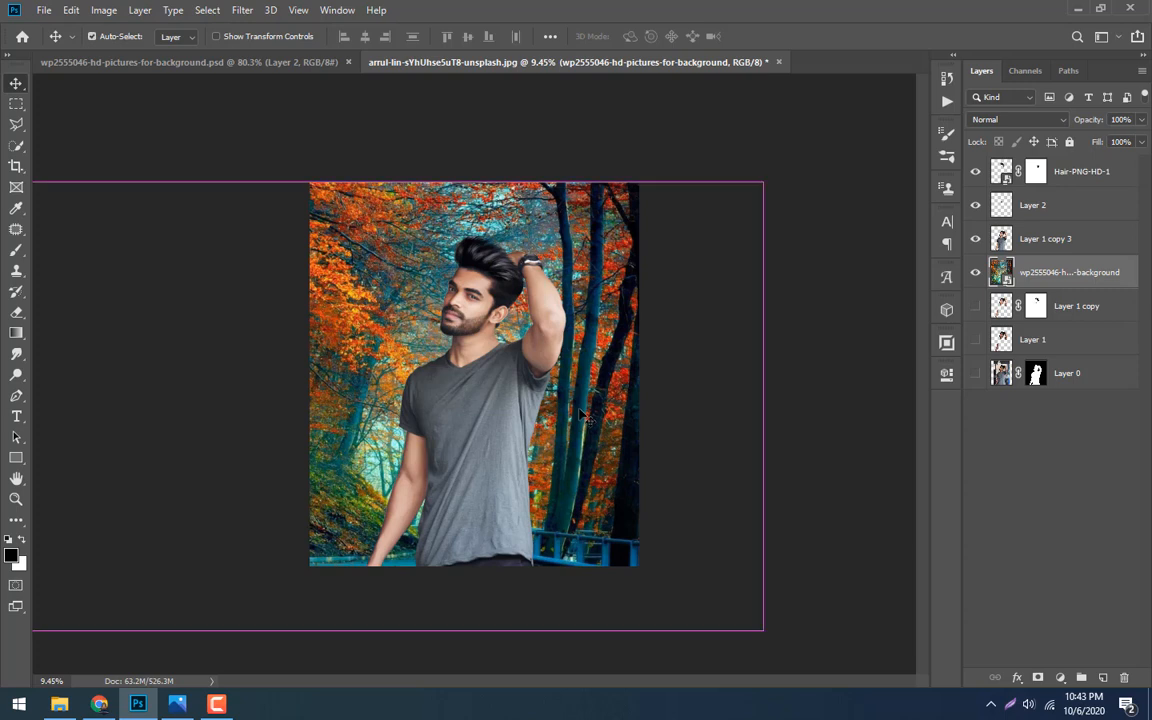
pyautogui.hotkey('ctrl', 't')
pyautogui.moveTo(365, 183); pyautogui.dragTo(365, 172)
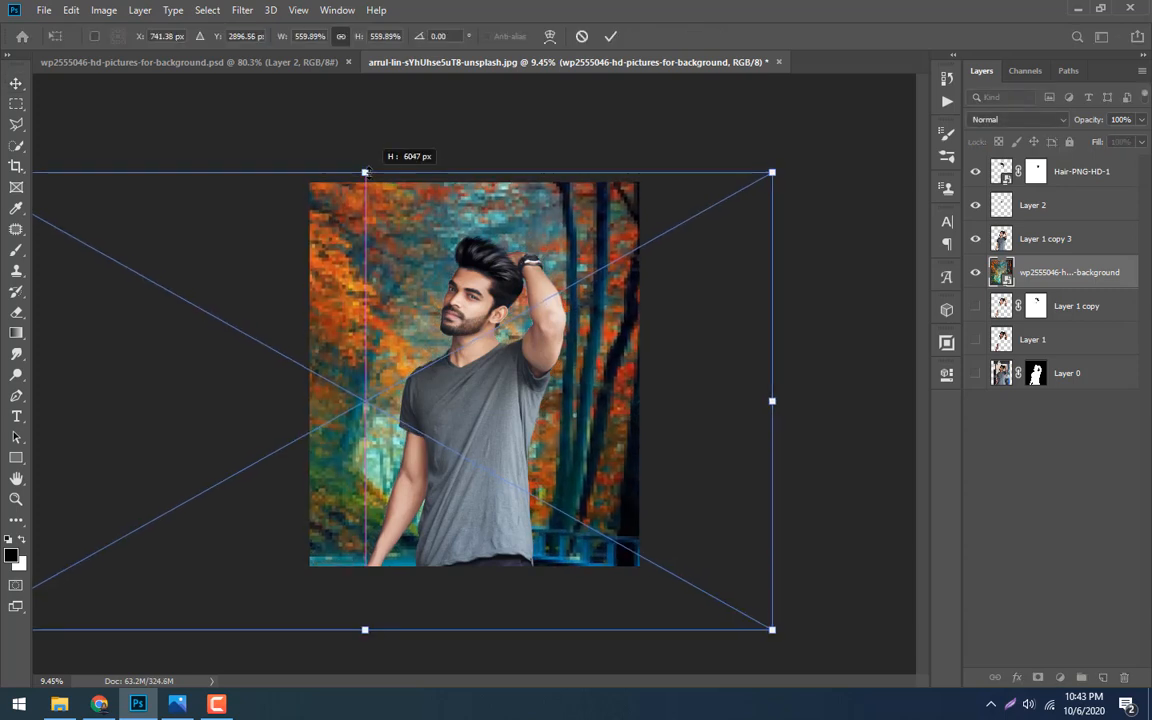
pyautogui.press('Return')
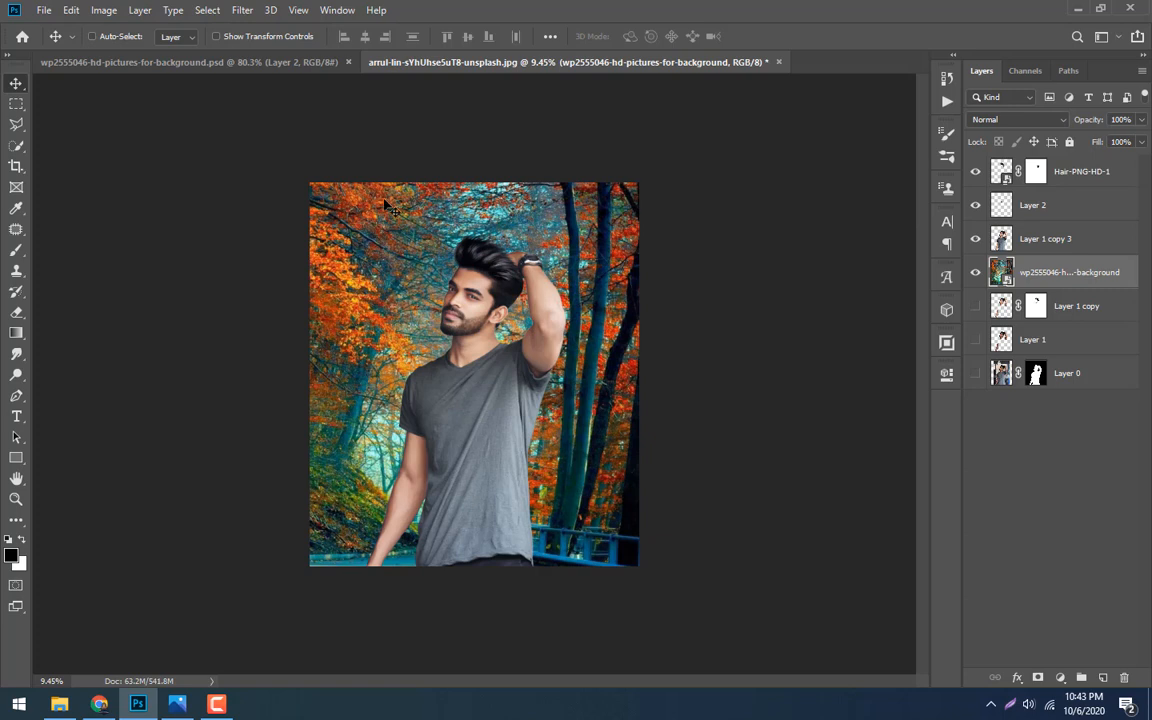
# Apply a 43 px Field Blur to the forest layer with 18% Light Bokeh, 28% Bokeh Color and a 146–233 Light Range
pyautogui.click(240, 10)
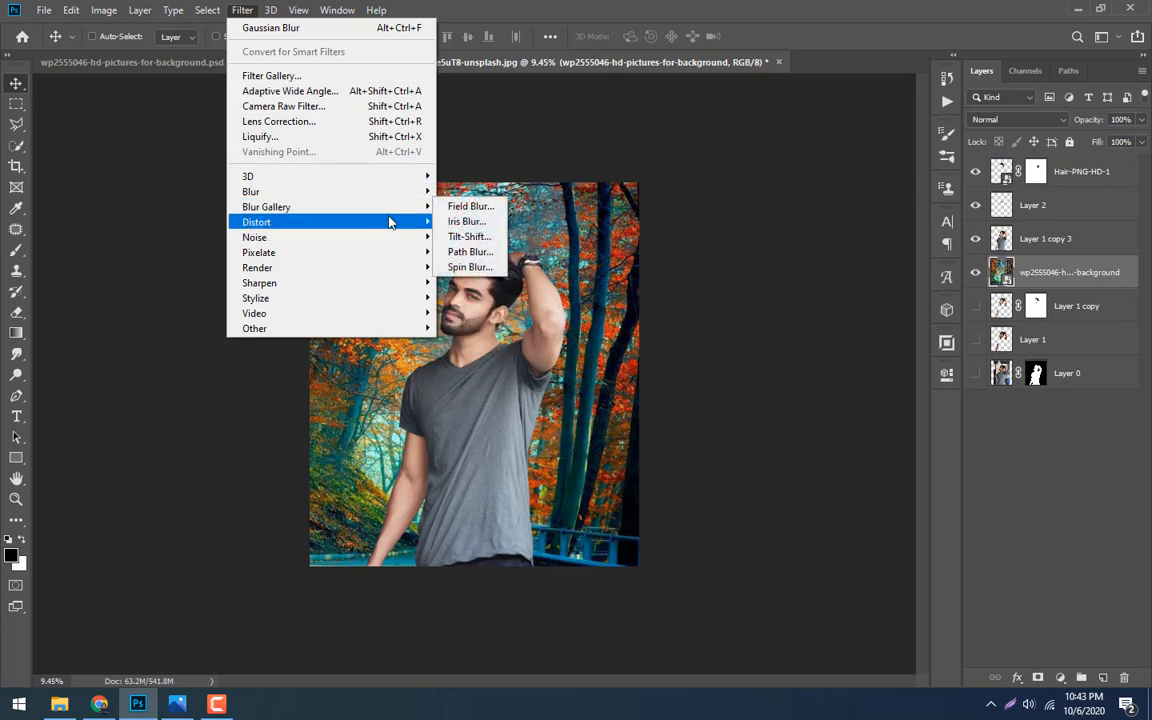
pyautogui.moveTo(391, 208)
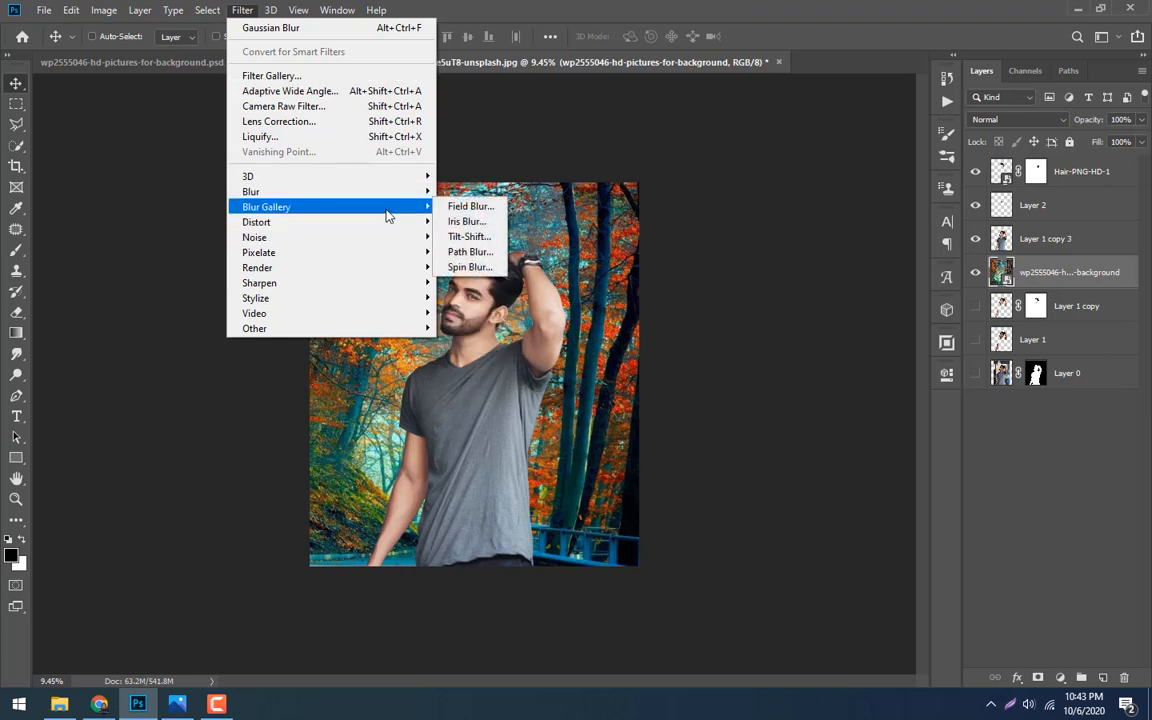
pyautogui.click(488, 210)
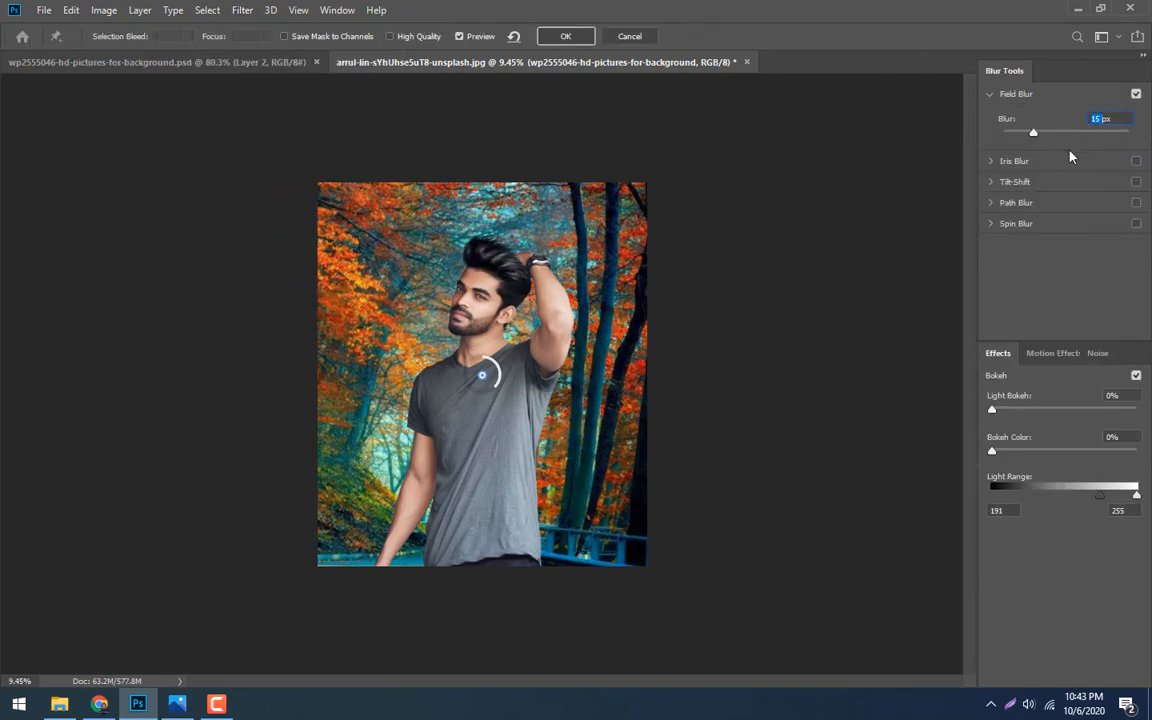
pyautogui.write('30')
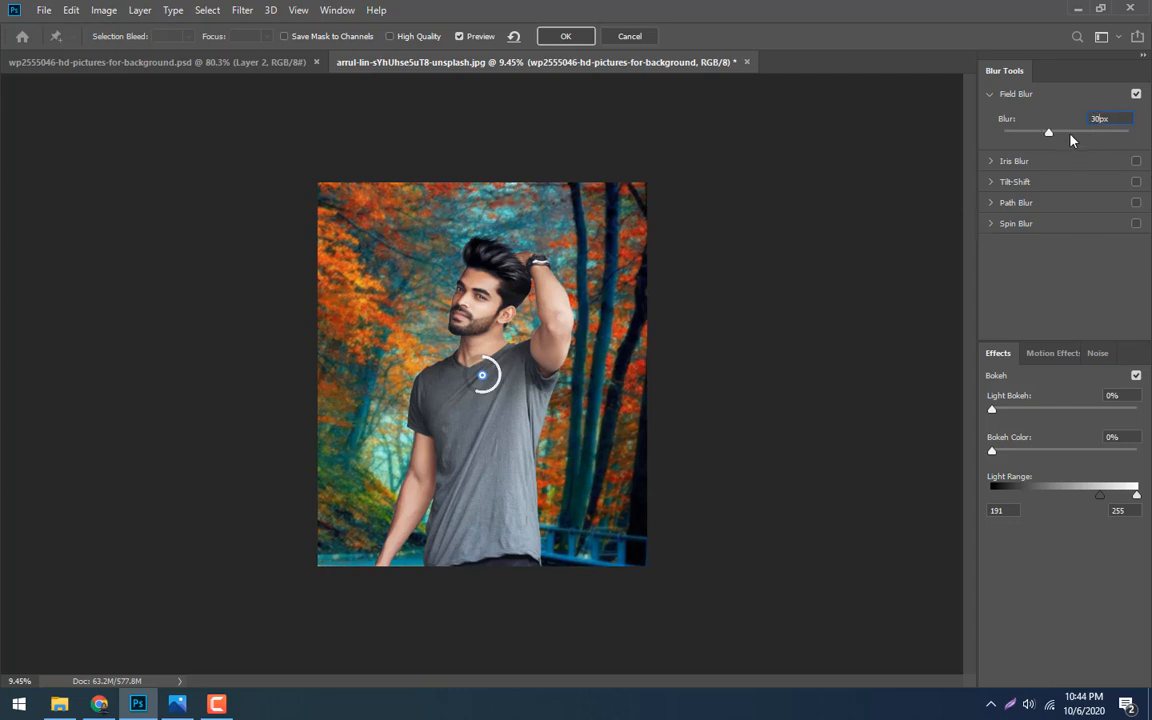
pyautogui.click(1066, 134)
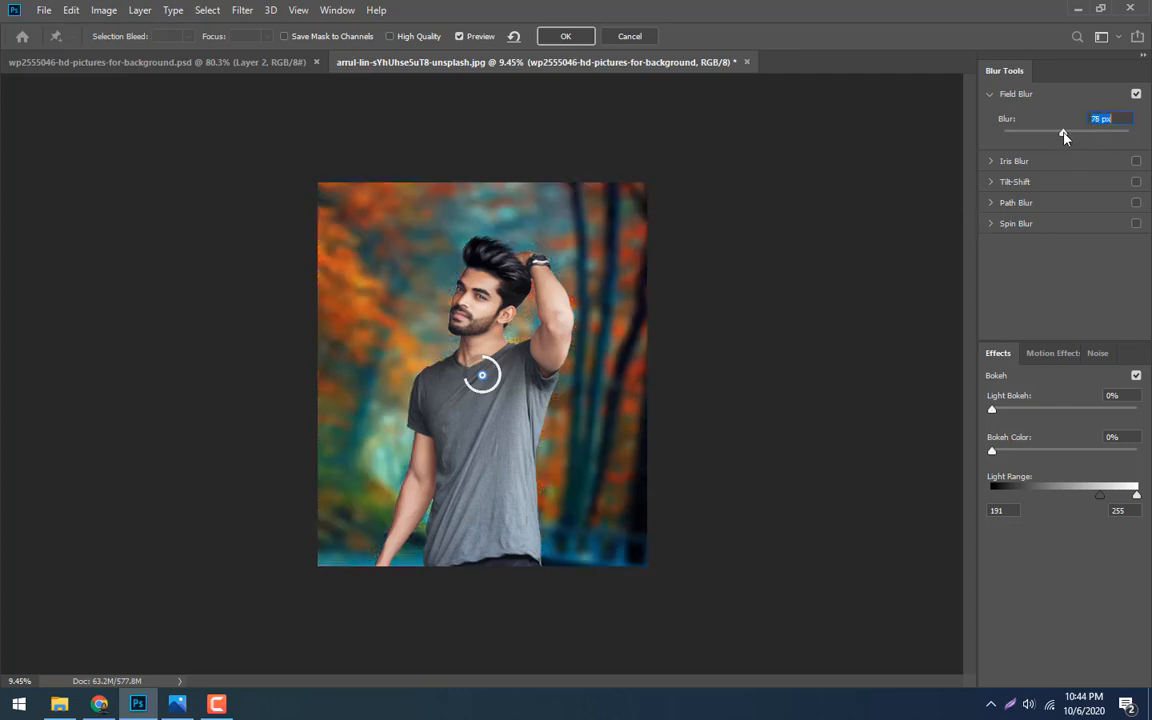
pyautogui.moveTo(1064, 132); pyautogui.dragTo(1061, 132)
pyautogui.click(1029, 411)
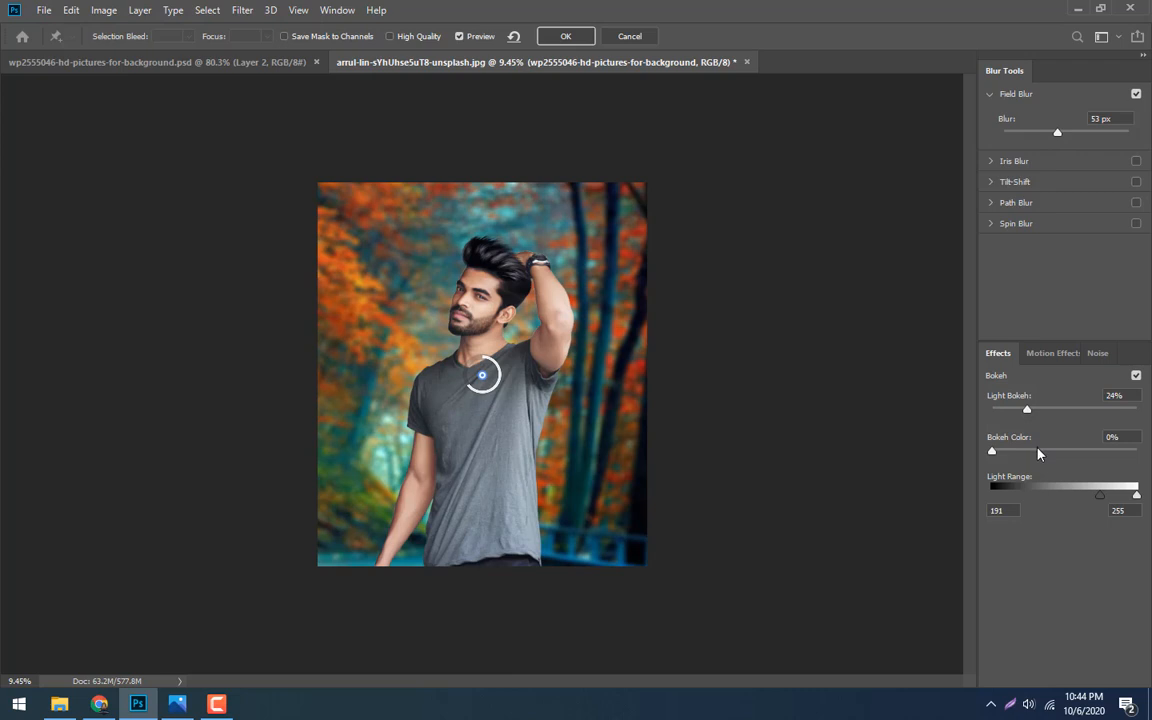
pyautogui.click(1037, 451)
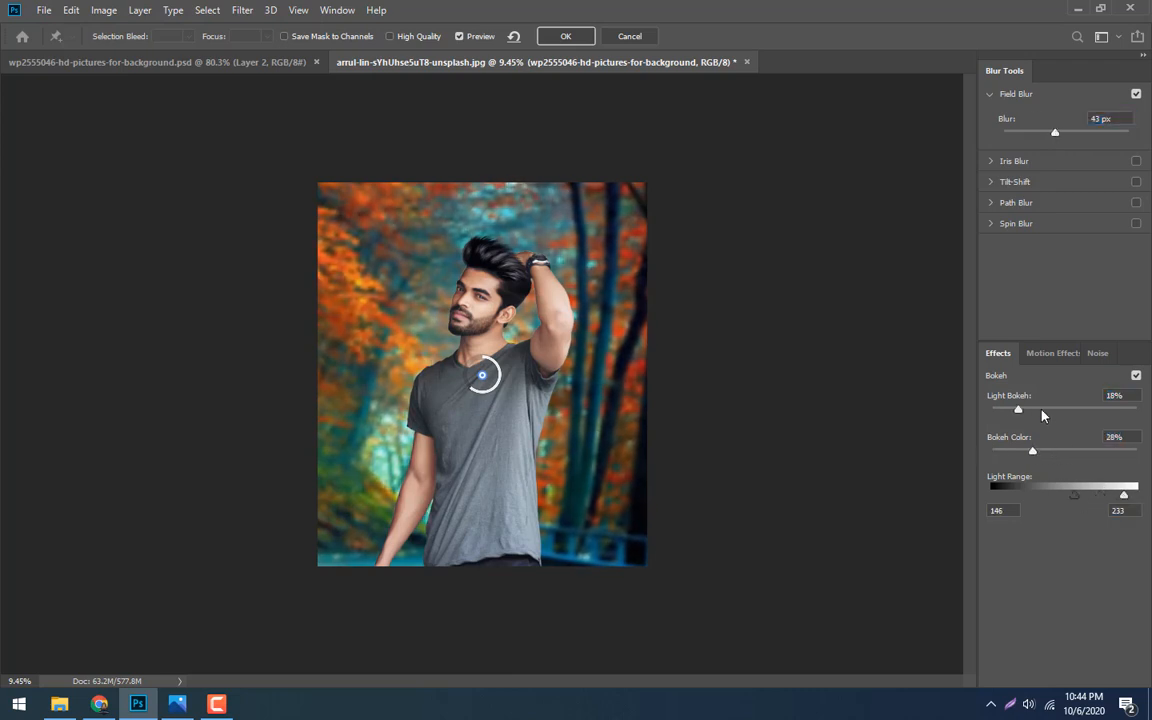
pyautogui.click(565, 36)
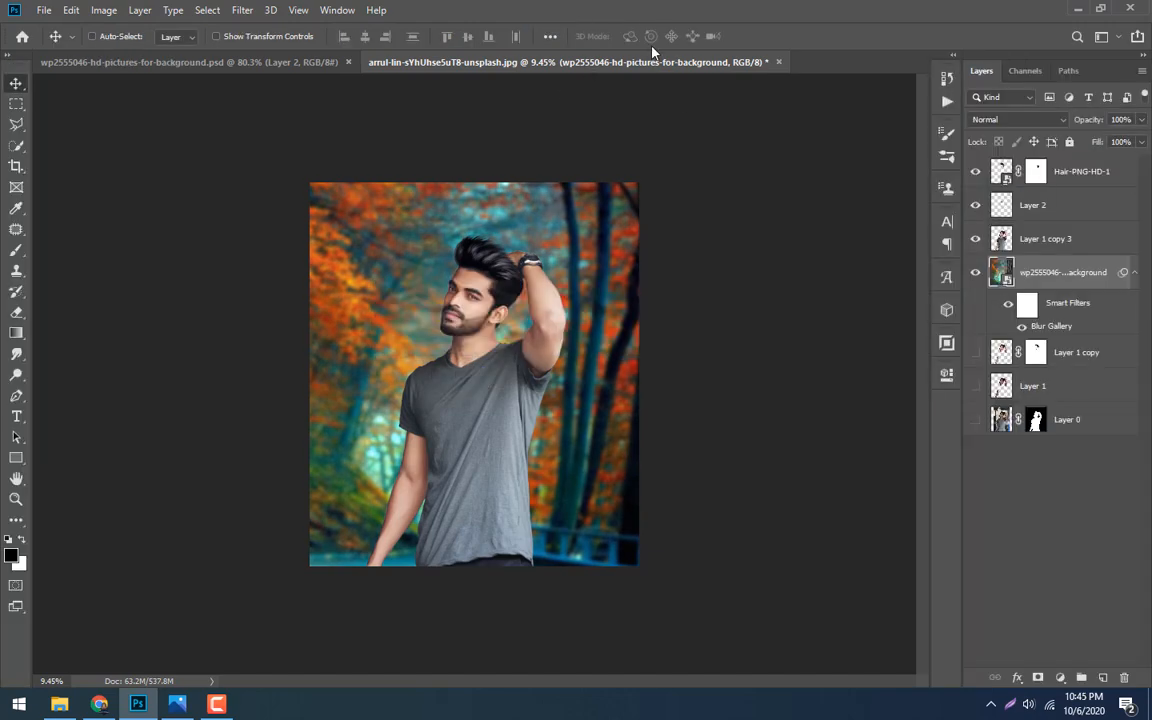
# Inspect the man's cut-out edge along the forehead, beard and neck, comparing with Layer 1 copy 3 hidden and shown
pyautogui.scroll(10, 391, 213)
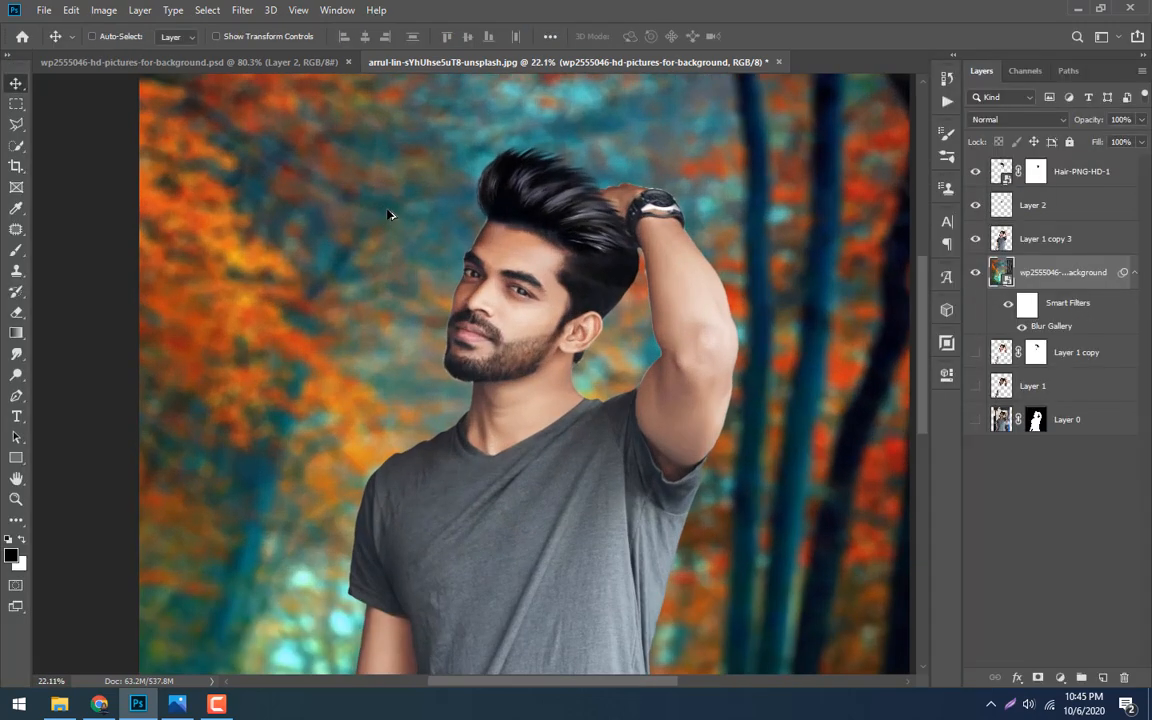
pyautogui.scroll(10, 418, 214)
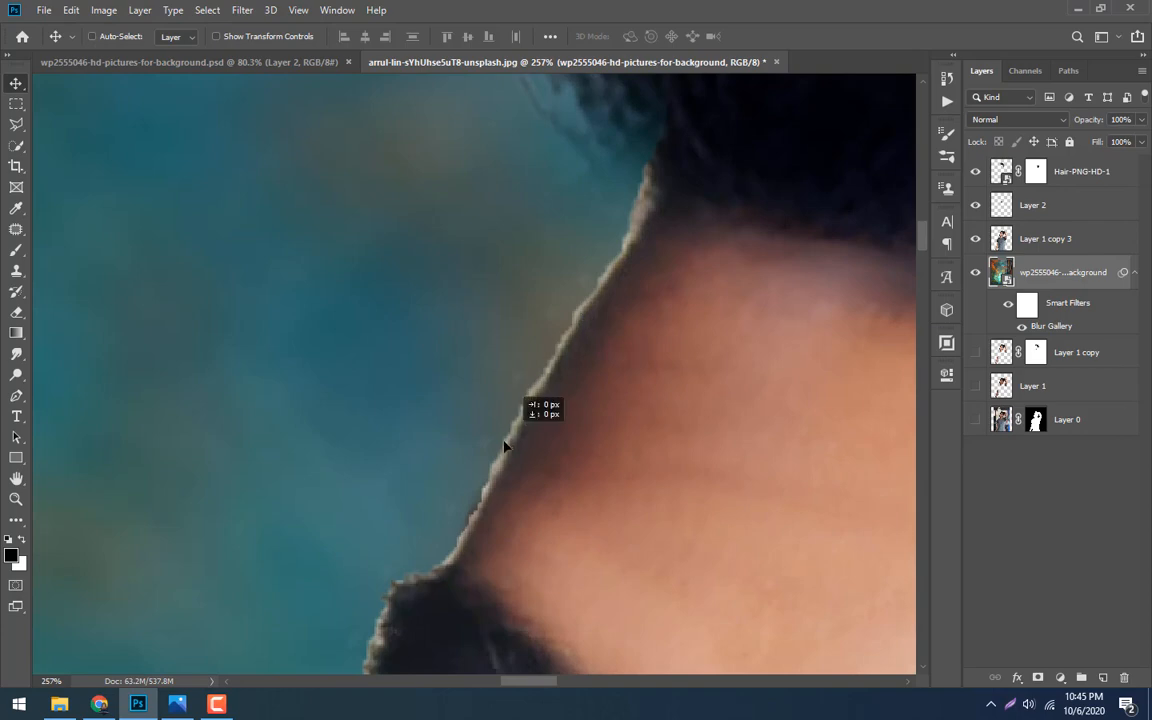
pyautogui.scroll(-2, 532, 395)
pyautogui.scroll(-3, 532, 395)
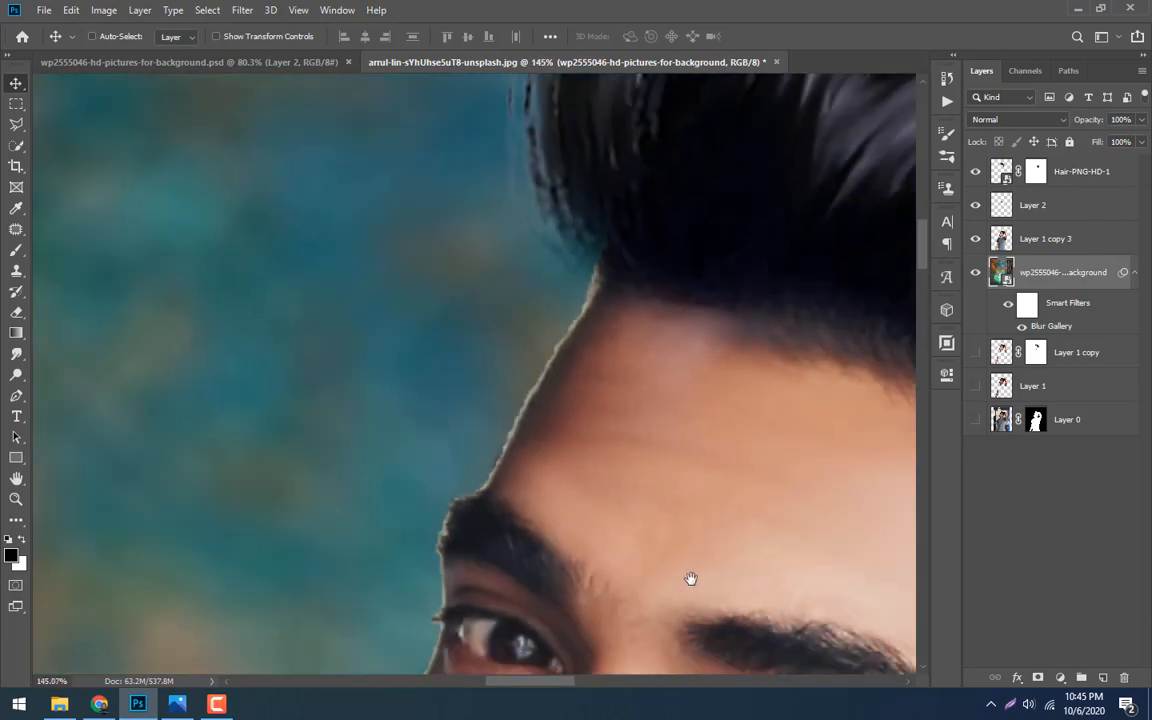
pyautogui.moveTo(689, 579); pyautogui.dragTo(662, 290)
pyautogui.moveTo(518, 590); pyautogui.dragTo(527, 231)
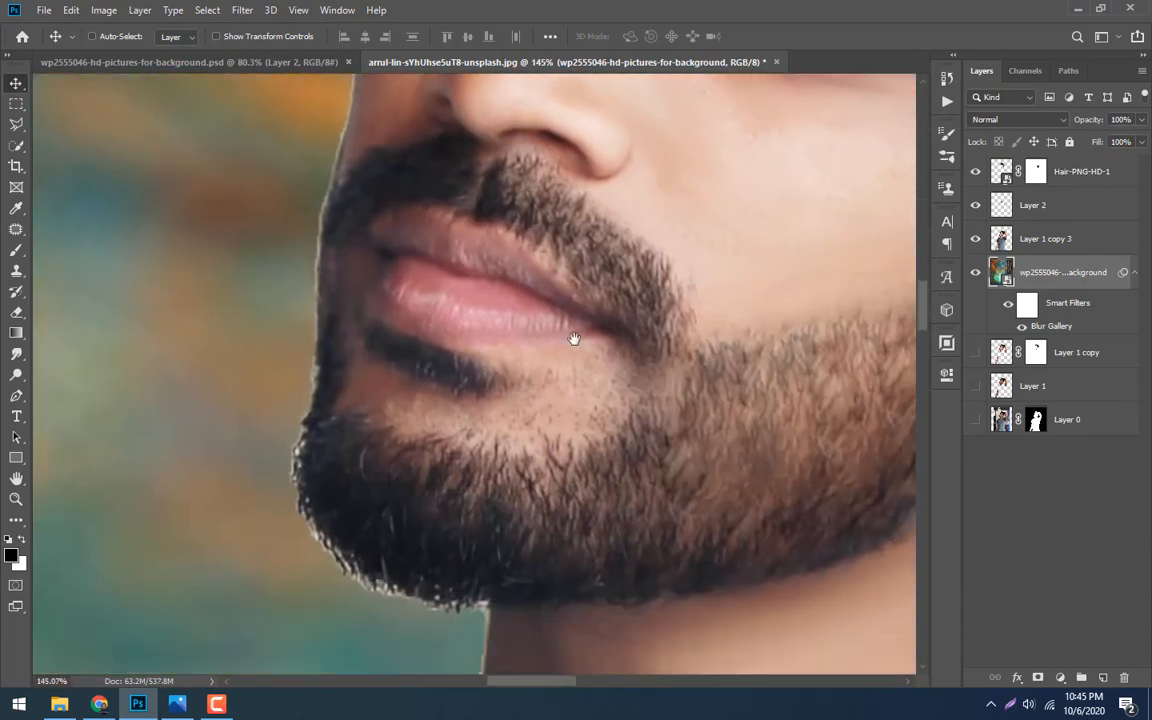
pyautogui.moveTo(638, 574); pyautogui.dragTo(551, 246)
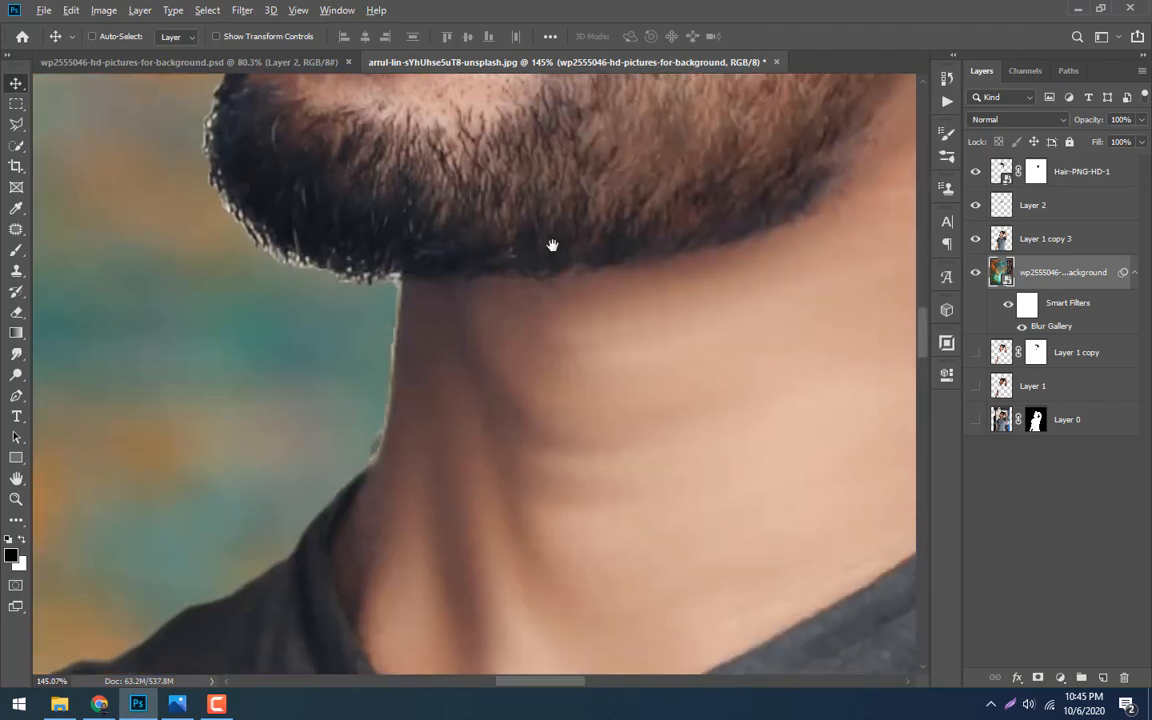
pyautogui.scroll(-5, 552, 245)
pyautogui.click(977, 240)
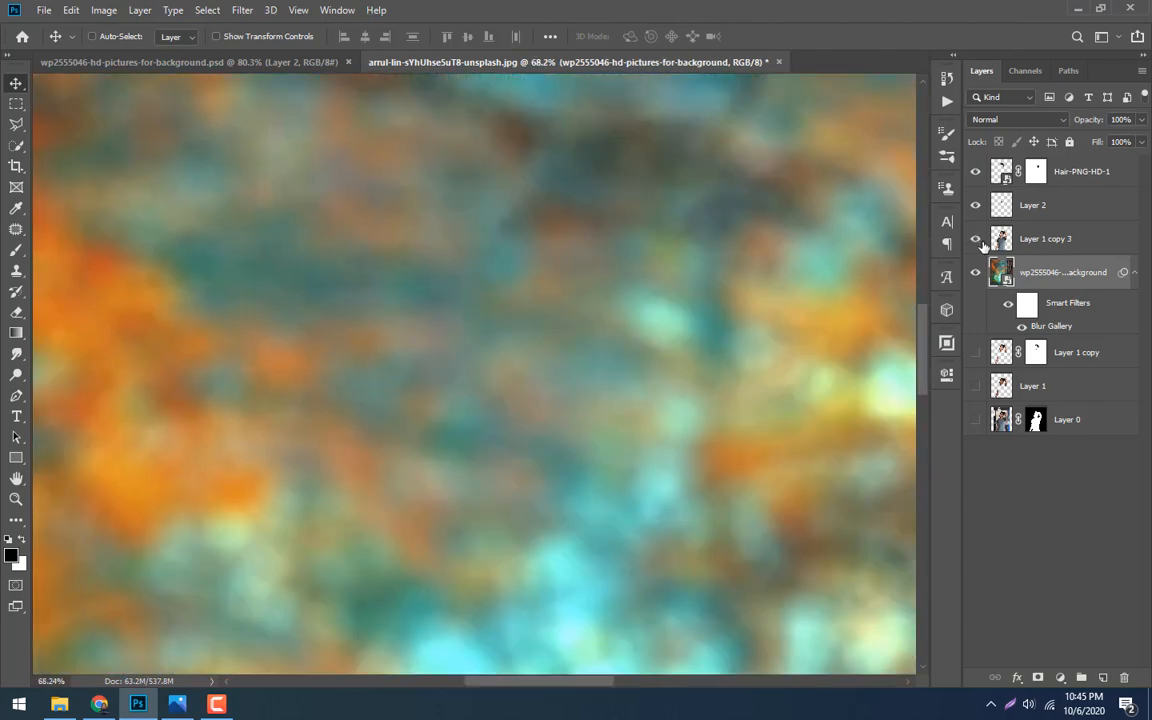
pyautogui.click(977, 240)
pyautogui.click(977, 240)
pyautogui.click(977, 240)
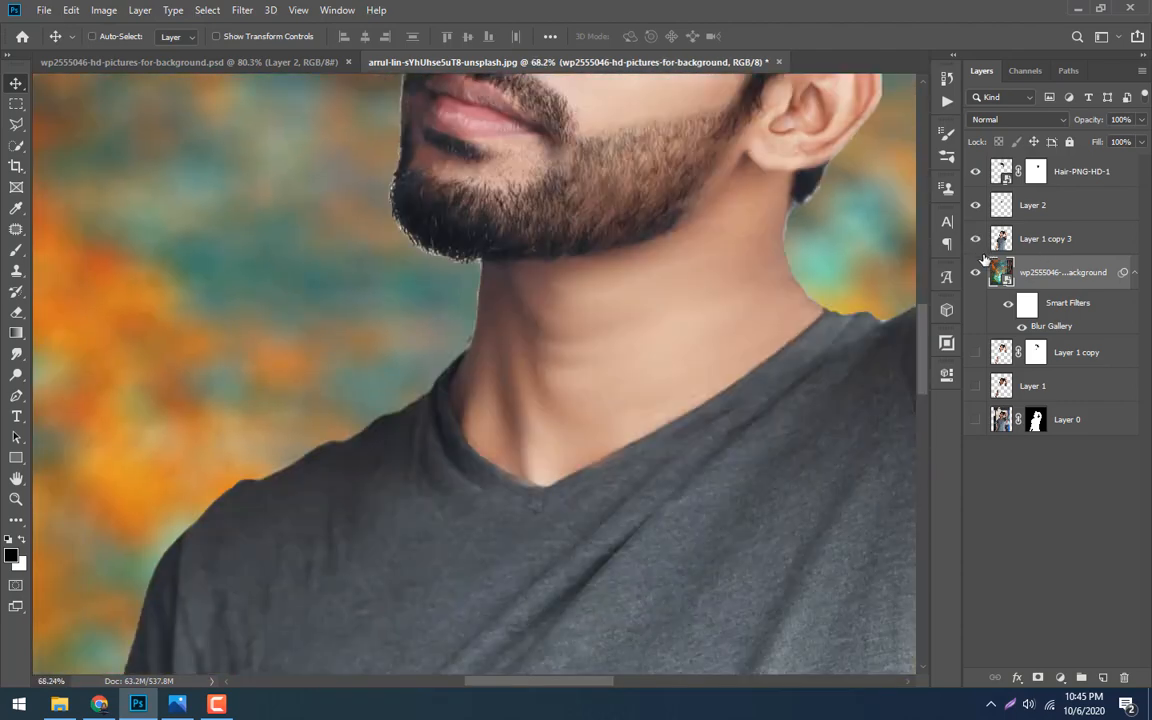
pyautogui.moveTo(787, 298); pyautogui.dragTo(714, 405)
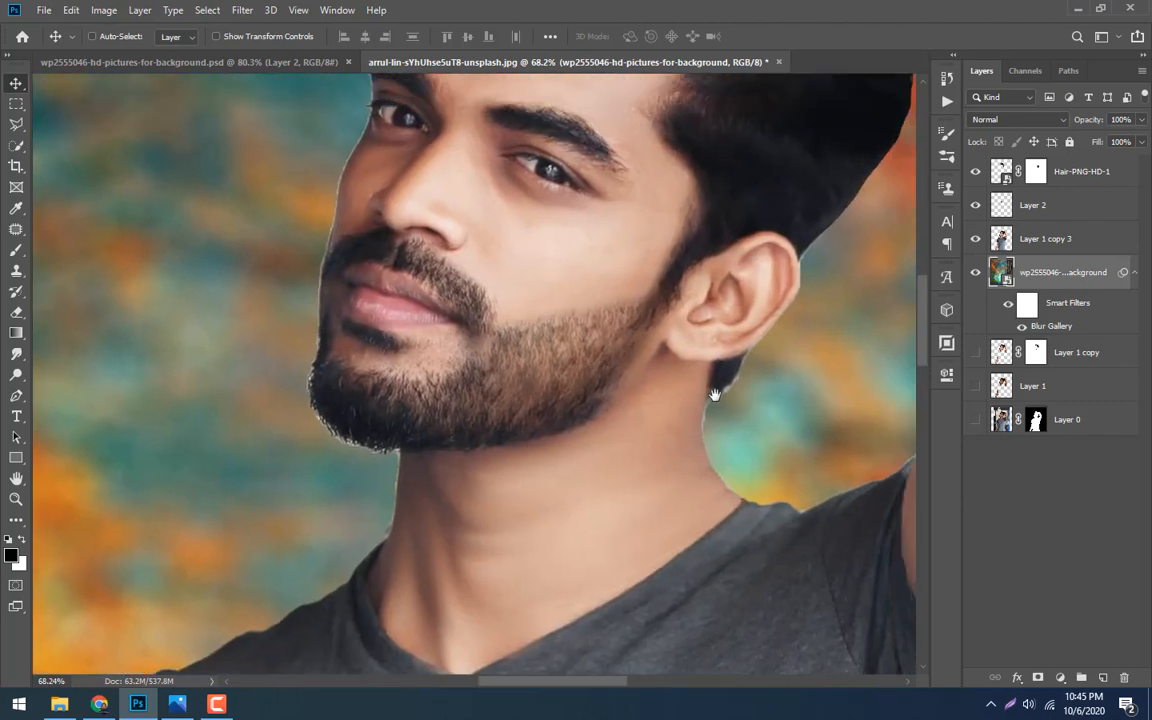
# Load the outline of Layer 1 copy 3 as a selection and contract it by 1 pixel
pyautogui.click(1010, 242)
pyautogui.keyDown('ctrl'); pyautogui.click(1003, 240); pyautogui.keyUp('ctrl')
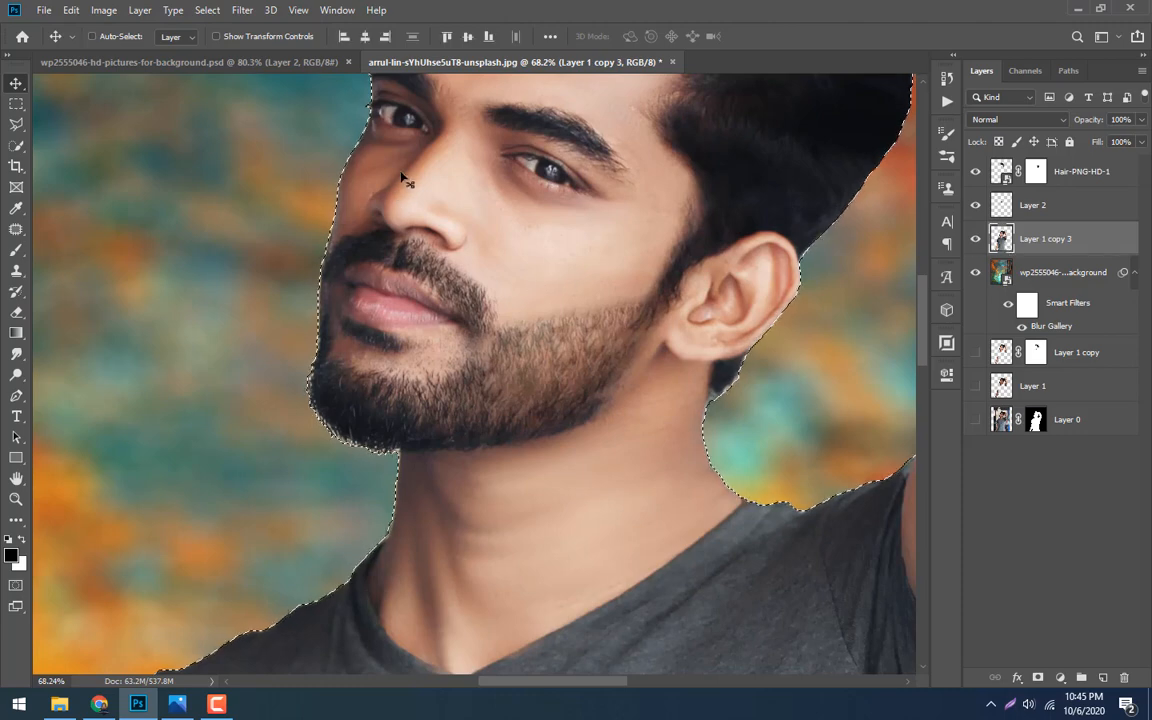
pyautogui.click(205, 10)
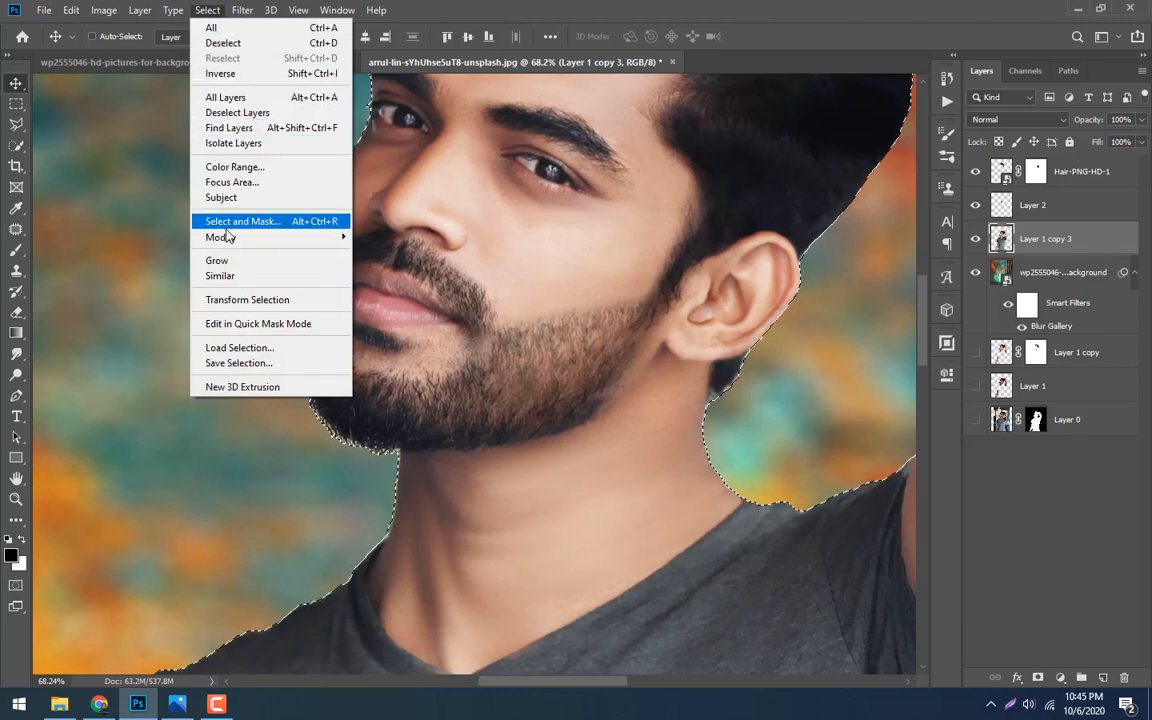
pyautogui.moveTo(278, 239)
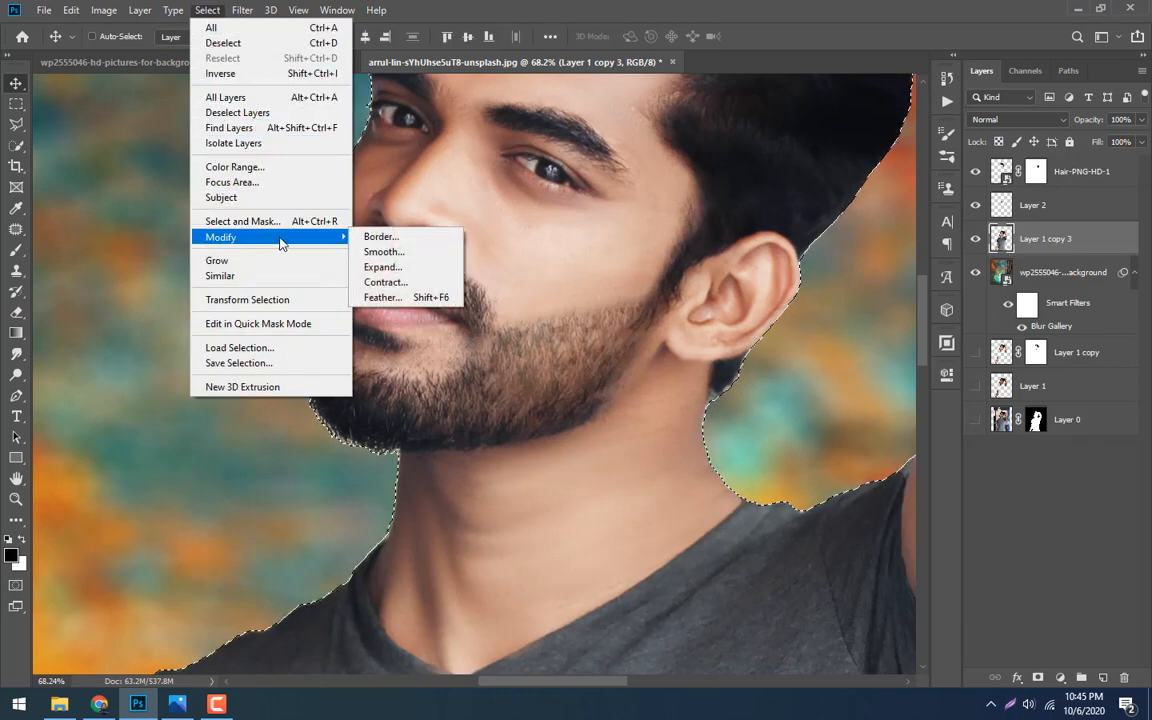
pyautogui.click(390, 282)
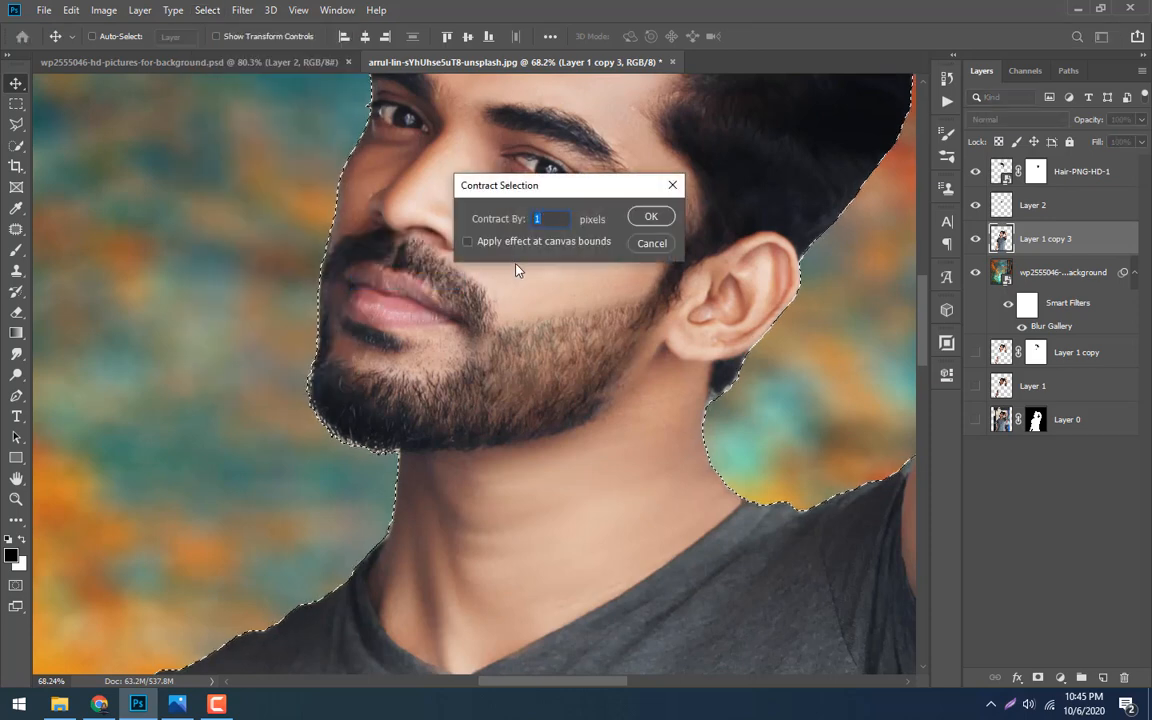
pyautogui.click(645, 217)
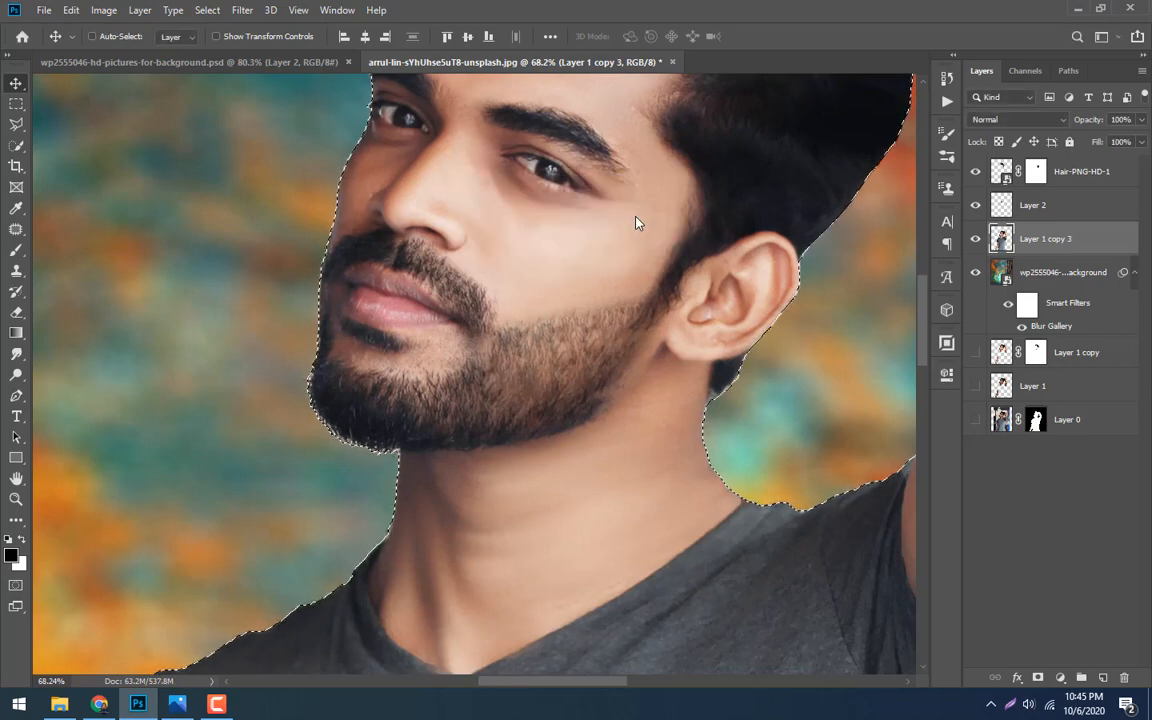
# Contract the man's selection by a further 2 pixels and check its position along the face edge
pyautogui.scroll(4, 322, 218)
pyautogui.scroll(2, 335, 217)
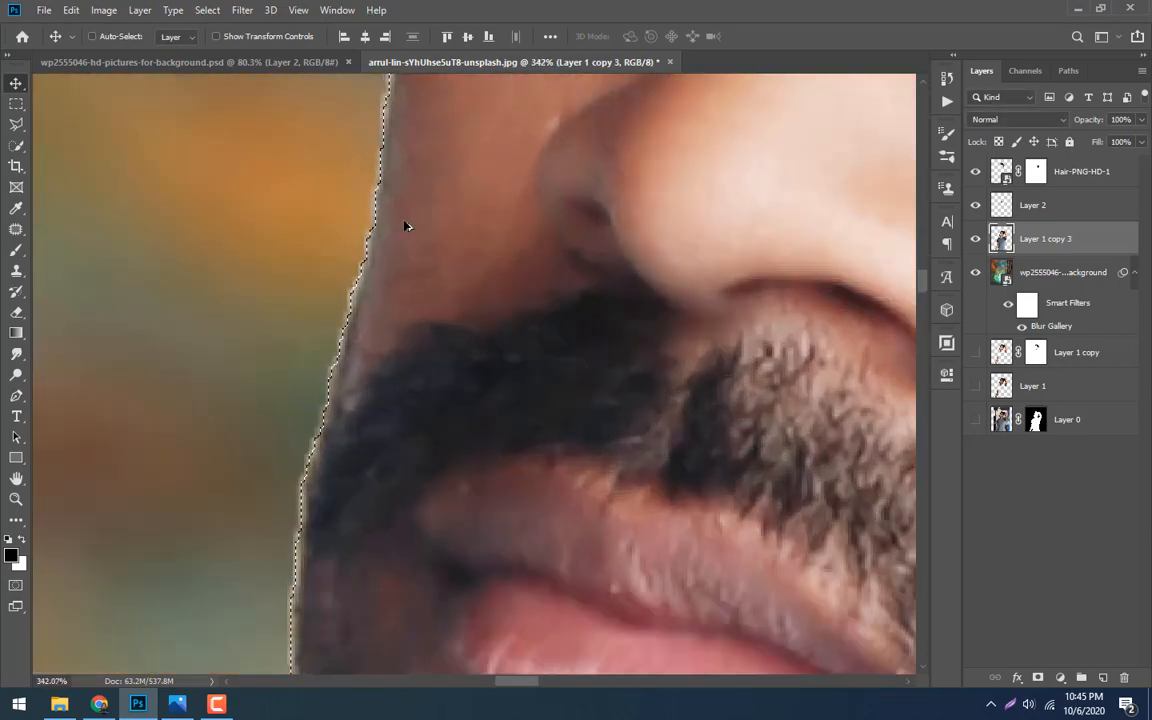
pyautogui.scroll(3, 404, 226)
pyautogui.scroll(-1, 398, 250)
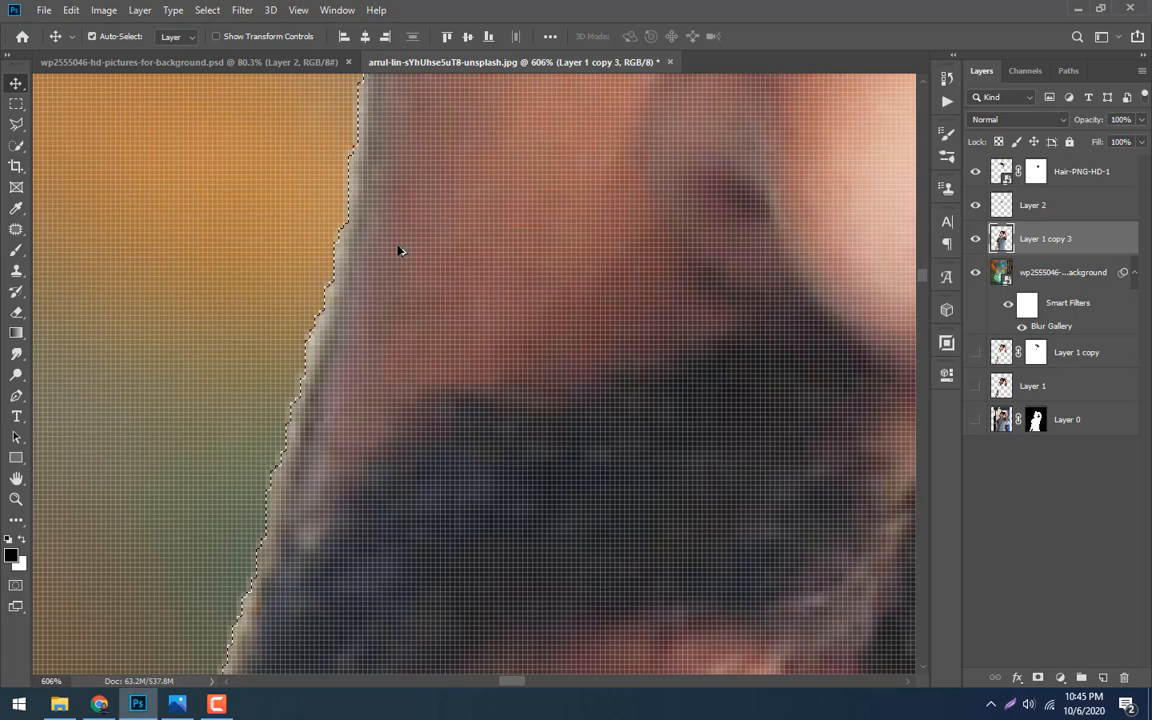
pyautogui.click(210, 12)
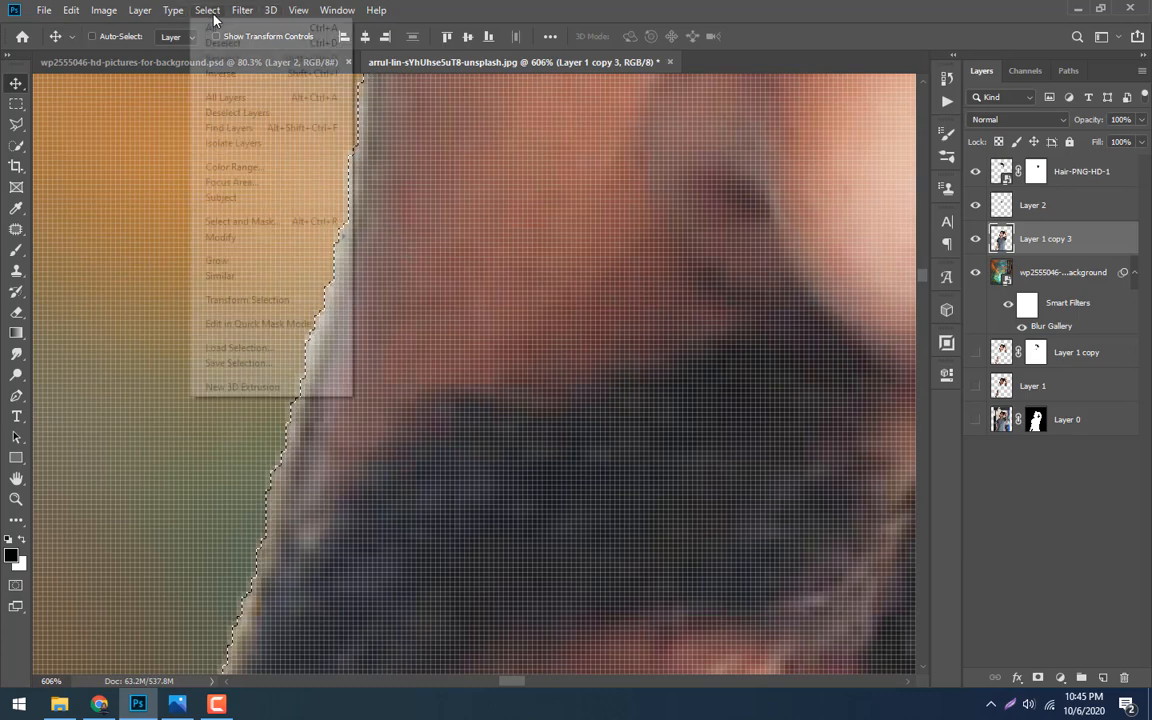
pyautogui.moveTo(300, 237)
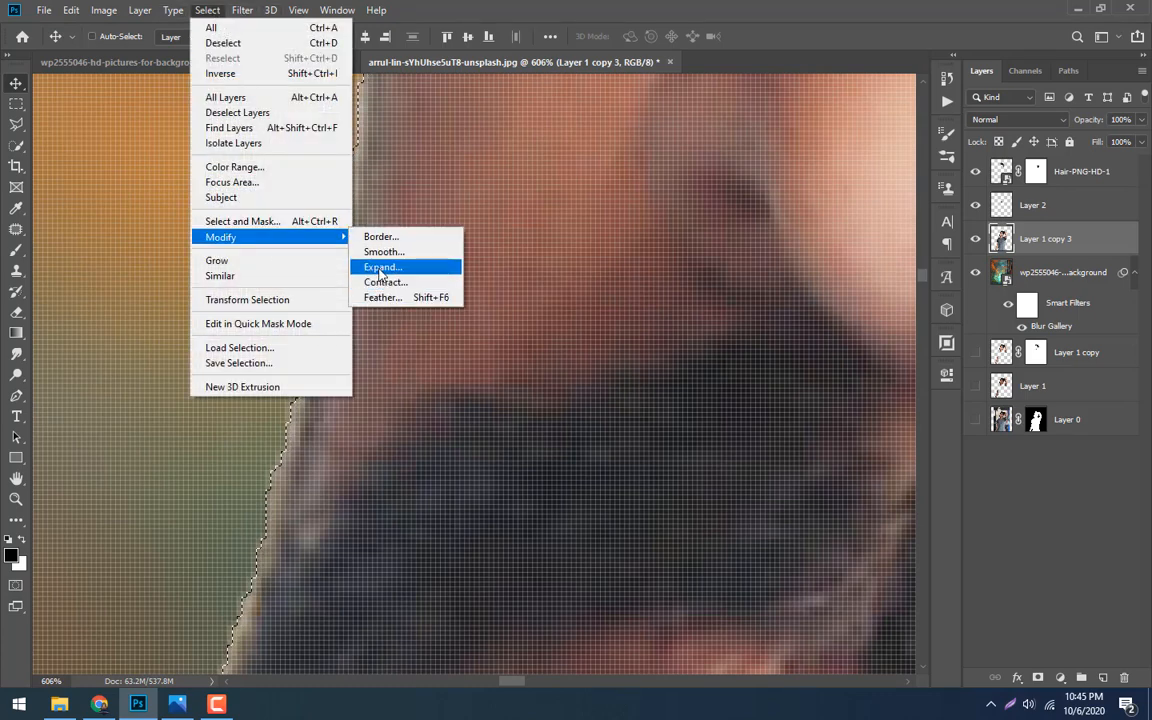
pyautogui.click(388, 283)
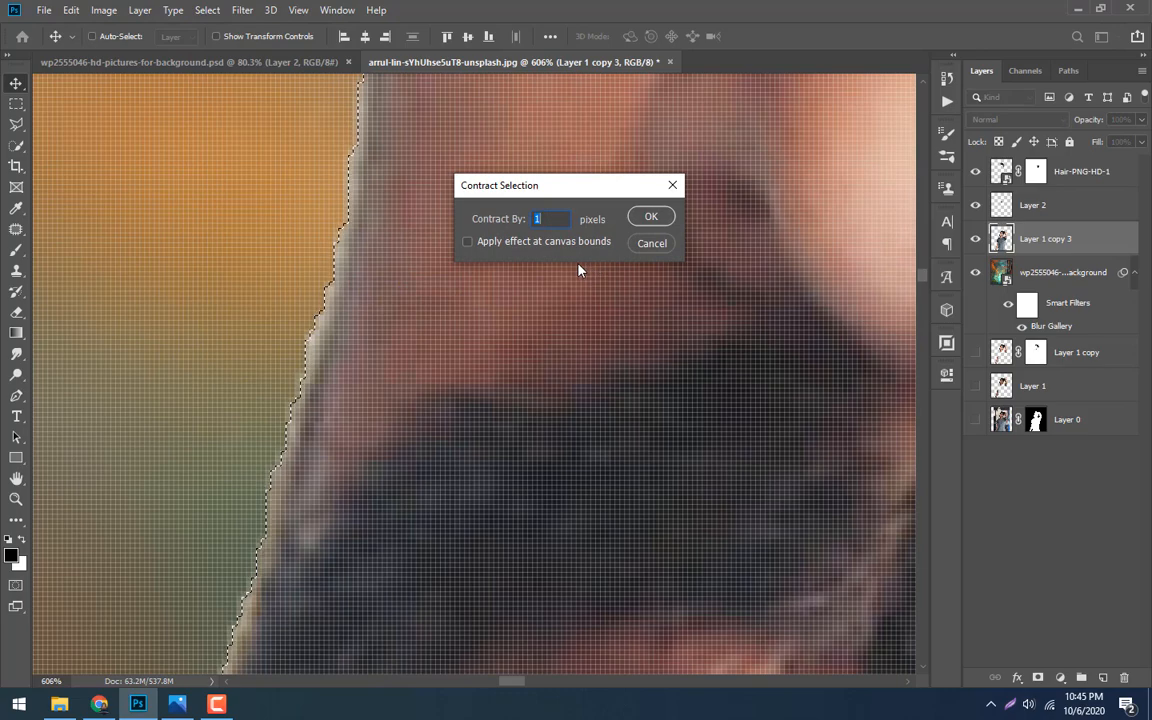
pyautogui.write('2')
pyautogui.press('Return')
pyautogui.scroll(-4, 504, 267)
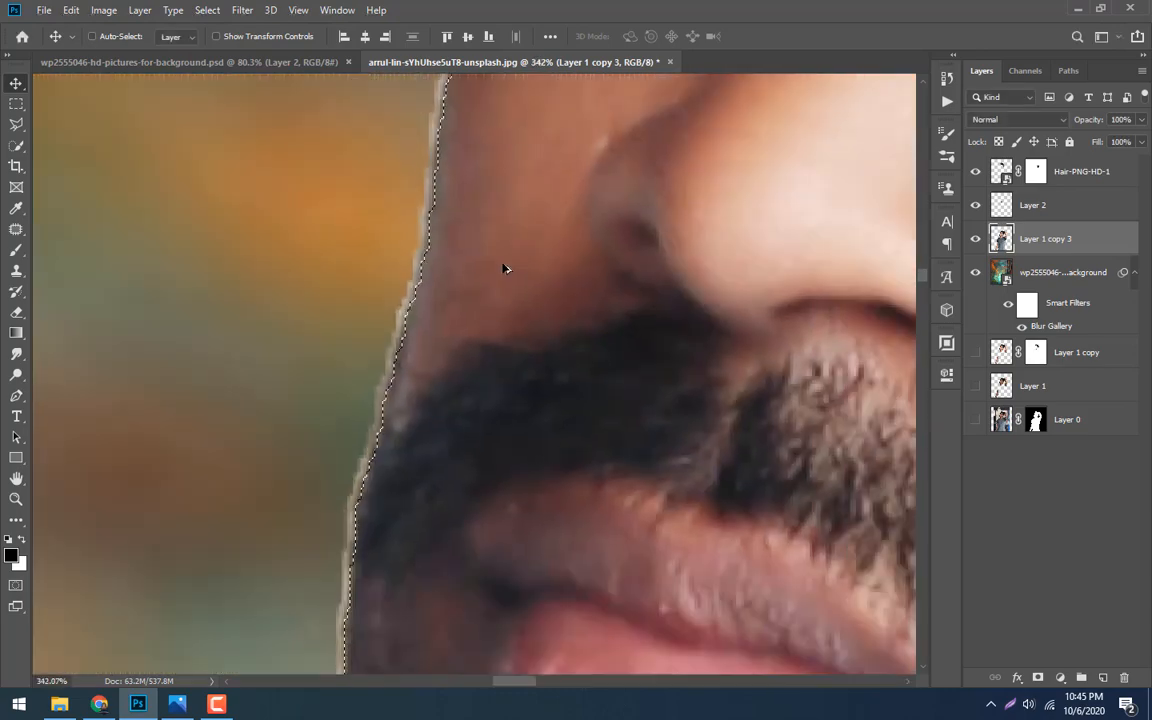
# Copy the contracted selection of the man onto its own new layer and clear the selection
pyautogui.scroll(-10, 504, 267)
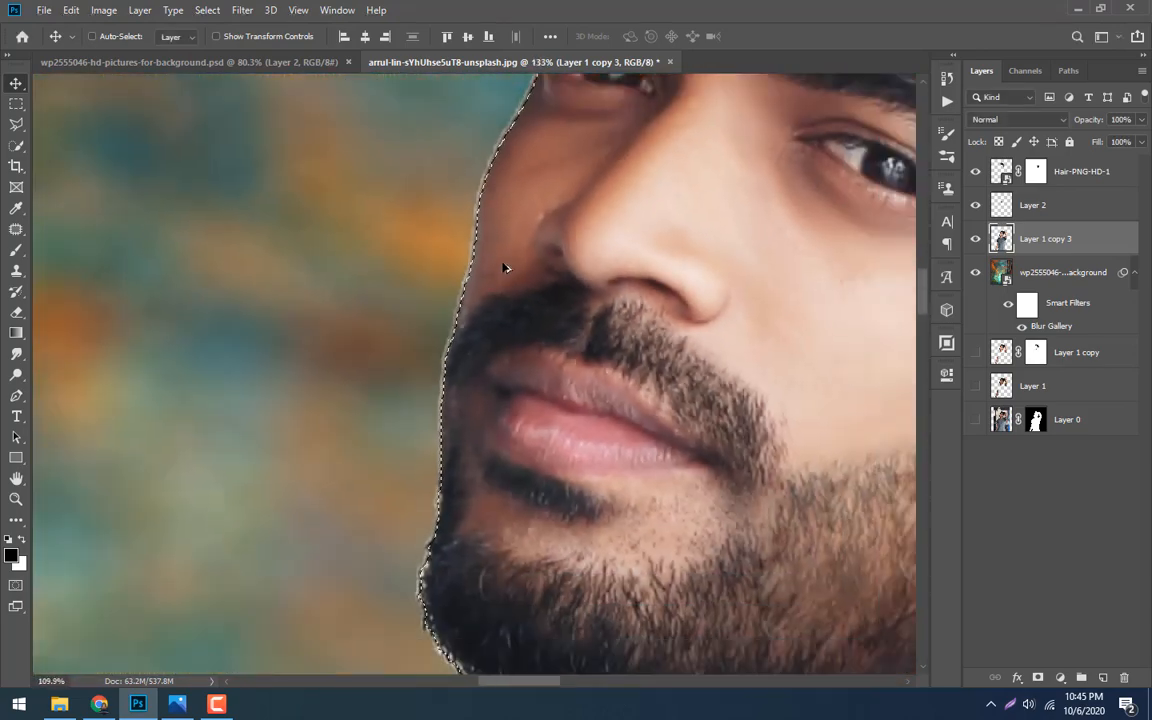
pyautogui.scroll(-3, 507, 268)
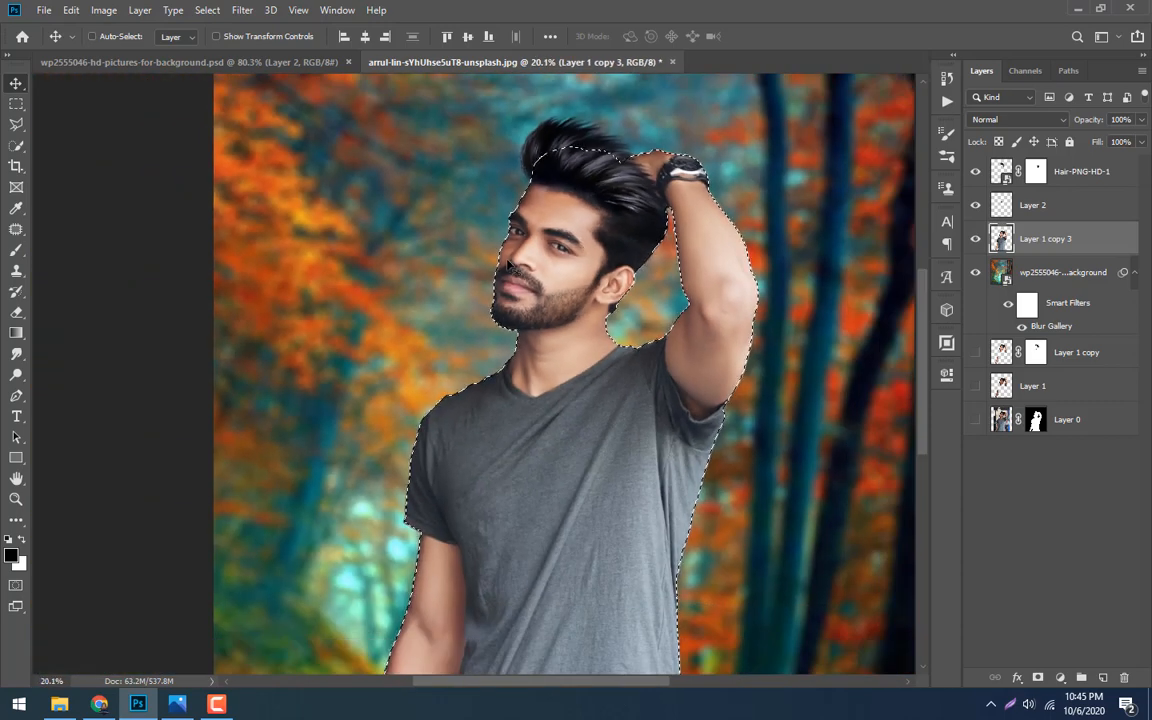
pyautogui.hotkey('ctrl', 'j')
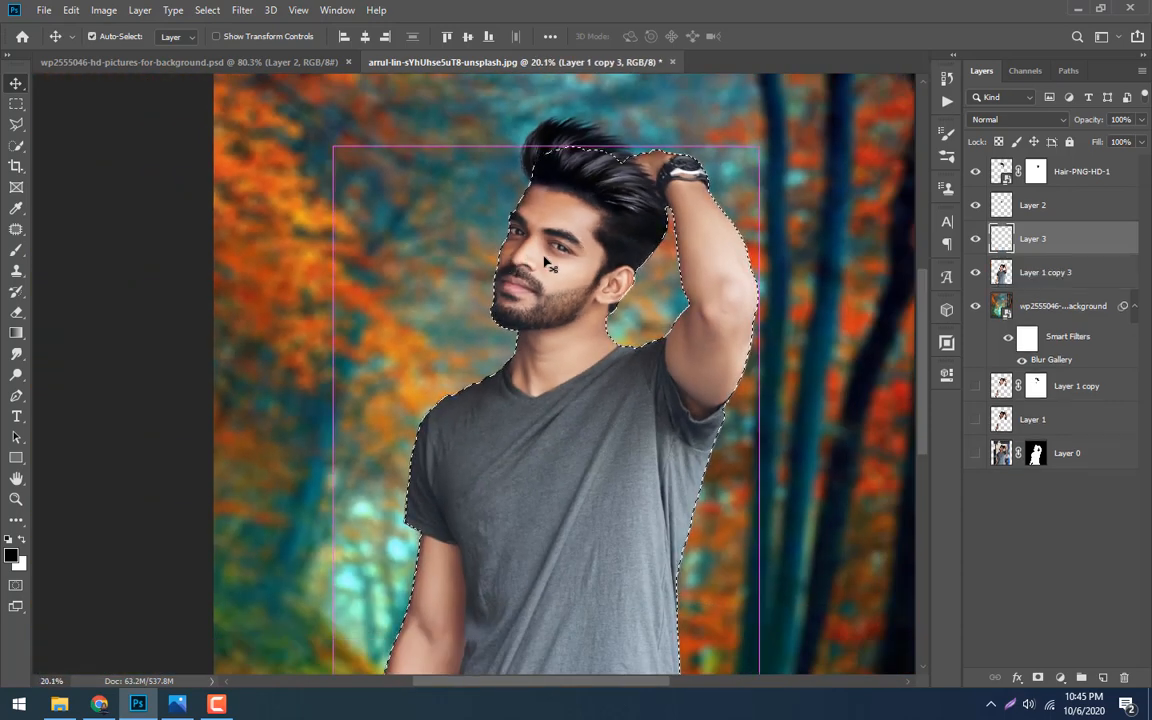
pyautogui.hotkey('ctrl', 'd')
# Try moving Layer 1 copy 3 below Layer 0, inspect the man's face edge, and undo the reordering
pyautogui.moveTo(1071, 278); pyautogui.dragTo(1110, 600)
pyautogui.scroll(8, 500, 210)
pyautogui.scroll(2, 591, 314)
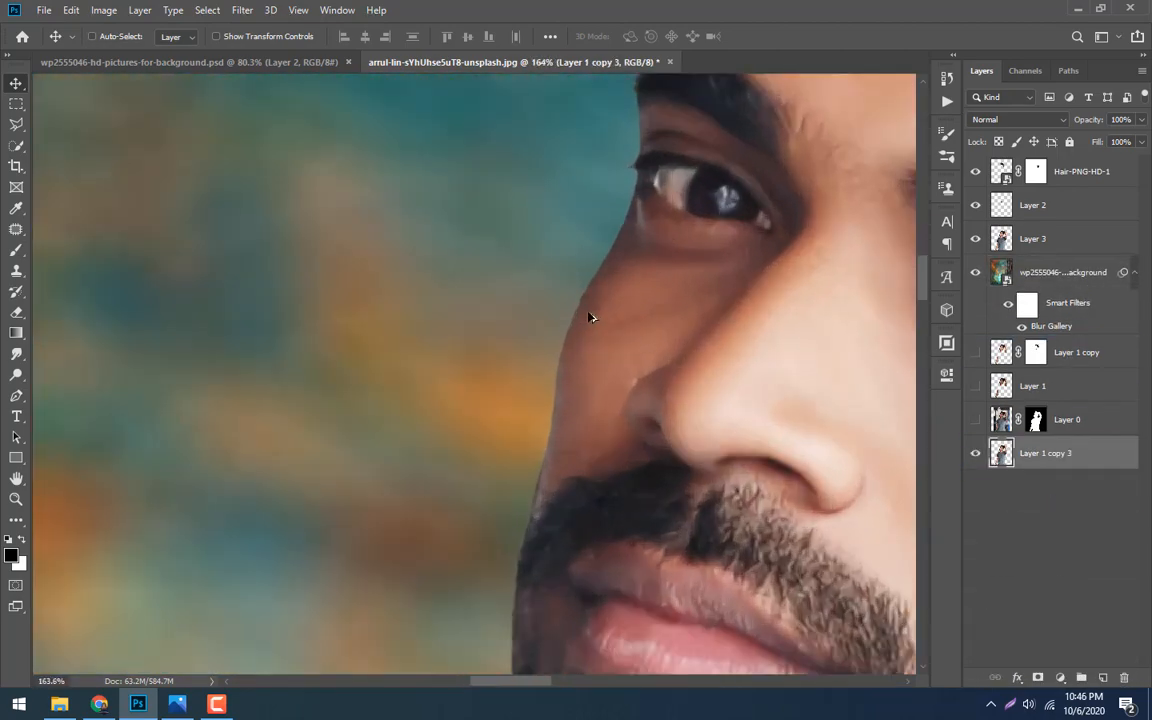
pyautogui.scroll(1, 558, 404)
pyautogui.scroll(-1, 500, 395)
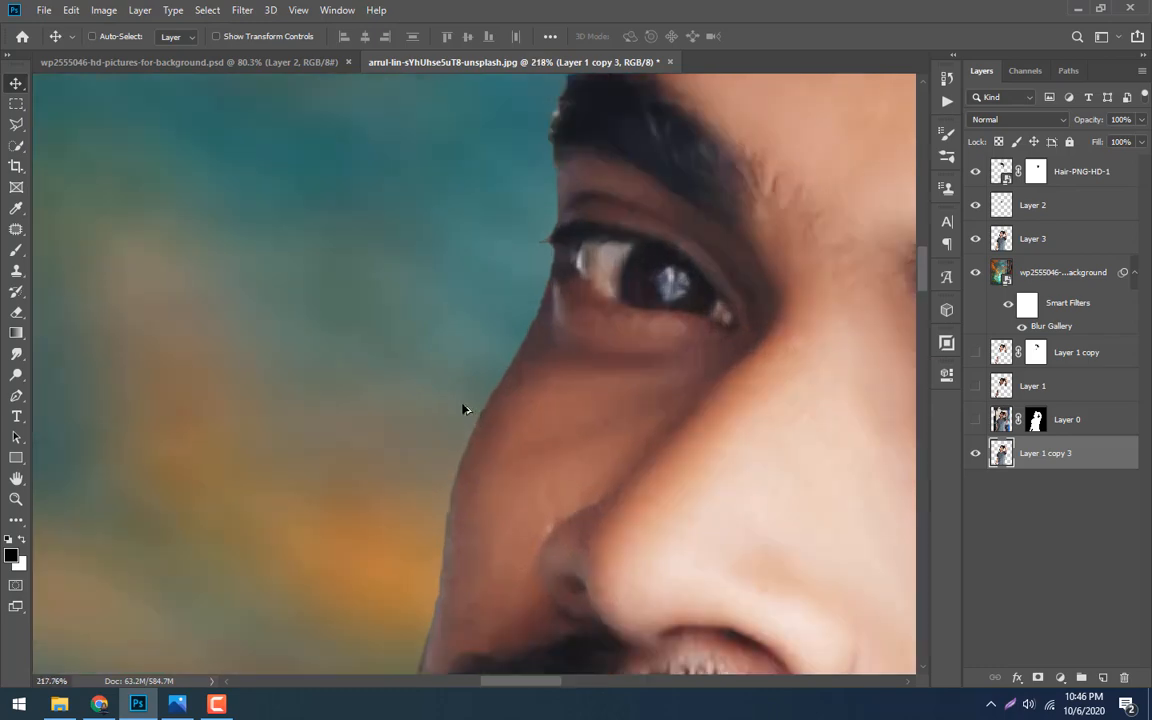
pyautogui.hotkey('ctrl', 'z')
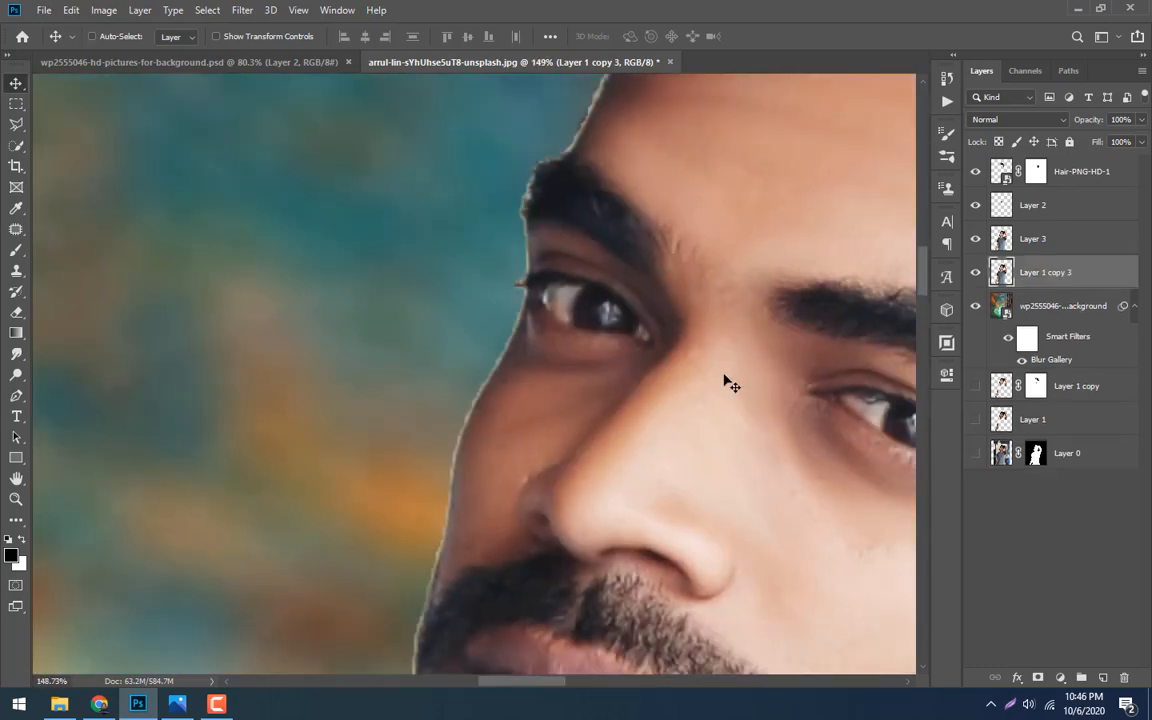
# Compare the face edge with Layer 1 copy 3 hidden and shown, and delete that fringed layer
pyautogui.click(975, 273)
pyautogui.click(975, 274)
pyautogui.click(975, 273)
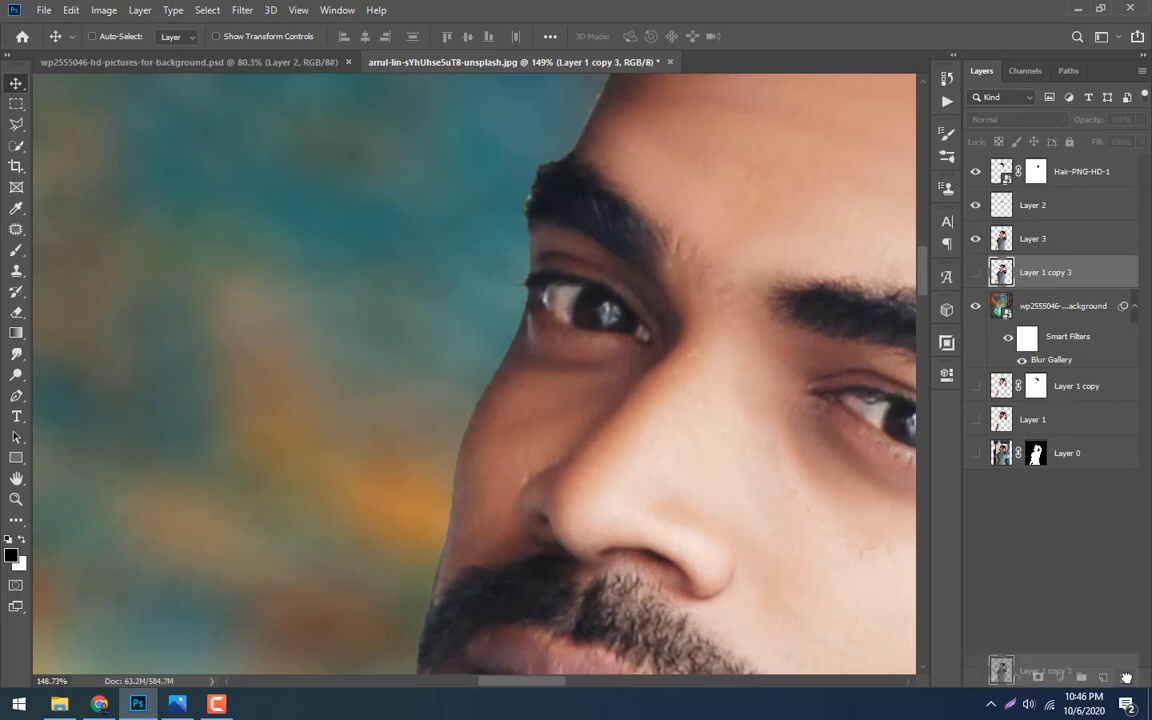
pyautogui.press('Delete')
pyautogui.hotkey('ctrl', '0')
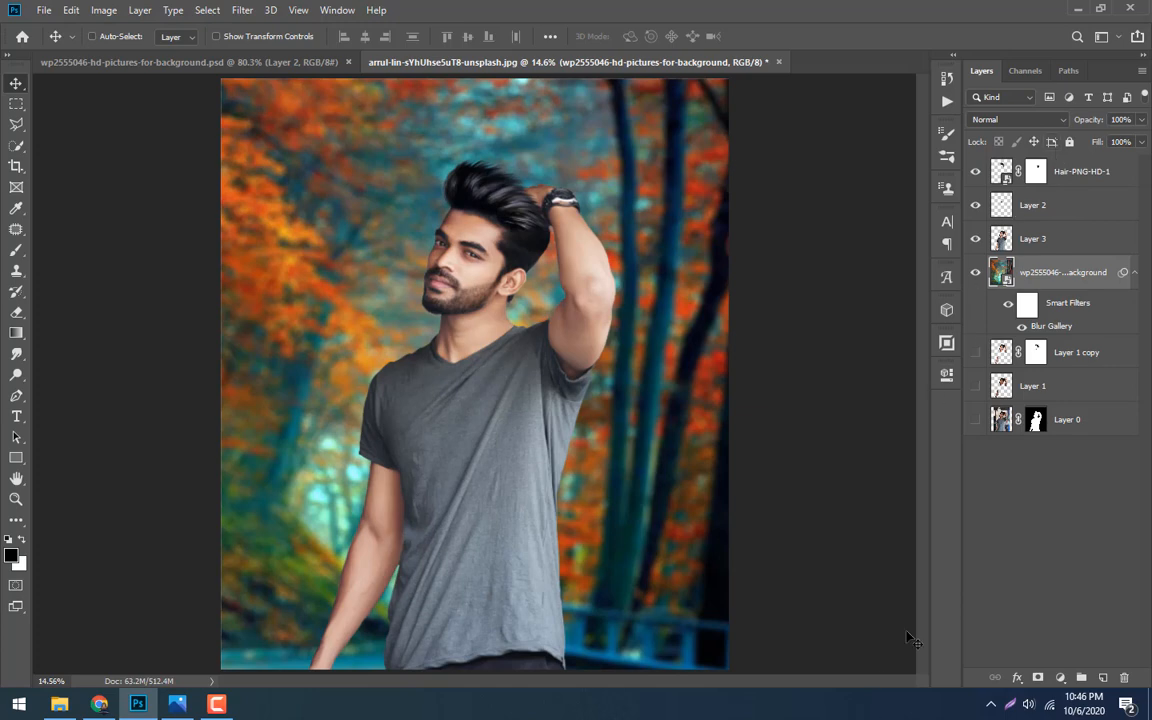
# Create a layer above Hair-PNG-HD-1 and fill it with the merged image using Apply Image, Multiply blending at 100% opacity
pyautogui.click(1117, 176)
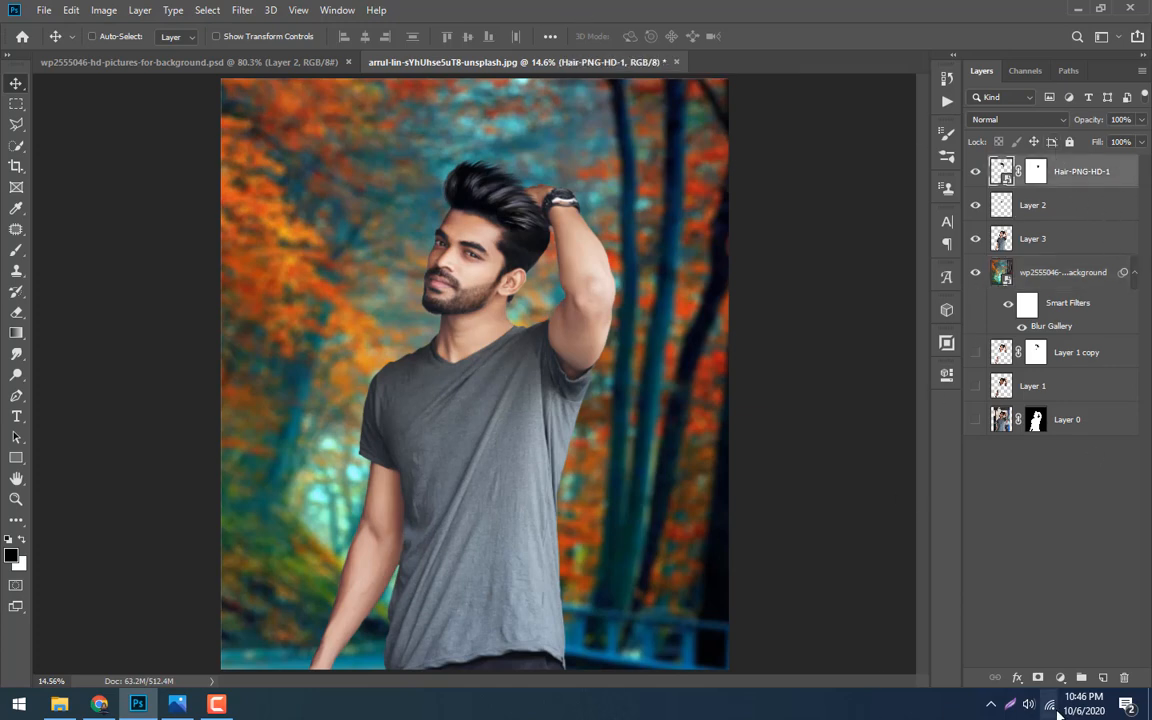
pyautogui.click(1103, 679)
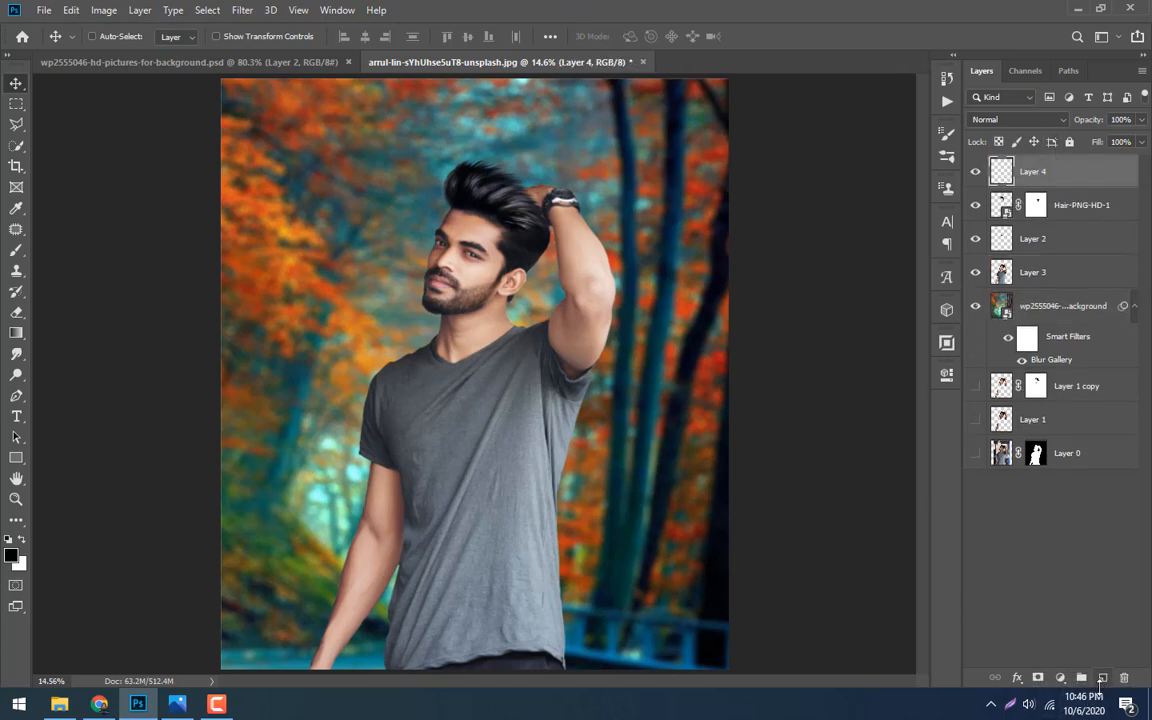
pyautogui.click(242, 10)
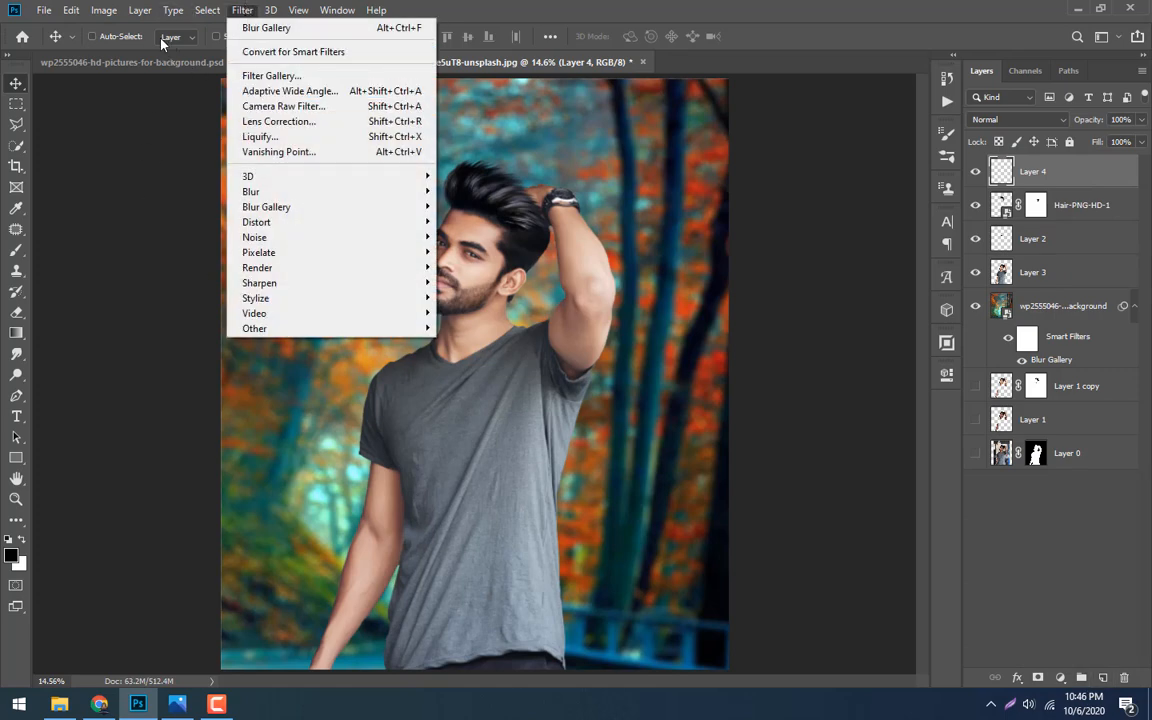
pyautogui.moveTo(118, 12)
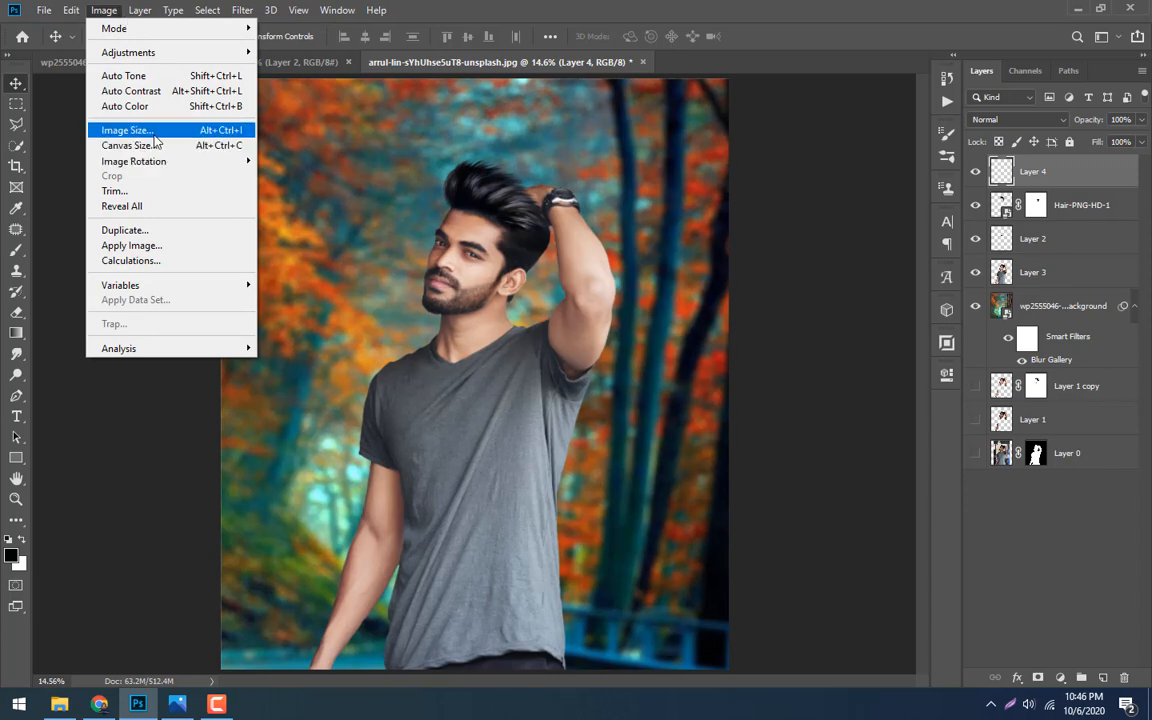
pyautogui.click(131, 245)
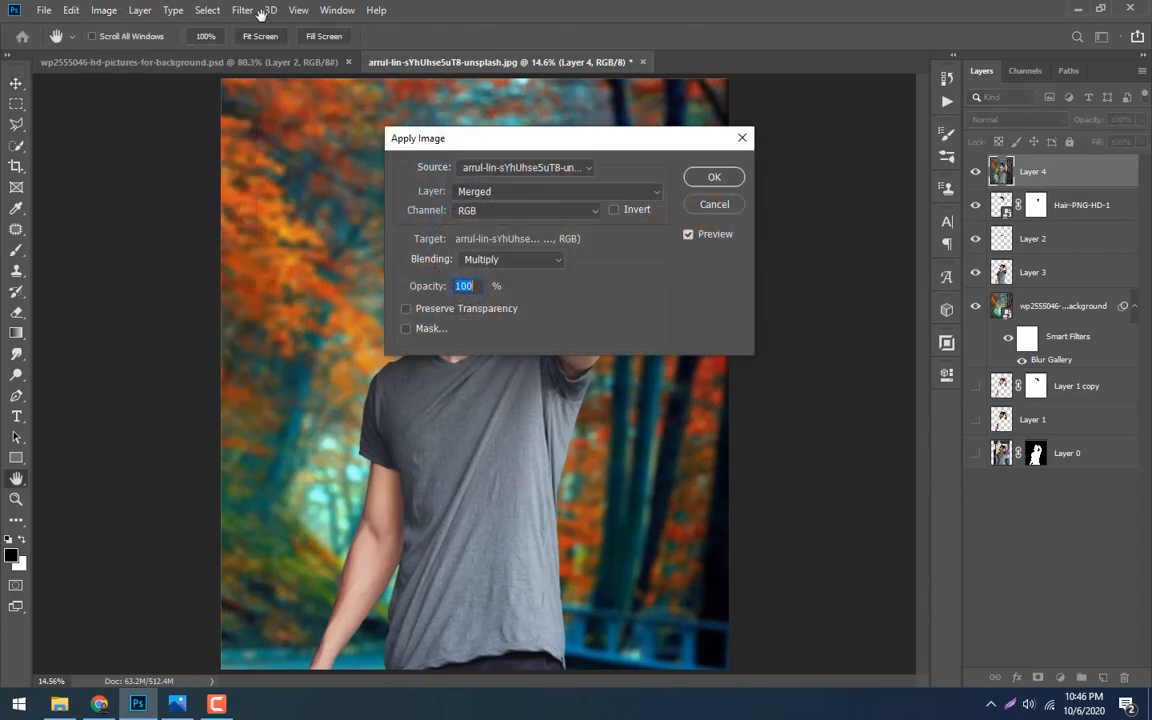
pyautogui.click(728, 184)
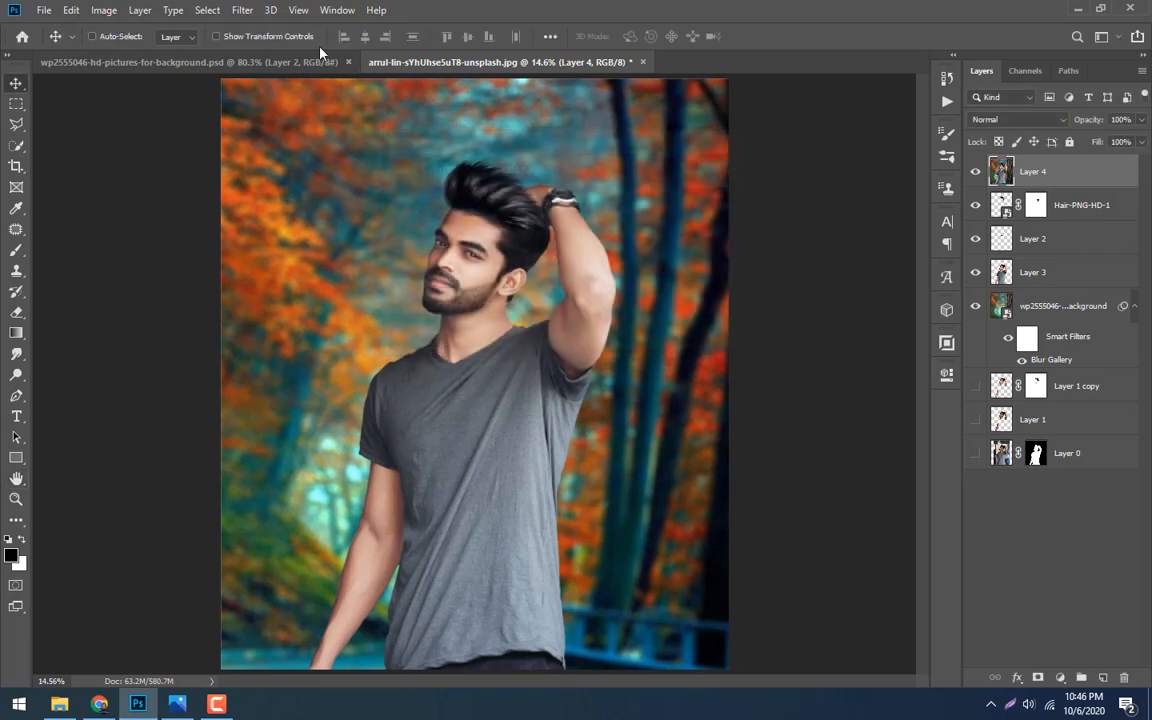
# Start the Camera Raw Filter on the merged layer and set Temperature to -15 and Tint to -16
pyautogui.click(241, 12)
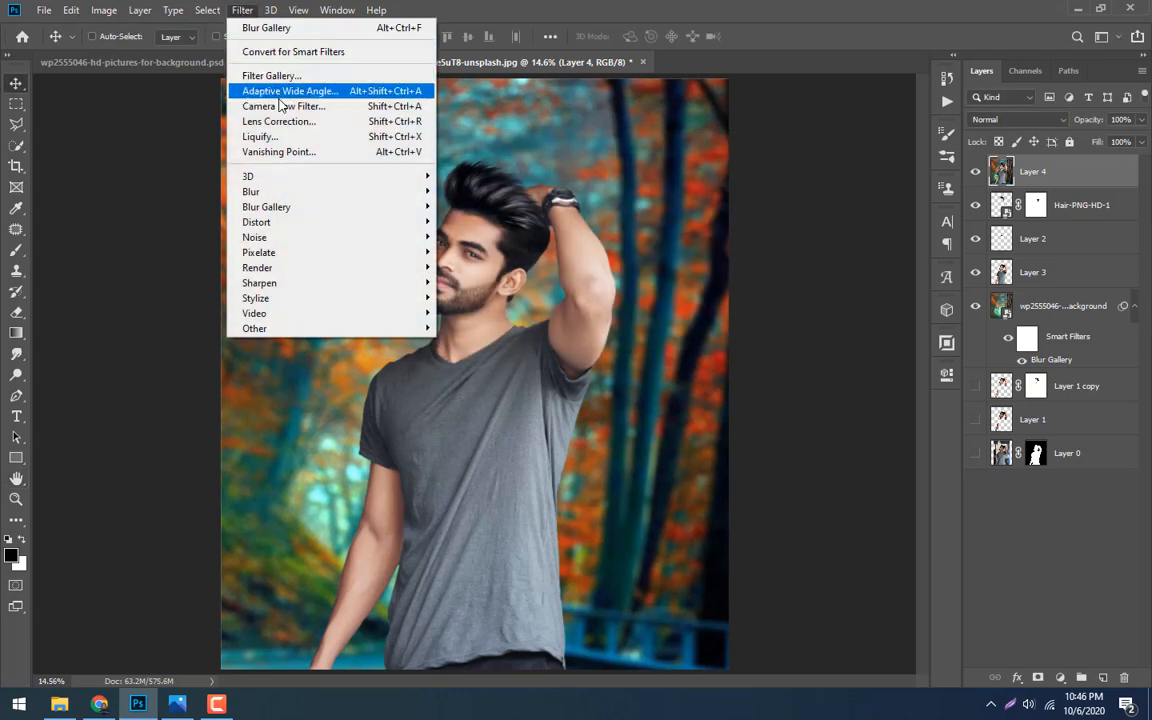
pyautogui.click(278, 104)
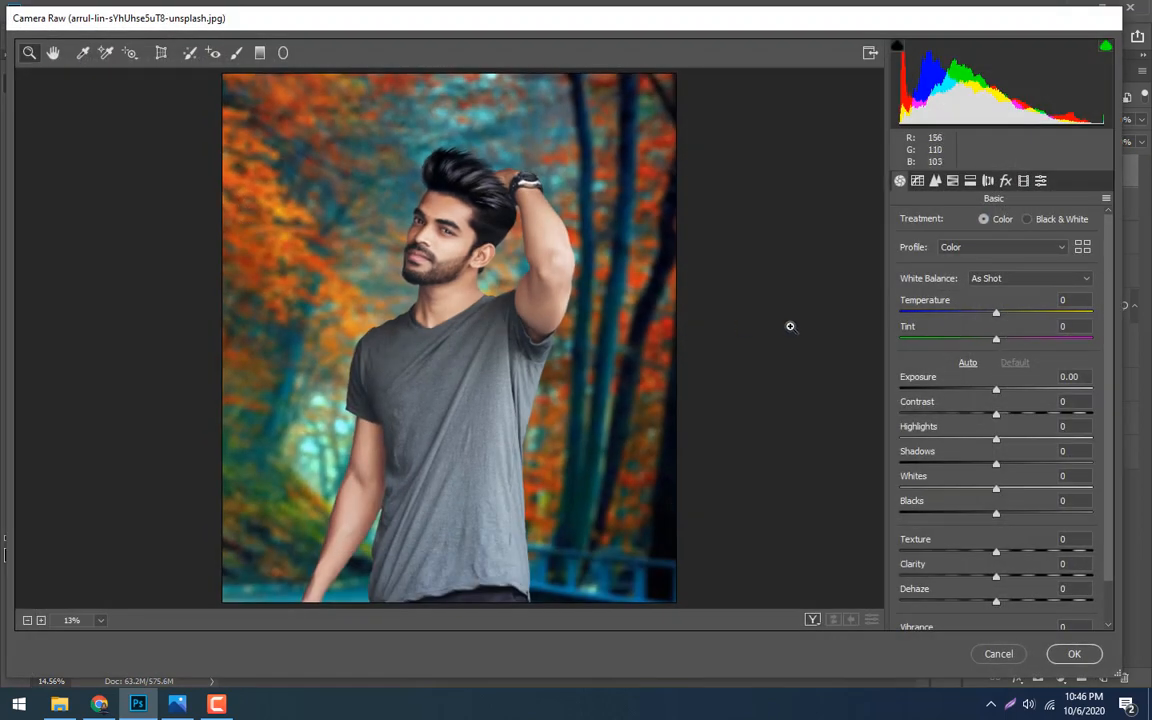
pyautogui.click(1025, 280)
pyautogui.click(1000, 304)
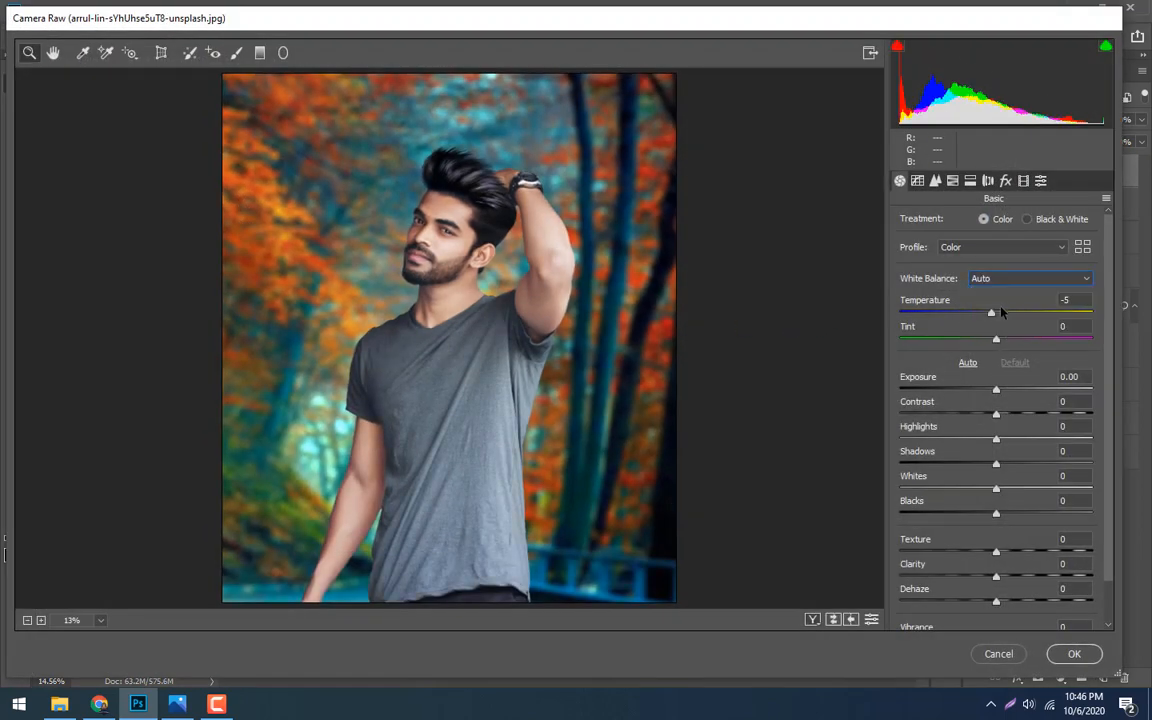
pyautogui.moveTo(991, 315); pyautogui.dragTo(981, 317)
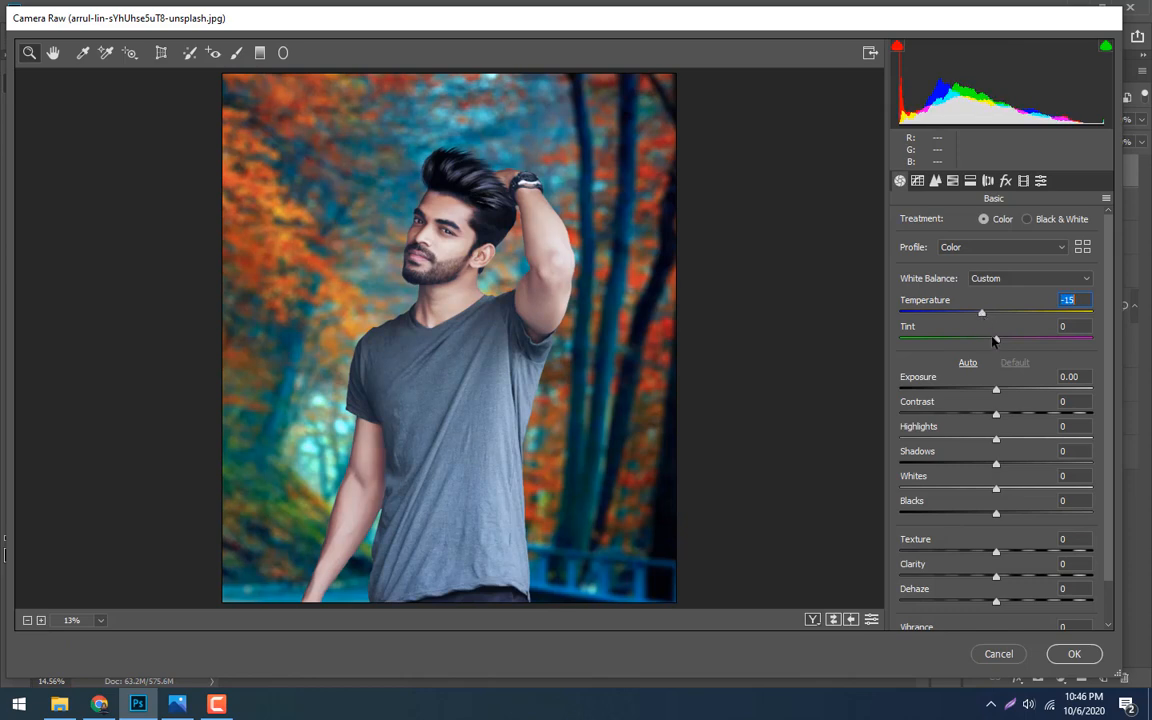
pyautogui.moveTo(995, 340)
pyautogui.mouseDown()
pyautogui.moveTo(1010, 341)
pyautogui.moveTo(979, 341)
pyautogui.mouseUp()
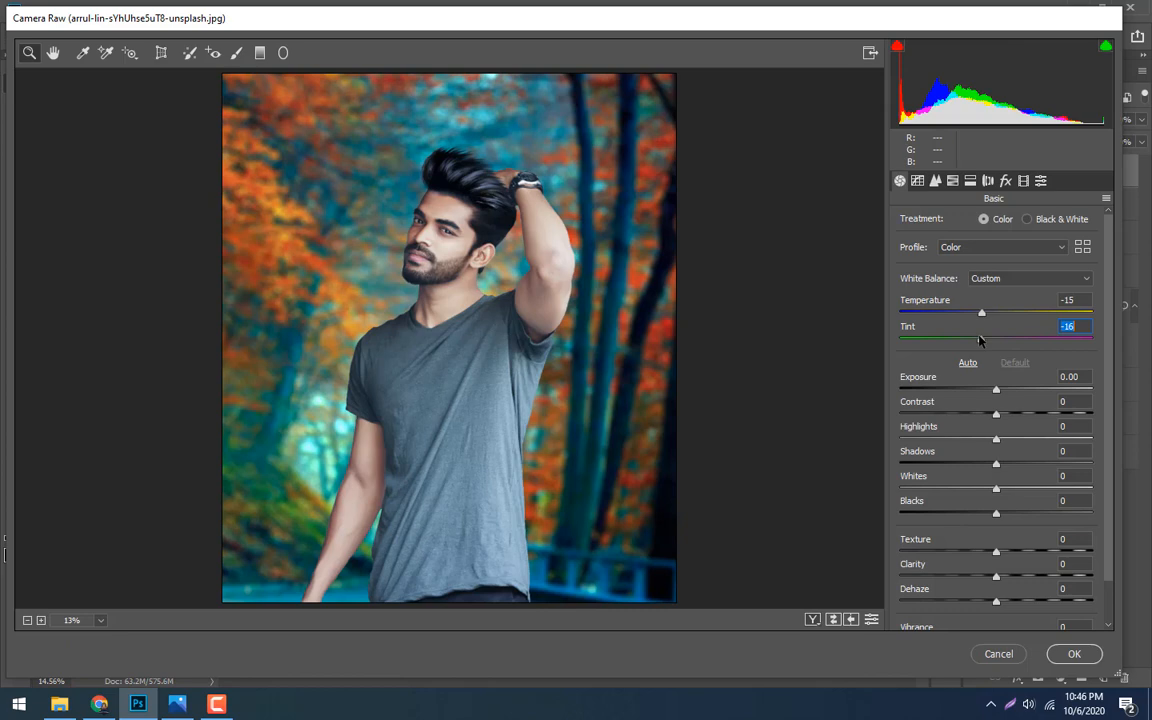
# Apply automatic tone, with Exposure +0.40, Contrast +3, Highlights -55, Shadows +37, Whites +3, Blacks +26, Texture +22, Clarity +3 and Dehaze -6
pyautogui.click(967, 364)
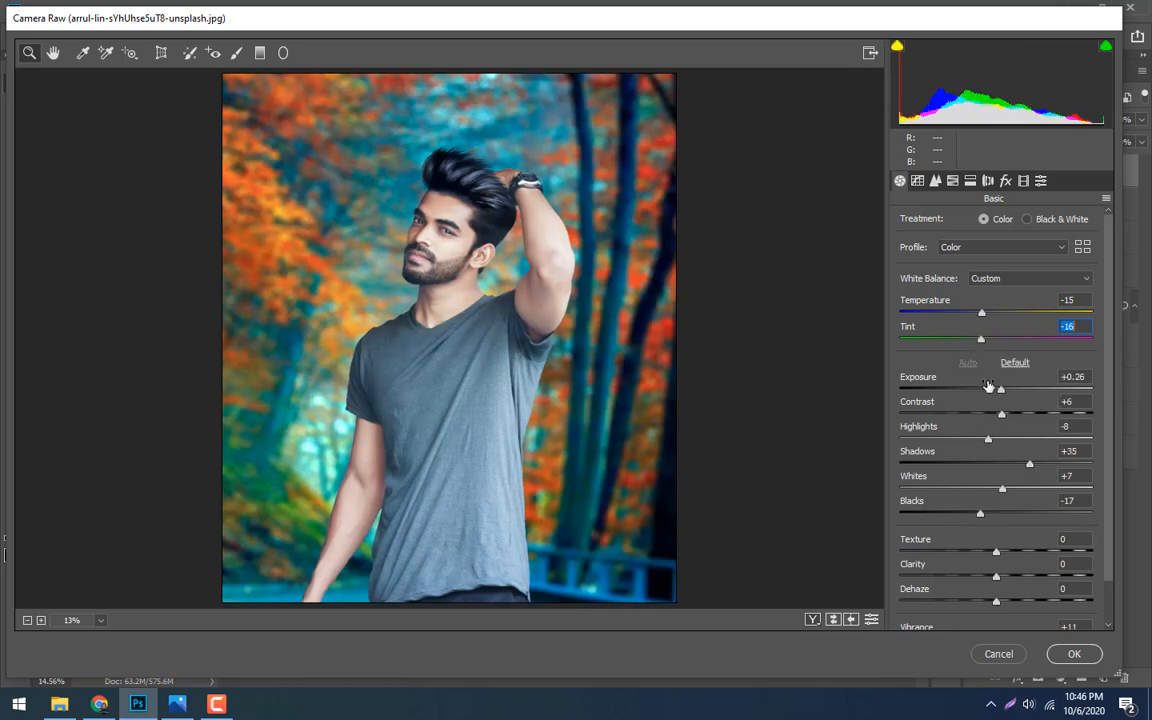
pyautogui.moveTo(1001, 393); pyautogui.dragTo(947, 440)
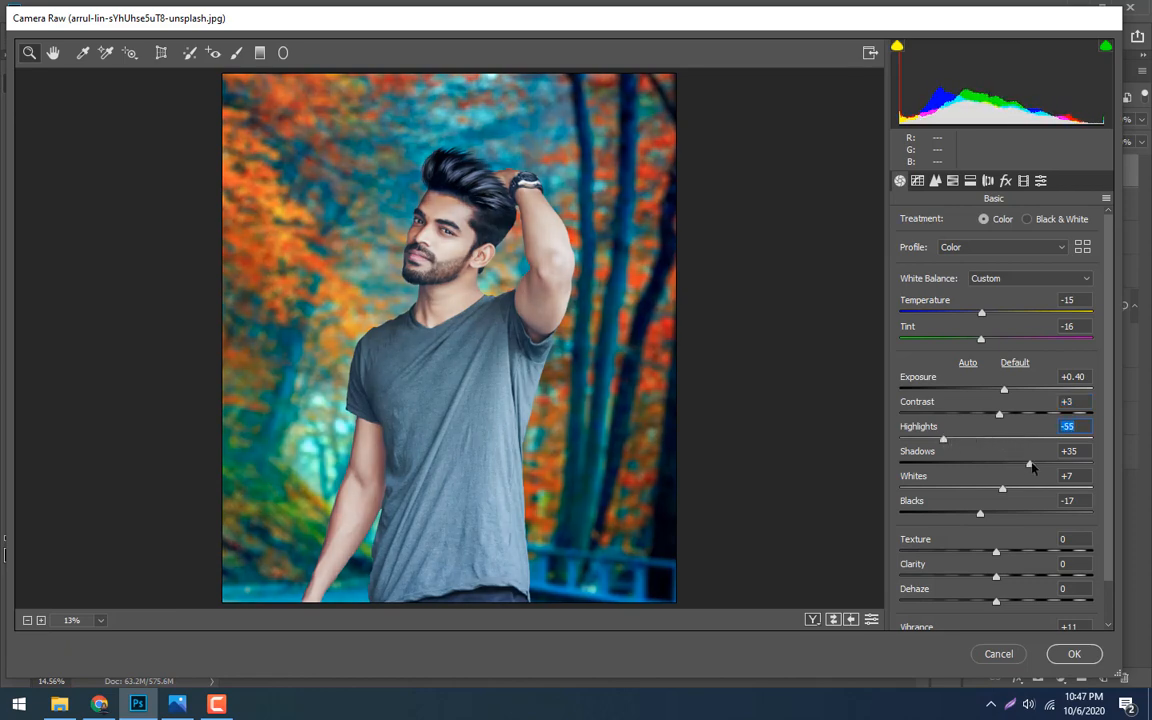
pyautogui.moveTo(1029, 463); pyautogui.dragTo(1001, 535)
pyautogui.scroll(-2, 935, 585)
pyautogui.moveTo(1001, 533)
pyautogui.mouseDown()
pyautogui.moveTo(995, 555)
pyautogui.moveTo(978, 555)
pyautogui.moveTo(990, 555)
pyautogui.mouseUp()
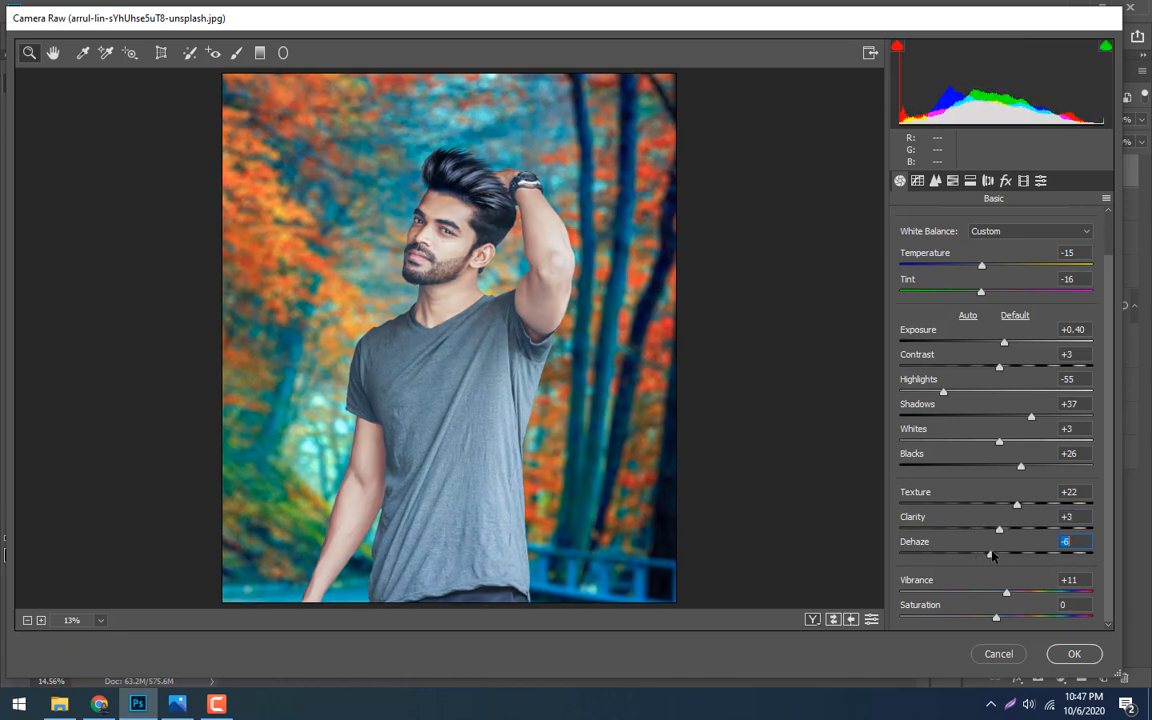
# Refine the basic adjustments to Blacks +14, Texture +3 and Saturation +3
pyautogui.moveTo(1020, 466); pyautogui.dragTo(1001, 467)
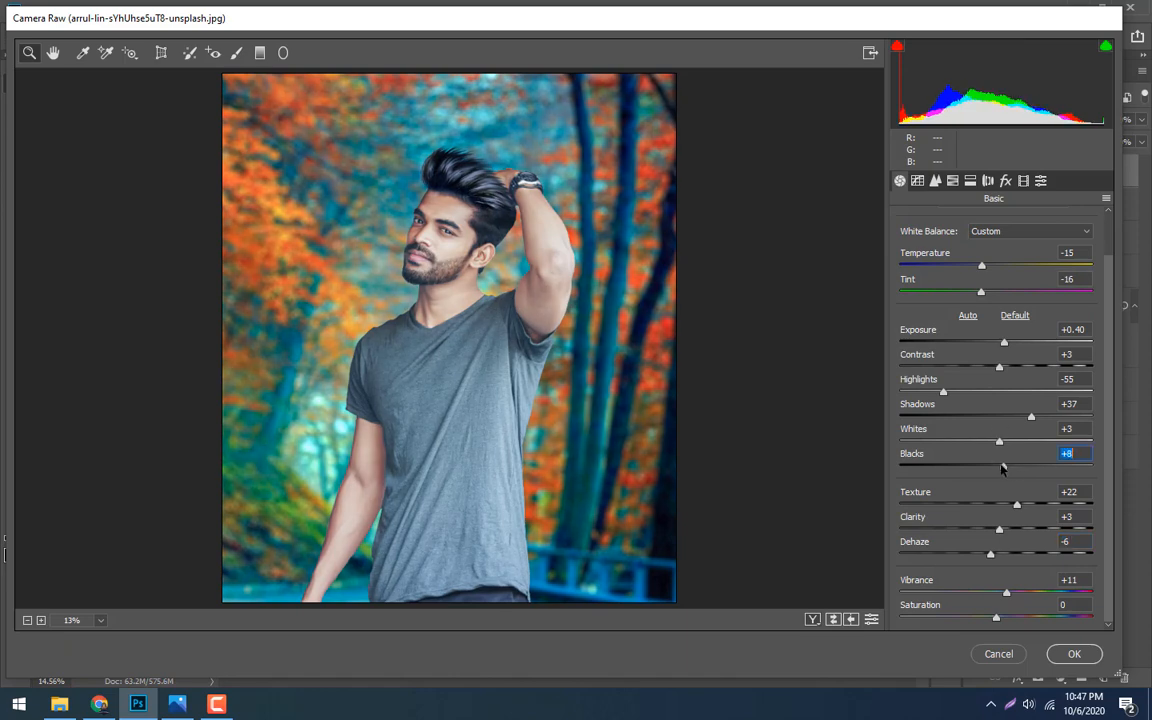
pyautogui.moveTo(996, 617)
pyautogui.mouseDown()
pyautogui.moveTo(1014, 619)
pyautogui.moveTo(1003, 618)
pyautogui.mouseUp()
pyautogui.click(1007, 592)
pyautogui.moveTo(1010, 506); pyautogui.dragTo(1010, 467)
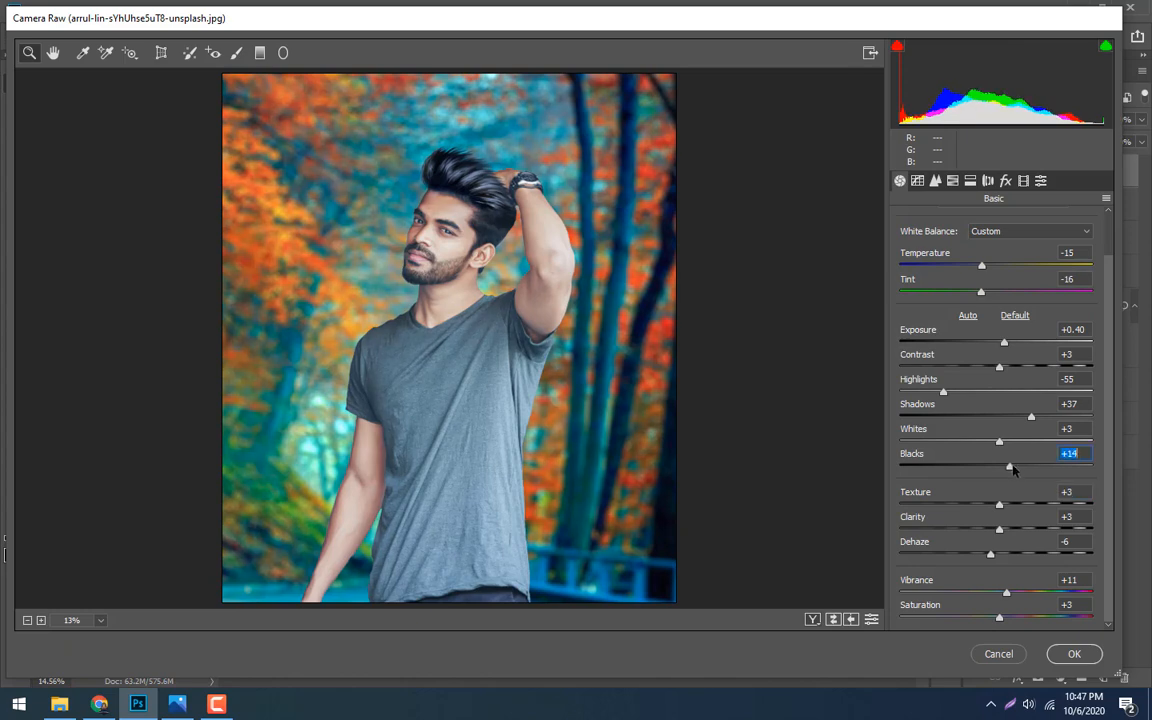
# Shape the parametric tone curve with Highlights +28, Lights -8, Darks +9 and Shadows -17
pyautogui.click(934, 181)
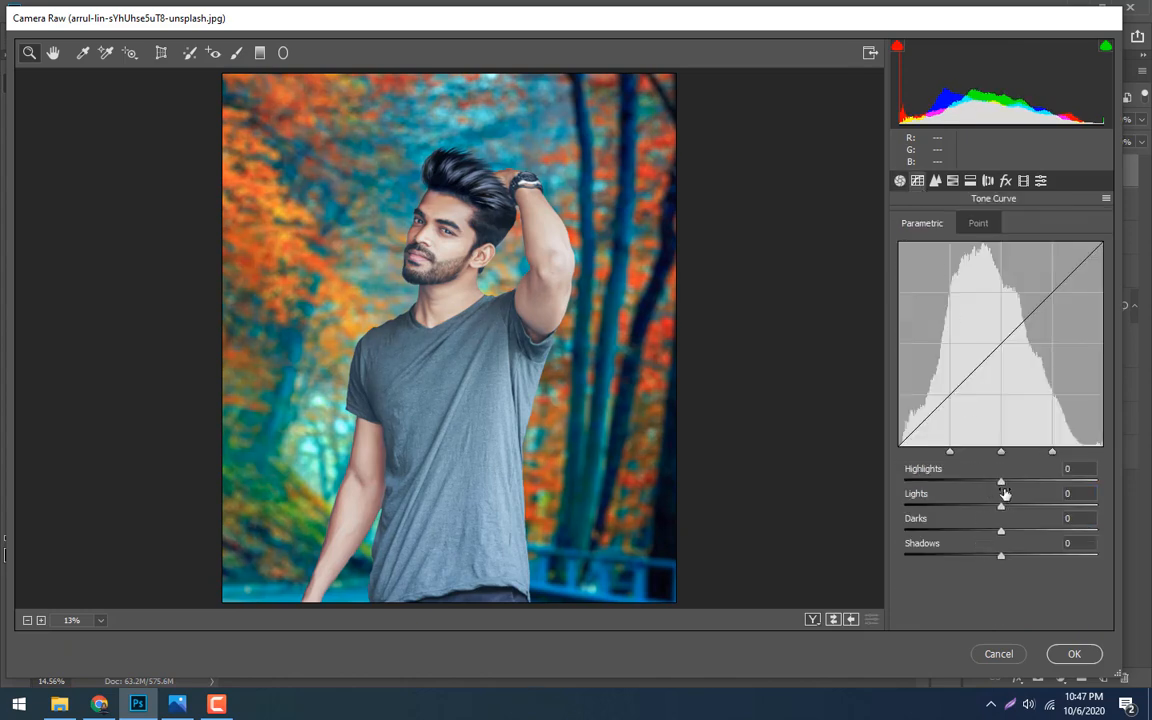
pyautogui.moveTo(1001, 483); pyautogui.dragTo(1010, 532)
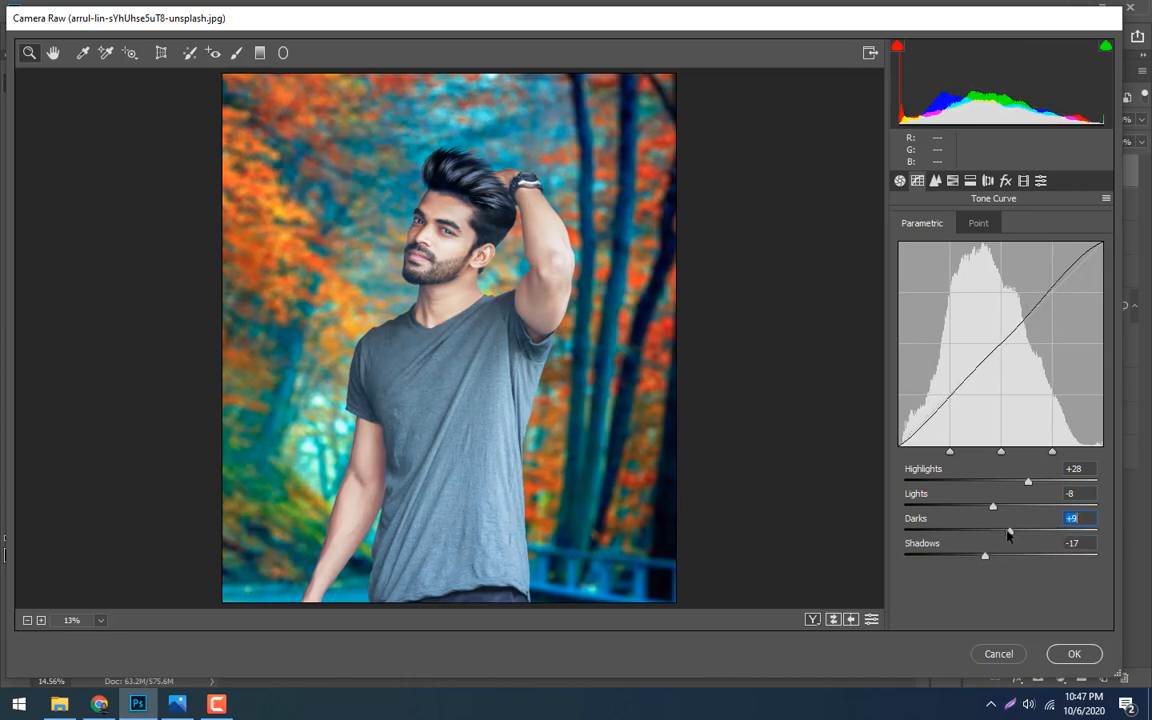
# Set the HSL hue of Reds to -6, Yellows to -35 and Greens to -18, and the Oranges saturation to -8
pyautogui.click(935, 180)
pyautogui.click(952, 180)
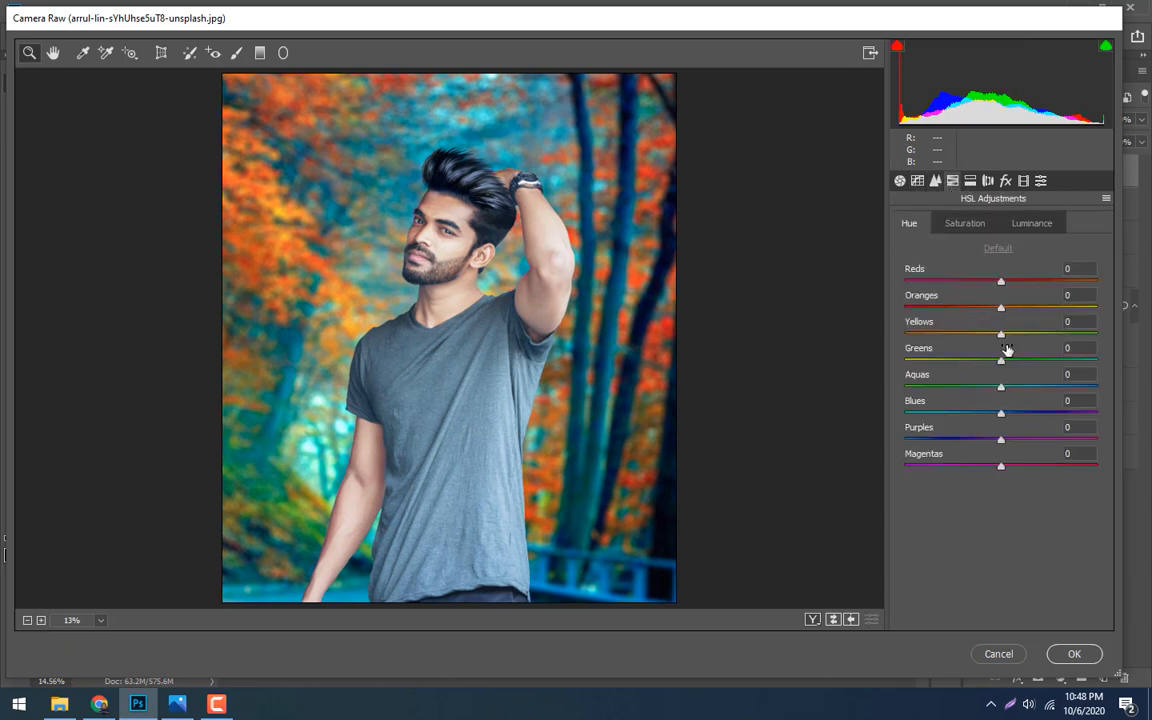
pyautogui.moveTo(1001, 362); pyautogui.dragTo(995, 285)
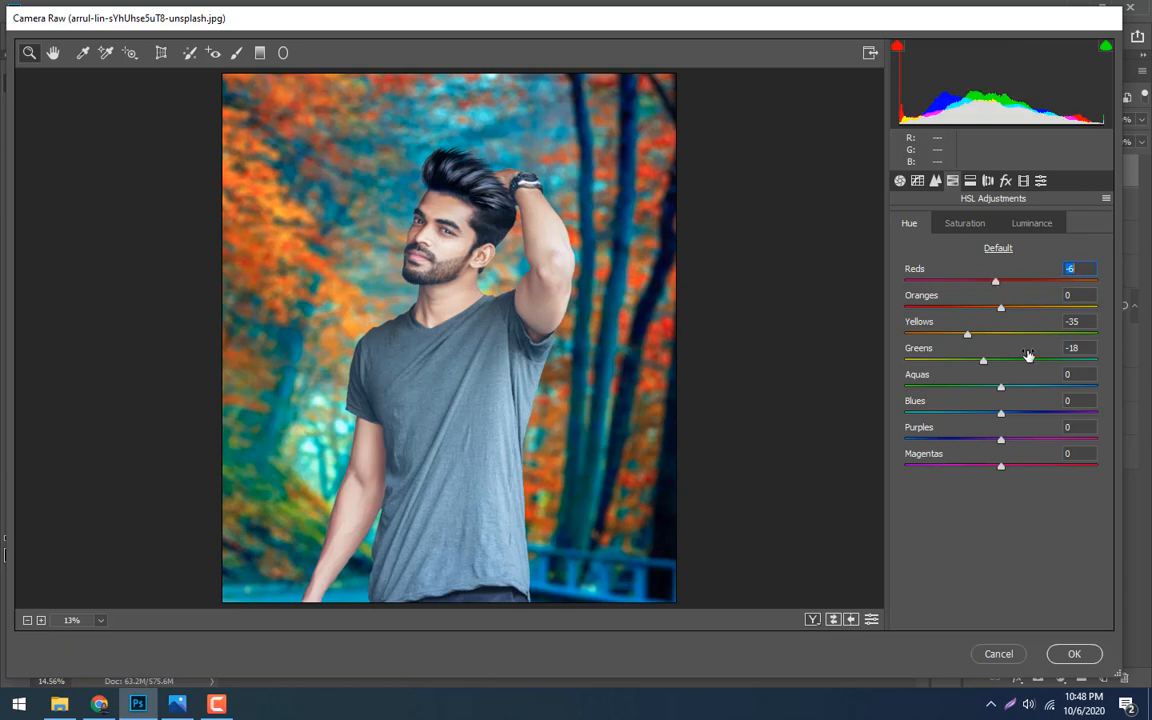
pyautogui.click(965, 223)
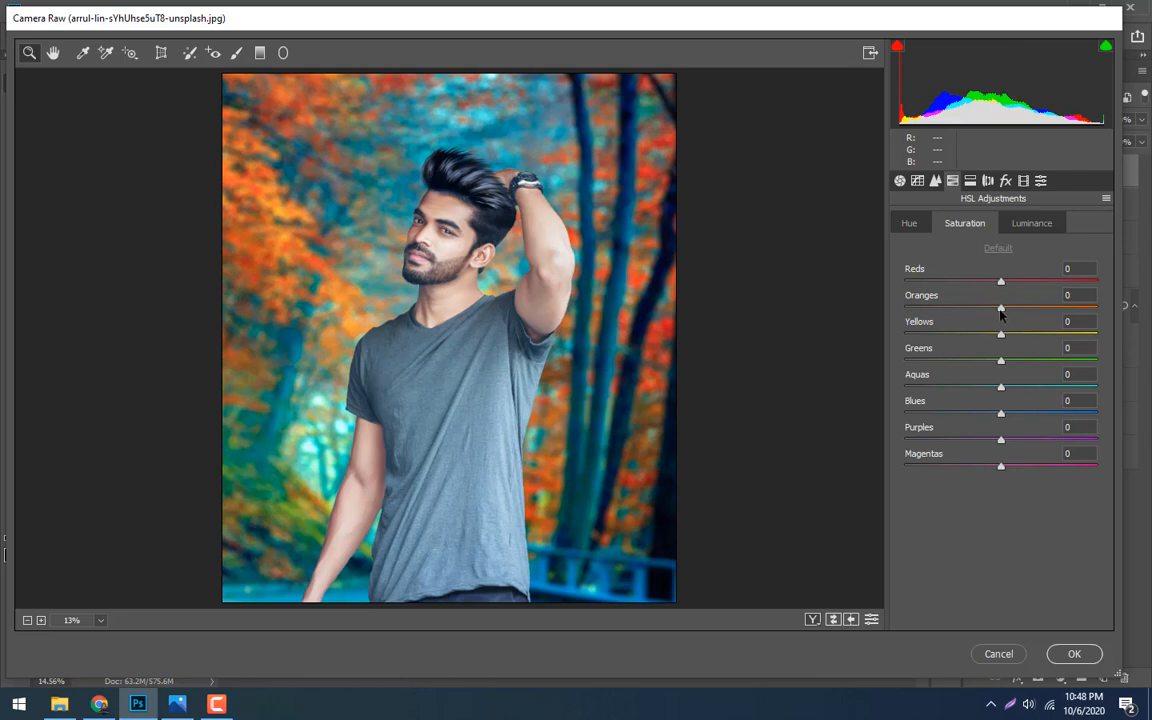
pyautogui.moveTo(1001, 308)
pyautogui.mouseDown()
pyautogui.moveTo(1021, 308)
pyautogui.moveTo(963, 310)
pyautogui.moveTo(995, 309)
pyautogui.mouseUp()
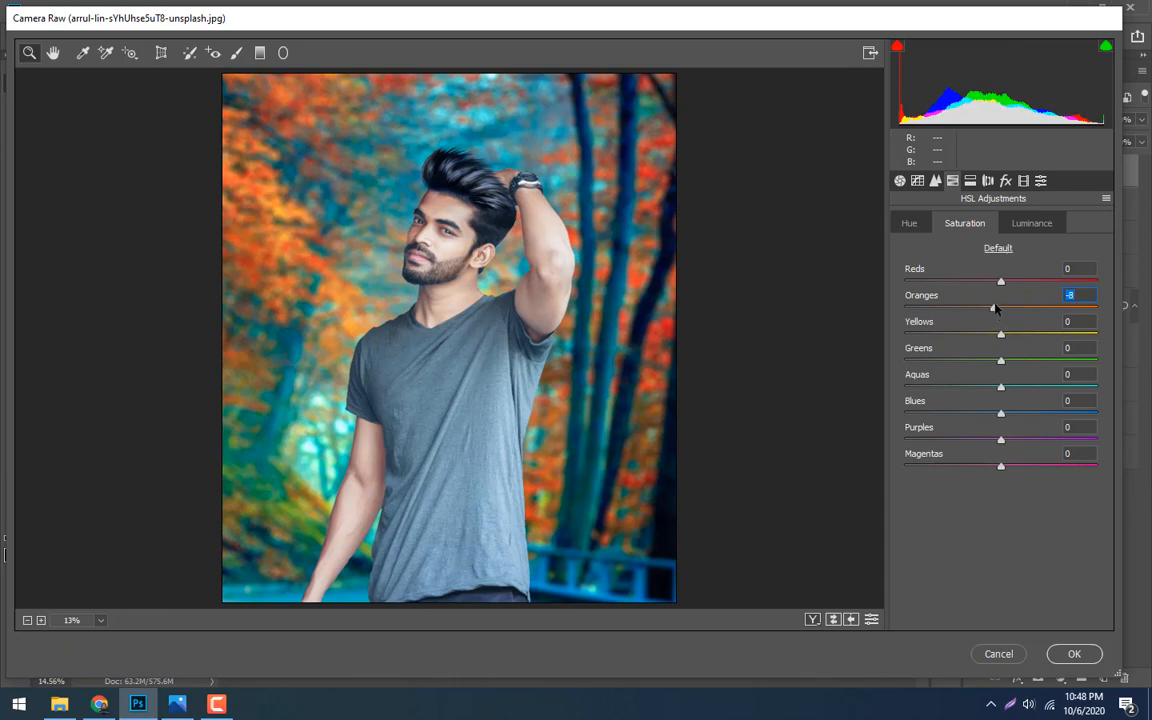
# Raise the luminance of the Oranges to brighten the man's skin, trying darker and lighter values
pyautogui.click(1035, 226)
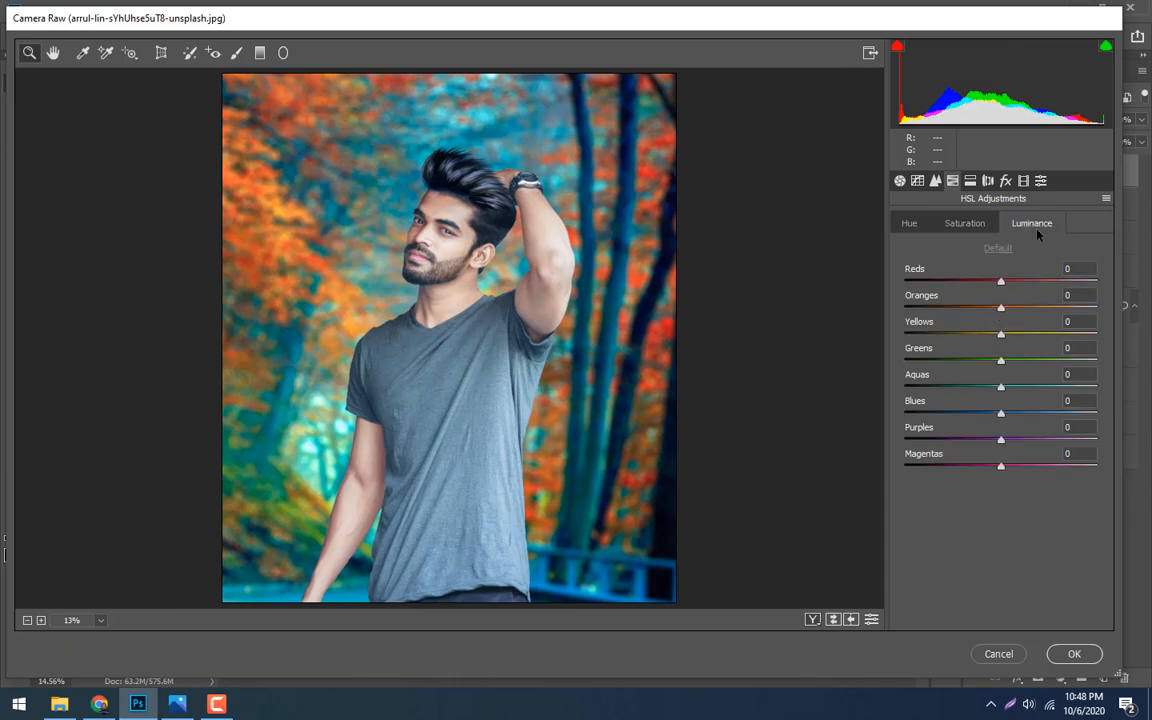
pyautogui.click(1023, 309)
pyautogui.moveTo(1023, 310); pyautogui.dragTo(905, 310)
pyautogui.click(1026, 310)
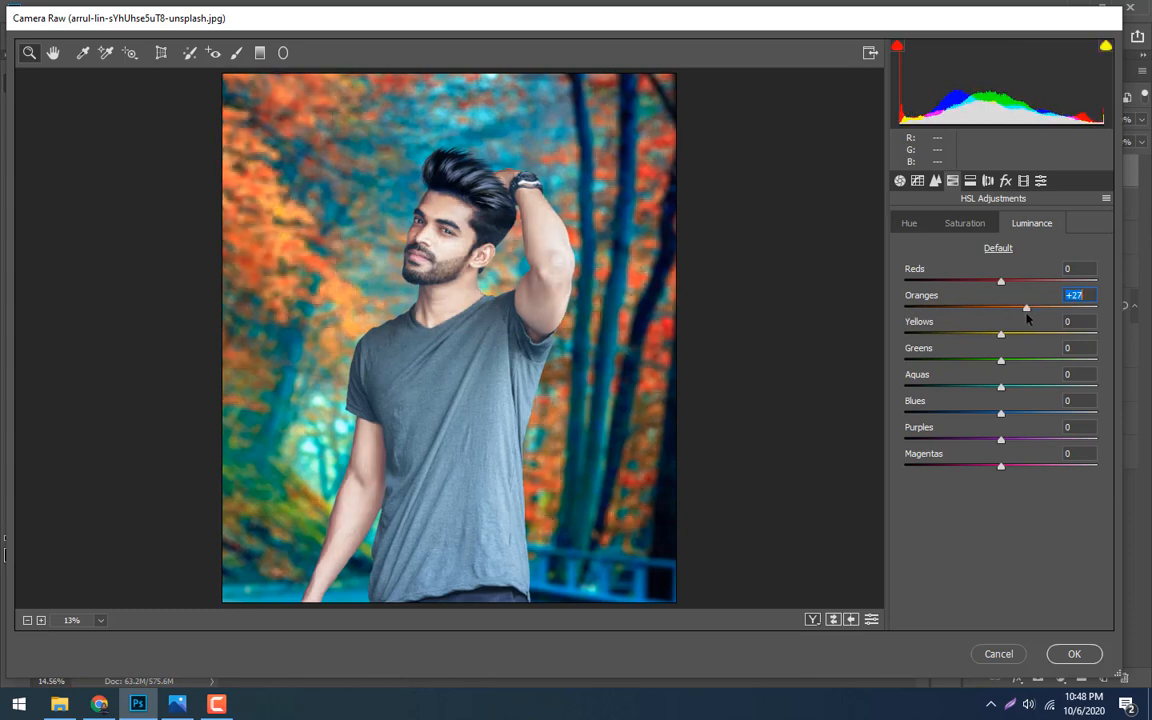
pyautogui.moveTo(1012, 319); pyautogui.dragTo(1020, 319)
# Add a Highlight Priority post-crop vignette with an Amount of -29 and apply the Camera Raw adjustments
pyautogui.click(1011, 183)
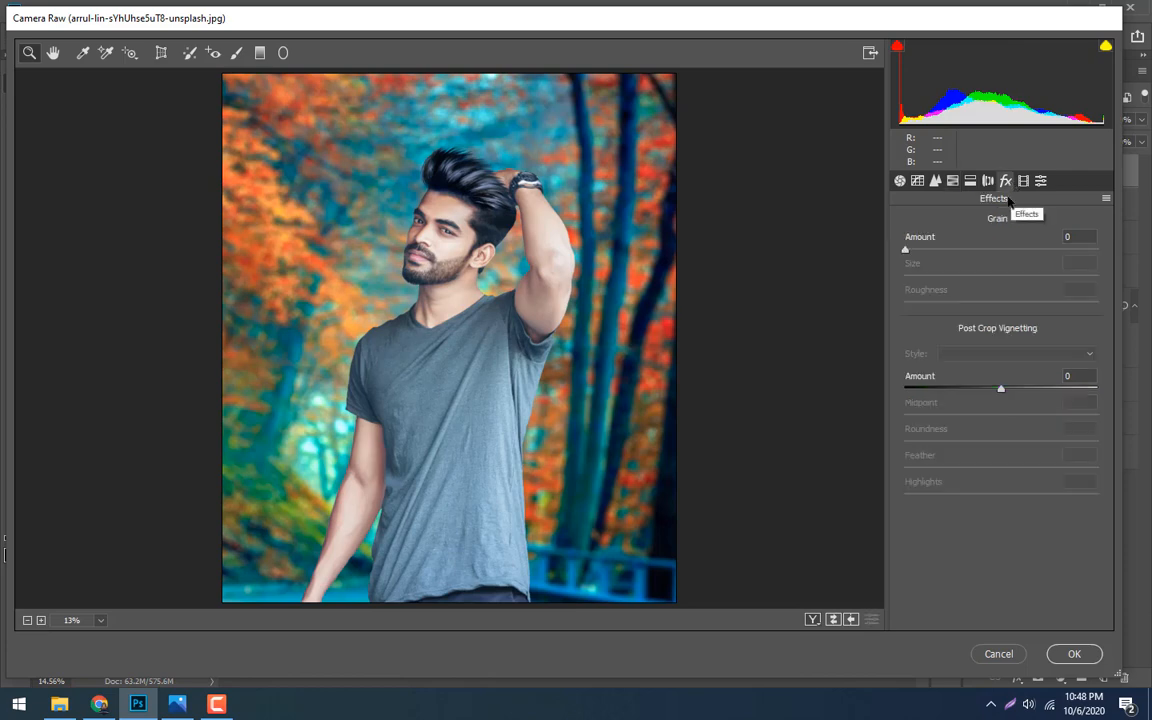
pyautogui.click(955, 397)
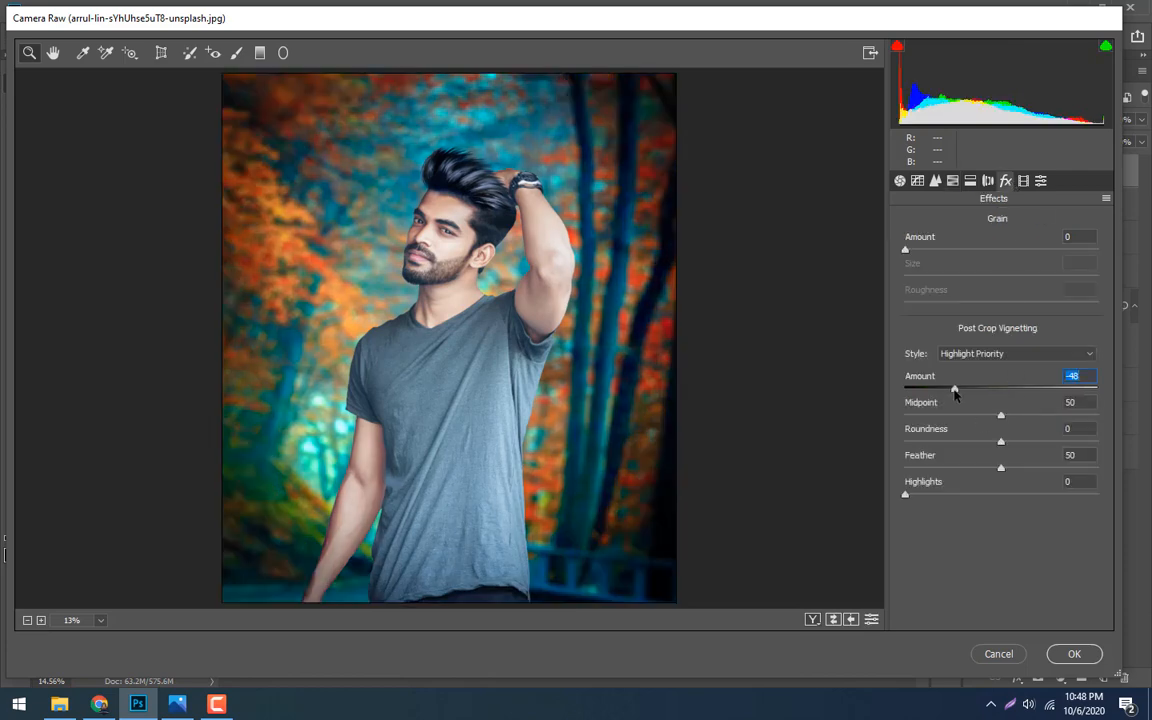
pyautogui.moveTo(955, 391); pyautogui.dragTo(972, 391)
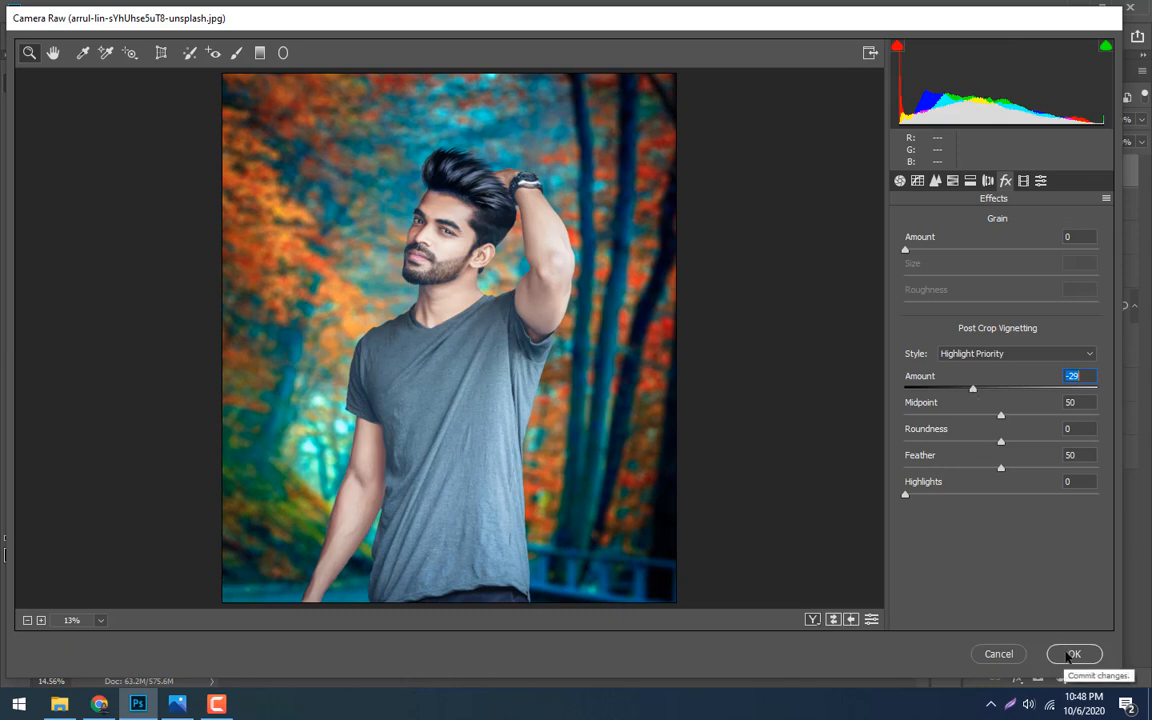
pyautogui.click(1070, 655)
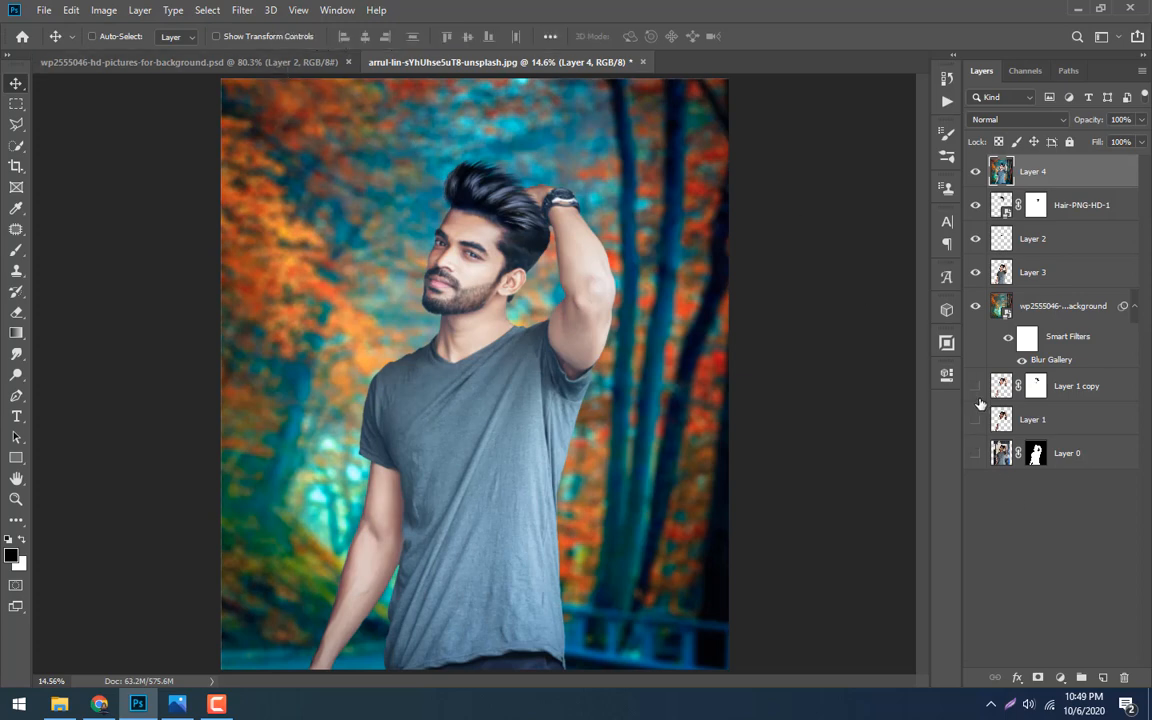
# Show only Layer 0 and delete its layer mask without applying it, restoring the original photo
pyautogui.click(977, 452)
pyautogui.moveTo(977, 307); pyautogui.dragTo(974, 182)
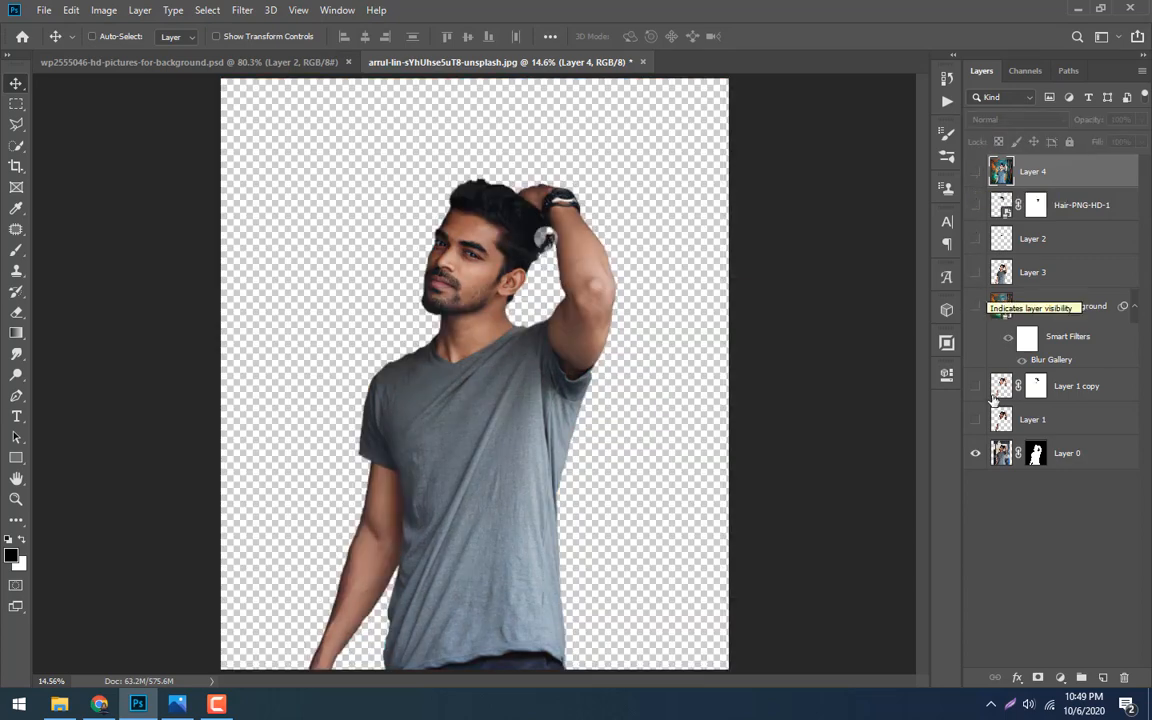
pyautogui.moveTo(1036, 453); pyautogui.dragTo(1122, 676)
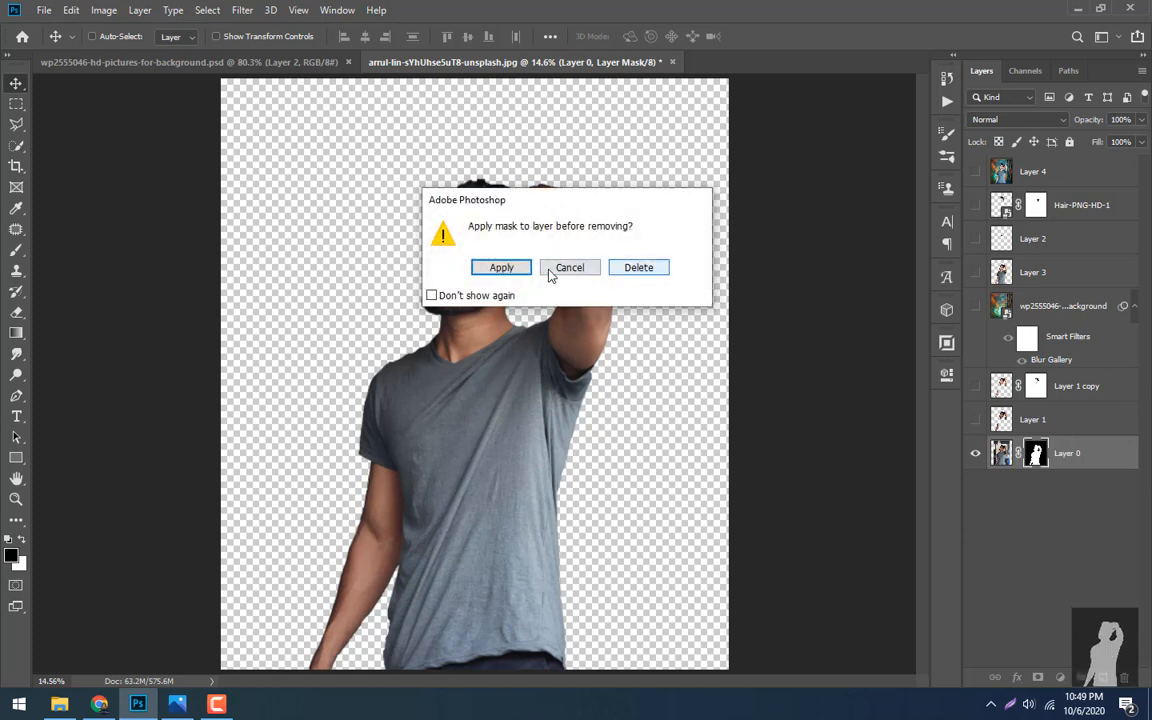
pyautogui.click(641, 268)
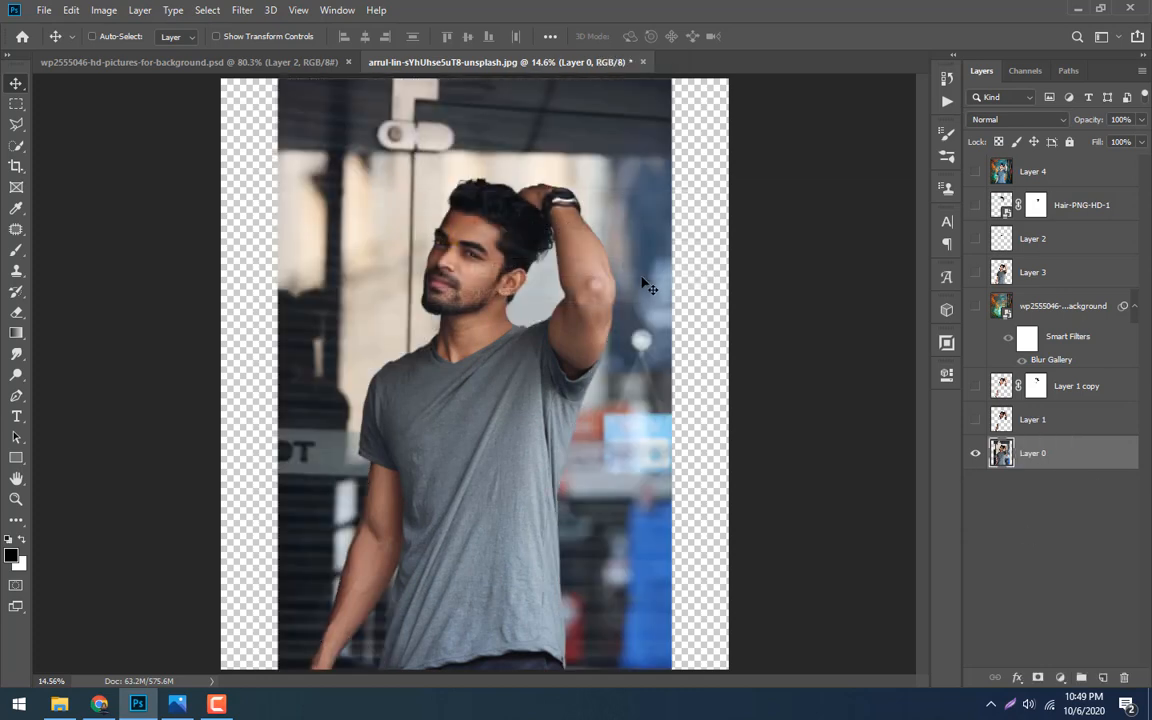
# Toggle Layer 4's visibility to compare the finished edit with the original photo
pyautogui.click(977, 172)
pyautogui.click(977, 172)
pyautogui.click(977, 172)
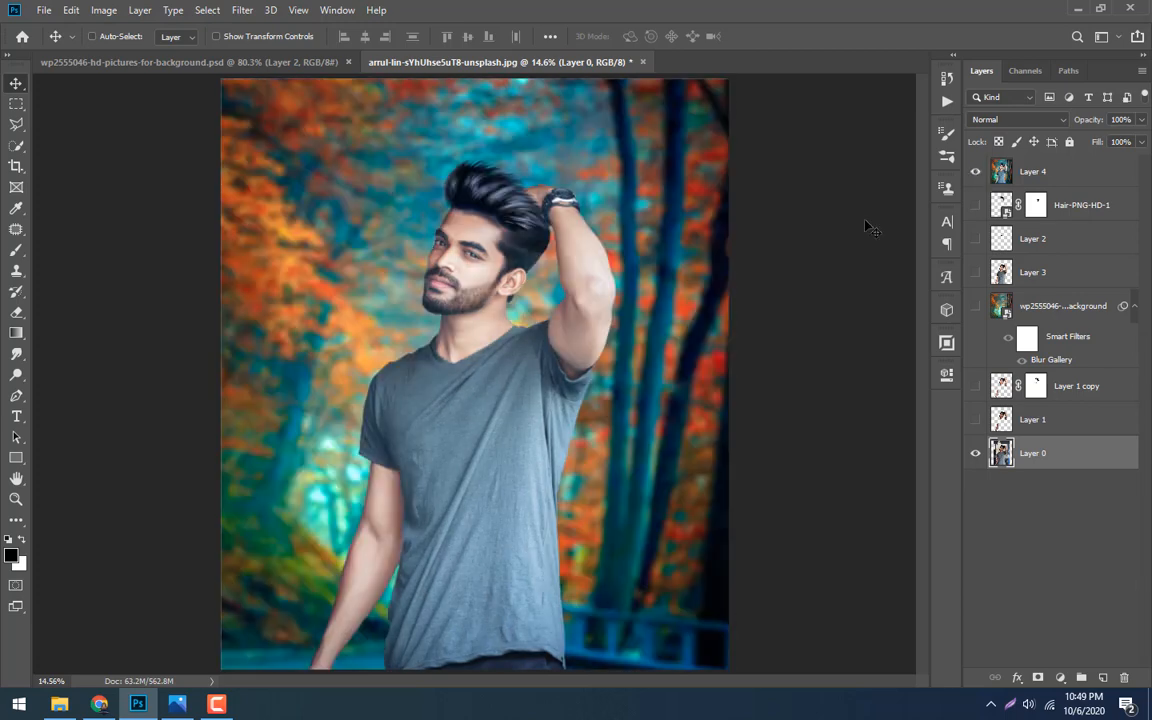